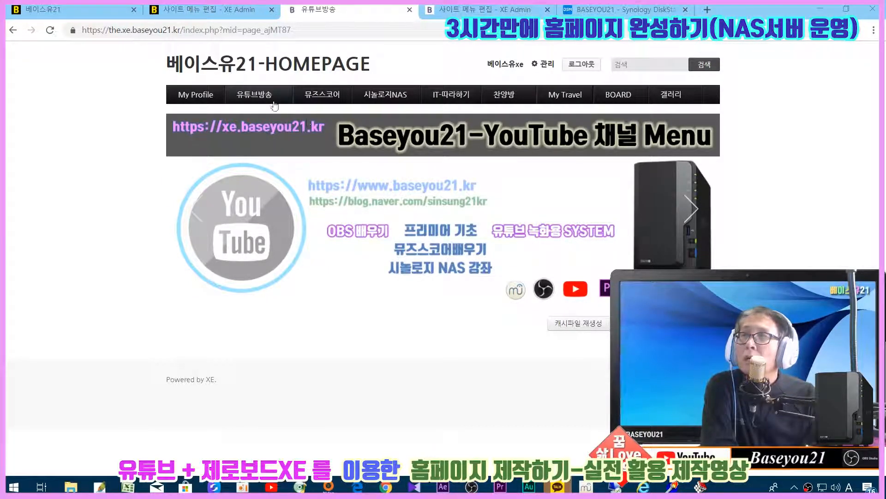
# Browse the site's top-level menu pages, including 찬양방 and 갤러리, and examine the banner layout they share.
pyautogui.moveTo(259, 124)
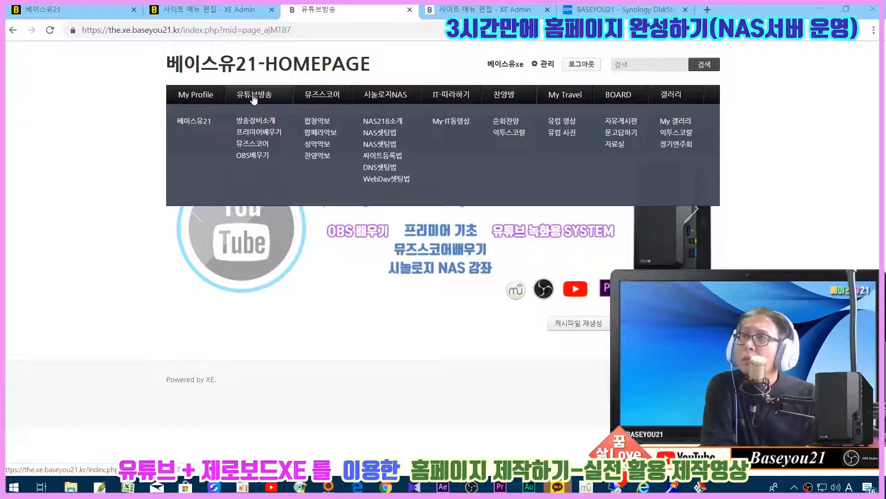
pyautogui.click(378, 95)
pyautogui.click(565, 94)
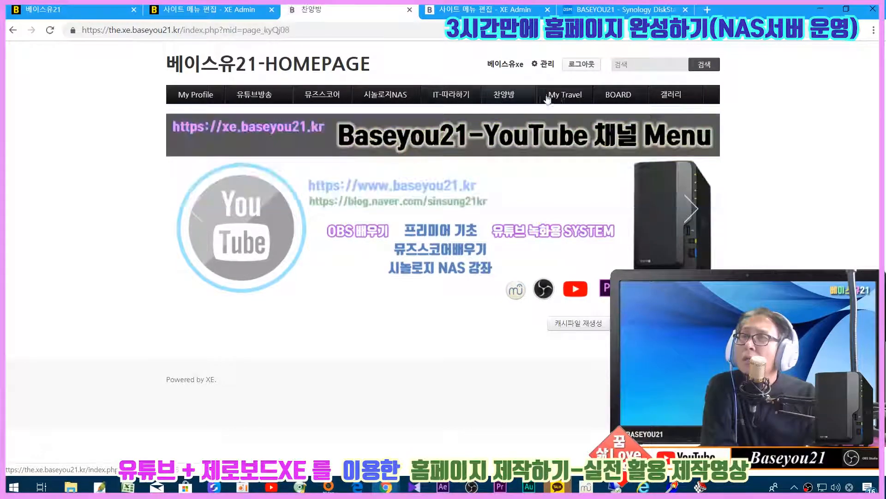
pyautogui.click(675, 95)
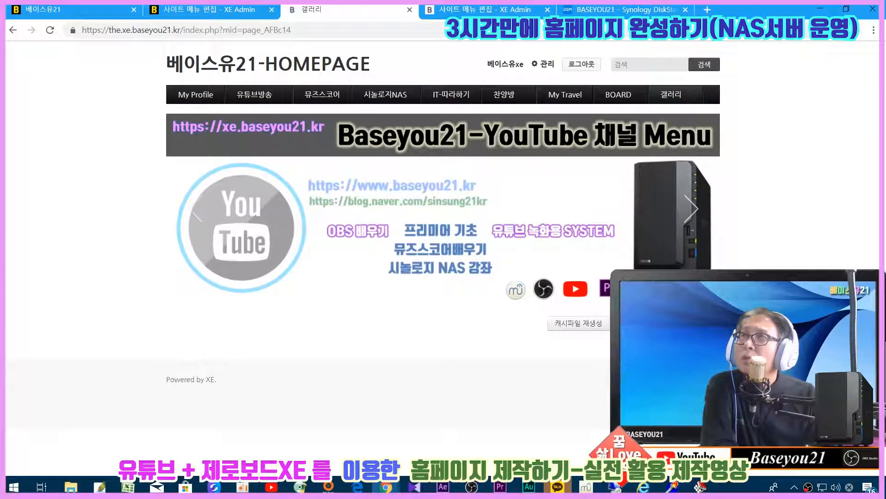
pyautogui.click(468, 10)
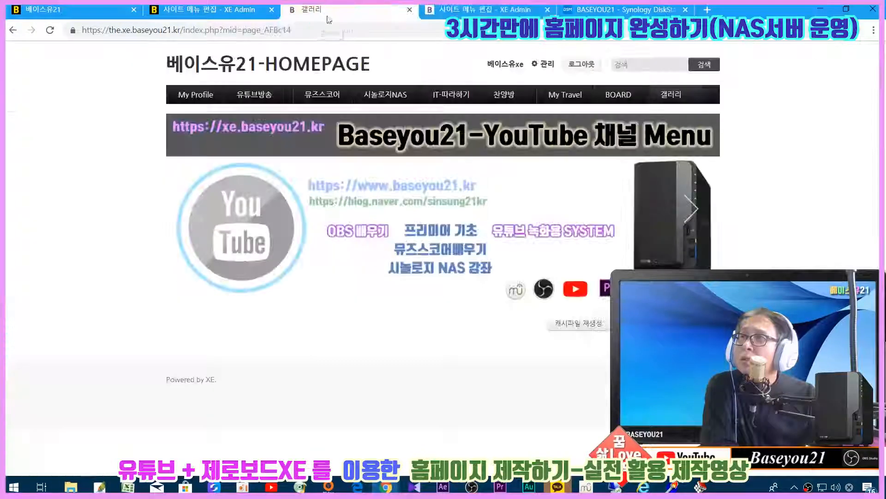
pyautogui.click(329, 11)
pyautogui.moveTo(277, 103)
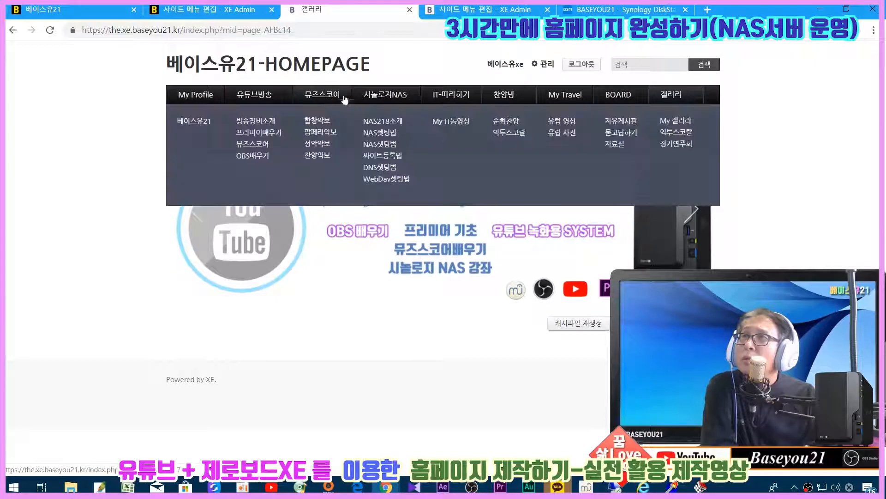
# In the site menu editor, examine the type and options of My Profile, 유튜브방송, 뮤즈스코어 and 시놀로지NAS.
pyautogui.click(485, 9)
pyautogui.click(178, 162)
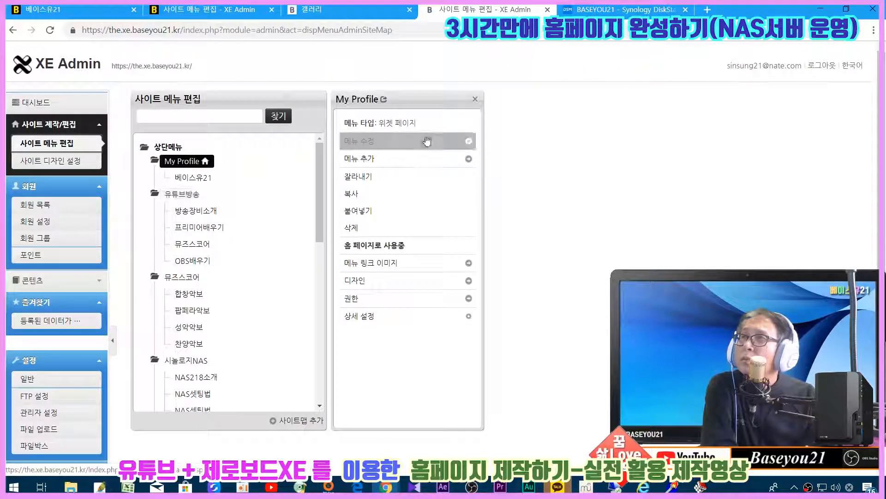
pyautogui.click(194, 200)
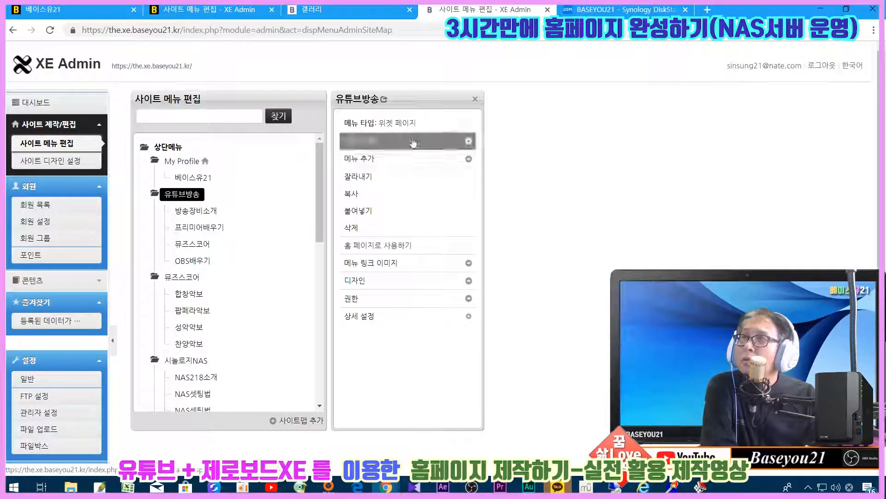
pyautogui.click(173, 278)
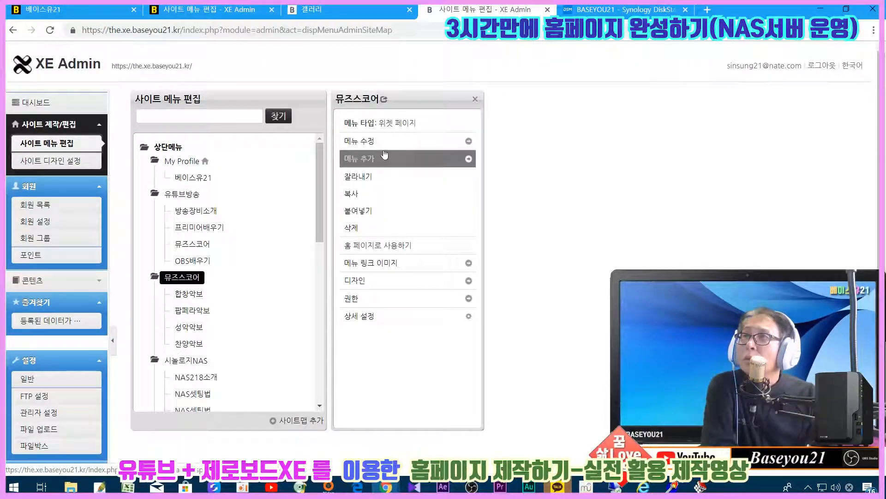
pyautogui.click(181, 364)
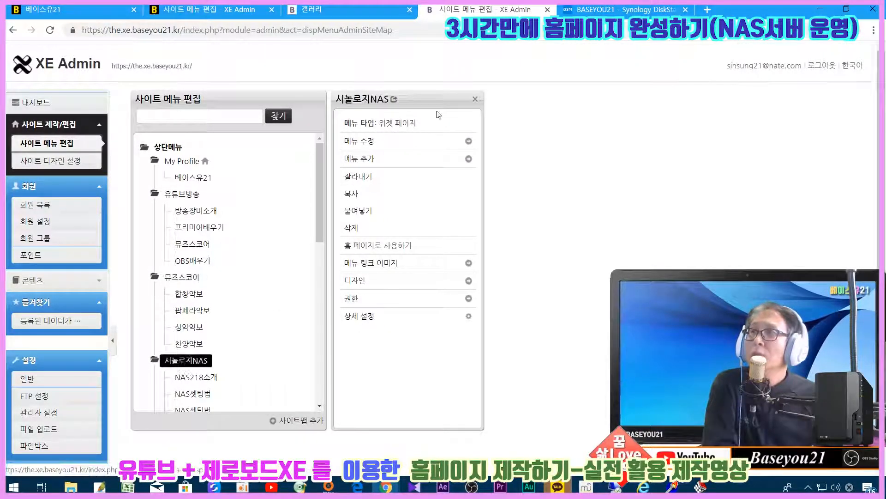
pyautogui.scroll(-5, 278, 249)
pyautogui.scroll(5, 280, 257)
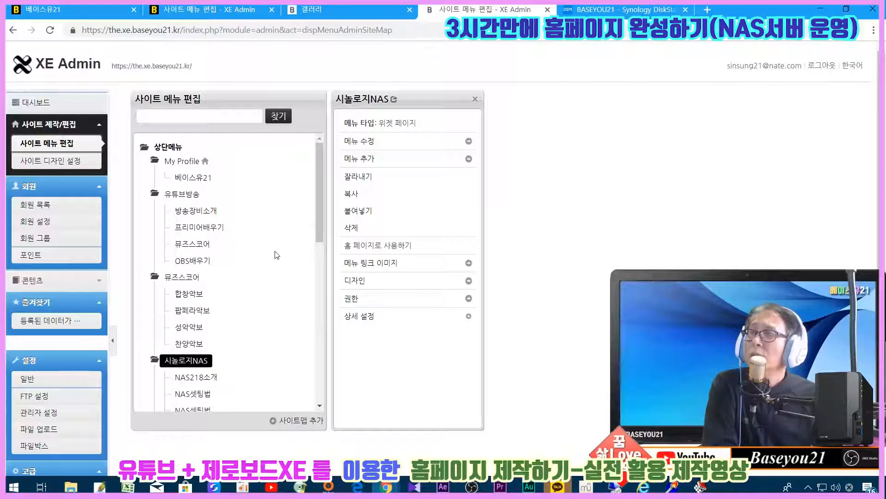
pyautogui.scroll(-5, 171, 282)
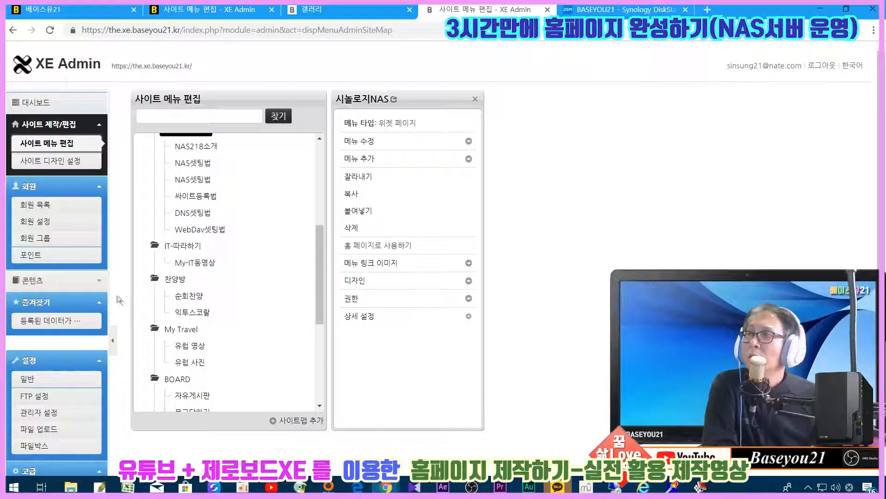
pyautogui.scroll(5, 190, 291)
pyautogui.scroll(-3, 27, 319)
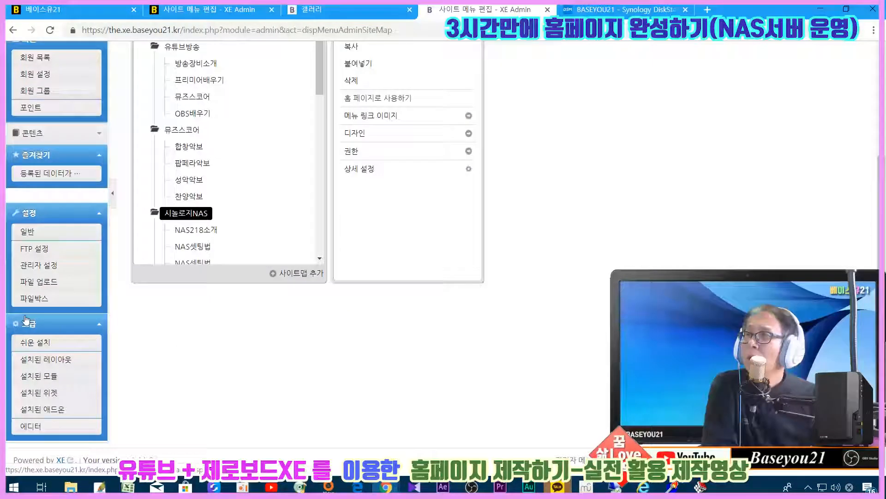
# Review the bulk basic settings available for all boards on the first page of the installed 게시판 module's list.
pyautogui.click(35, 376)
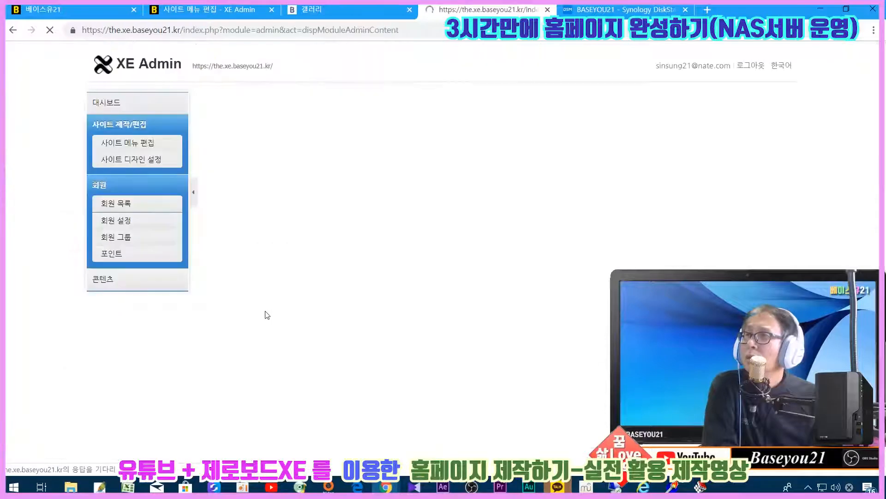
pyautogui.click(257, 343)
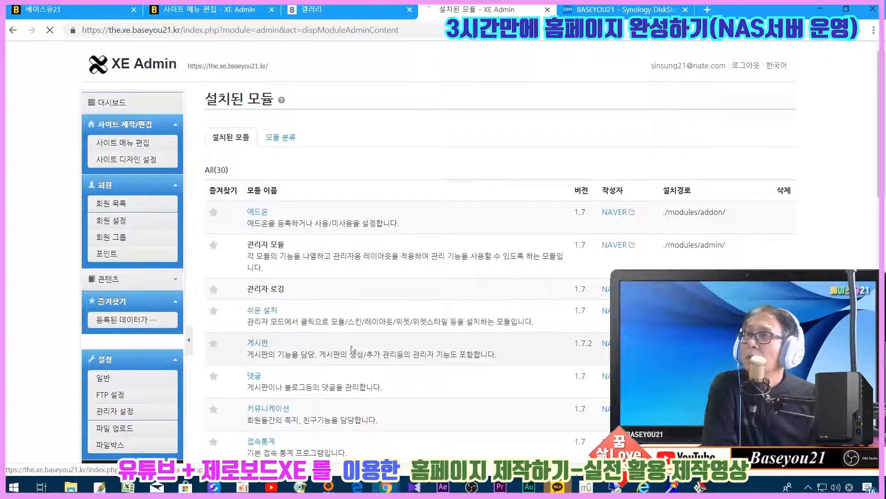
pyautogui.scroll(-3, 536, 267)
pyautogui.scroll(3, 535, 267)
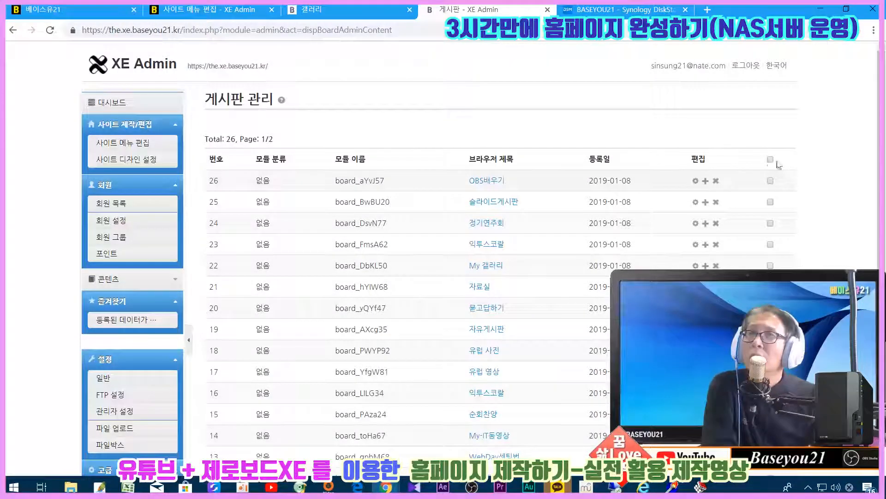
pyautogui.scroll(-5, 830, 216)
pyautogui.click(771, 390)
pyautogui.scroll(-14, 340, 155)
pyautogui.scroll(6, 254, 206)
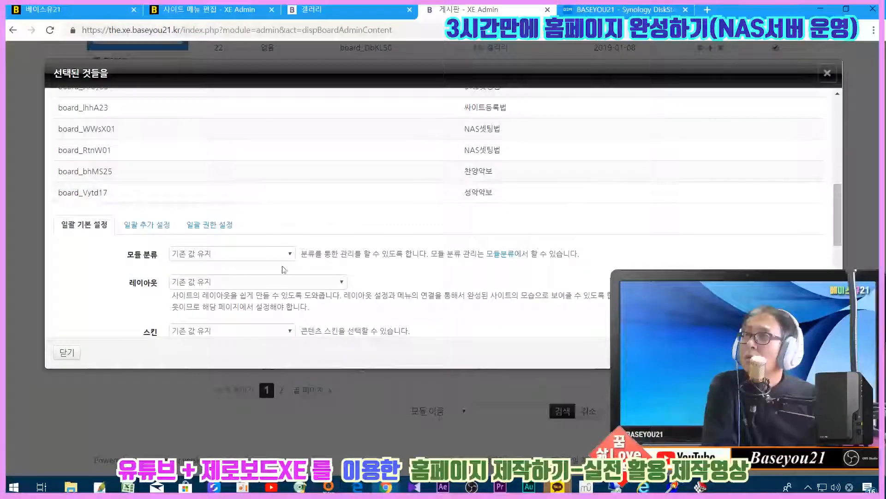
pyautogui.click(827, 74)
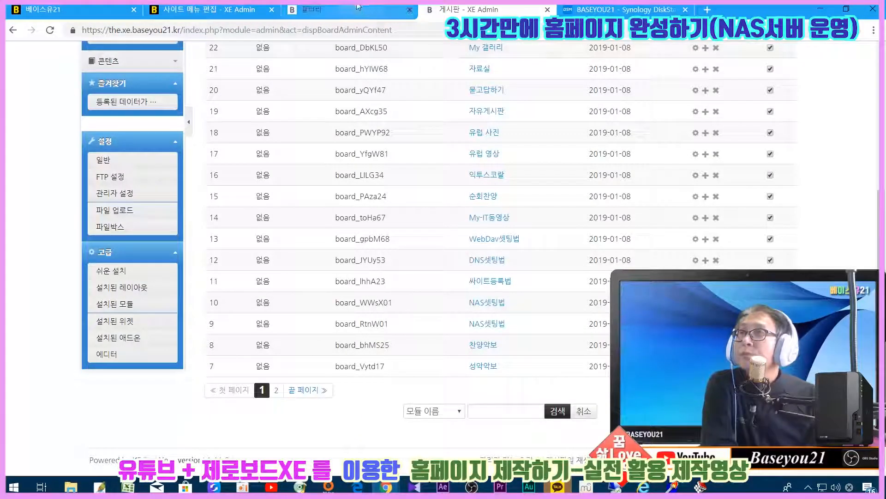
pyautogui.scroll(5, 269, 231)
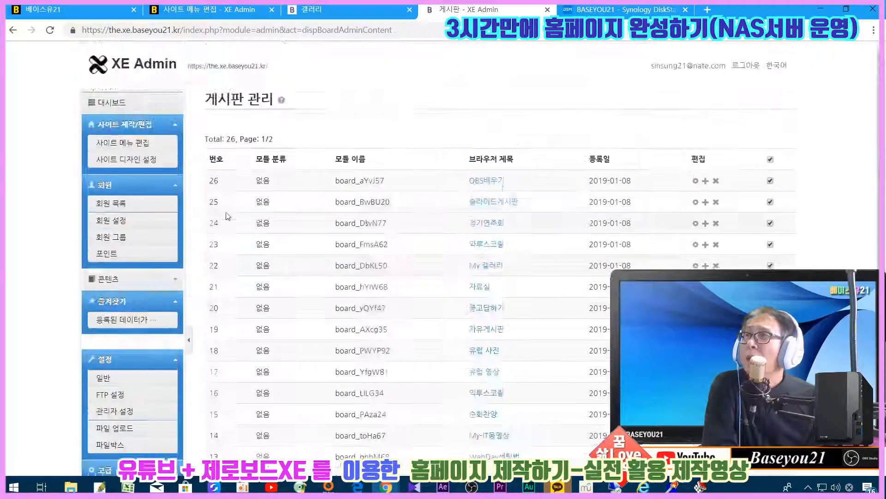
# Return to the site menu editor and check the page type of My Profile, 유튜브방송, 시놀로지NAS and IT-따라하기.
pyautogui.click(136, 146)
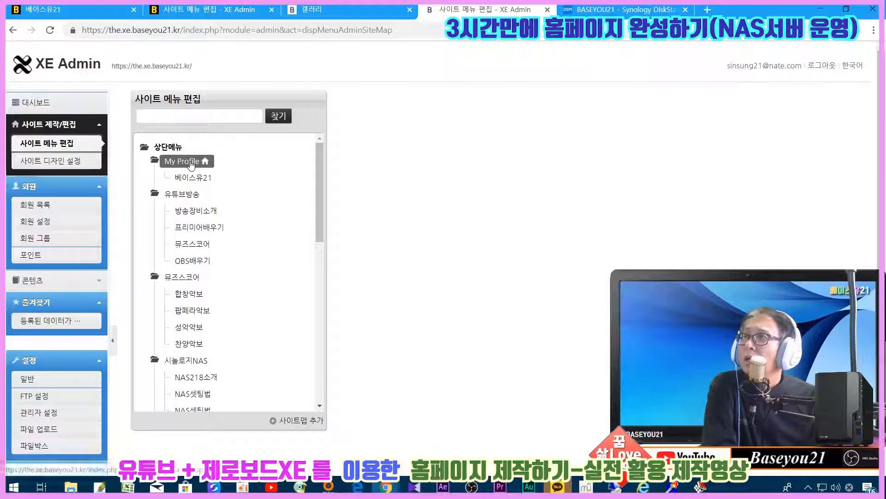
pyautogui.click(191, 194)
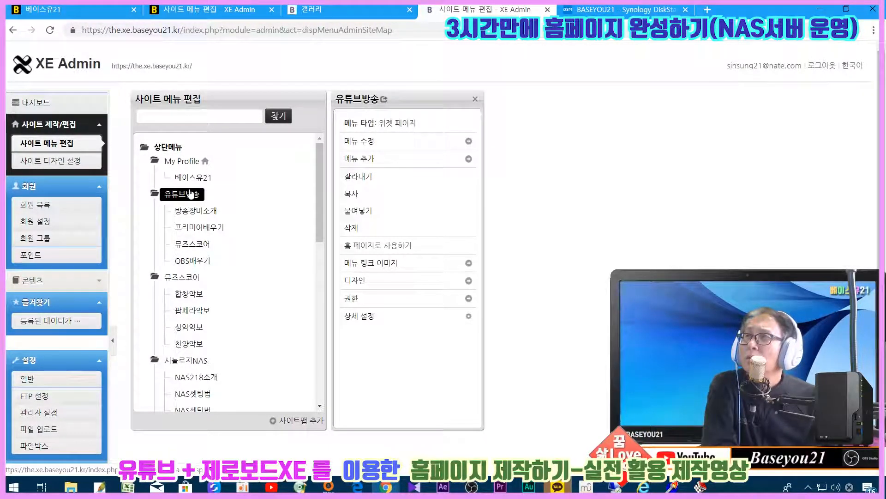
pyautogui.click(184, 163)
pyautogui.click(182, 194)
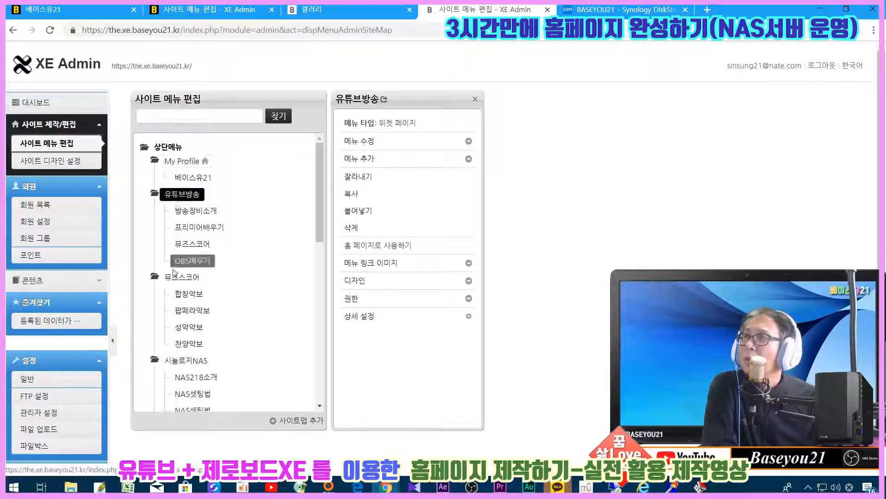
pyautogui.scroll(-1, 185, 277)
pyautogui.click(193, 303)
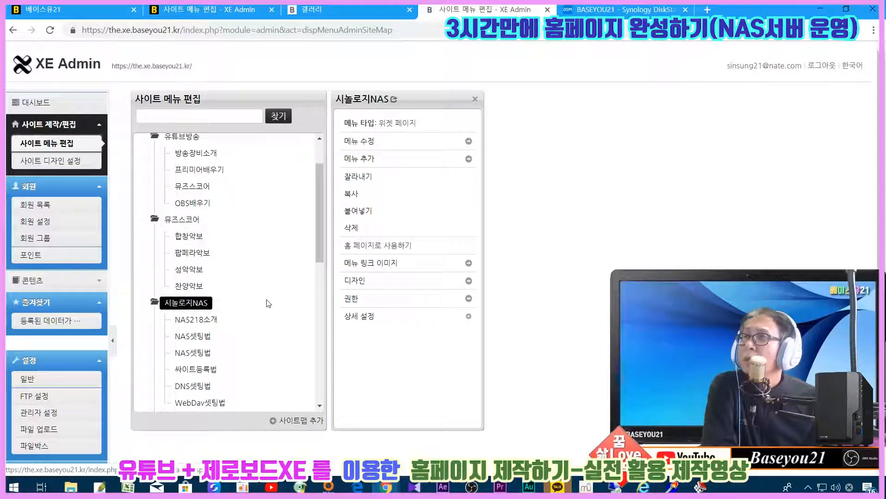
pyautogui.scroll(-3, 230, 277)
pyautogui.click(179, 246)
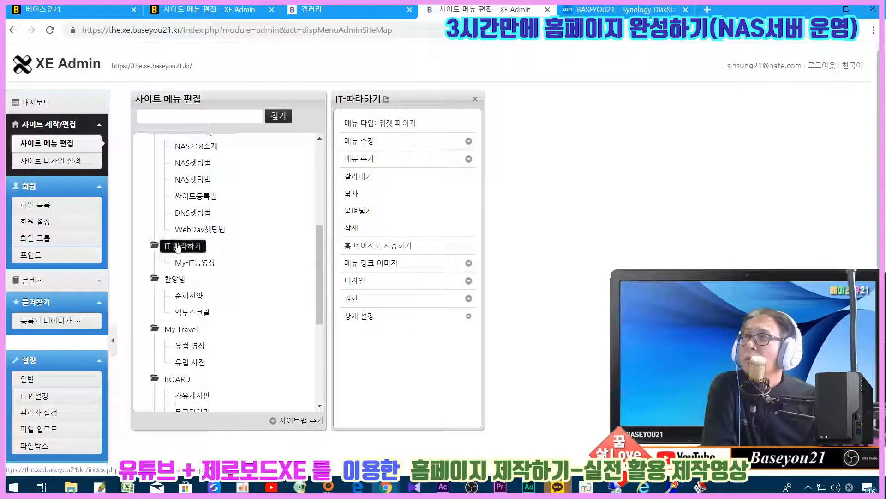
# Check the page type of the remaining top-level menus 찬양방, My Travel, BOARD and 갤러리.
pyautogui.click(175, 279)
pyautogui.scroll(-4, 194, 259)
pyautogui.scroll(2, 194, 255)
pyautogui.scroll(1, 181, 293)
pyautogui.click(179, 289)
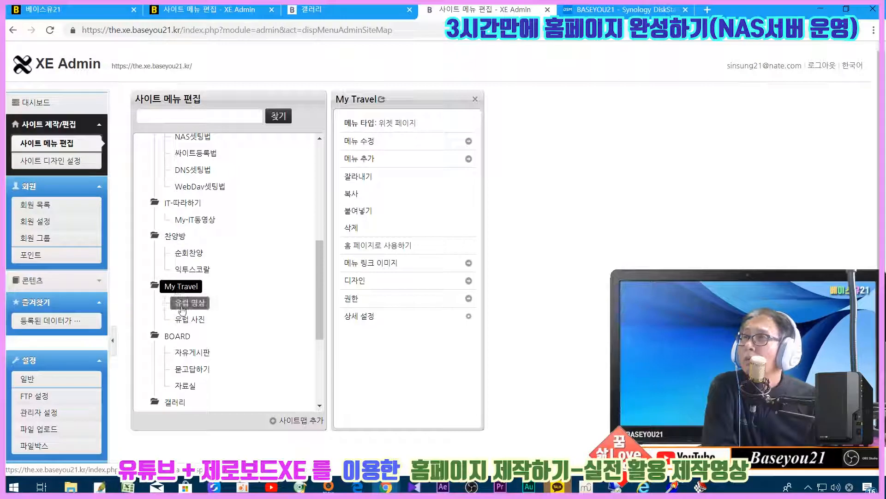
pyautogui.click(175, 339)
pyautogui.scroll(-4, 175, 314)
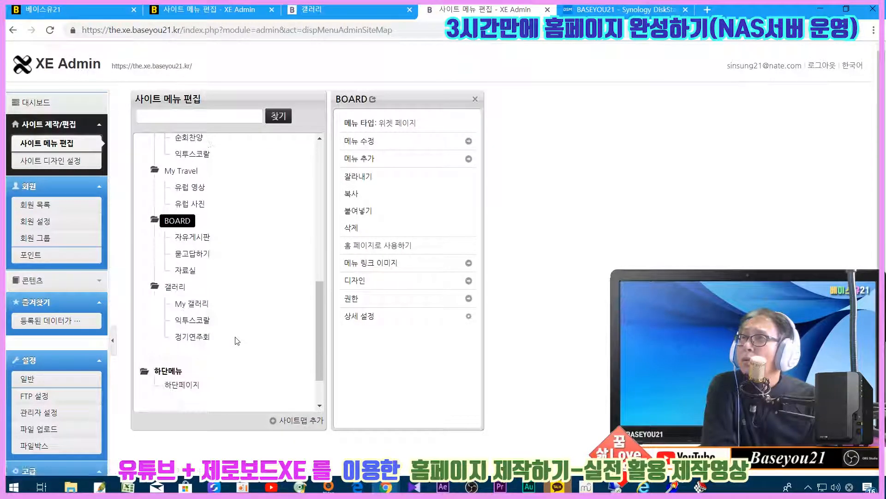
pyautogui.click(173, 228)
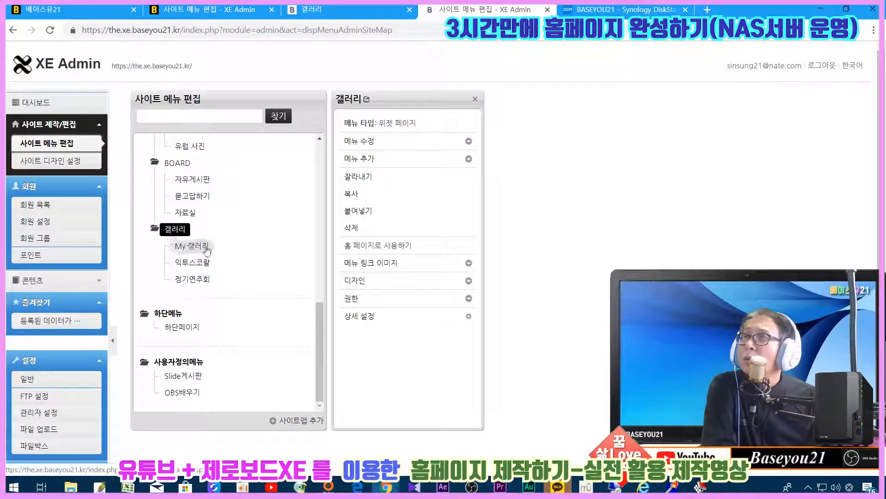
# Assign the 서브레이아웃 layout to the PC design of the 유튜브방송 menu page and save it.
pyautogui.scroll(10, 214, 220)
pyautogui.click(182, 194)
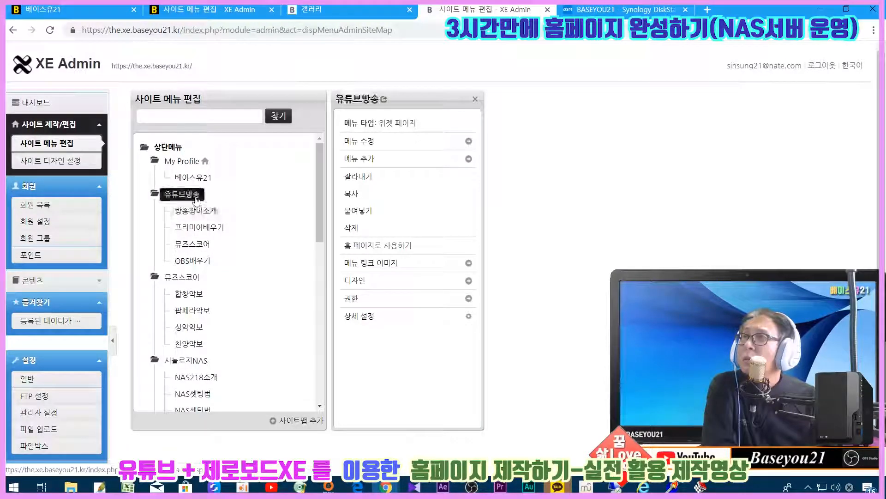
pyautogui.click(207, 178)
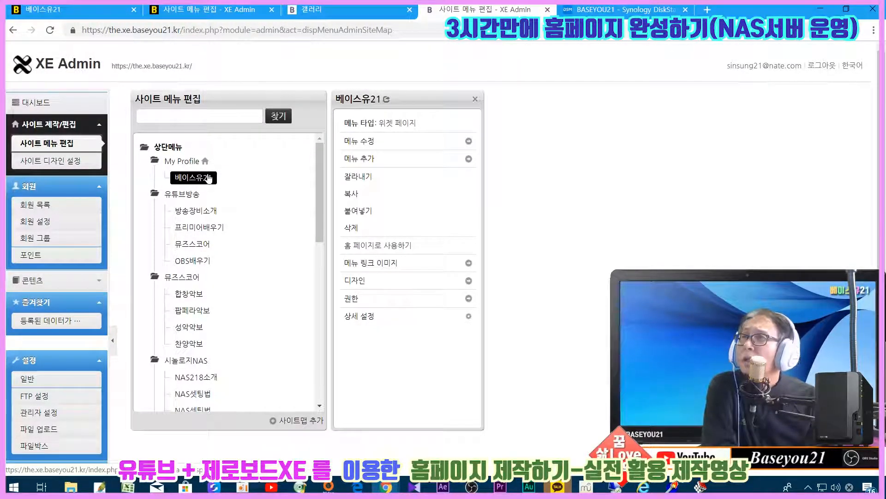
pyautogui.click(185, 193)
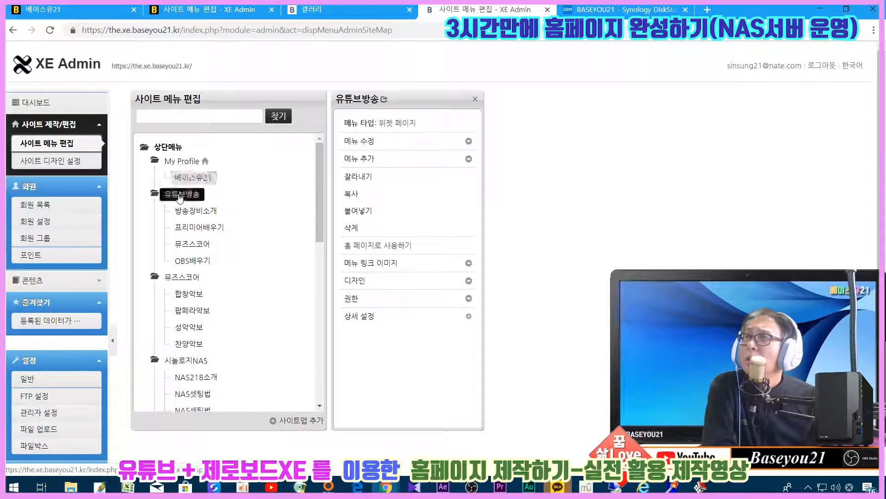
pyautogui.click(371, 286)
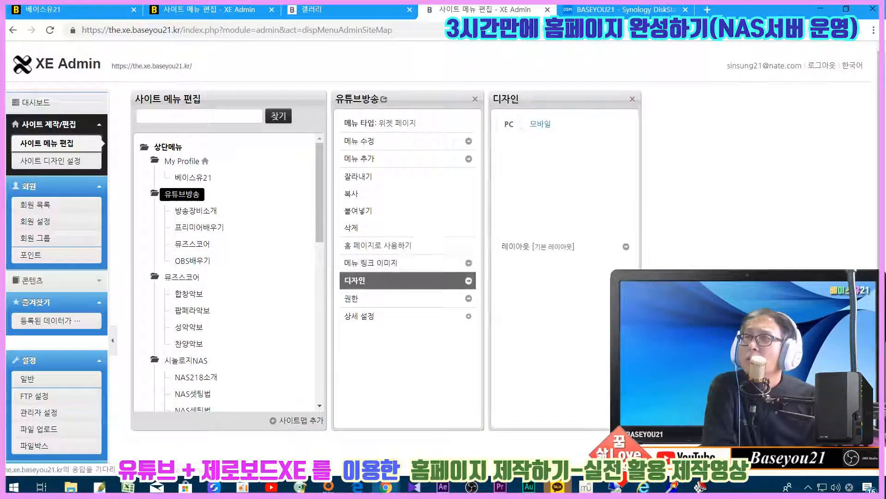
pyautogui.click(600, 247)
pyautogui.click(659, 234)
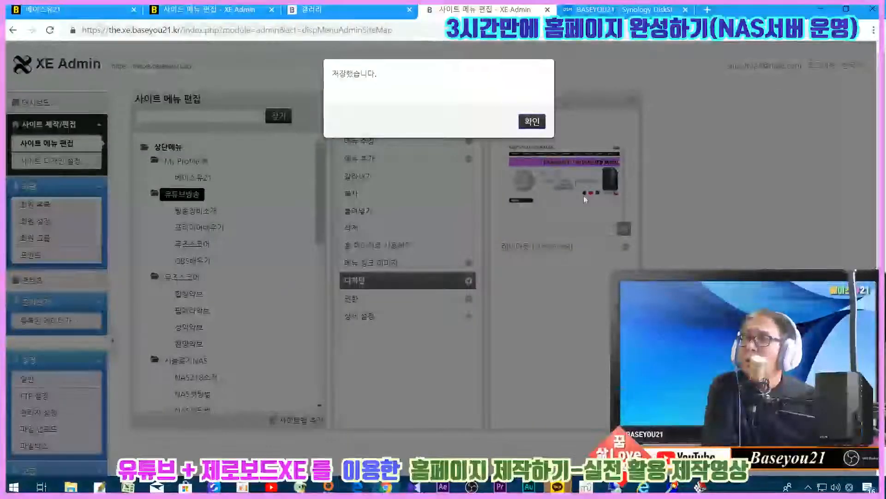
pyautogui.click(541, 124)
# Turn off site design use for the 뮤즈스코어 menu page and save 서브레이아웃 as its PC layout.
pyautogui.click(182, 277)
pyautogui.click(531, 246)
pyautogui.click(768, 129)
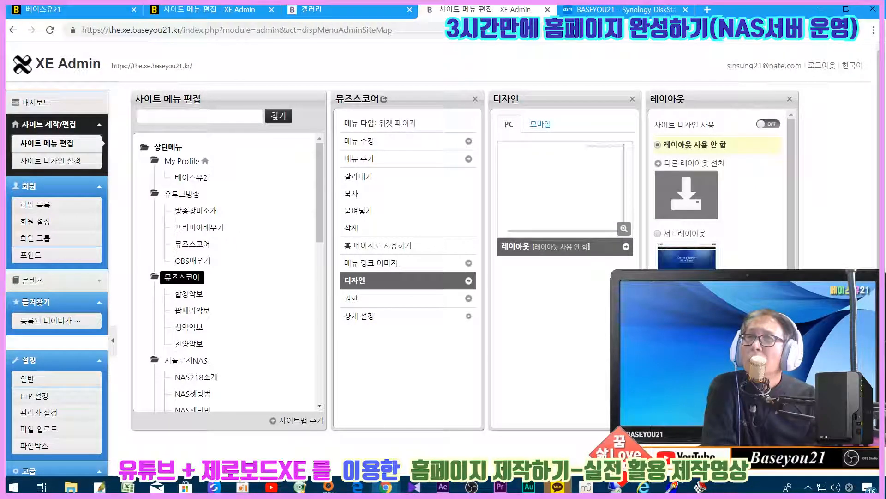
pyautogui.click(685, 234)
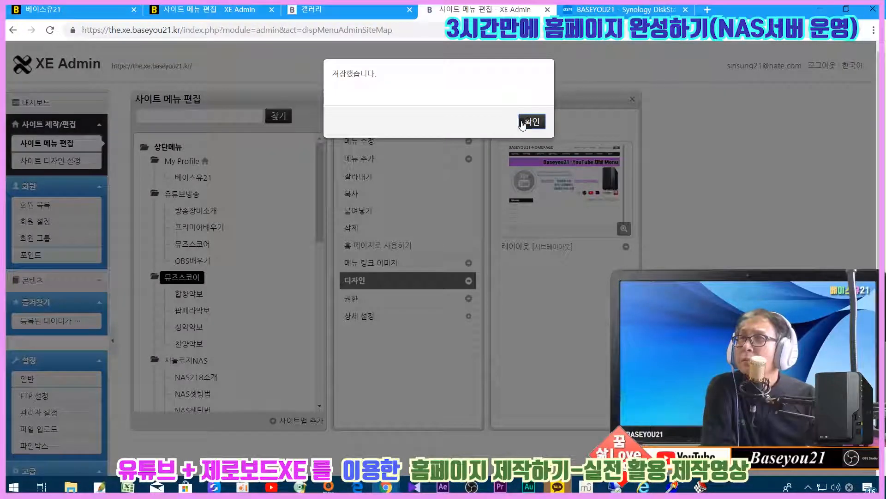
pyautogui.click(531, 122)
# Turn off site design use for the 시놀로지NAS menu page and save 서브레이아웃 as its PC layout.
pyautogui.click(202, 359)
pyautogui.click(384, 280)
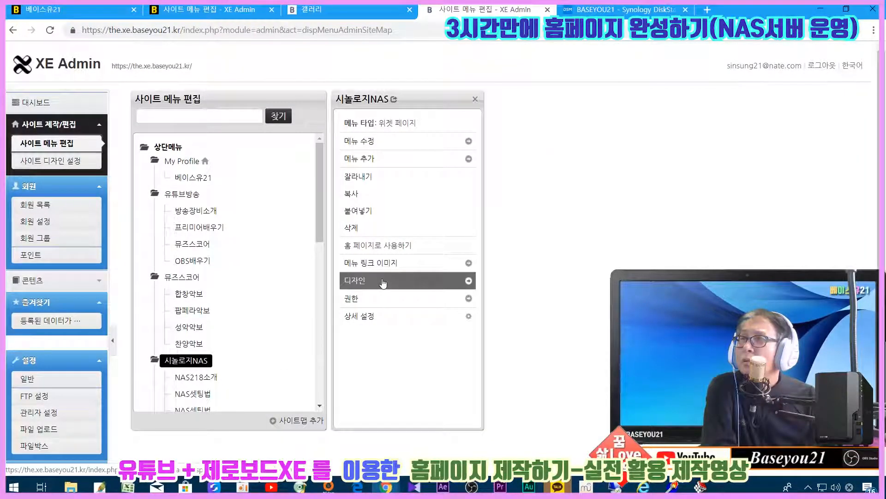
pyautogui.click(531, 246)
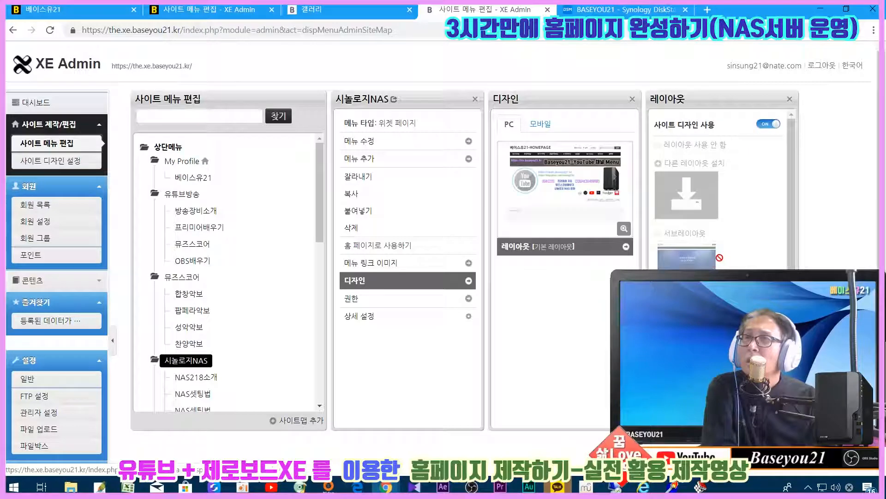
pyautogui.click(763, 123)
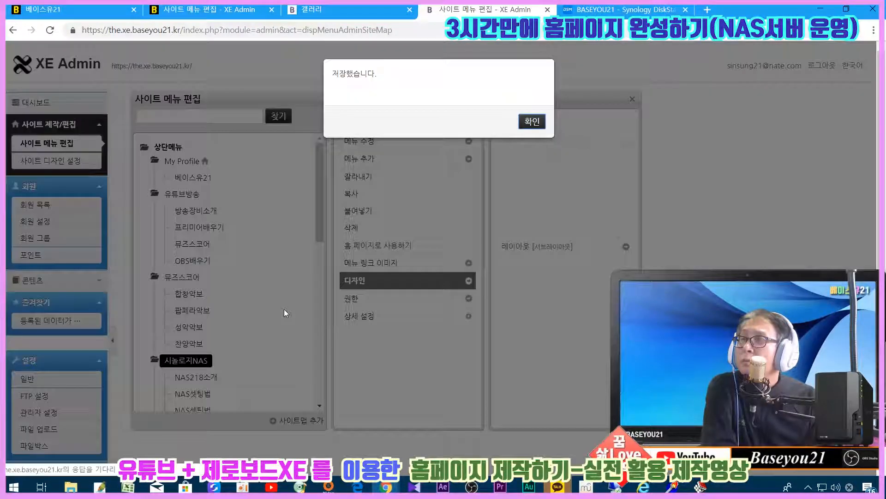
pyautogui.click(532, 121)
# Turn off site design use for the IT-따라하기 menu page and save 서브레이아웃 as its PC layout.
pyautogui.scroll(-5, 256, 308)
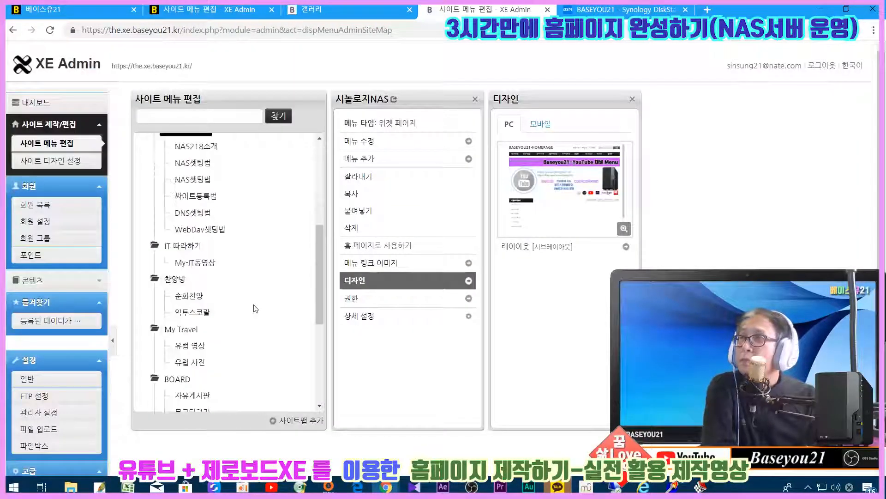
pyautogui.click(182, 245)
pyautogui.click(407, 280)
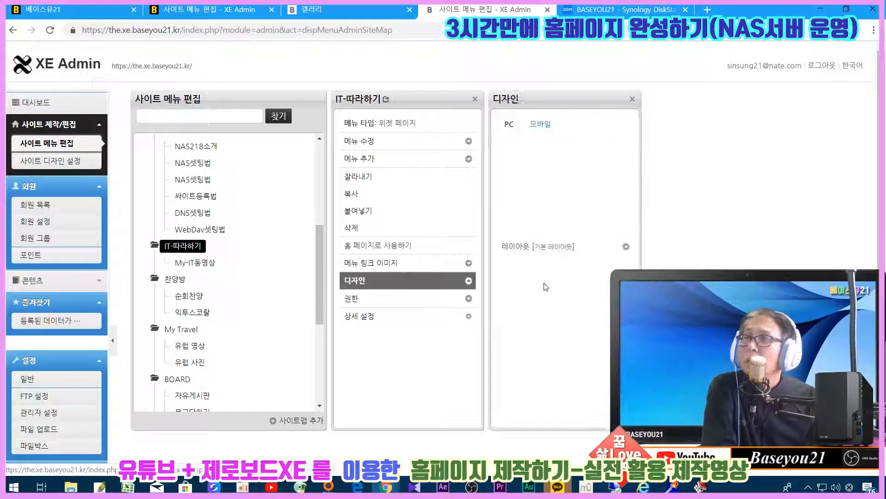
pyautogui.click(572, 249)
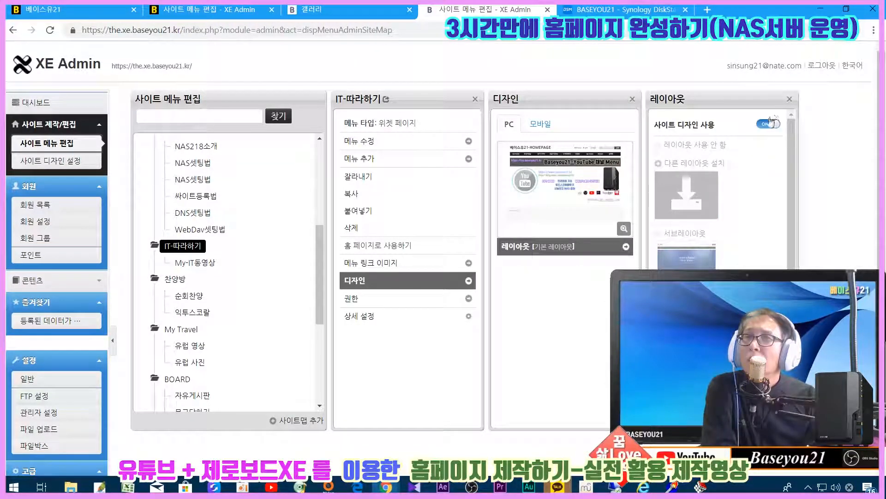
pyautogui.click(769, 125)
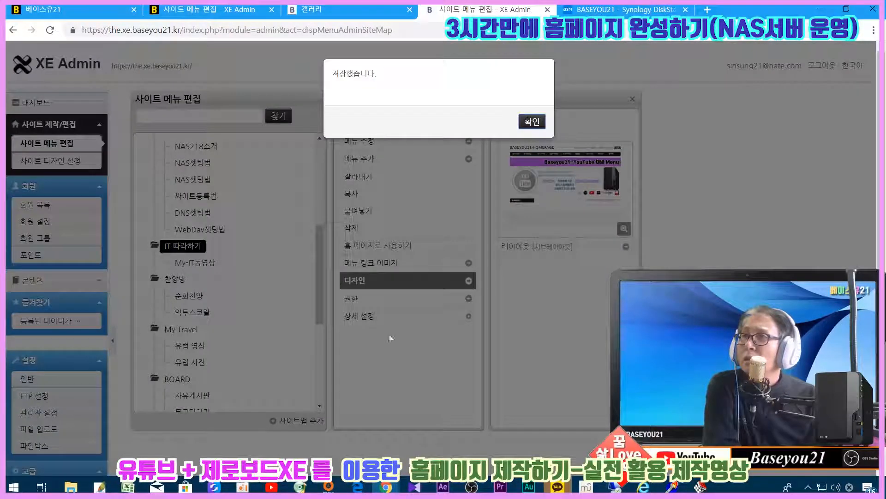
pyautogui.click(531, 122)
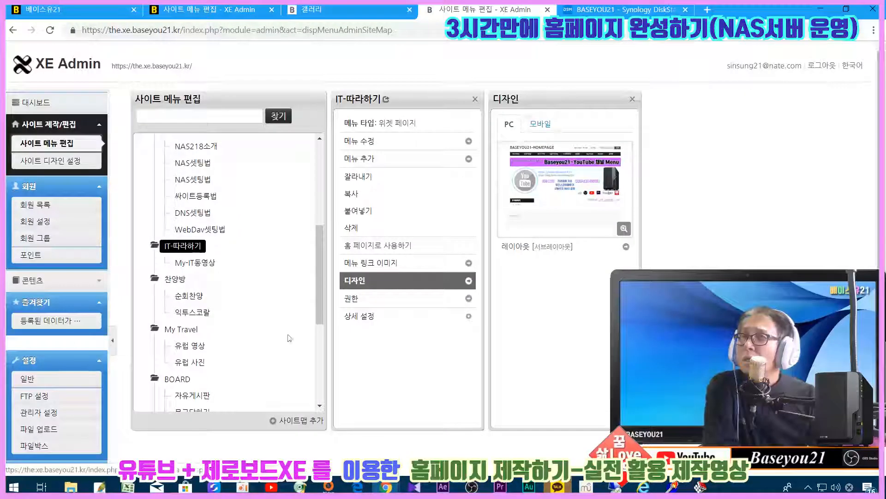
# Turn off site design use for the 찬양방 menu page and save 서브레이아웃 as its PC layout.
pyautogui.click(176, 279)
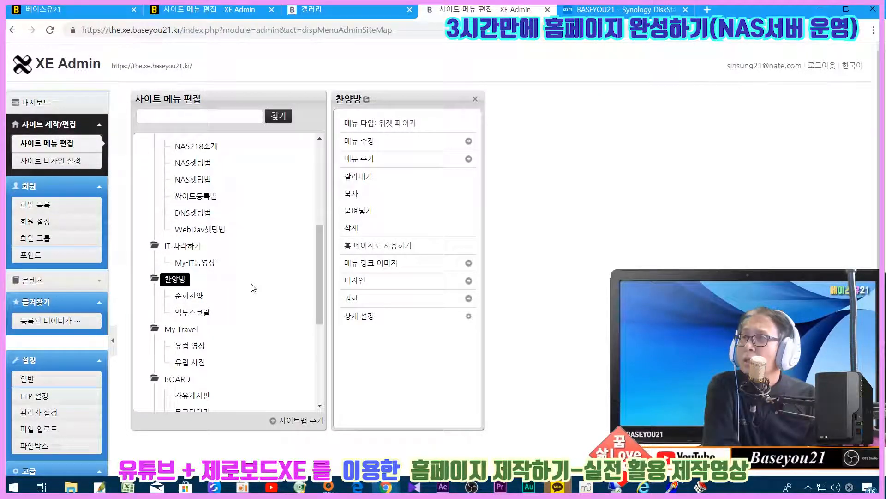
pyautogui.click(394, 280)
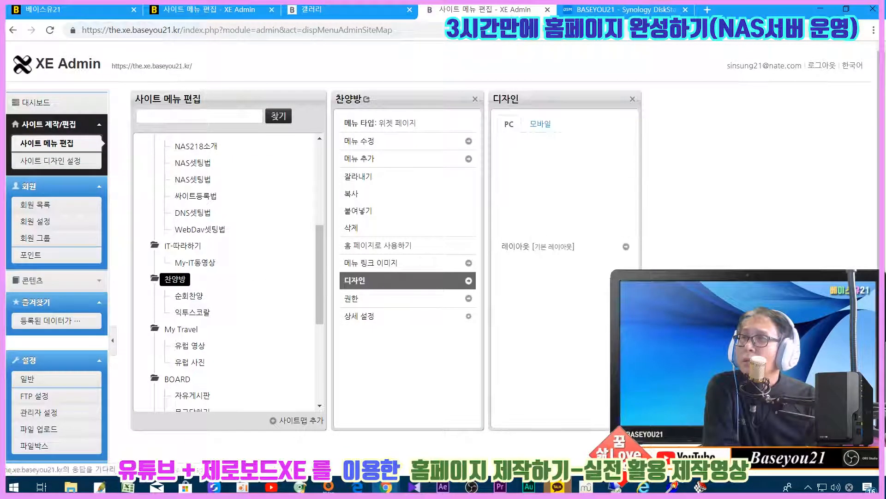
pyautogui.click(609, 253)
pyautogui.click(767, 124)
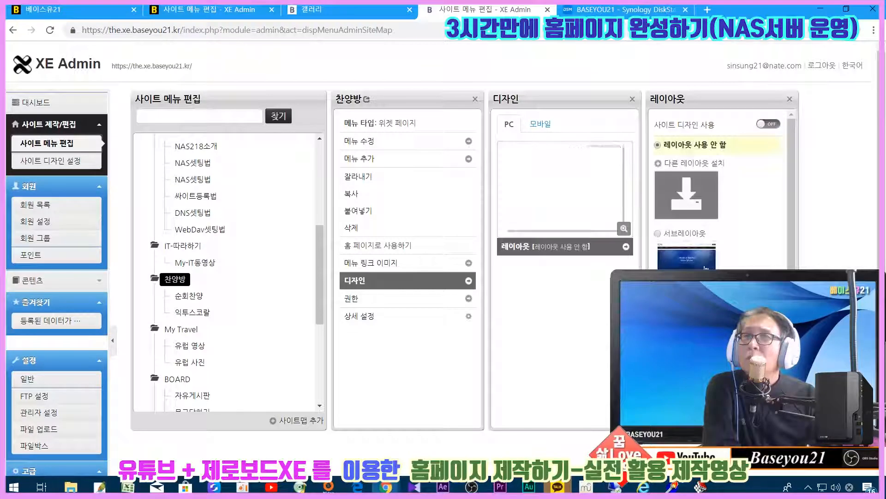
pyautogui.click(687, 235)
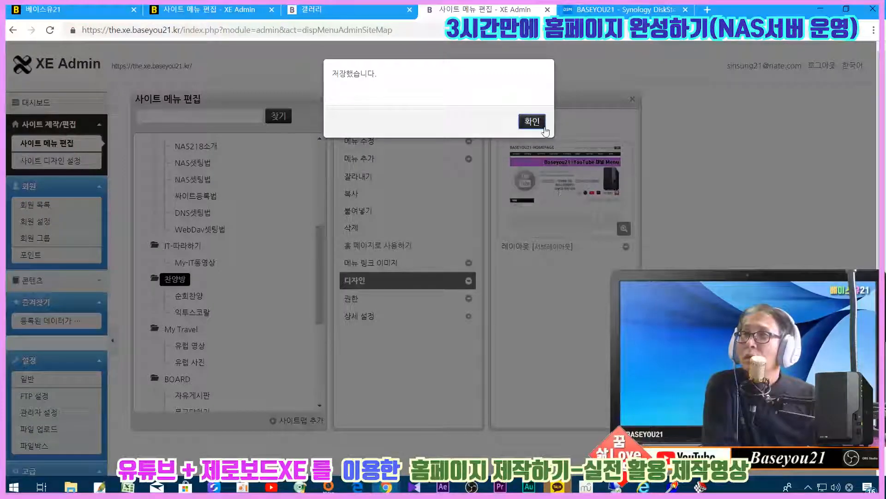
pyautogui.click(543, 128)
# Turn off site design use for the My Travel menu page and save 서브레이아웃 as its PC layout.
pyautogui.click(181, 329)
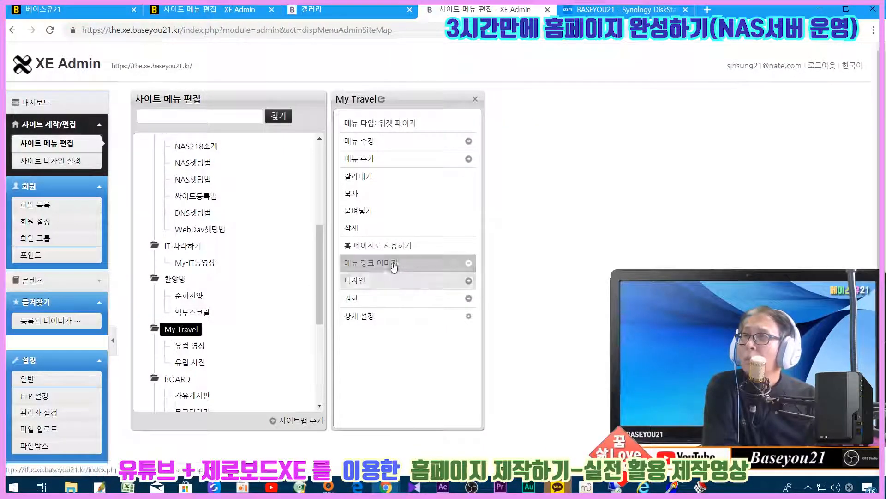
pyautogui.click(392, 281)
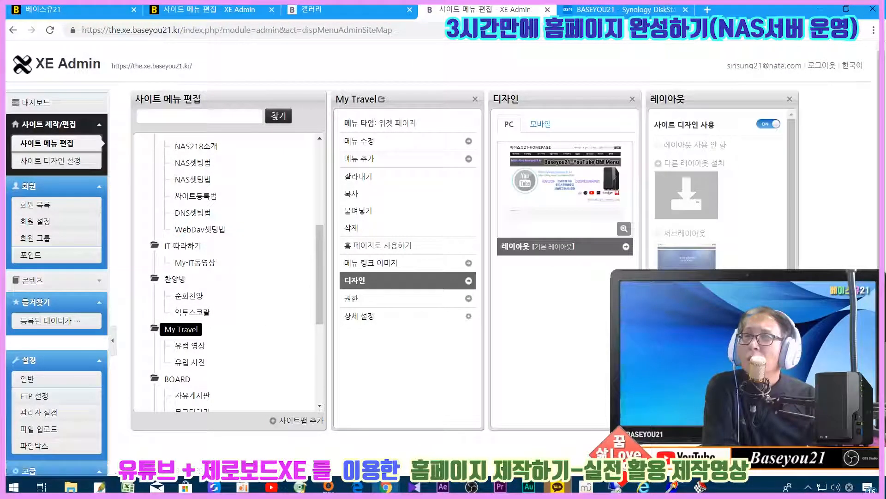
pyautogui.click(767, 125)
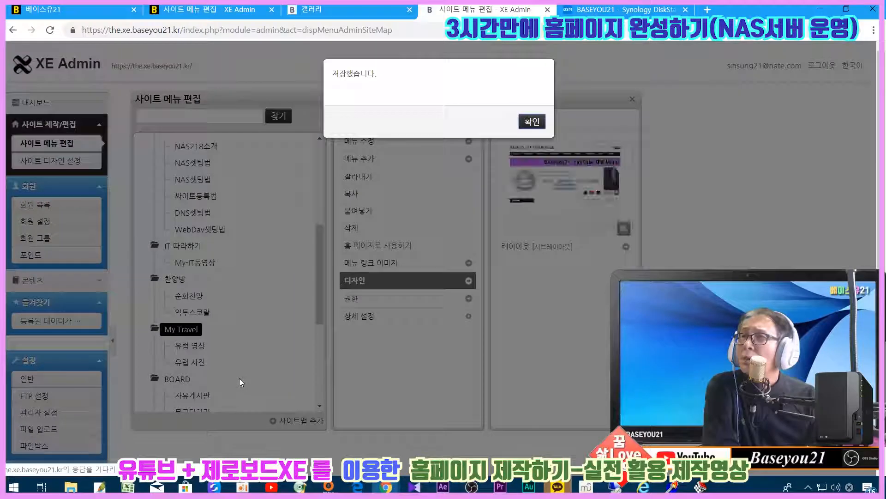
pyautogui.click(527, 123)
# Turn off site design use for the BOARD menu page and save 서브레이아웃 as its PC layout.
pyautogui.click(178, 378)
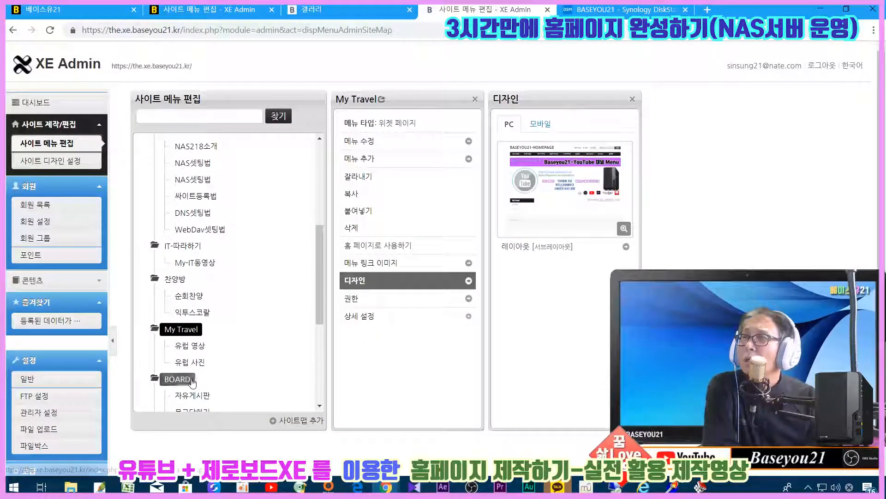
pyautogui.click(384, 280)
pyautogui.click(548, 247)
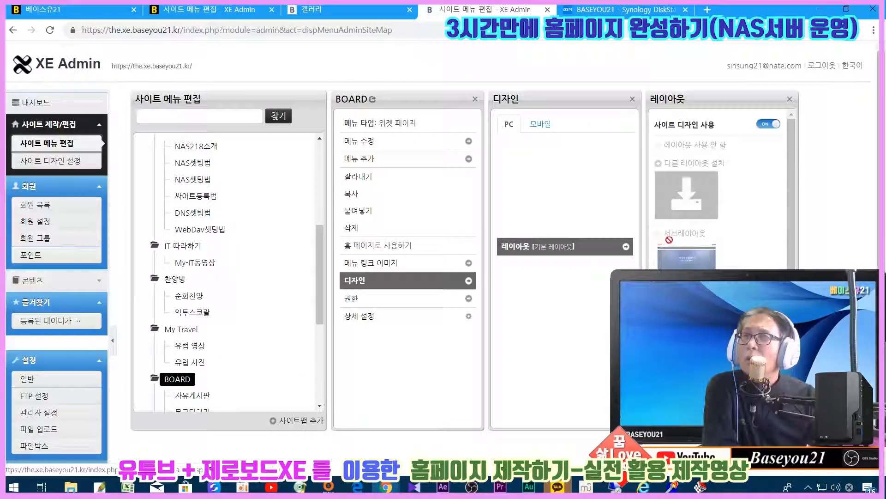
pyautogui.click(764, 124)
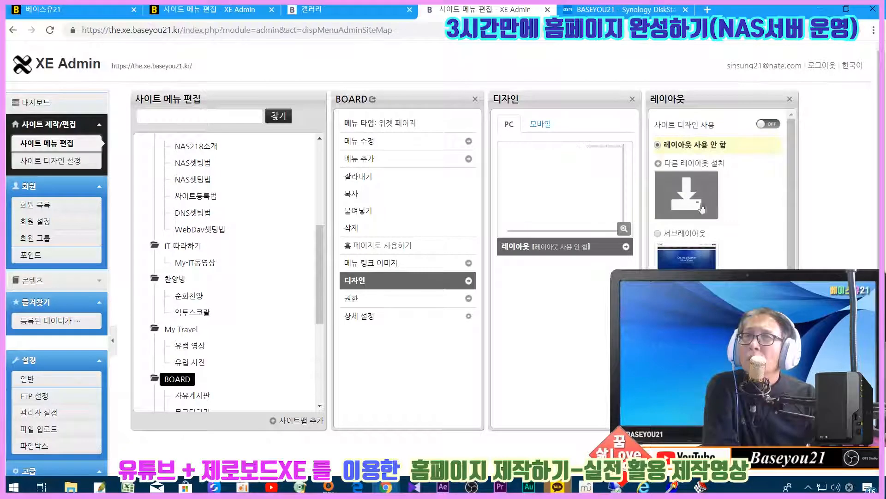
pyautogui.click(687, 235)
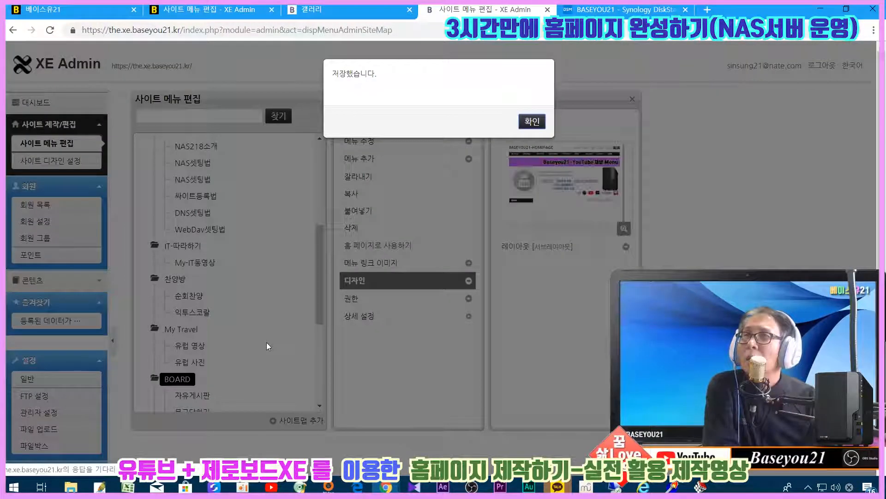
pyautogui.click(531, 121)
# Turn off site design use for the 갤러리 menu page and save 서브레이아웃 as its PC layout.
pyautogui.scroll(-5, 237, 327)
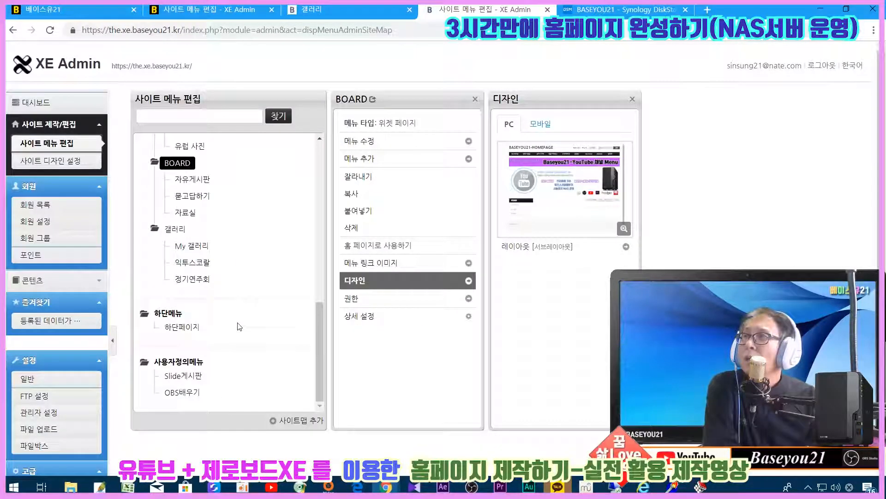
pyautogui.click(167, 232)
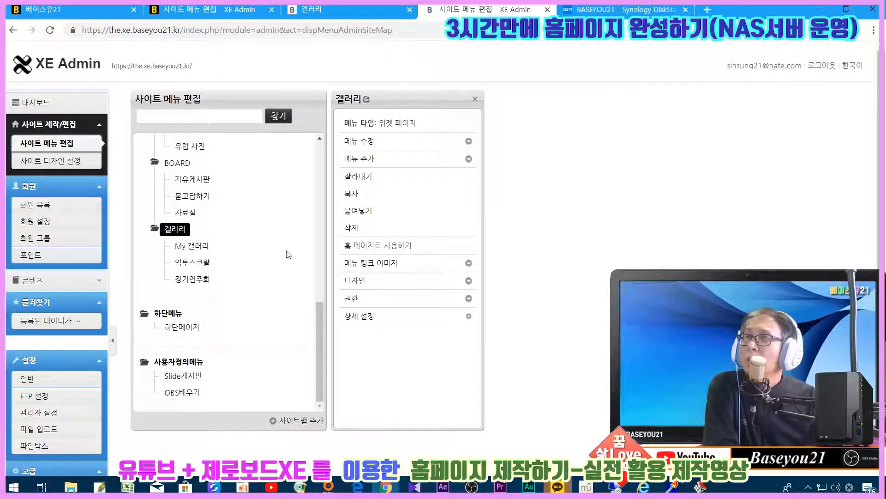
pyautogui.click(411, 280)
pyautogui.click(551, 249)
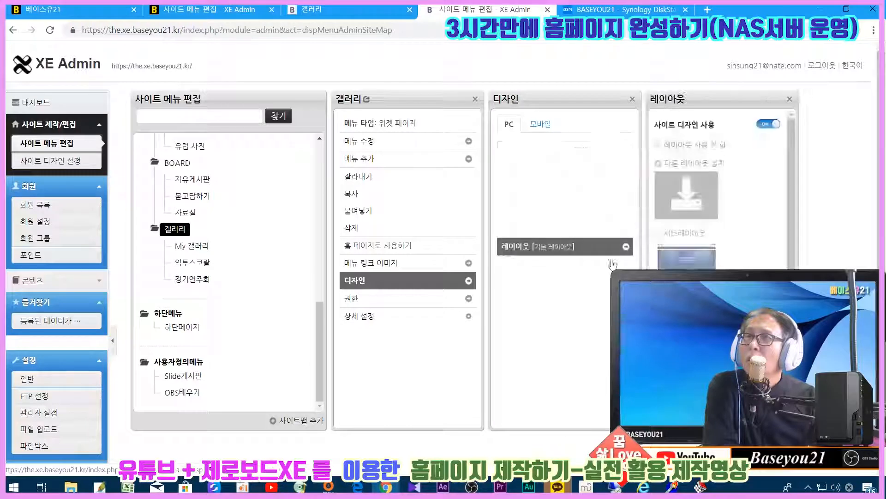
pyautogui.click(767, 124)
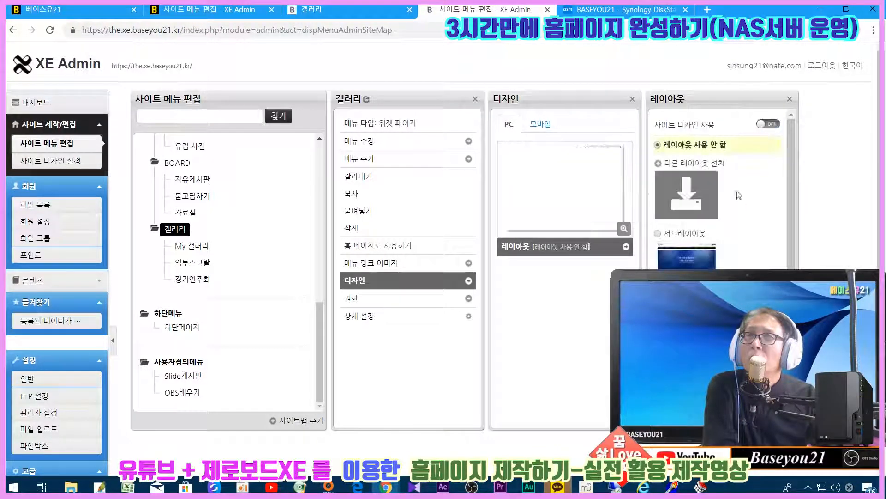
pyautogui.click(690, 240)
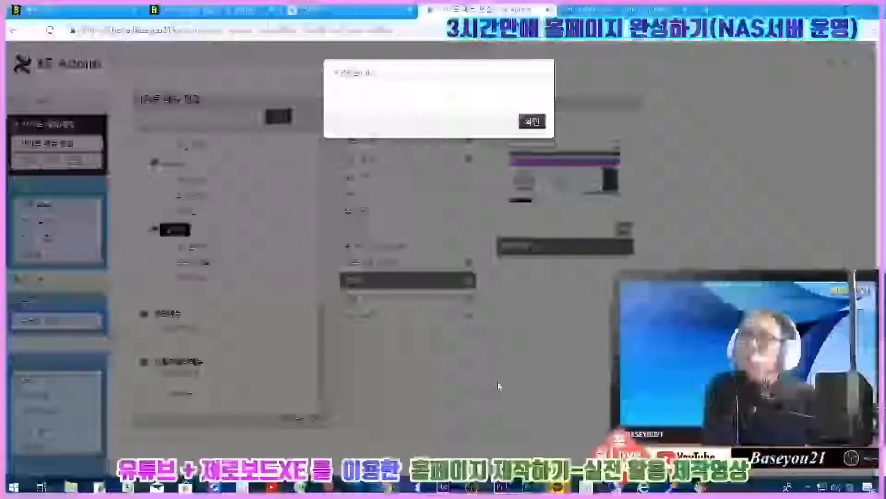
pyautogui.click(537, 123)
# Reload the 갤러리 page on the live site and check the layout of the top-level menu pages from 유튜브방송 to 갤러리.
pyautogui.click(368, 14)
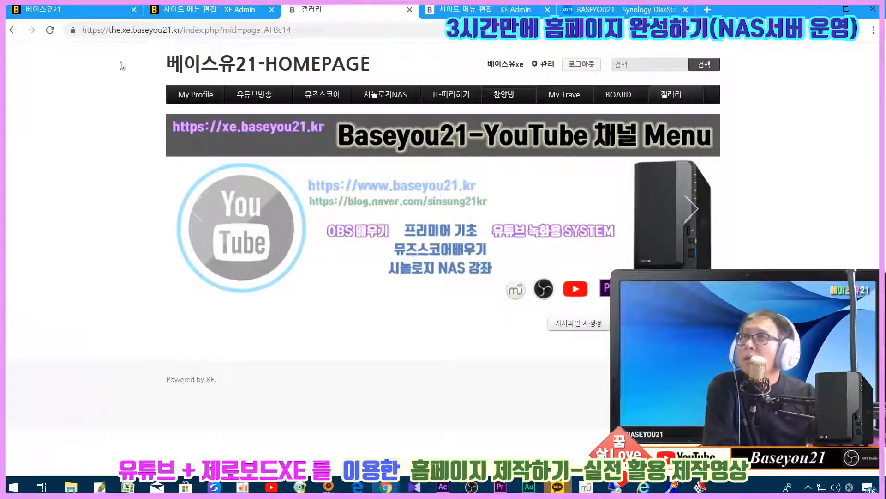
pyautogui.click(50, 30)
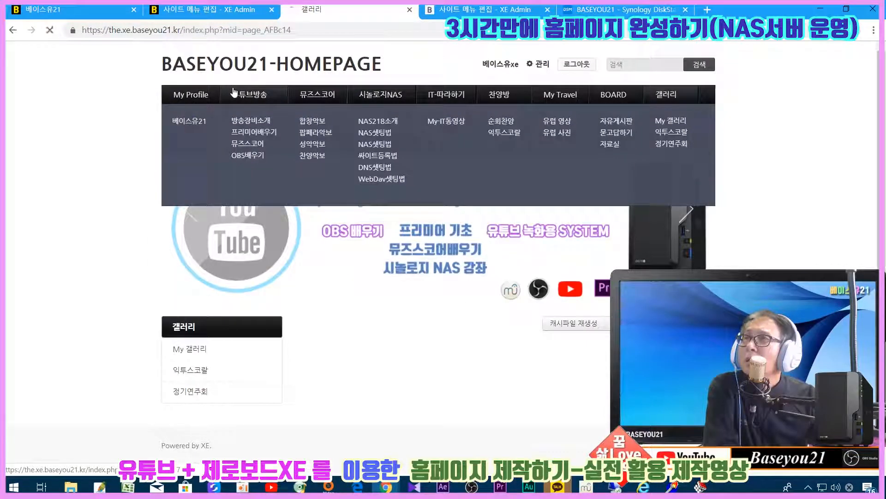
pyautogui.click(235, 92)
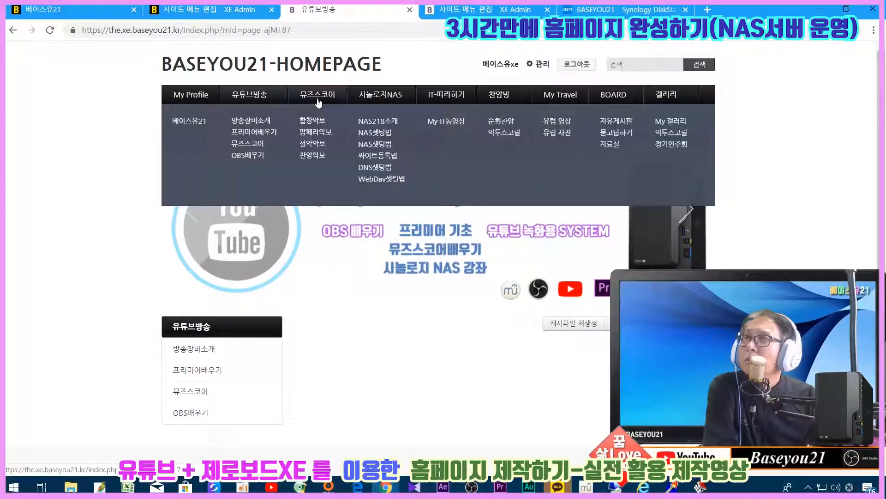
pyautogui.click(380, 94)
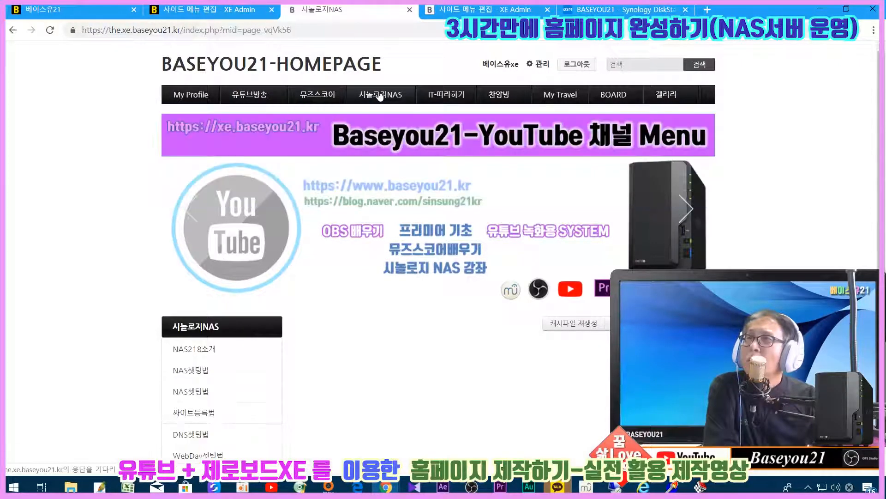
pyautogui.click(431, 96)
pyautogui.click(505, 95)
pyautogui.click(592, 98)
pyautogui.click(619, 95)
pyautogui.click(671, 95)
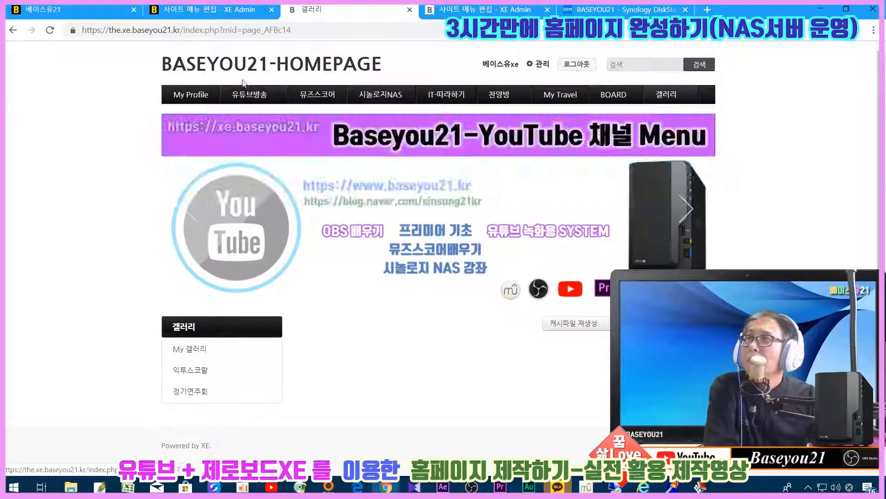
# Compare the home page of the.xe.baseyou21.kr with that of xe.baseyou21.kr, and return to the site menu editor.
pyautogui.click(246, 69)
pyautogui.scroll(-5, 369, 307)
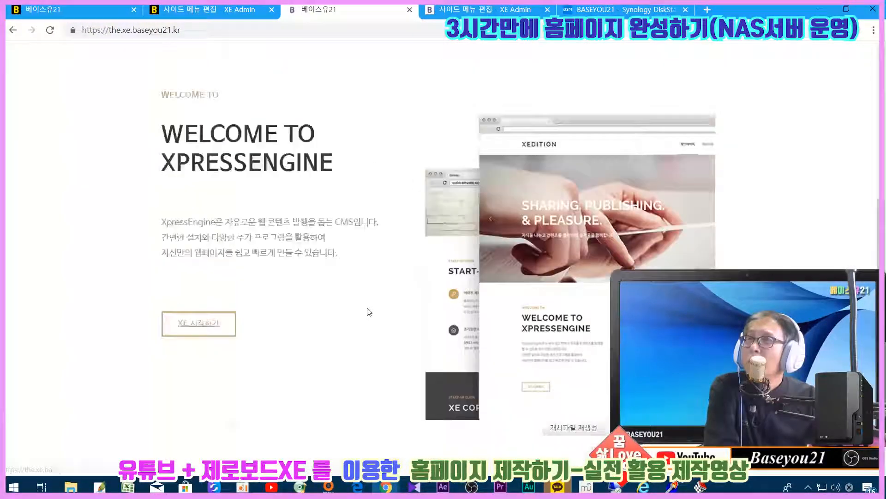
pyautogui.scroll(5, 324, 277)
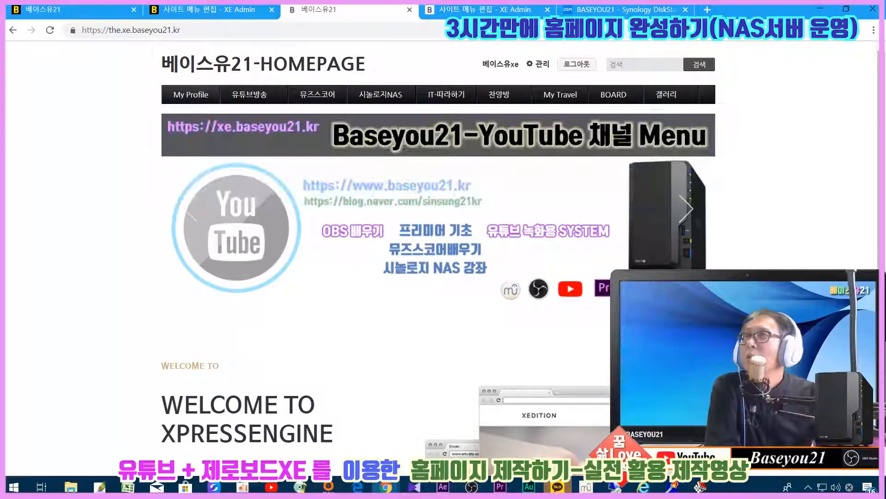
pyautogui.click(66, 17)
pyautogui.scroll(-3, 540, 344)
pyautogui.scroll(3, 541, 344)
pyautogui.scroll(-10, 541, 344)
pyautogui.scroll(10, 540, 344)
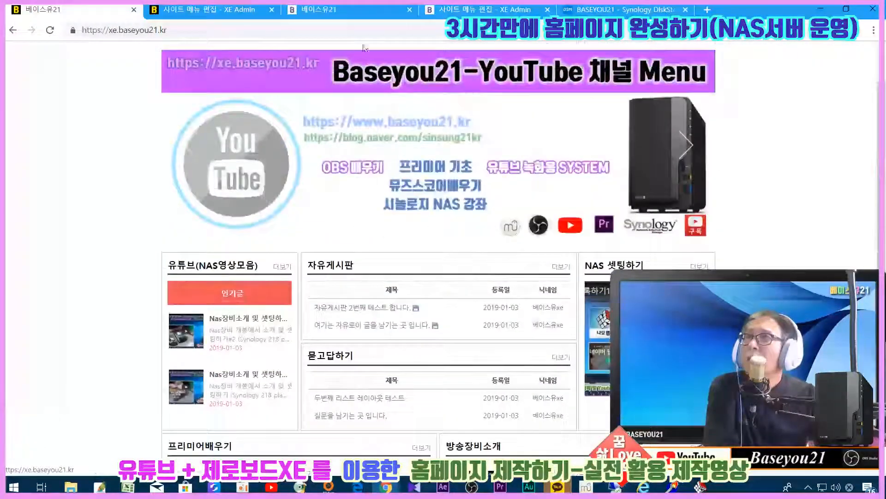
pyautogui.click(323, 9)
pyautogui.scroll(-6, 467, 270)
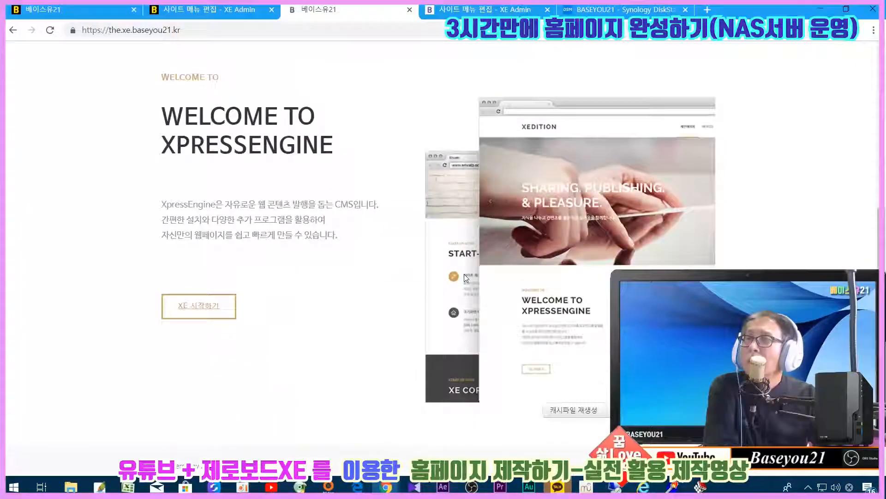
pyautogui.scroll(7, 465, 267)
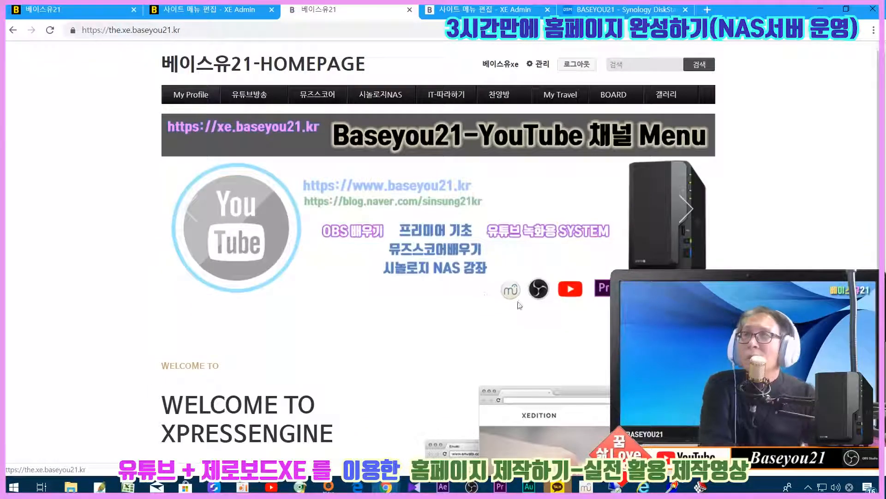
pyautogui.click(508, 10)
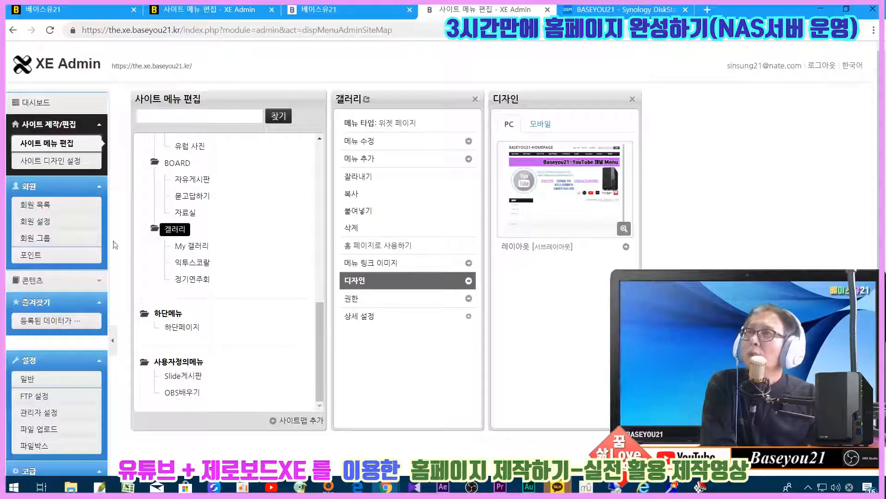
# Reload the site menu editor, and open the site design settings of the.xe.baseyou21.kr to review the PC design.
pyautogui.scroll(-3, 51, 252)
pyautogui.scroll(3, 51, 249)
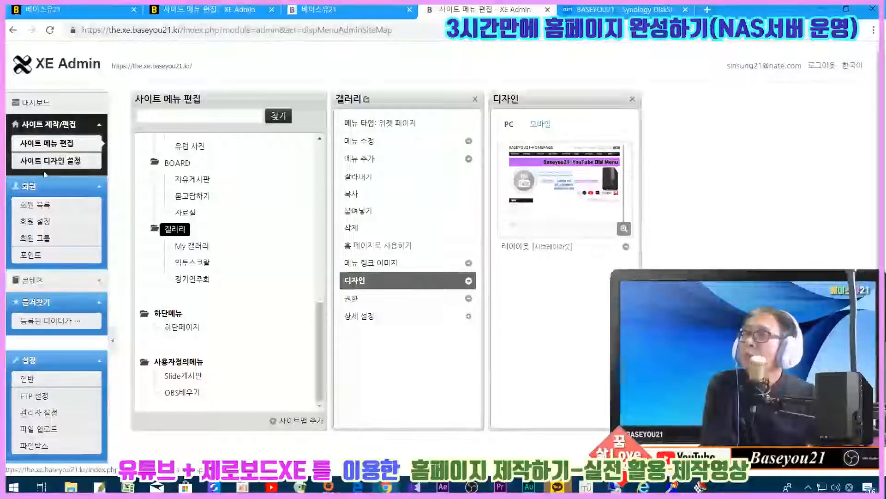
pyautogui.click(44, 147)
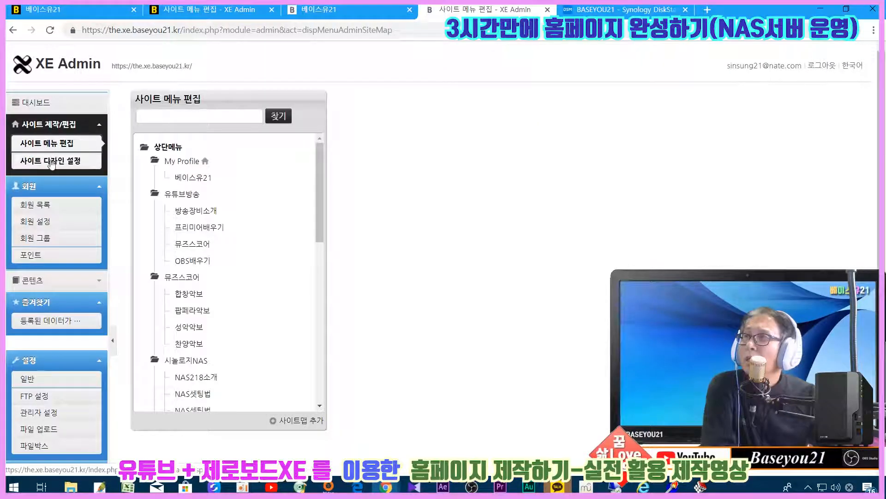
pyautogui.click(52, 160)
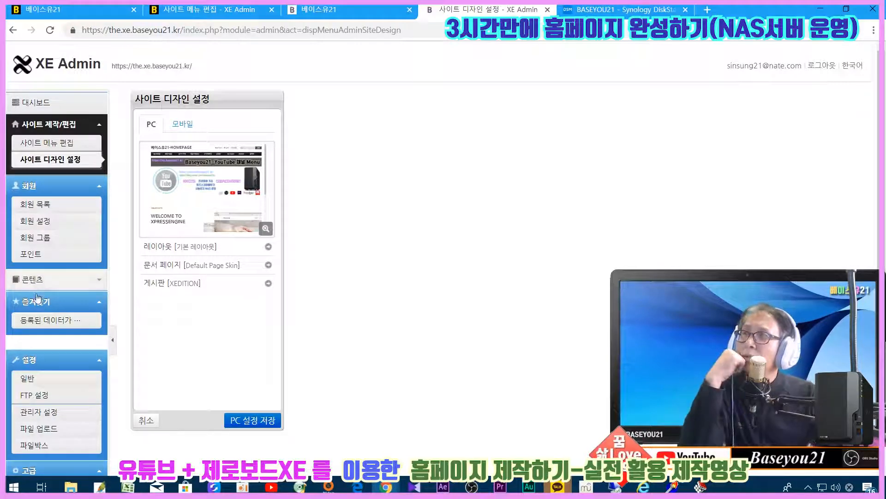
pyautogui.scroll(-3, 40, 300)
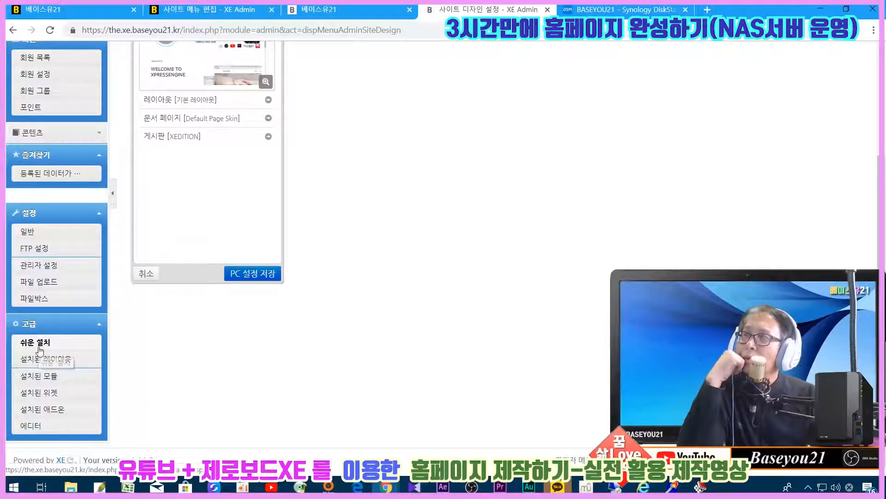
pyautogui.scroll(3, 240, 383)
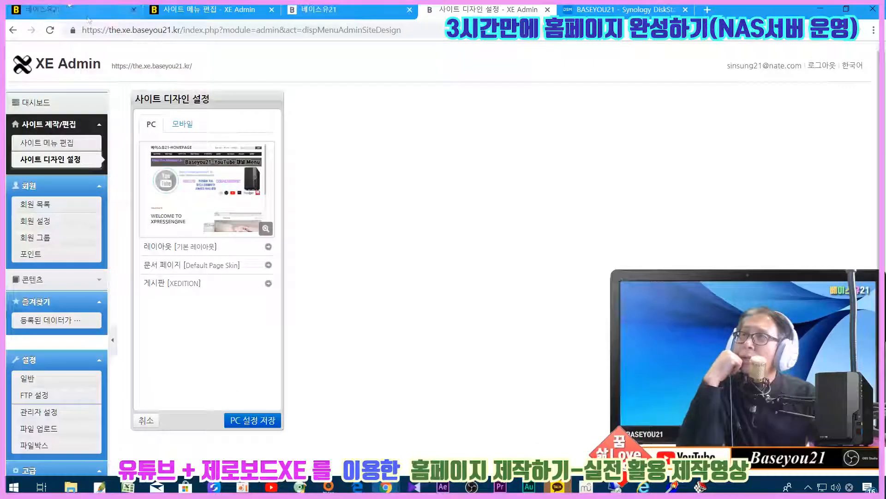
# Examine the widget arrangement on the home page of xe.baseyou21.kr, and return to the site design settings.
pyautogui.click(69, 9)
pyautogui.scroll(-6, 323, 217)
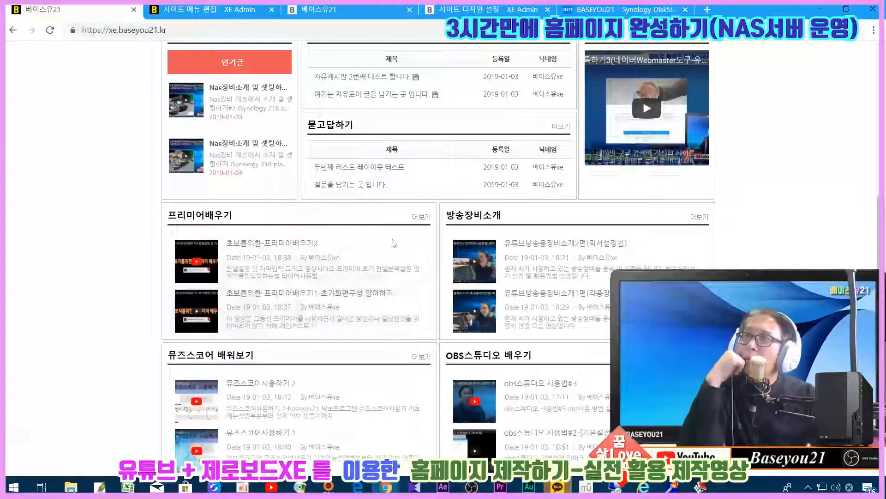
pyautogui.scroll(5, 427, 318)
pyautogui.scroll(-3, 427, 314)
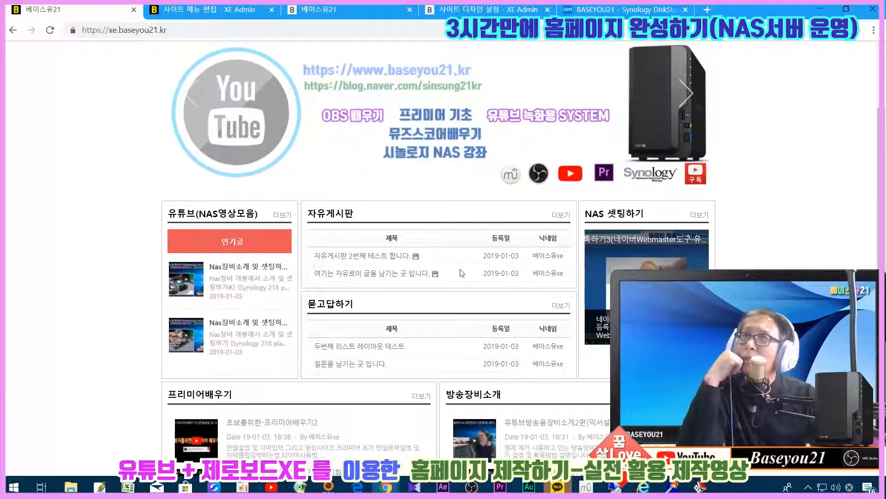
pyautogui.click(489, 9)
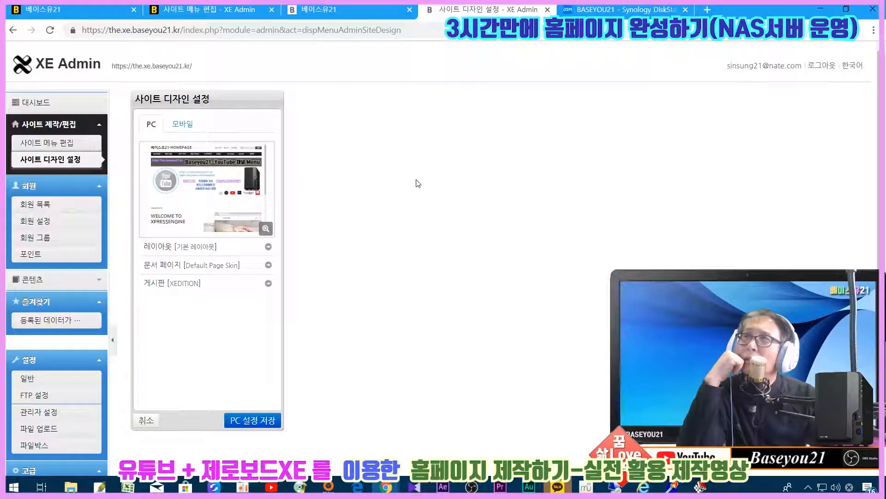
pyautogui.scroll(-3, 372, 194)
pyautogui.scroll(3, 372, 194)
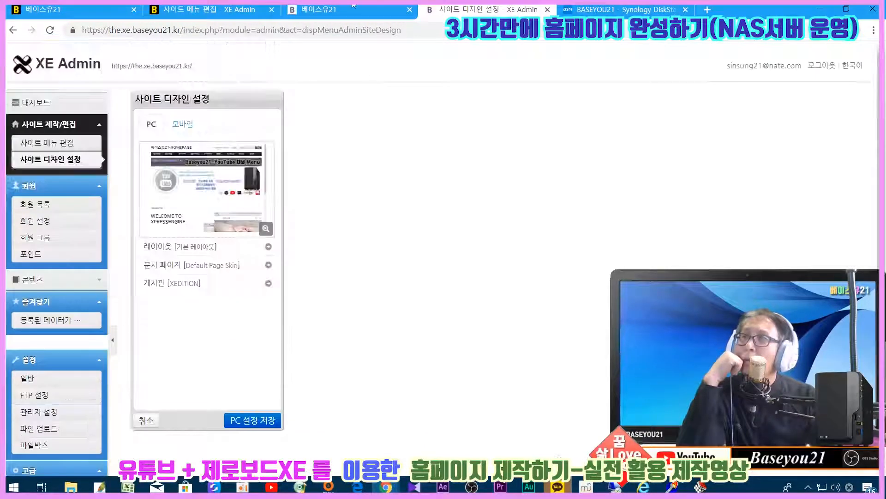
# Examine the home page of the.xe.baseyou21.kr down to its footer, and expand the 고급 group in the admin of xe.baseyou21.kr.
pyautogui.click(348, 11)
pyautogui.scroll(-2, 439, 231)
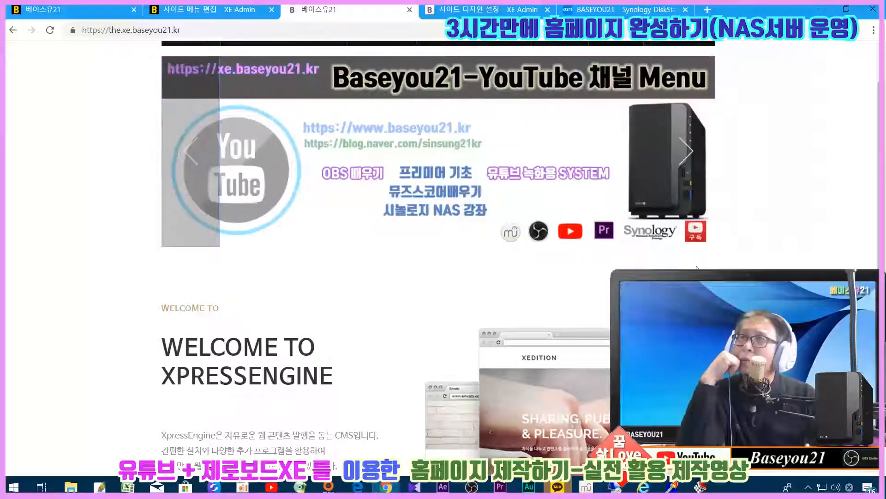
pyautogui.scroll(-5, 593, 317)
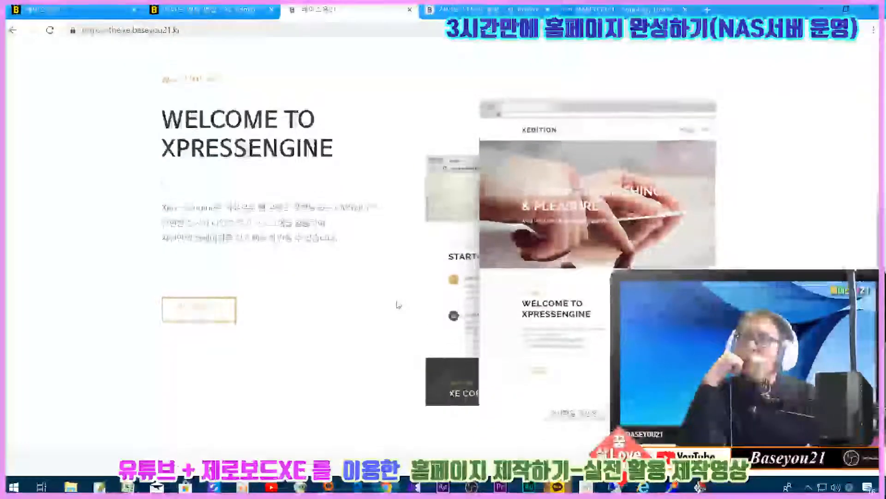
pyautogui.scroll(-2, 399, 305)
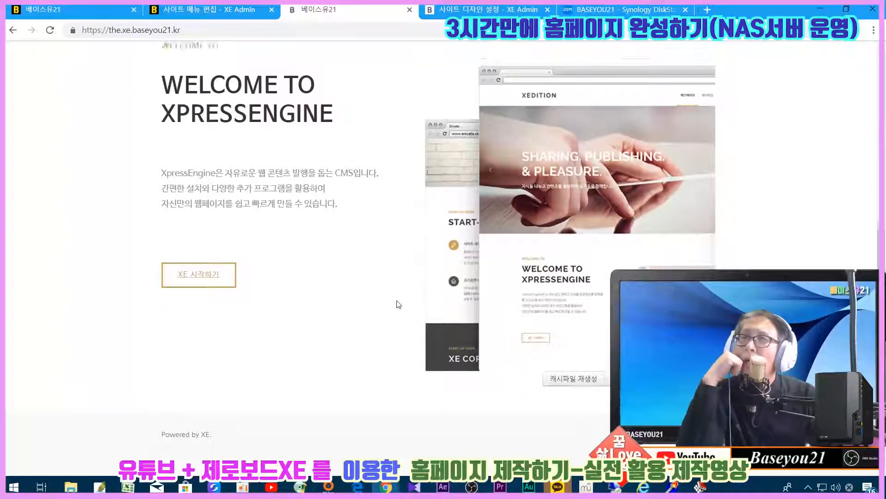
pyautogui.scroll(5, 398, 305)
pyautogui.scroll(-5, 399, 305)
pyautogui.scroll(5, 398, 302)
pyautogui.scroll(2, 399, 297)
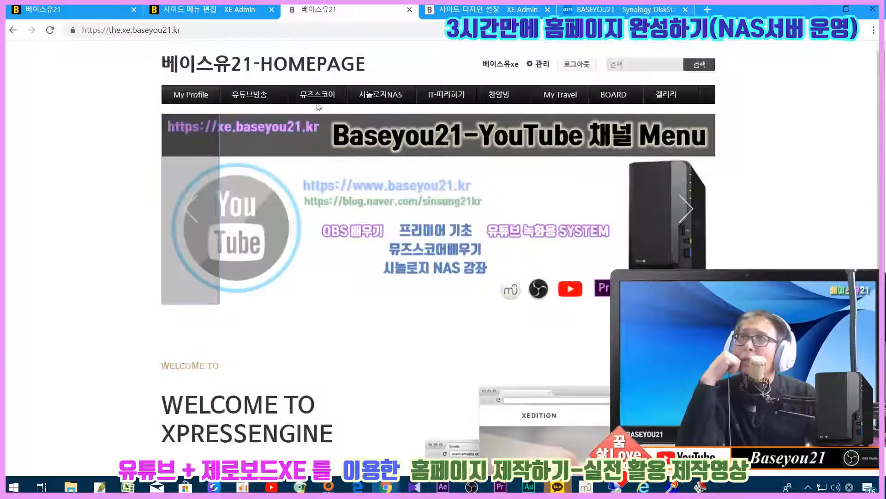
pyautogui.click(207, 9)
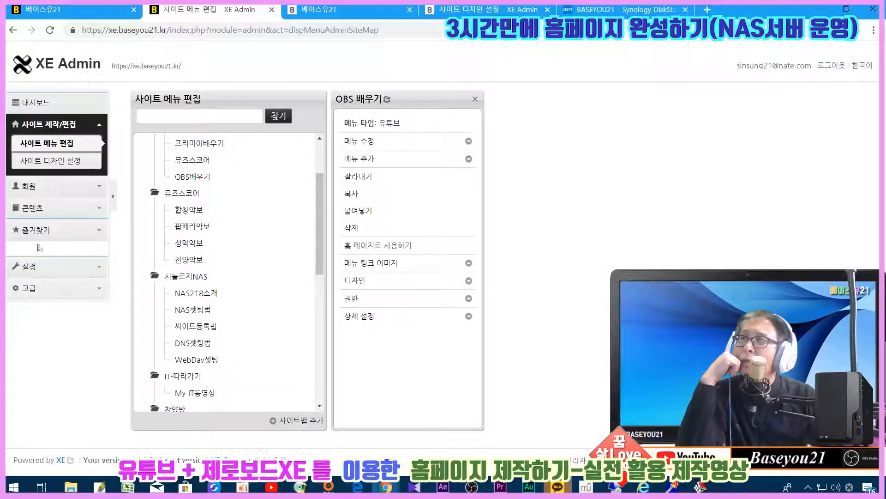
pyautogui.click(31, 287)
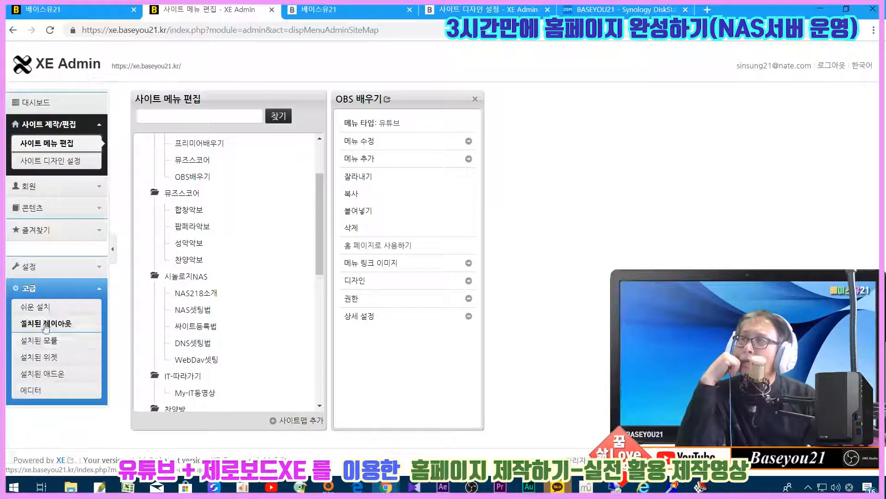
# View the page editing mode of the the.xe.baseyou21.kr home page, and go back to the normal page.
pyautogui.click(351, 10)
pyautogui.scroll(-5, 402, 332)
pyautogui.scroll(-3, 400, 319)
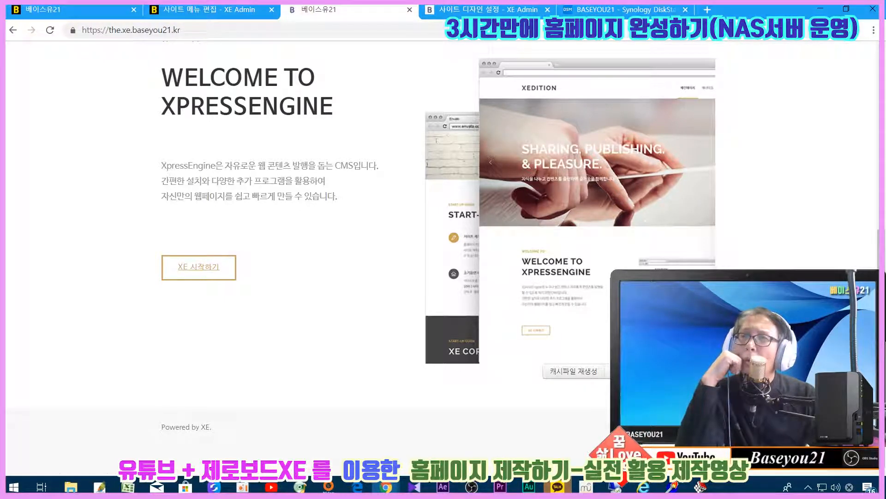
pyautogui.click(443, 400)
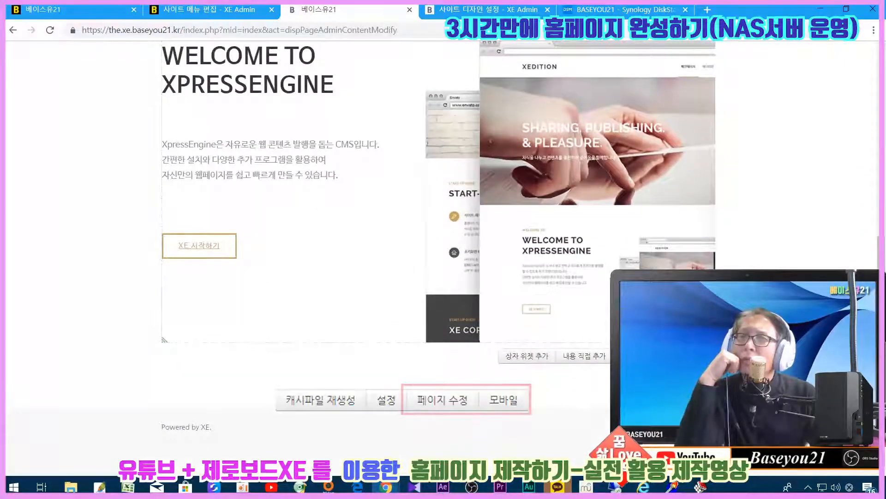
pyautogui.click(12, 30)
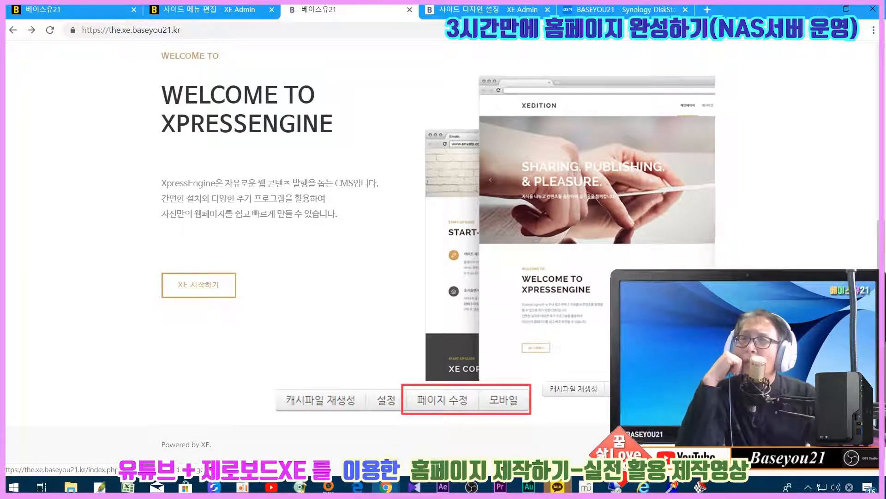
# View the mobile page content of the home page, and return through the site title to the bottom of the home page.
pyautogui.click(697, 389)
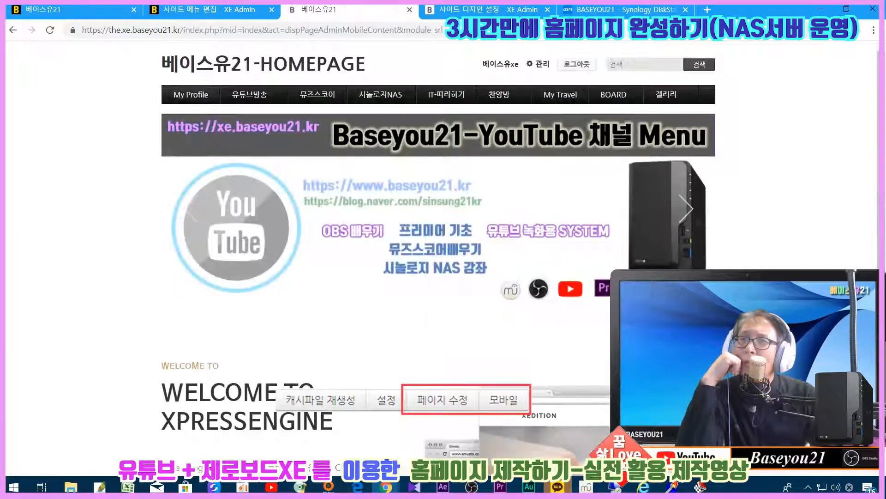
pyautogui.scroll(-8, 697, 388)
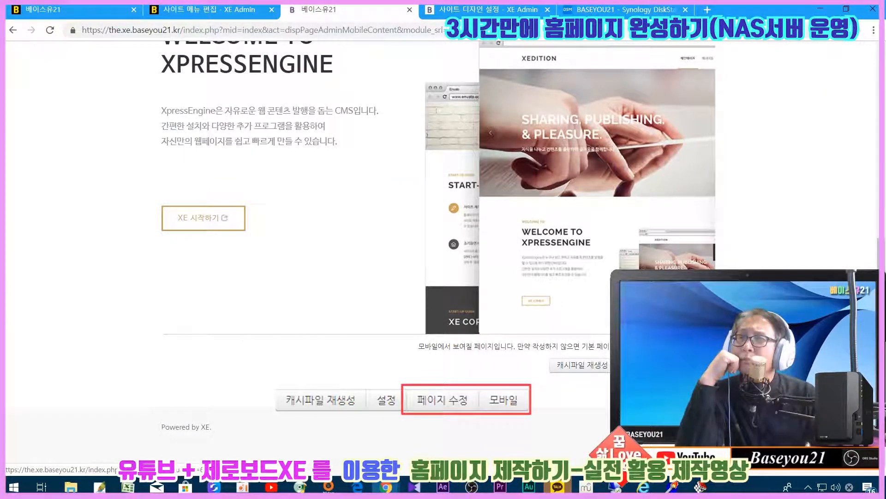
pyautogui.scroll(8, 439, 231)
pyautogui.click(206, 62)
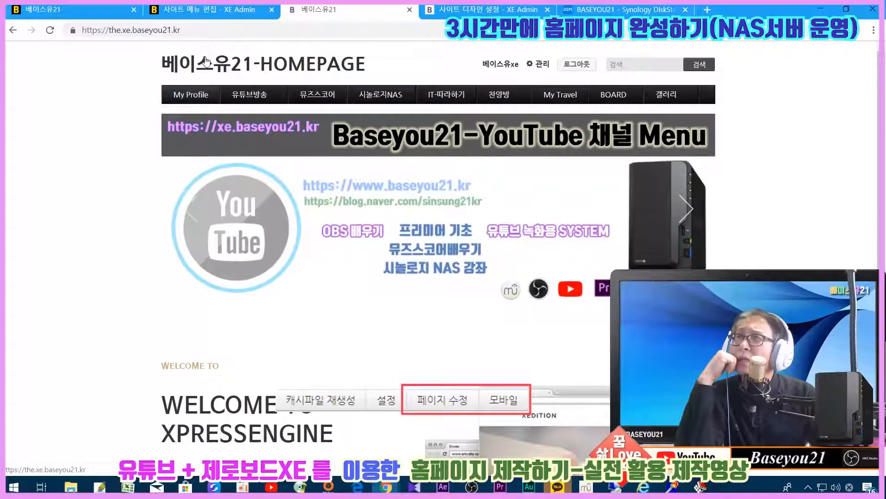
pyautogui.scroll(-7, 357, 333)
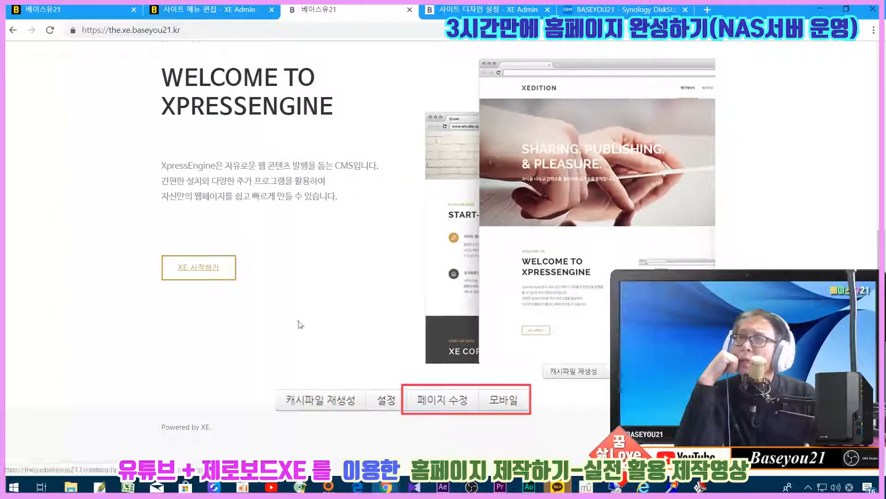
pyautogui.scroll(2, 287, 308)
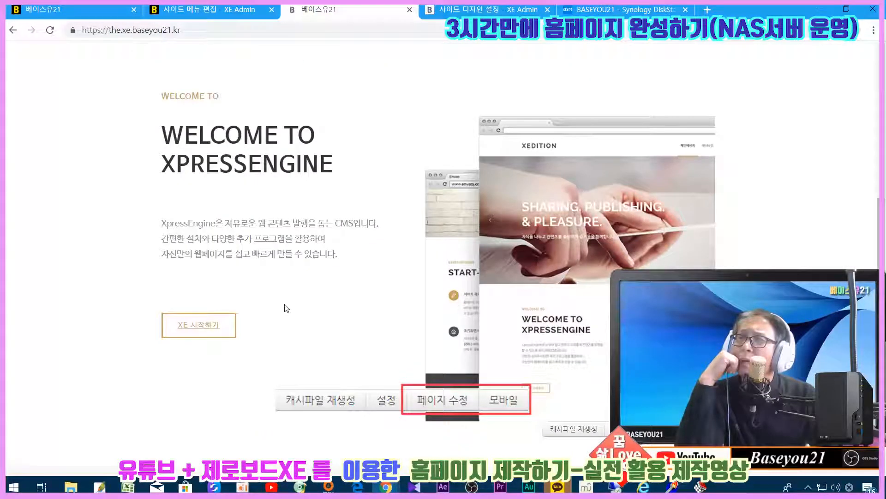
# Reopen the home page's mobile content, read the note about the page shown on mobile, and return to the home page.
pyautogui.click(700, 429)
pyautogui.scroll(-8, 700, 425)
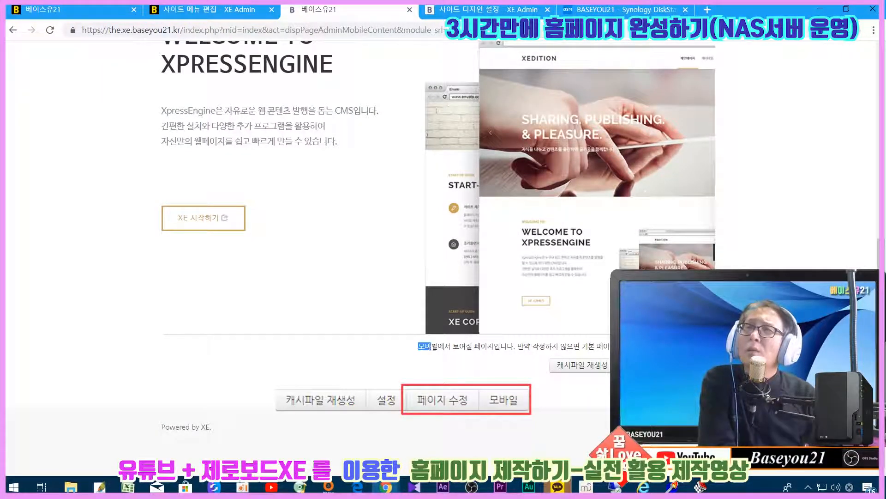
pyautogui.moveTo(469, 345); pyautogui.dragTo(606, 345)
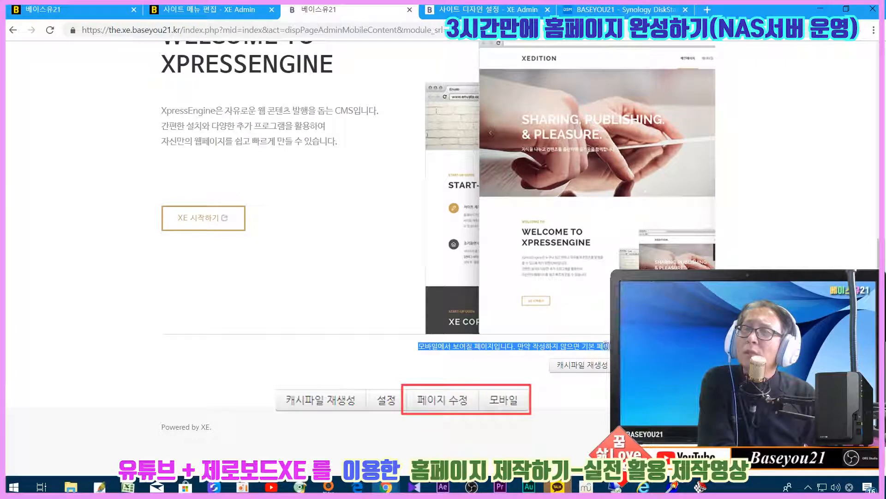
pyautogui.click(646, 347)
pyautogui.click(701, 365)
pyautogui.scroll(-3, 700, 366)
pyautogui.scroll(-5, 439, 259)
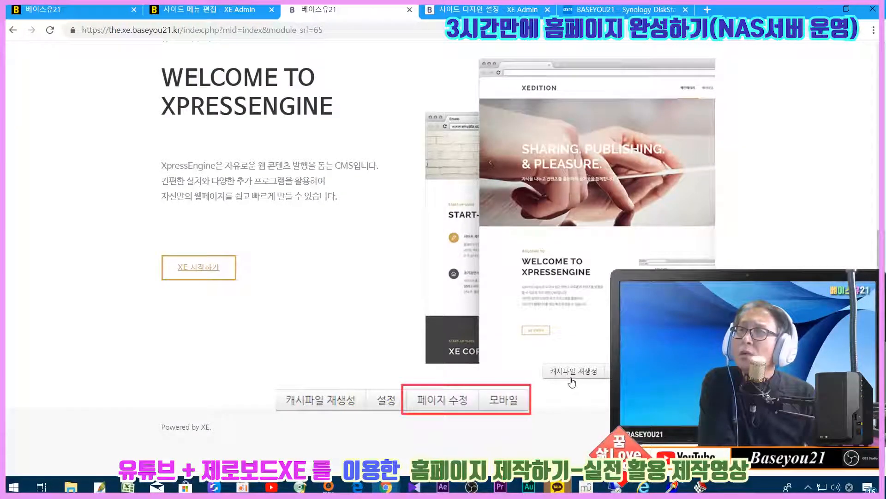
pyautogui.scroll(7, 404, 350)
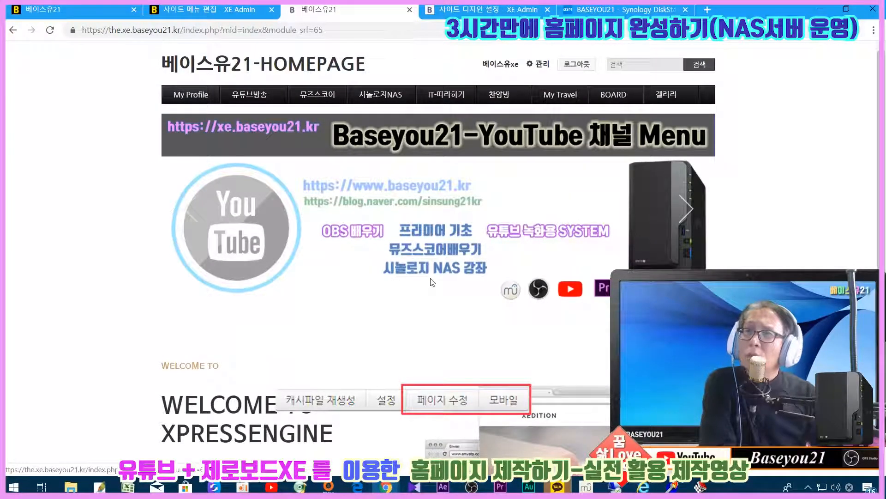
# Read the mobile content note of the home page once more, and leave the mobile content view.
pyautogui.scroll(-5, 432, 282)
pyautogui.click(503, 400)
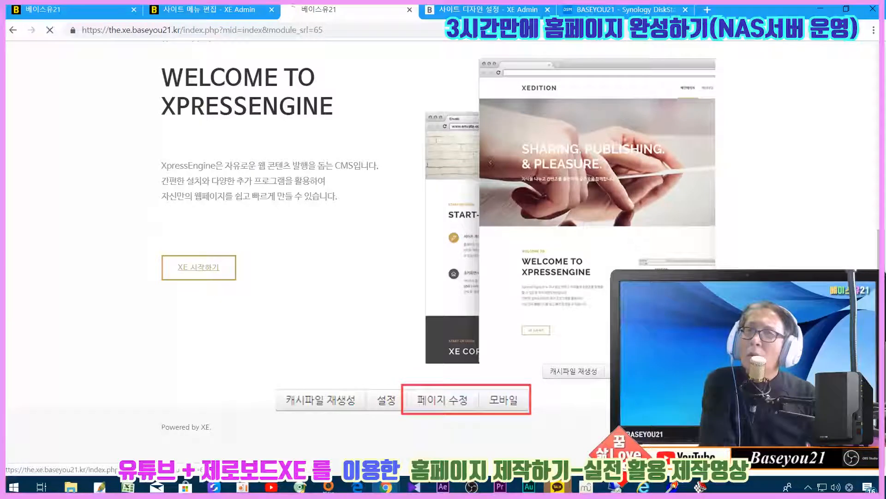
pyautogui.scroll(-5, 434, 282)
pyautogui.moveTo(419, 357); pyautogui.dragTo(614, 359)
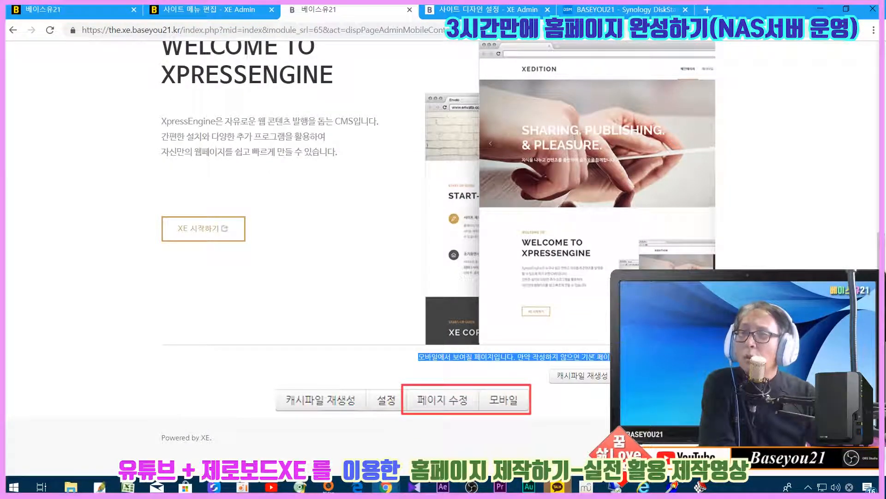
pyautogui.click(665, 361)
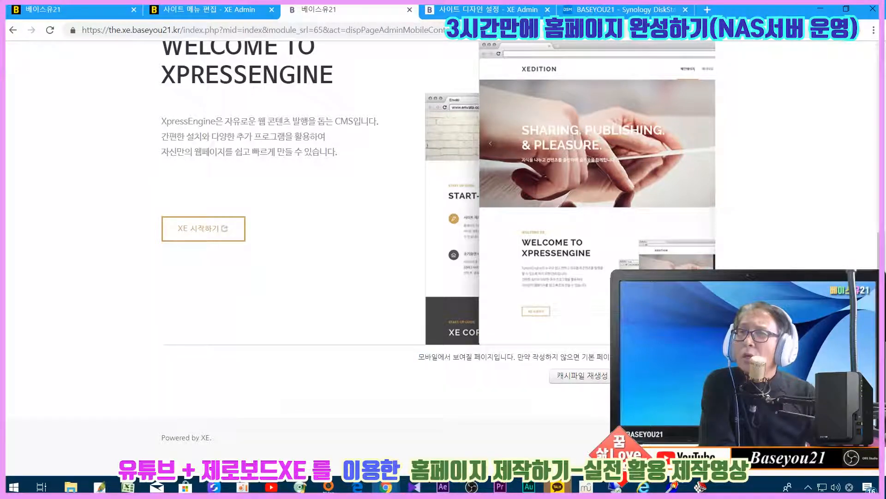
pyautogui.click(704, 376)
pyautogui.scroll(-7, 352, 337)
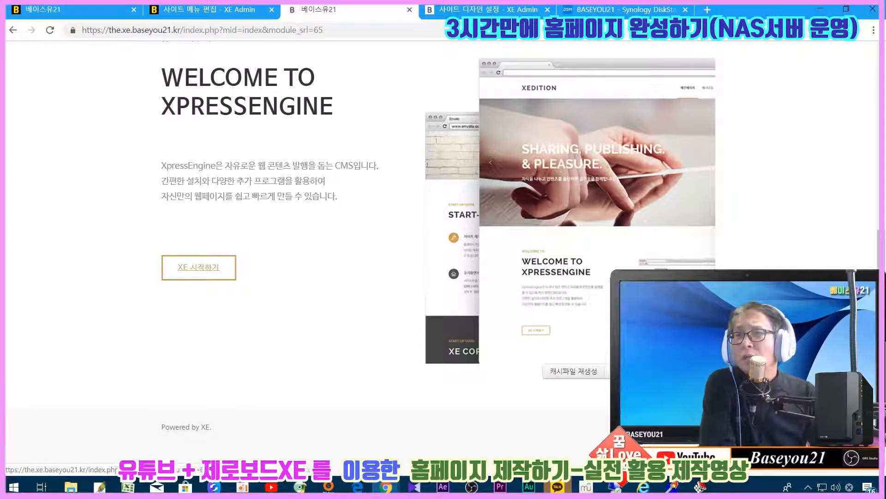
# Open the home page in 페이지 수정 mode, and examine the WELCOME TO XPRESSENGINE widget's edit controls and the options for adding widgets.
pyautogui.scroll(-5, 254, 163)
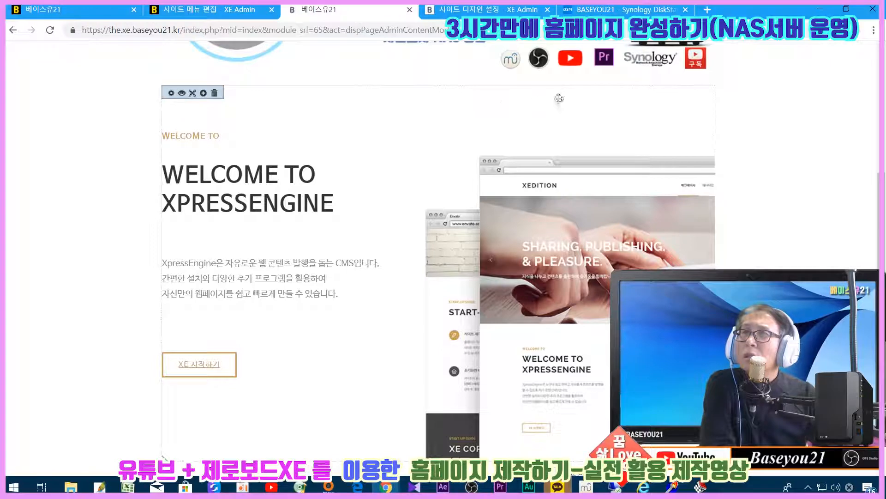
pyautogui.scroll(-3, 237, 348)
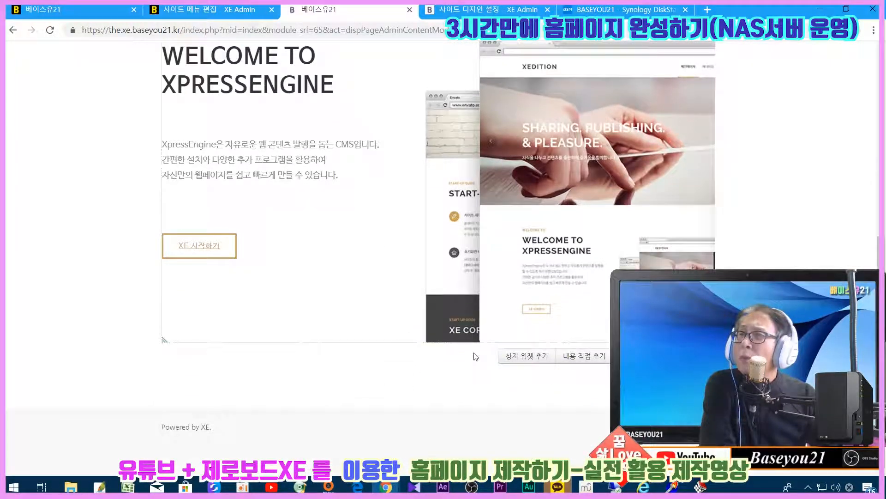
pyautogui.scroll(5, 277, 231)
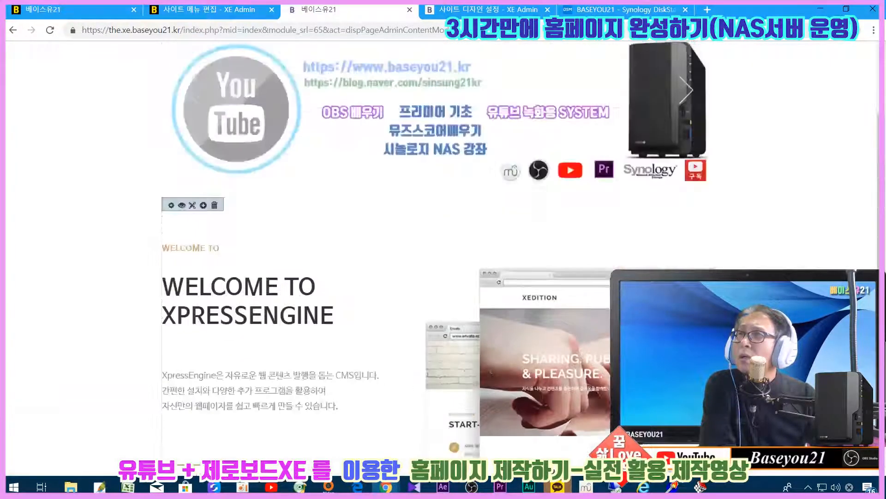
pyautogui.moveTo(174, 209)
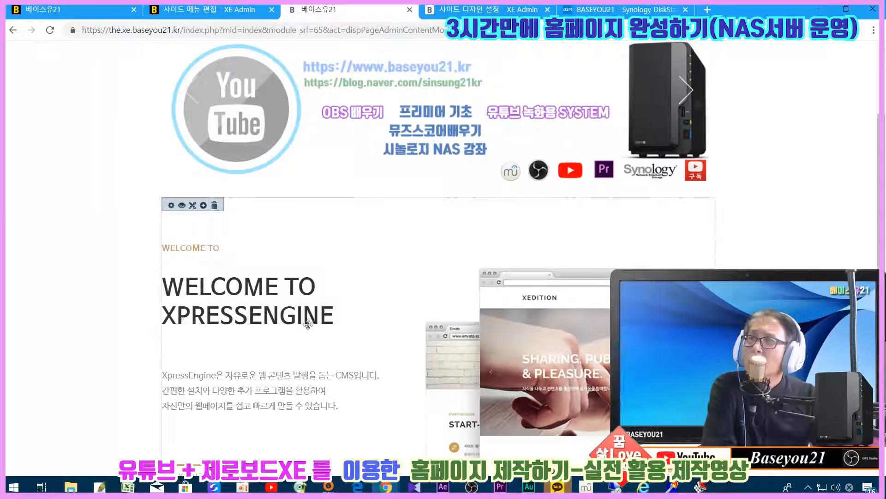
# Open the WELCOME TO XPRESSENGINE widget's content editor, and examine the content it holds.
pyautogui.scroll(-3, 307, 324)
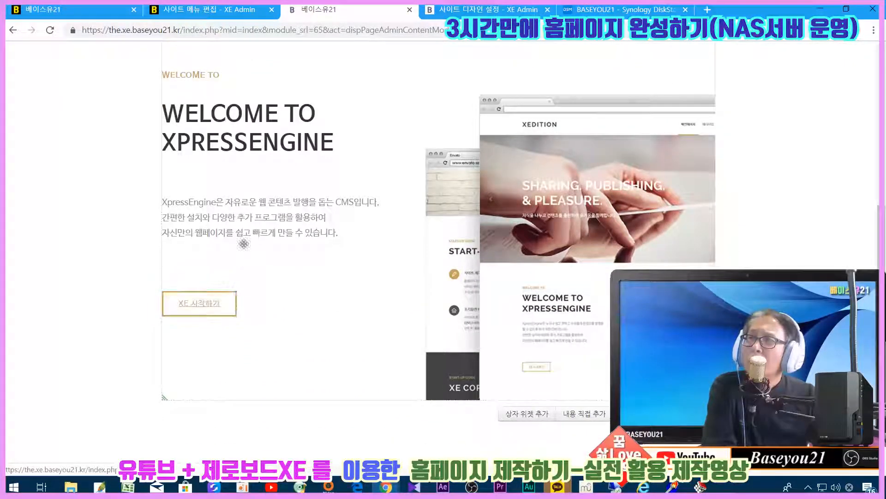
pyautogui.scroll(3, 438, 249)
pyautogui.scroll(-3, 438, 250)
pyautogui.scroll(2, 439, 249)
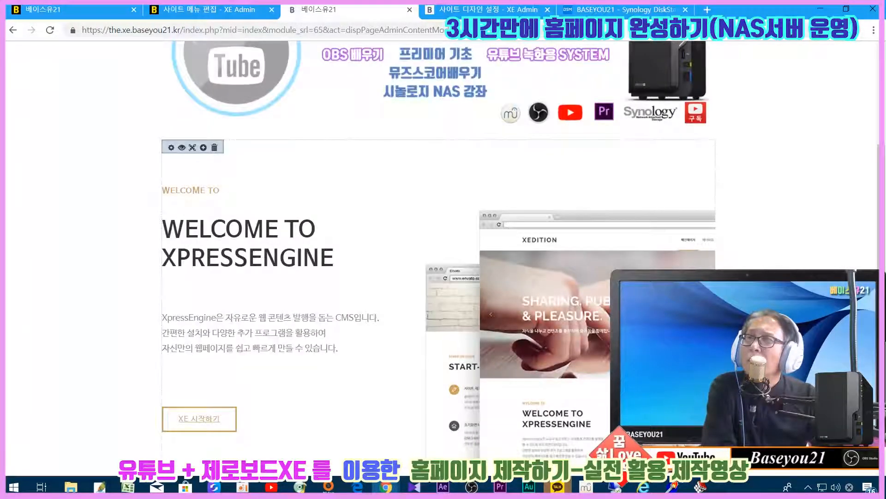
pyautogui.click(171, 147)
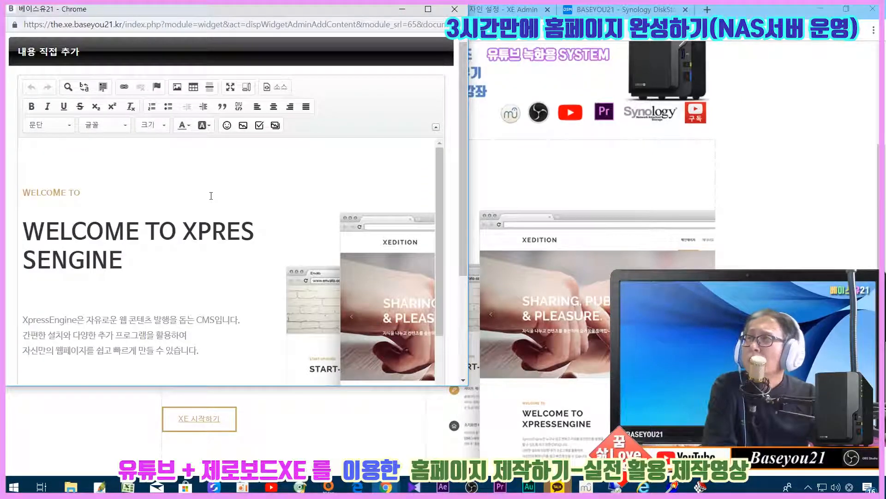
pyautogui.scroll(-2, 211, 195)
pyautogui.scroll(2, 211, 196)
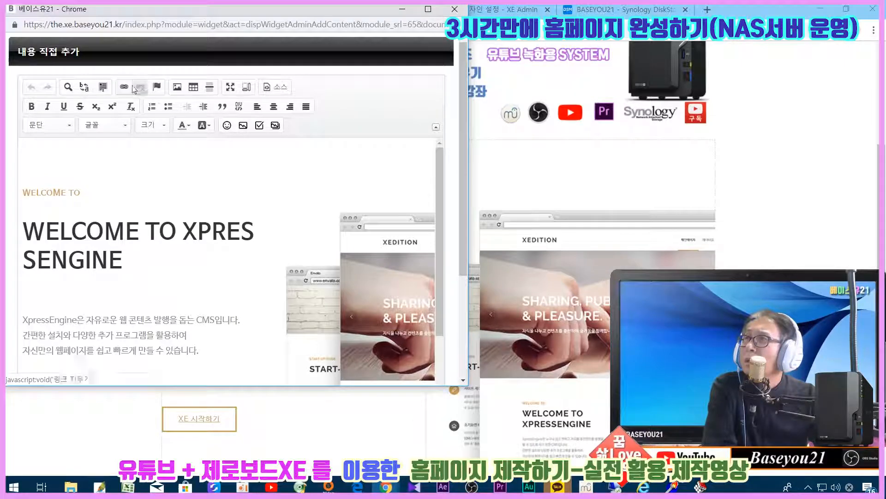
# Review the fields of the editor's 이미지 추가 component, and close it and the content editor without changes.
pyautogui.click(243, 125)
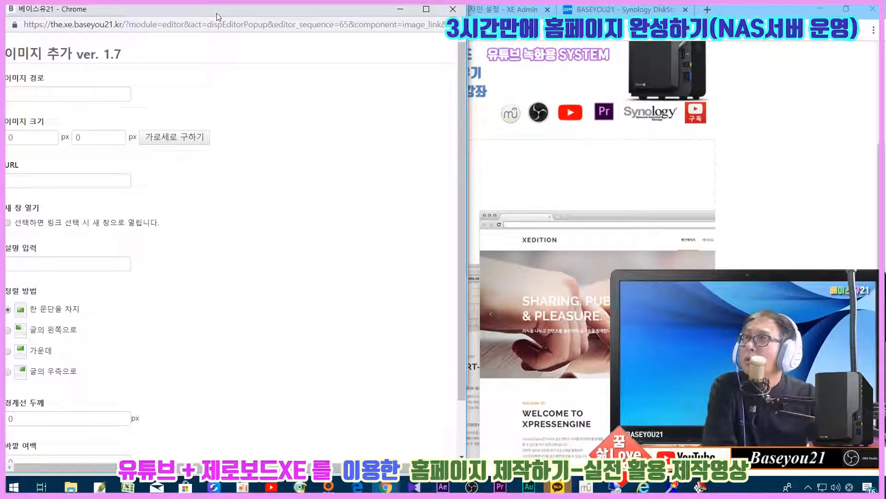
pyautogui.moveTo(217, 13); pyautogui.dragTo(320, 18)
pyautogui.scroll(-1, 399, 332)
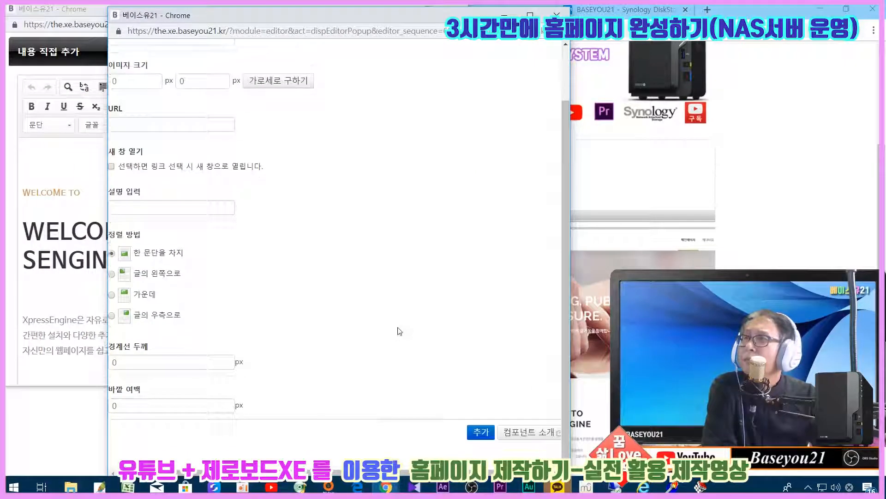
pyautogui.click(557, 15)
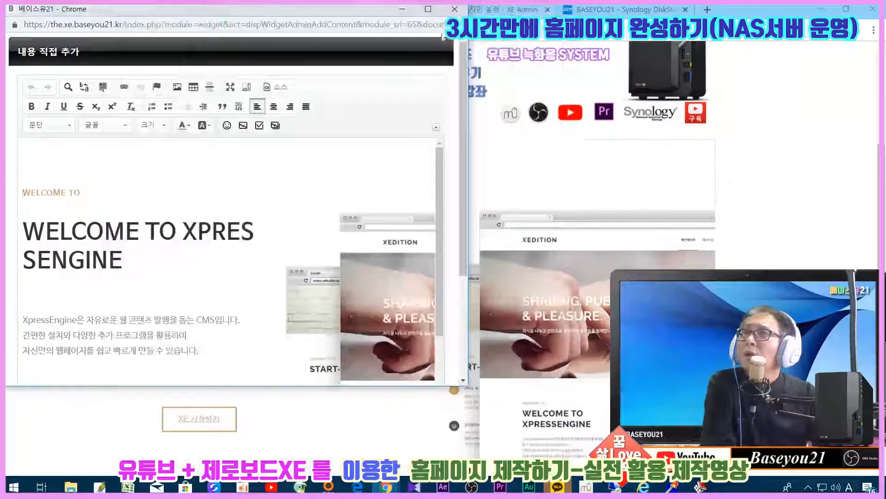
pyautogui.click(451, 8)
# Delete the WELCOME TO XPRESSENGINE widget from the home page, and save the page.
pyautogui.scroll(-4, 440, 252)
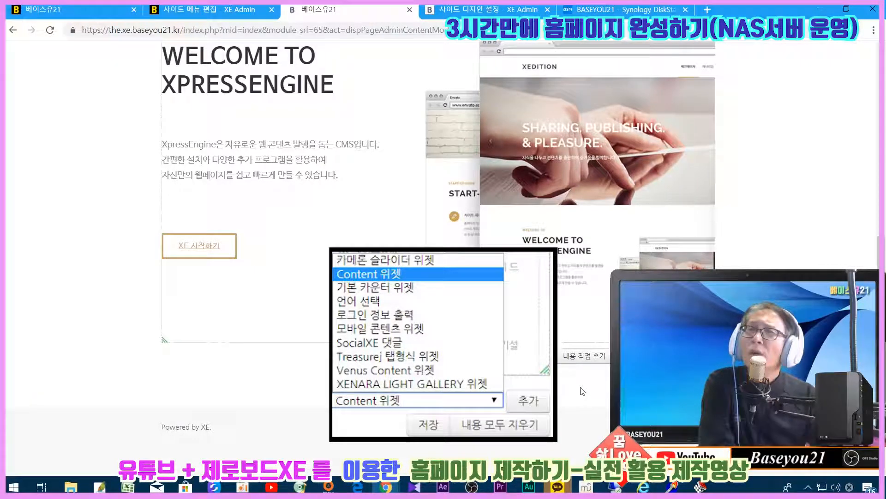
pyautogui.scroll(5, 191, 208)
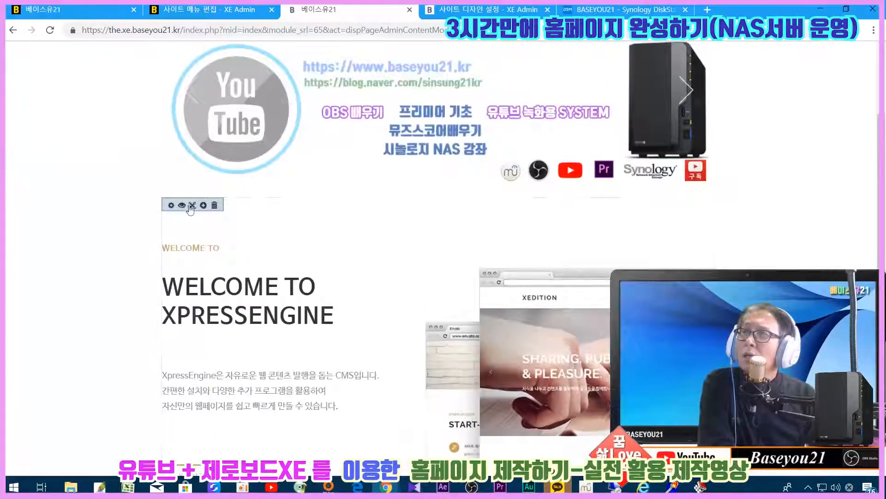
pyautogui.scroll(-5, 382, 259)
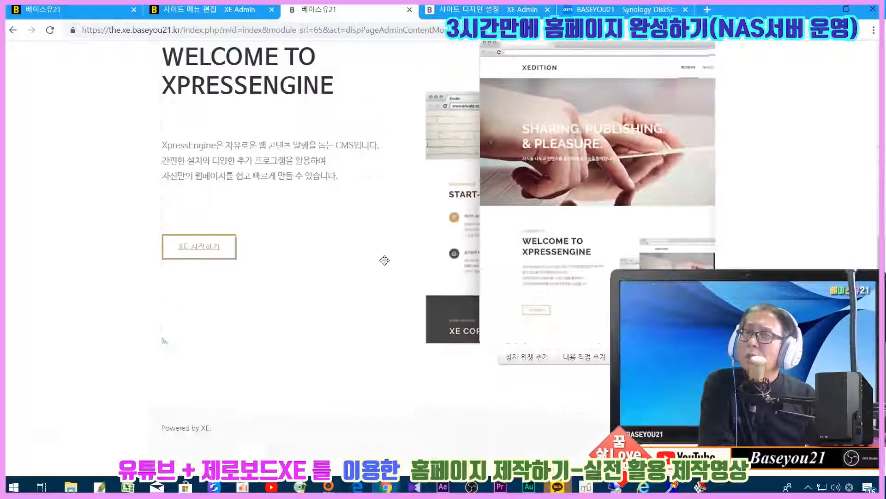
pyautogui.scroll(2, 326, 222)
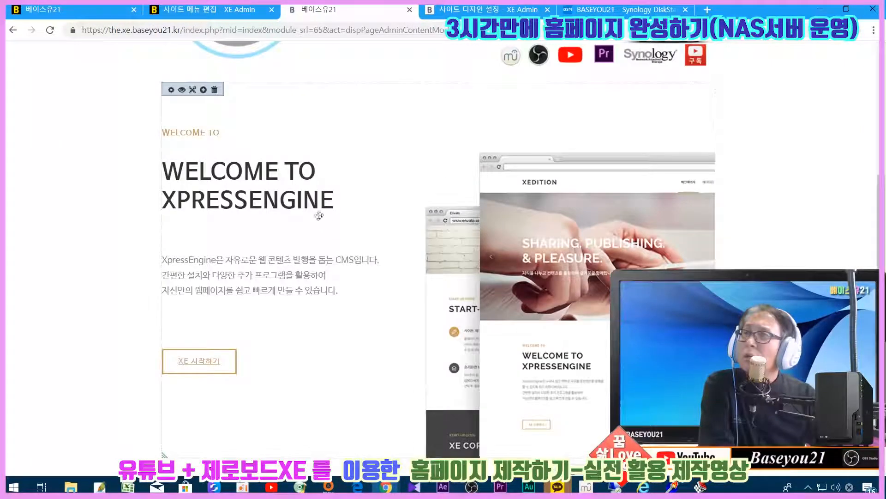
pyautogui.click(214, 90)
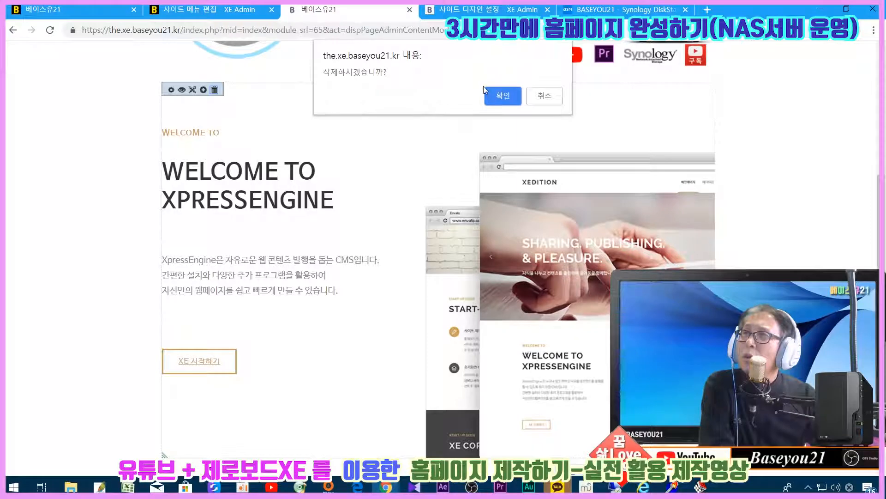
pyautogui.click(499, 95)
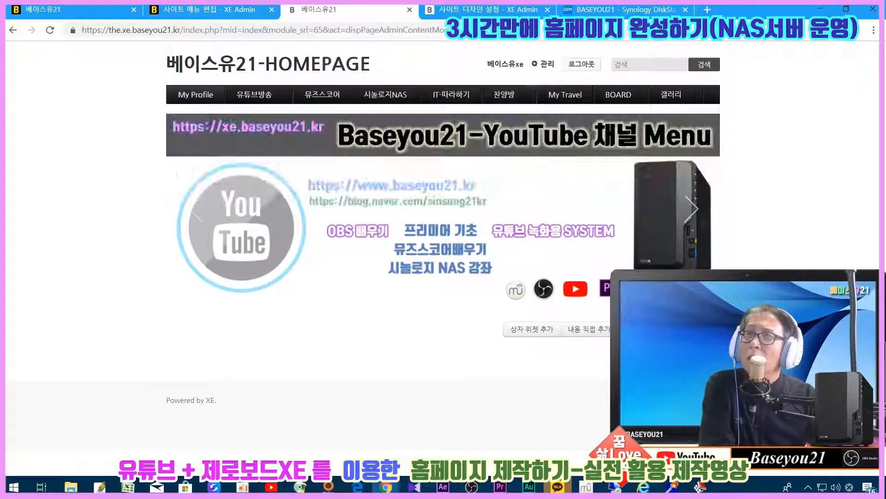
pyautogui.click(706, 329)
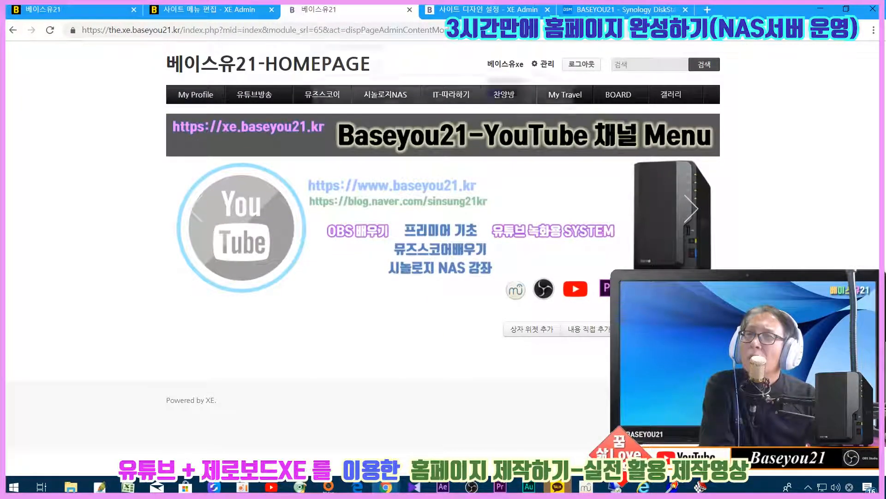
pyautogui.click(493, 95)
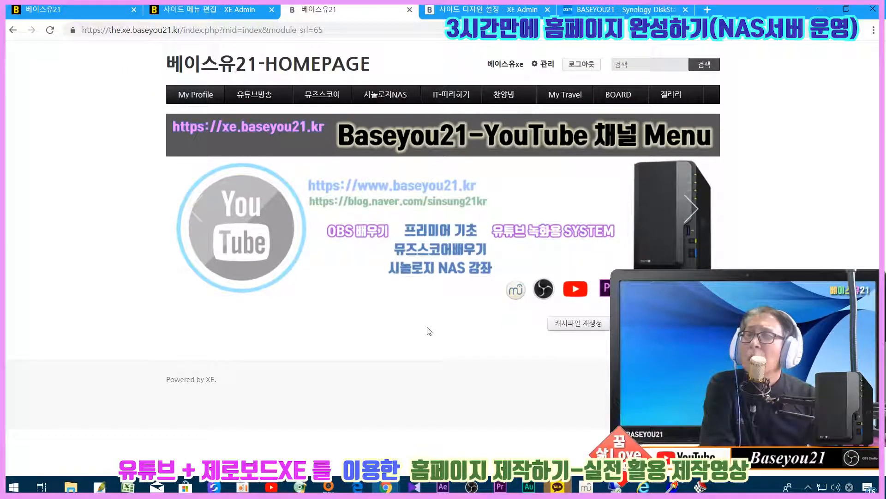
# Reload the home page through its site title, enter page editing, and start a new 내용 직접 추가 widget.
pyautogui.click(217, 67)
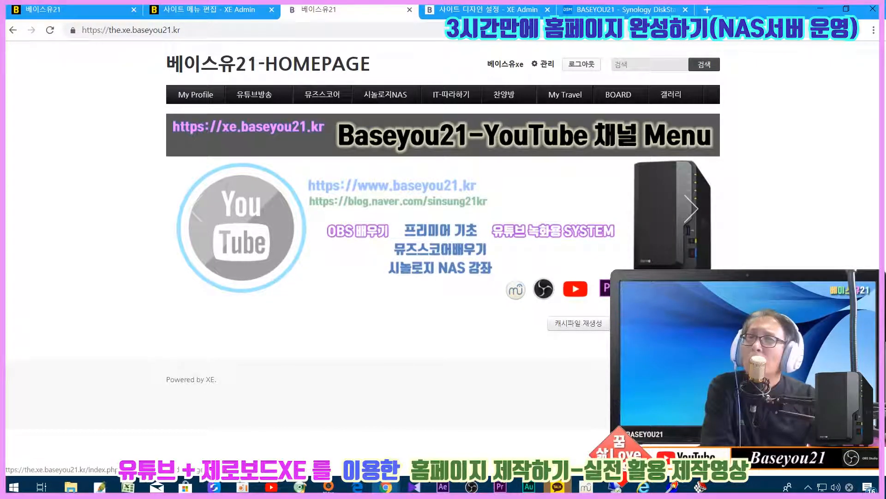
pyautogui.click(669, 324)
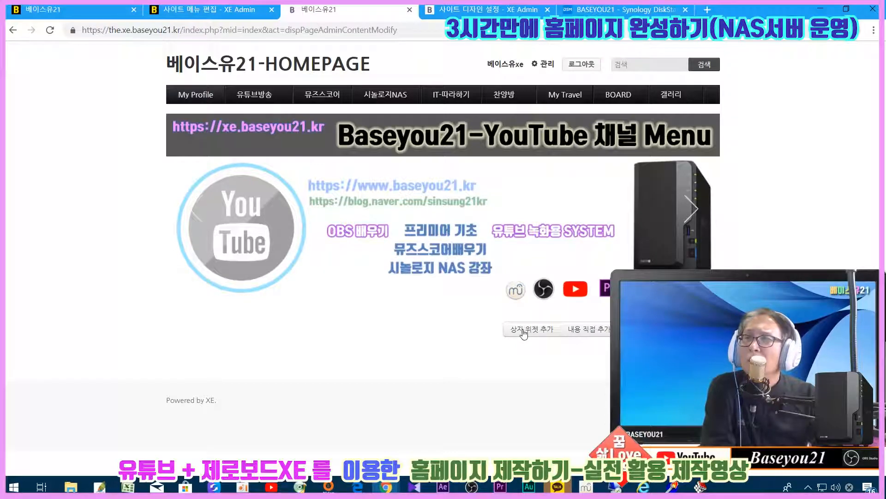
pyautogui.click(585, 330)
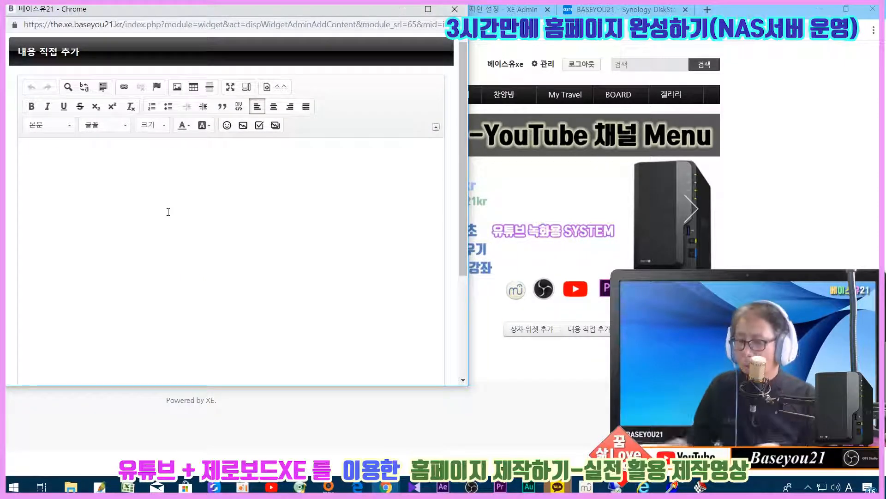
# Write the line "레이아웃 테스트합니다." in the new content widget.
pyautogui.write('베이스')
pyautogui.press('BackSpace')
pyautogui.press('BackSpace')
pyautogui.press('BackSpace')
pyautogui.press('BackSpace')
pyautogui.write('레이아웃 테스트합니다.')
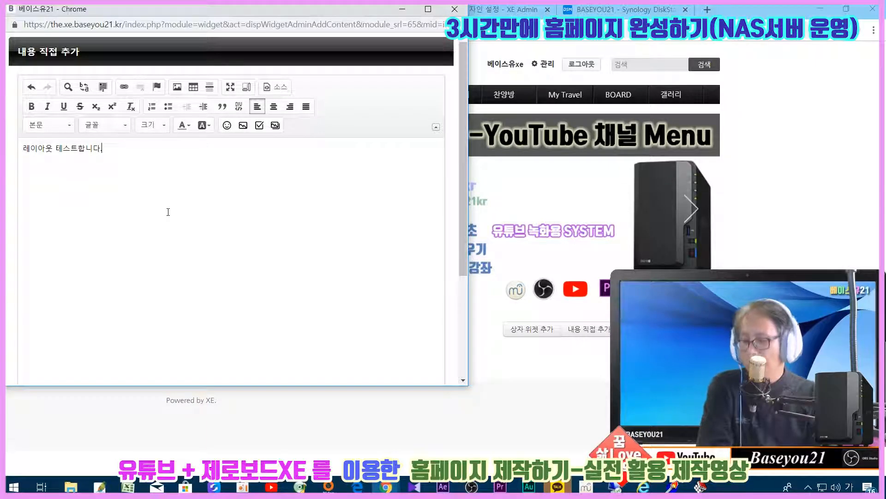
# Attach the image 나모.png to the content widget.
pyautogui.scroll(-1, 173, 195)
pyautogui.scroll(-5, 174, 195)
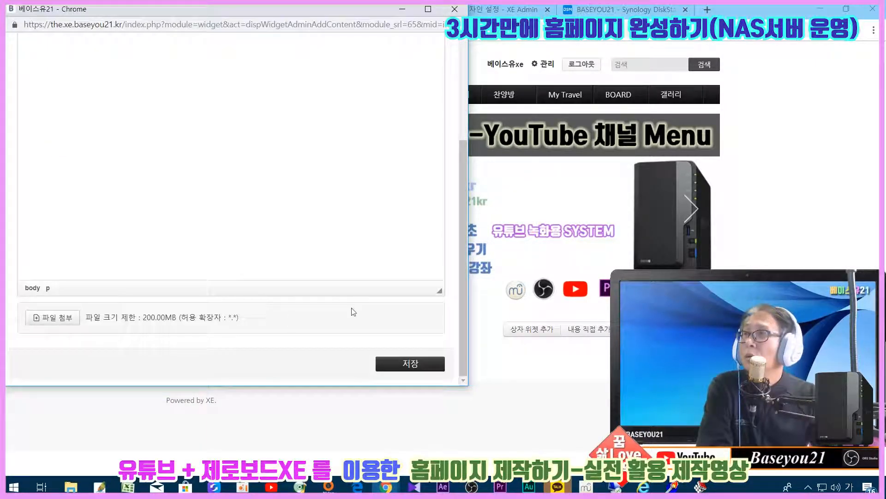
pyautogui.click(46, 313)
pyautogui.click(265, 171)
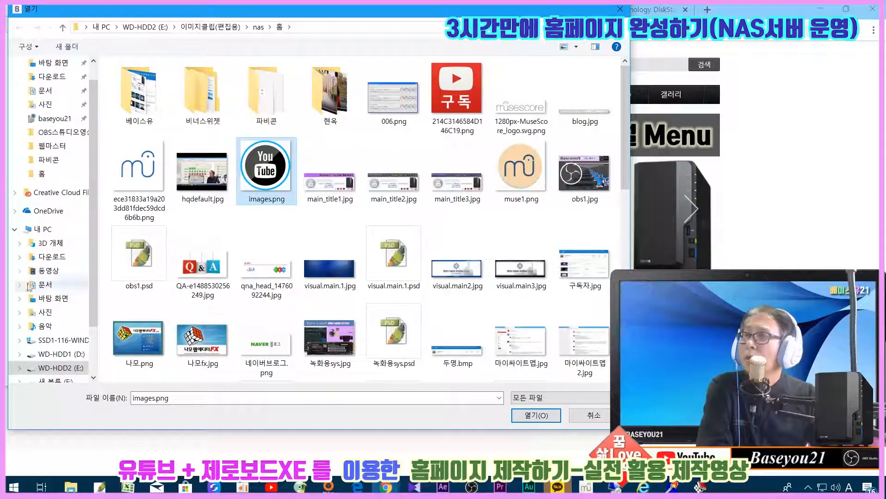
pyautogui.click(139, 337)
pyautogui.click(535, 415)
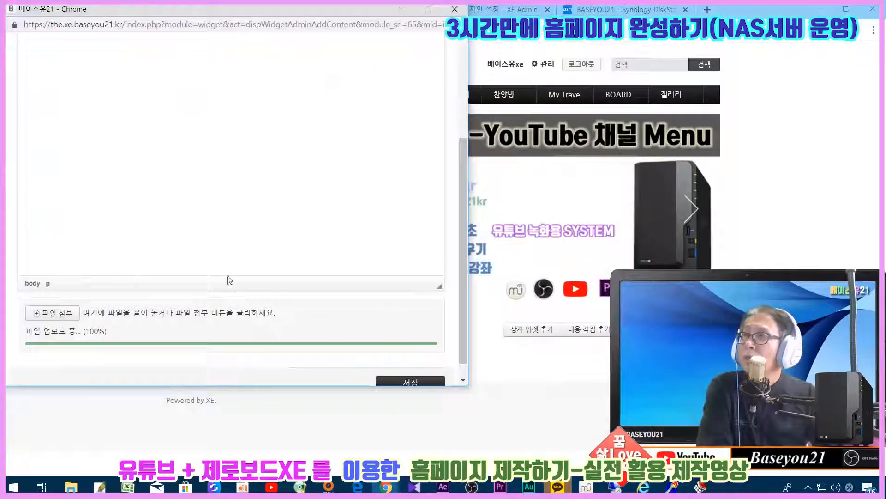
# Select the inserted 나모웹에디터 image in the content and align it to the right.
pyautogui.click(209, 248)
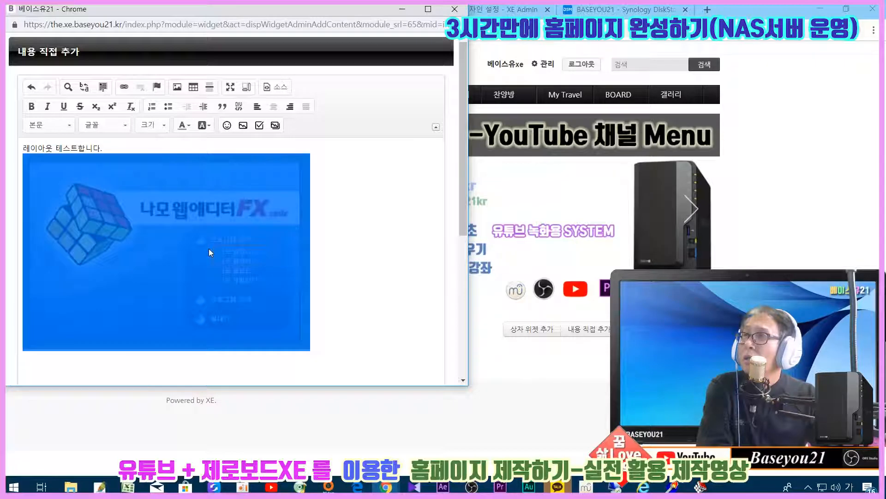
pyautogui.rightClick(209, 250)
pyautogui.click(188, 248)
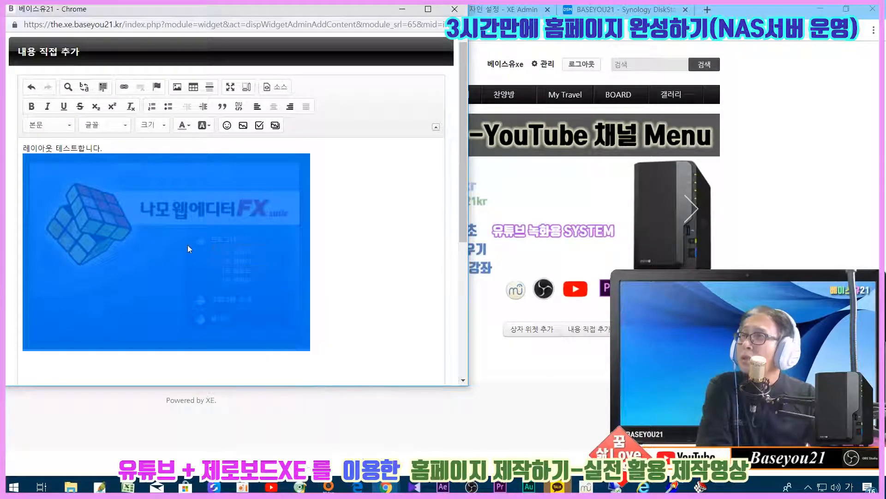
pyautogui.scroll(-5, 277, 222)
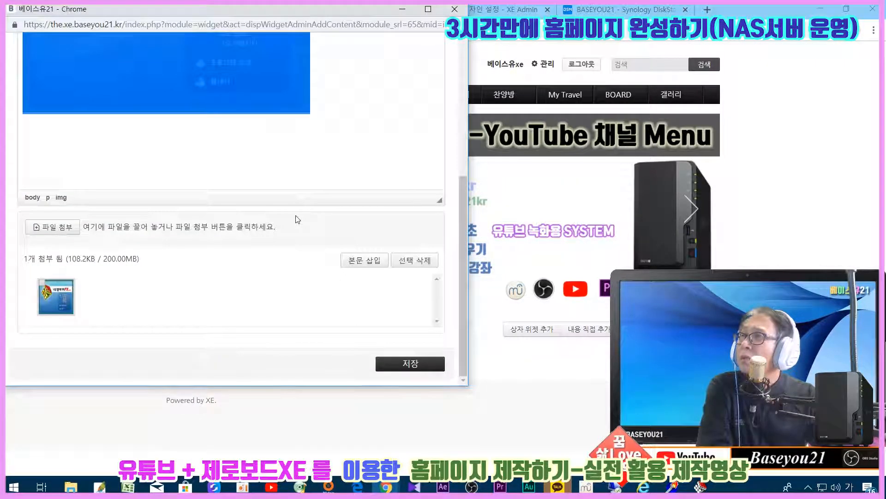
pyautogui.scroll(4, 356, 202)
pyautogui.scroll(2, 355, 202)
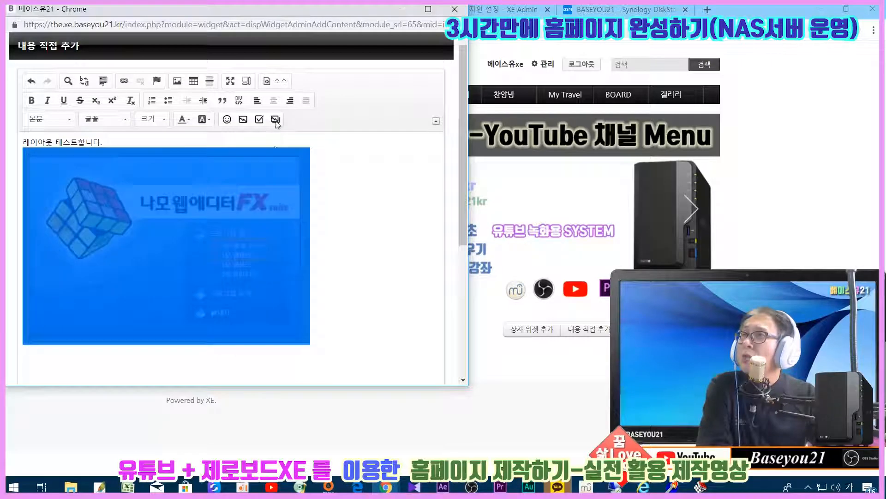
pyautogui.click(289, 101)
# Add the line "나모웹에디터 입니다." beside the image, and save the content widget.
pyautogui.click(107, 189)
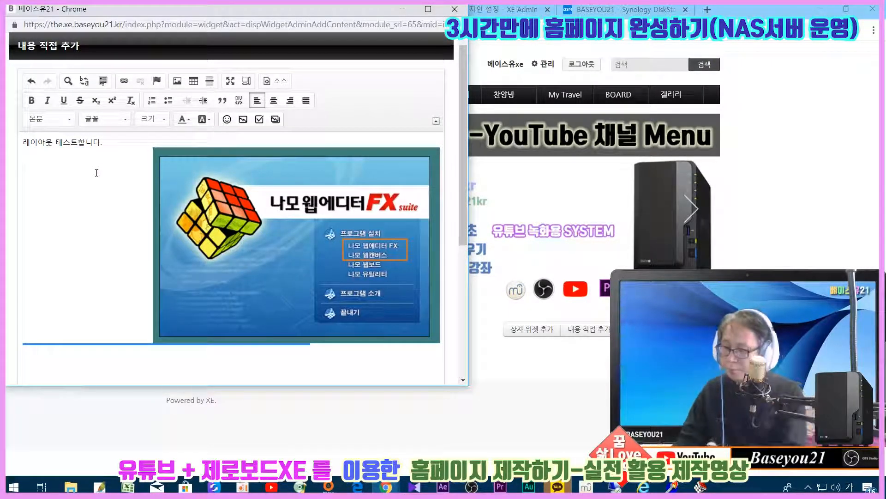
pyautogui.write('나모웹')
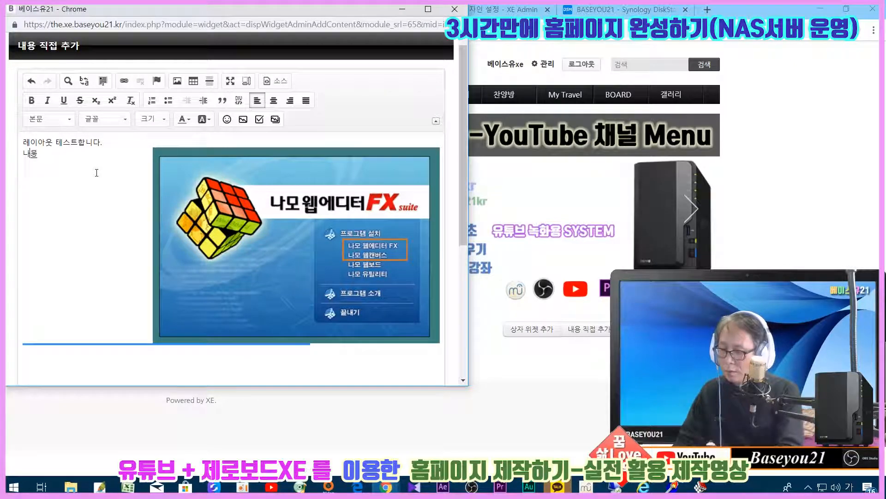
pyautogui.write('에디')
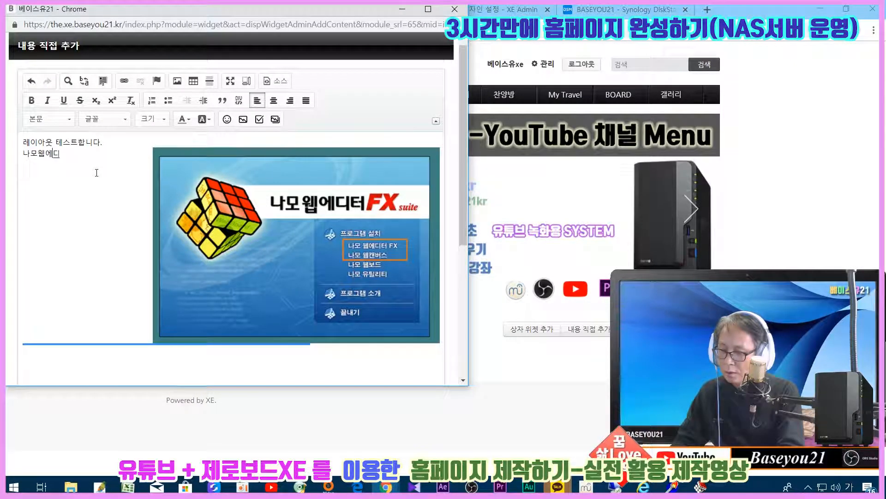
pyautogui.write('터 입니다.')
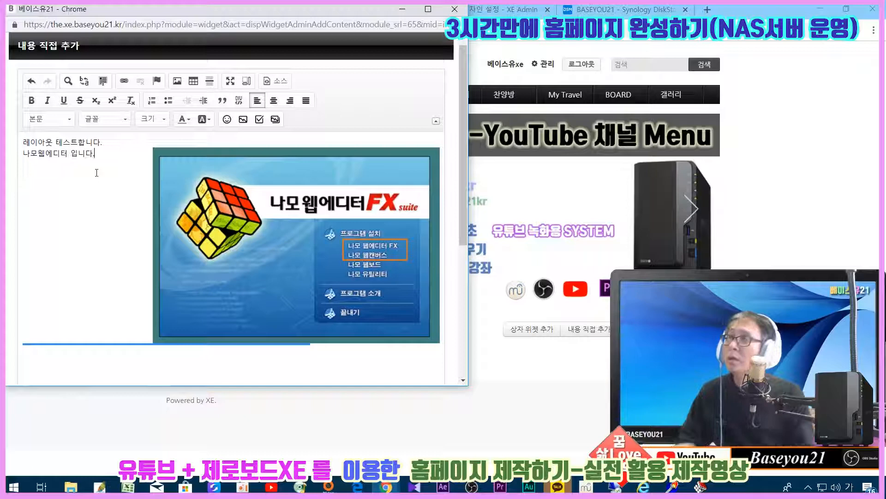
pyautogui.scroll(-1, 290, 105)
pyautogui.scroll(-3, 289, 106)
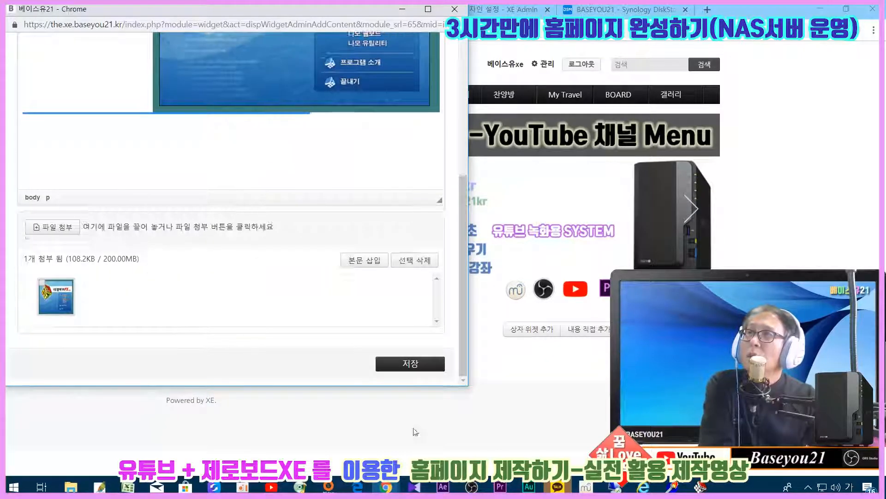
pyautogui.click(412, 364)
# Save the edited home page, and view the new text and image on it.
pyautogui.moveTo(190, 137)
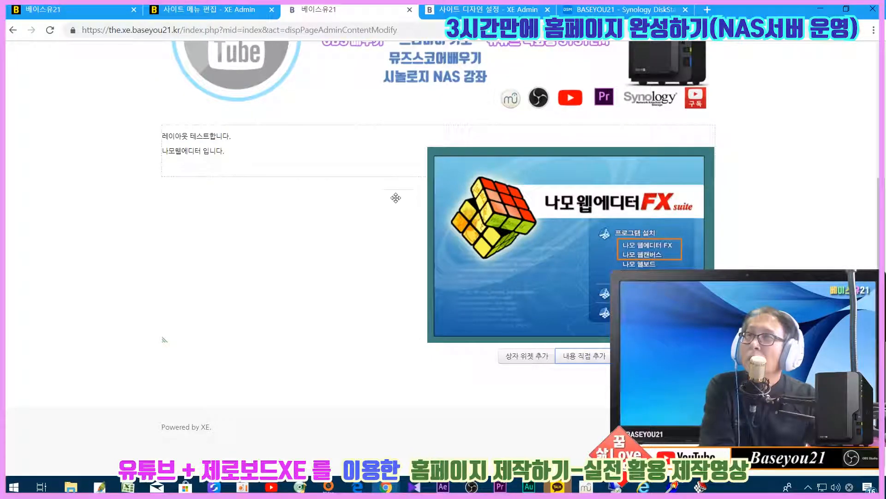
pyautogui.click(211, 132)
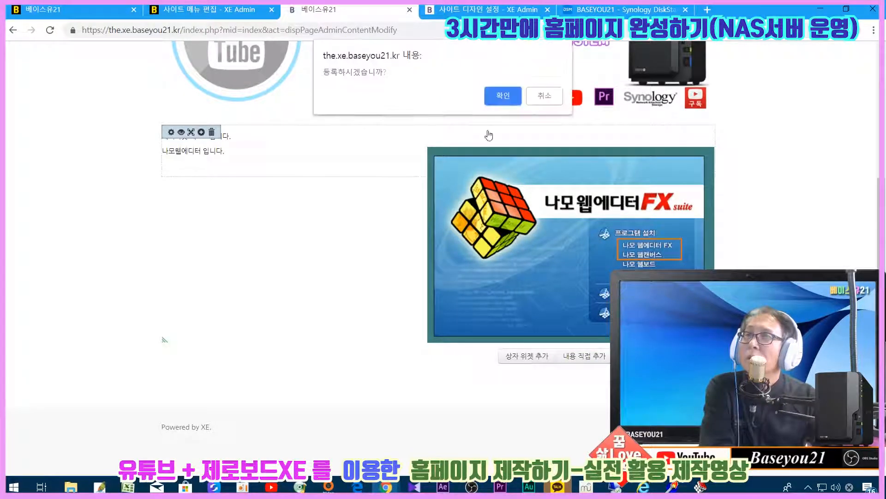
pyautogui.click(502, 96)
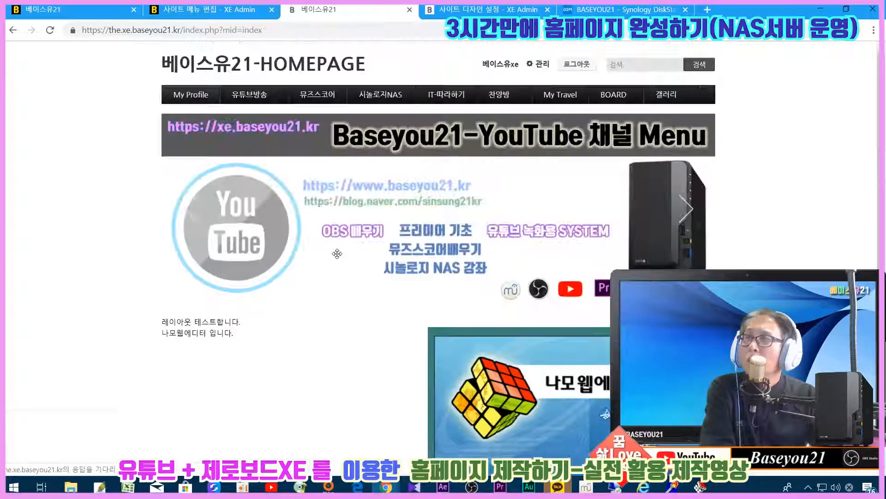
pyautogui.scroll(-3, 337, 253)
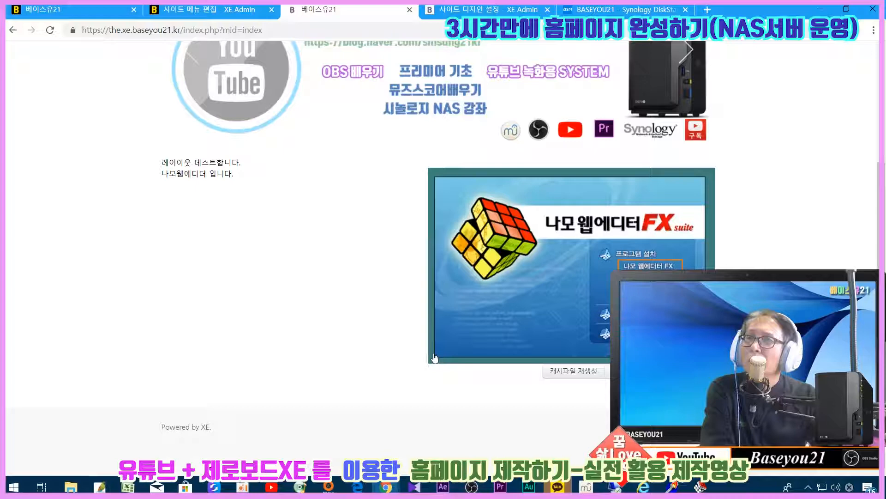
pyautogui.scroll(3, 510, 342)
pyautogui.scroll(-3, 237, 314)
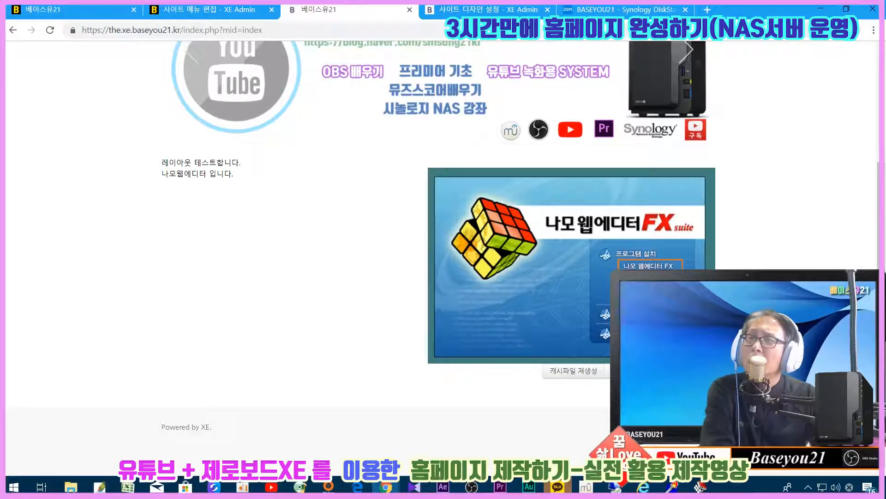
pyautogui.scroll(3, 249, 234)
pyautogui.scroll(-2, 249, 234)
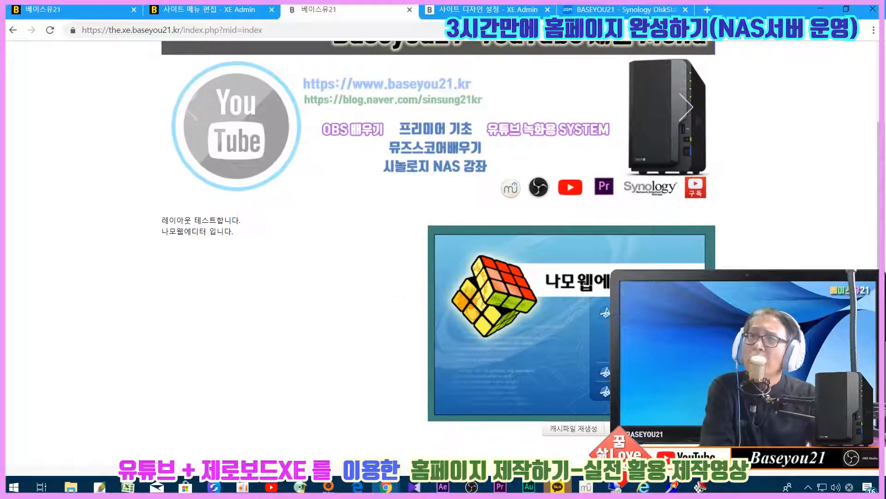
pyautogui.scroll(-1, 240, 291)
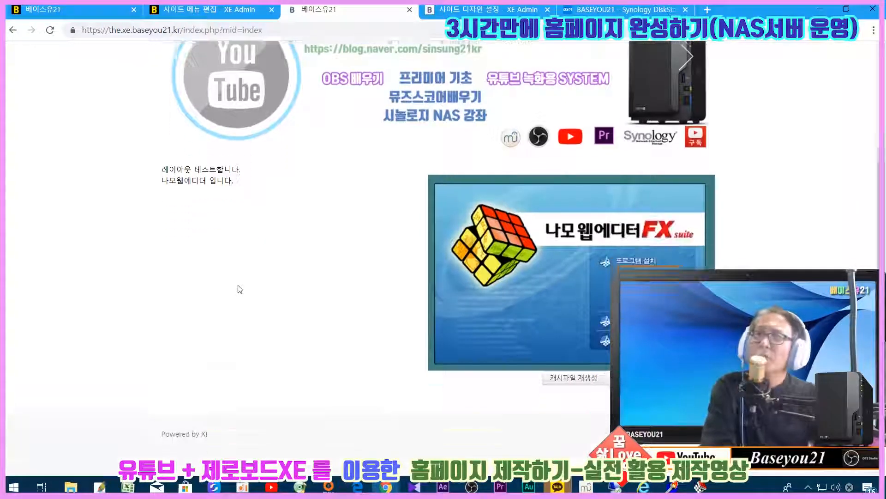
# Reopen the home page for editing, and view the content widget's text and image in its content editor.
pyautogui.click(637, 371)
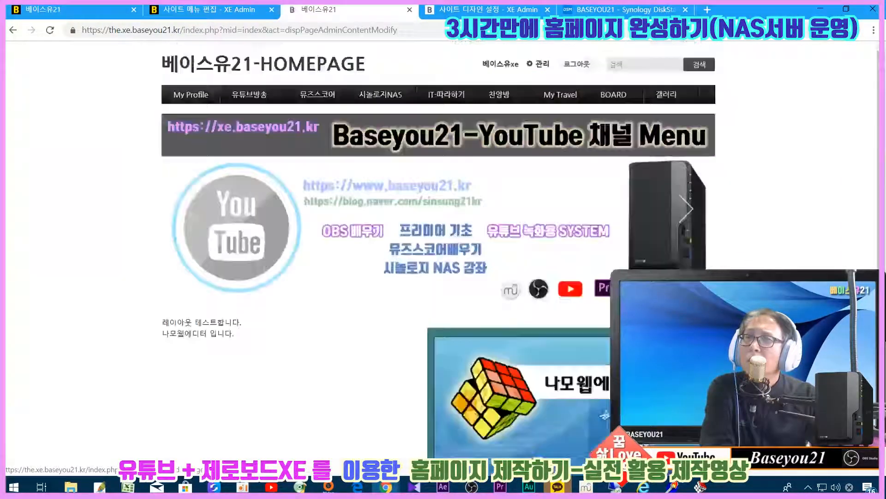
pyautogui.scroll(-3, 637, 370)
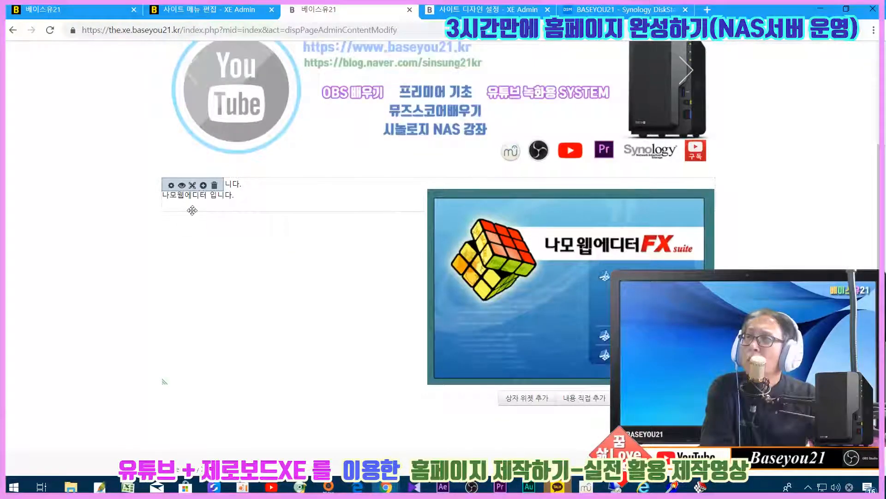
pyautogui.click(171, 185)
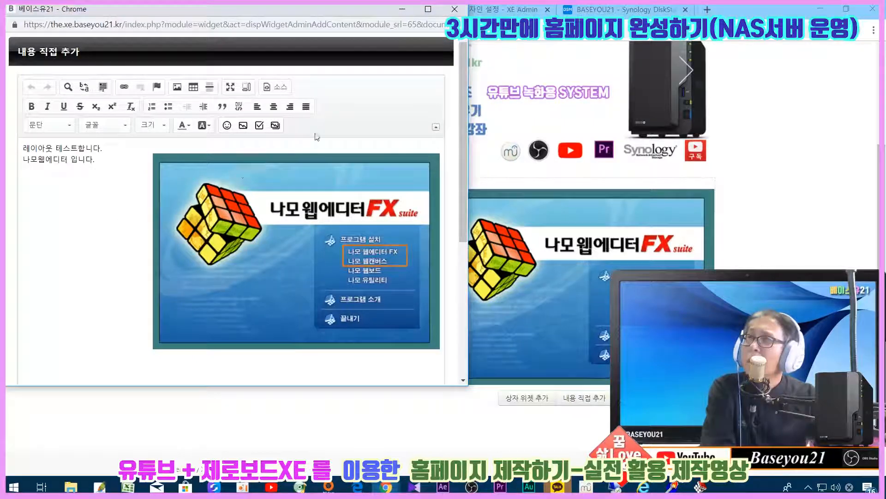
pyautogui.click(455, 9)
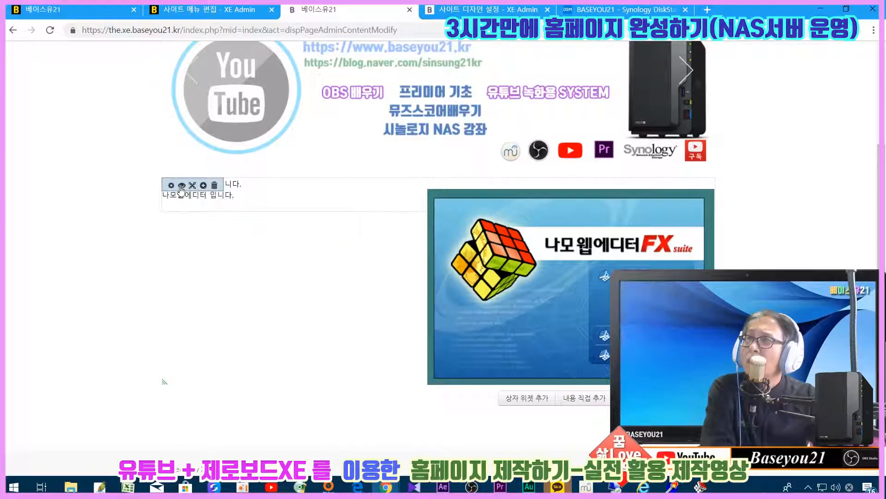
# Set the content widget's height to 300 in its size settings and save them.
pyautogui.click(181, 186)
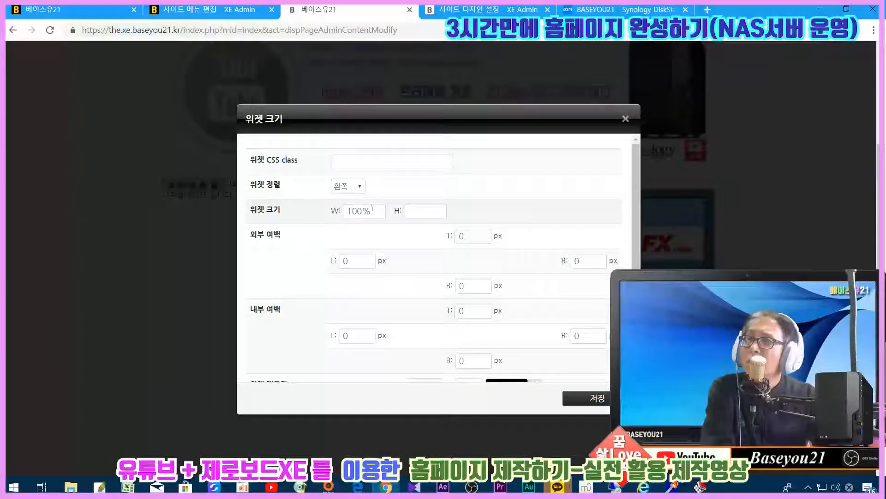
pyautogui.click(436, 211)
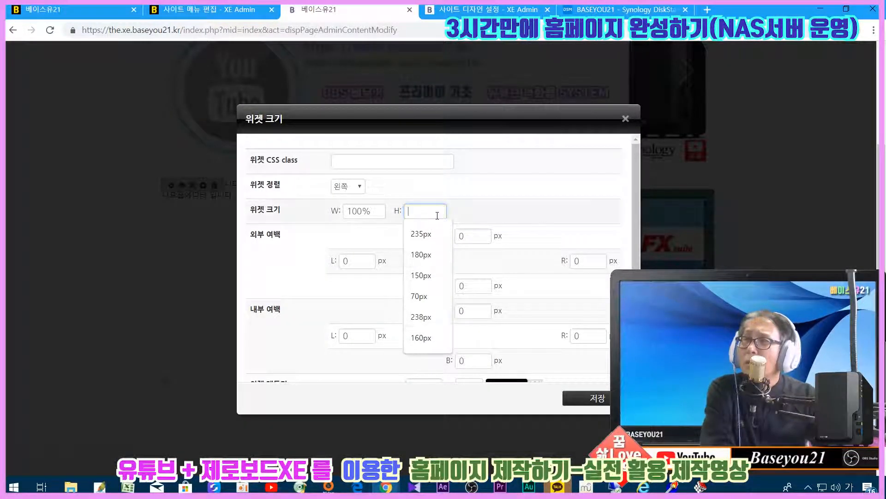
pyautogui.write('300')
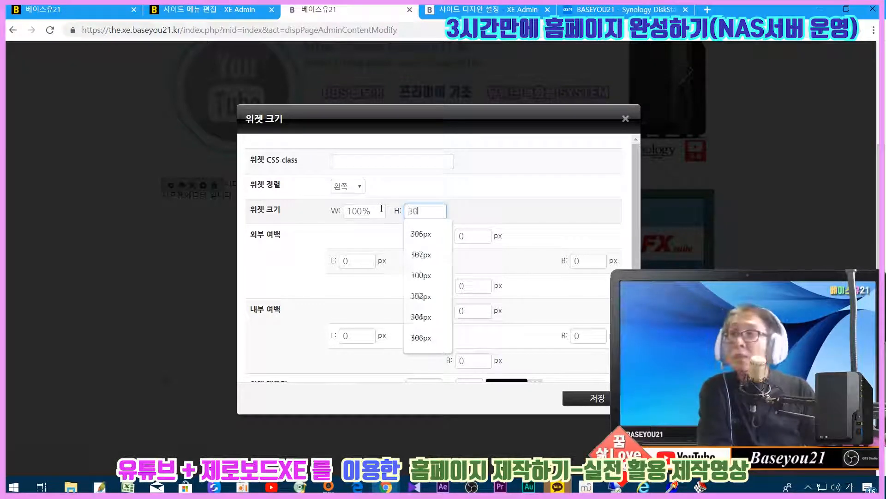
pyautogui.click(597, 399)
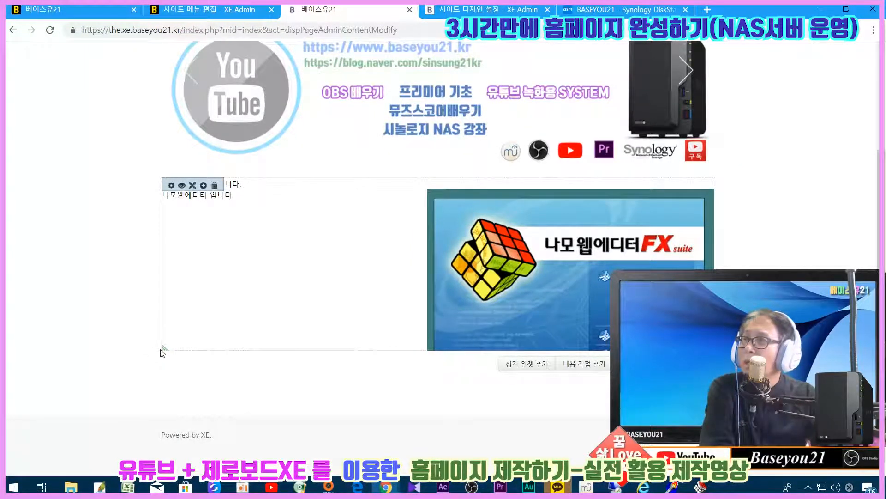
# Stretch the content widget downward until it encloses the whole image, save the page edits, and view the saved home page.
pyautogui.moveTo(164, 353); pyautogui.dragTo(164, 396)
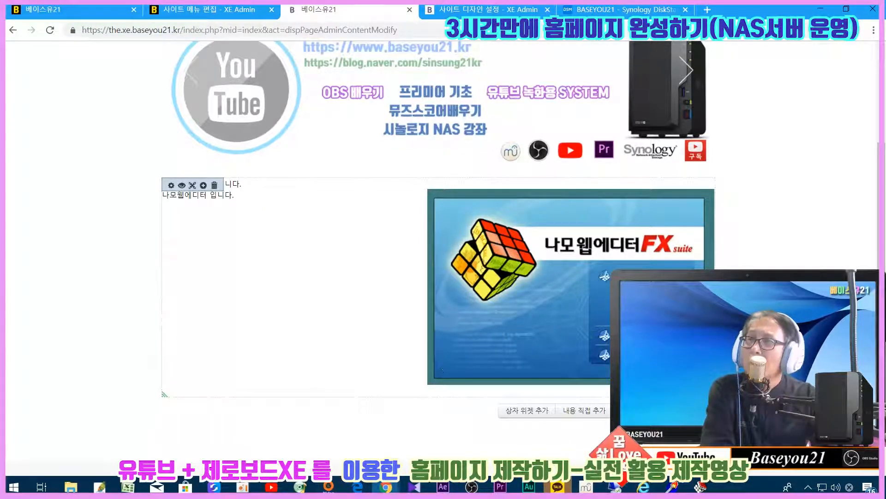
pyautogui.click(700, 431)
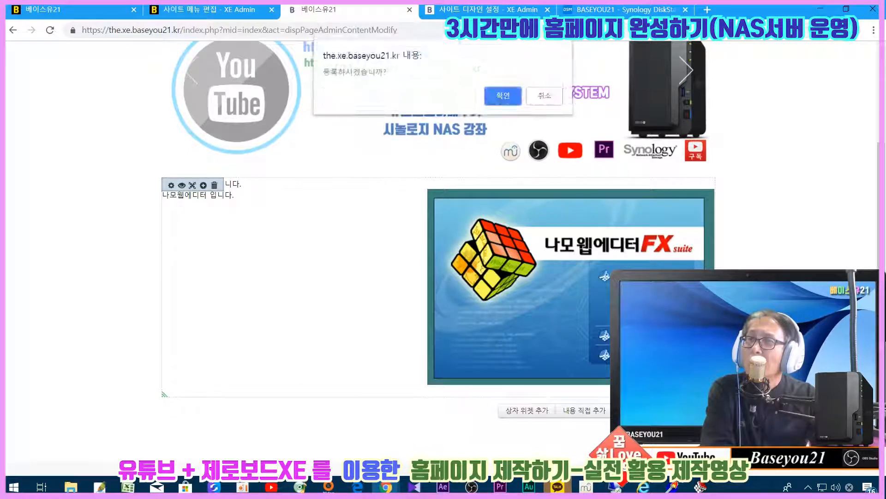
pyautogui.click(504, 97)
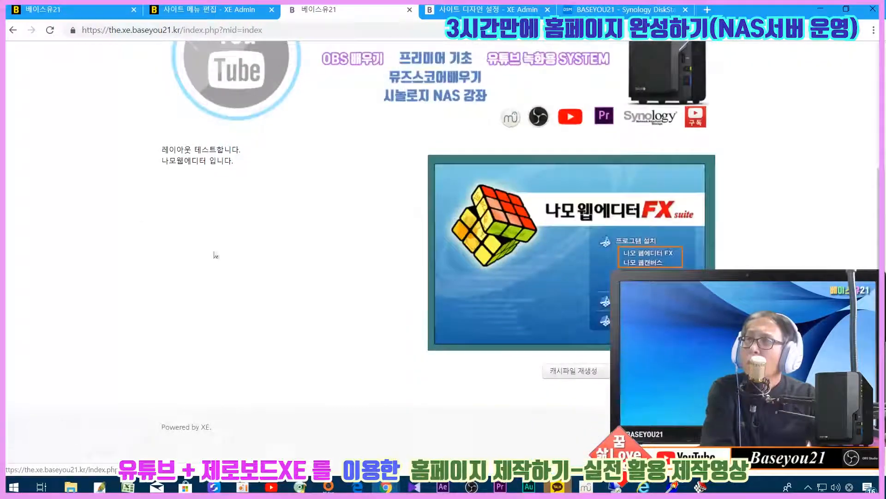
pyautogui.scroll(4, 356, 289)
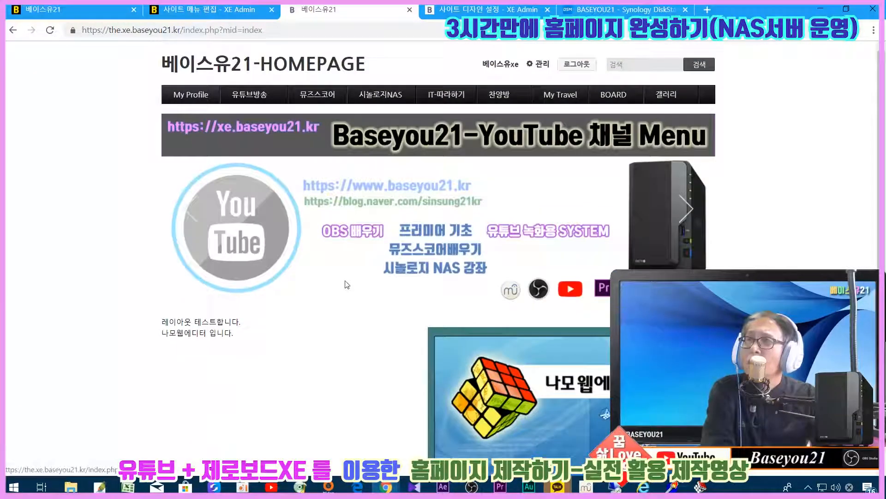
# Reopen the page for editing and narrow the content widget to about two thirds of the page width, tall enough for the whole image.
pyautogui.scroll(-4, 290, 357)
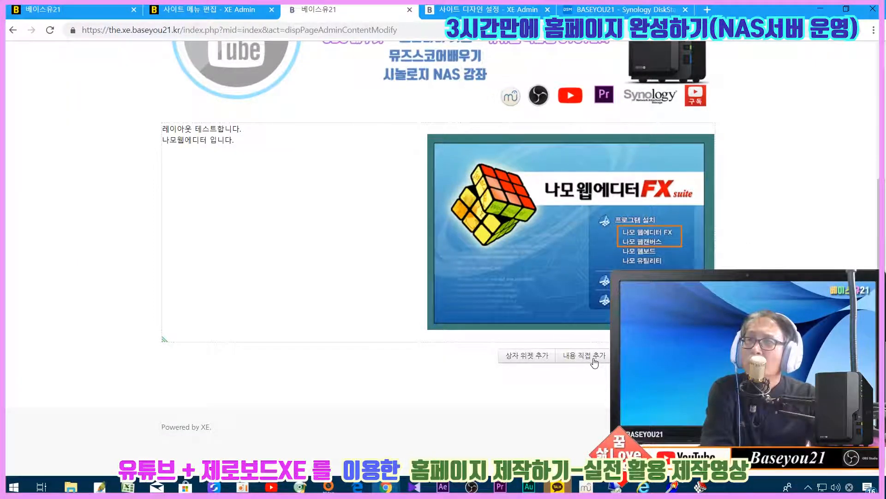
pyautogui.moveTo(646, 314)
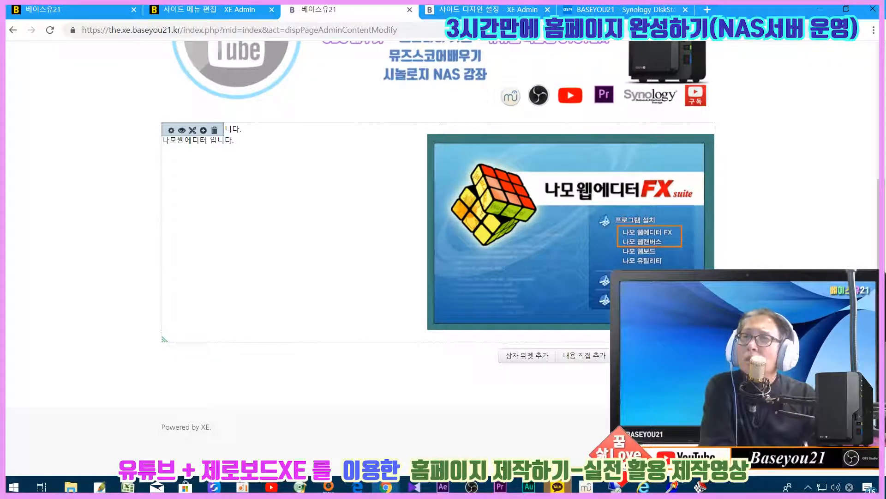
pyautogui.moveTo(712, 340); pyautogui.dragTo(559, 429)
pyautogui.scroll(-2, 559, 428)
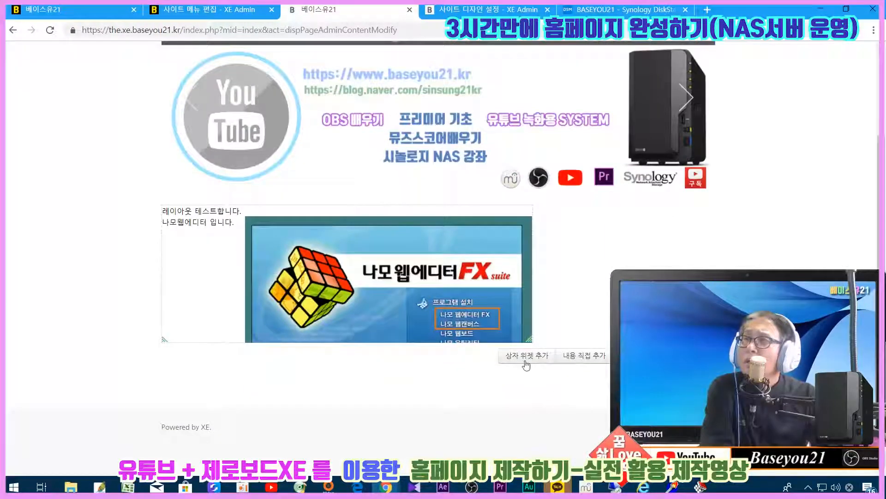
pyautogui.moveTo(530, 340); pyautogui.dragTo(532, 429)
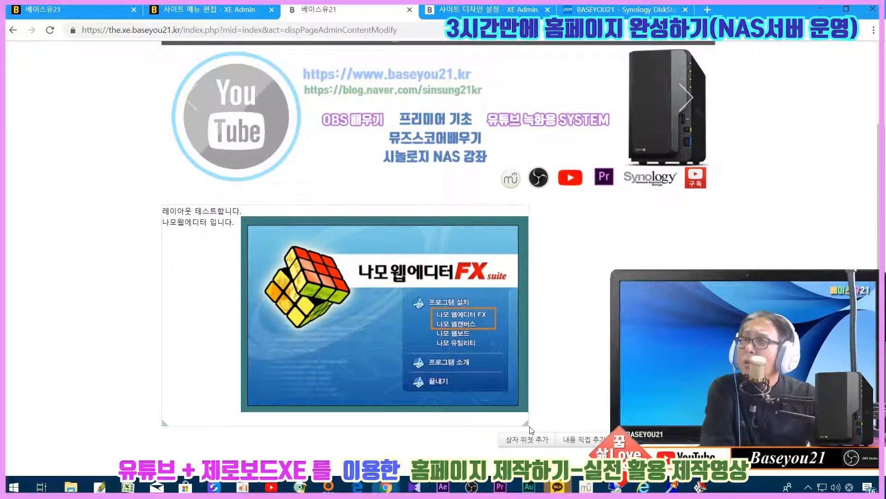
pyautogui.scroll(-1, 574, 413)
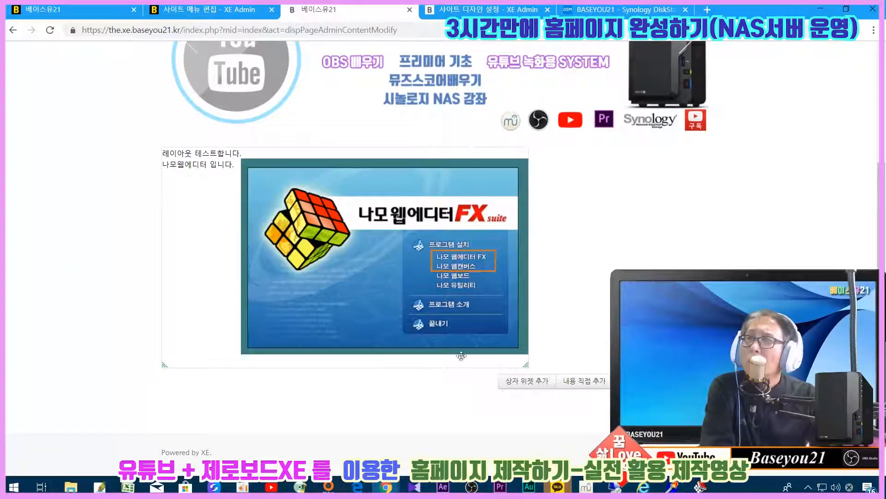
# Delete the content widget holding the text and the 나모웹에디터 image, and save the page edits.
pyautogui.moveTo(289, 267)
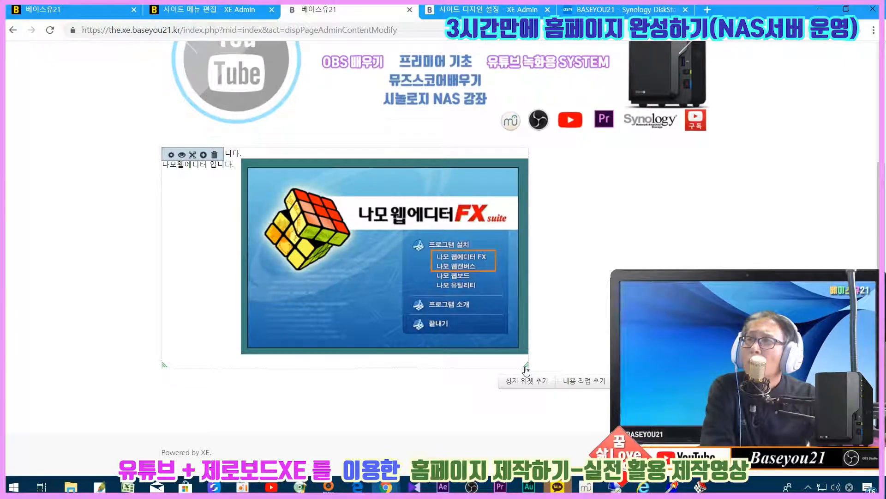
pyautogui.click(215, 155)
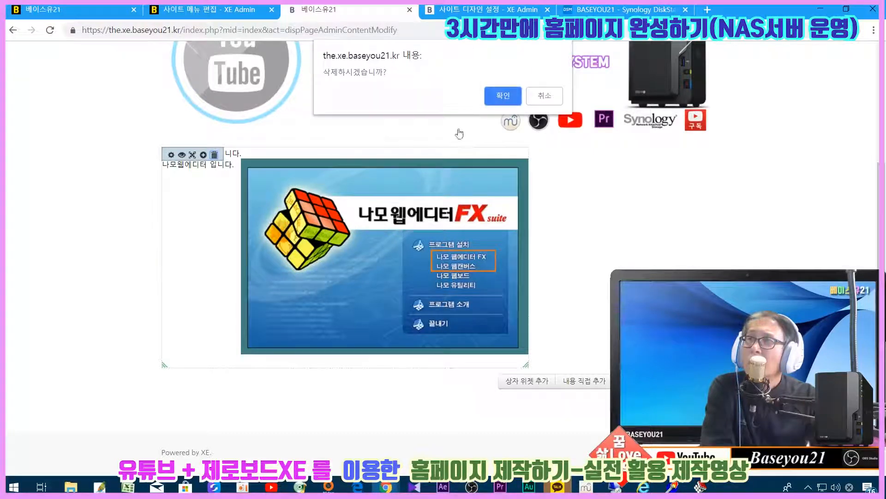
pyautogui.click(494, 95)
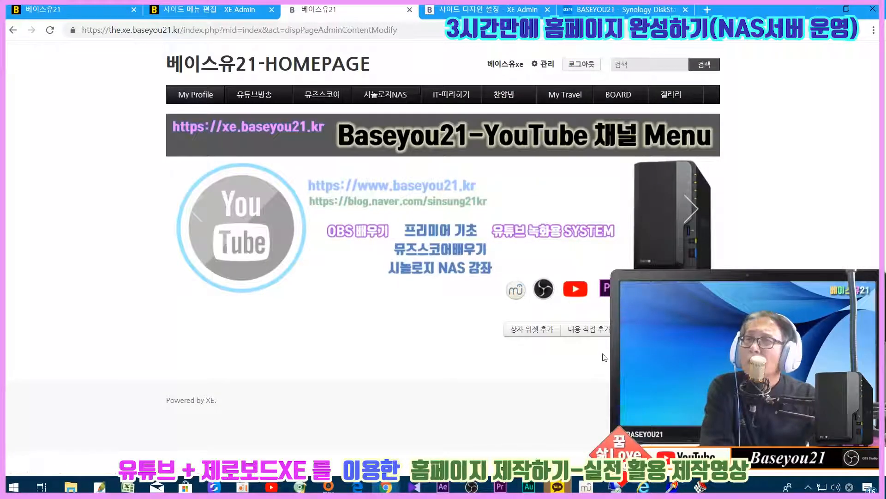
pyautogui.click(699, 355)
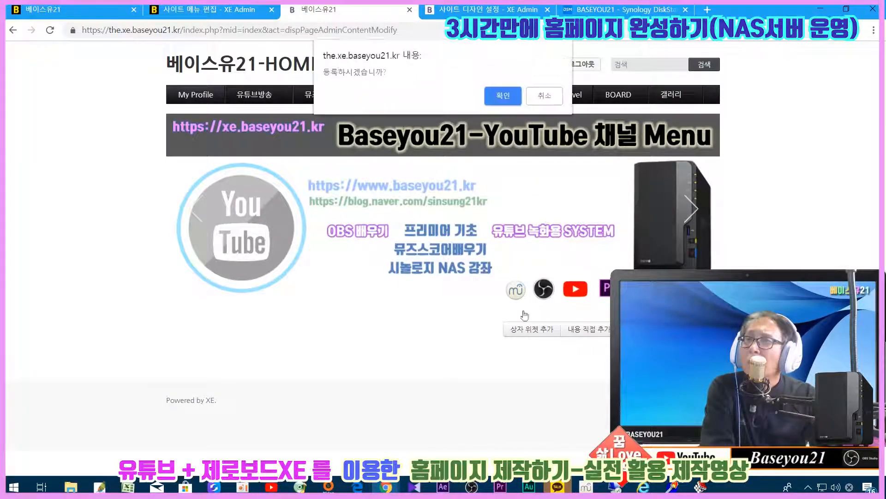
pyautogui.click(503, 96)
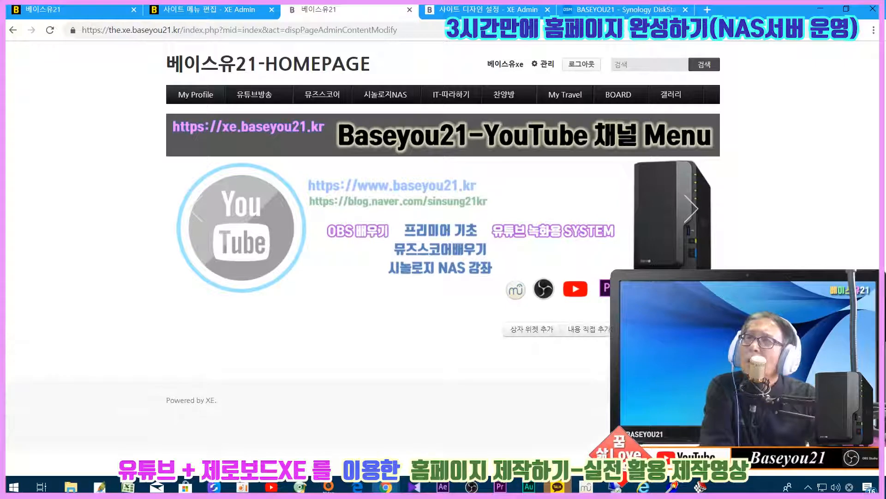
# Add three box widgets (상자 위젯) below the banner on the home page.
pyautogui.click(534, 335)
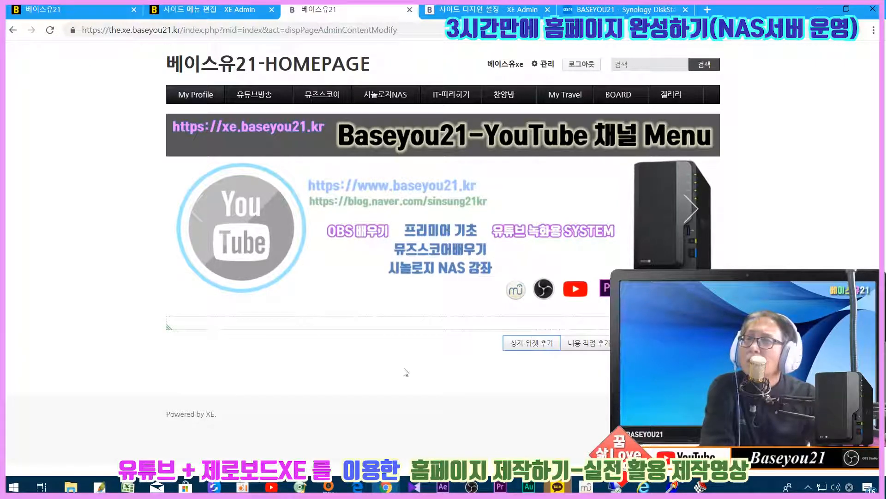
pyautogui.click(529, 346)
pyautogui.click(529, 351)
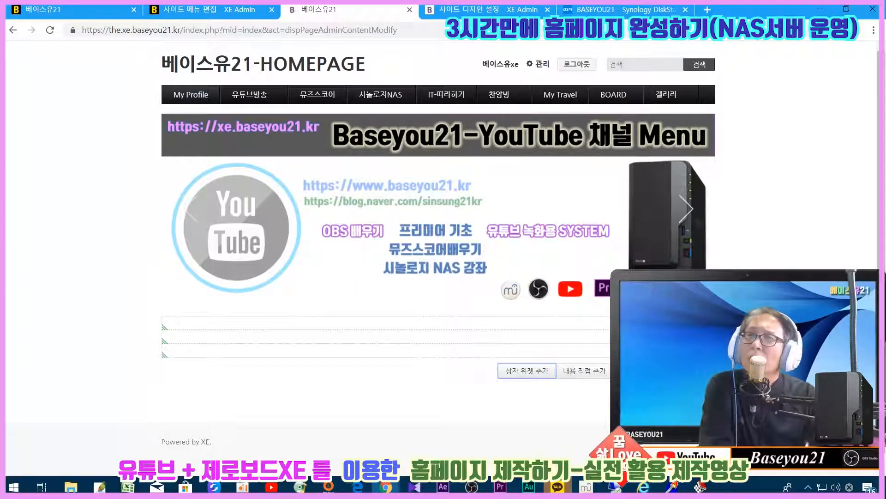
# Open a box widget's size settings and examine its alignment, size, outer and inner margin, border, background colour and background image options.
pyautogui.click(527, 370)
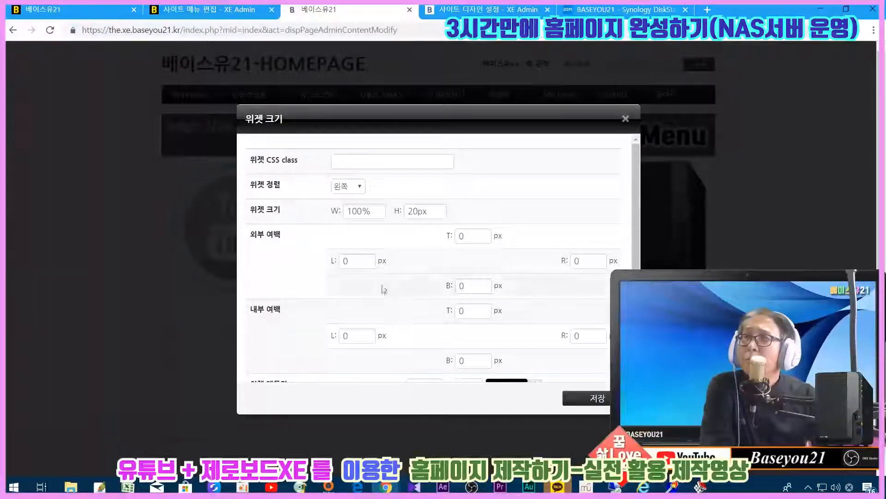
pyautogui.click(360, 187)
pyautogui.click(354, 189)
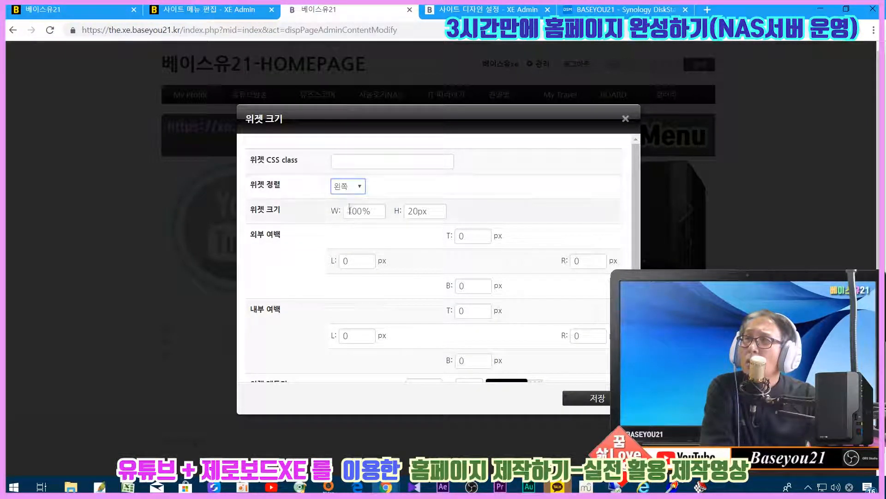
pyautogui.click(367, 212)
pyautogui.click(442, 215)
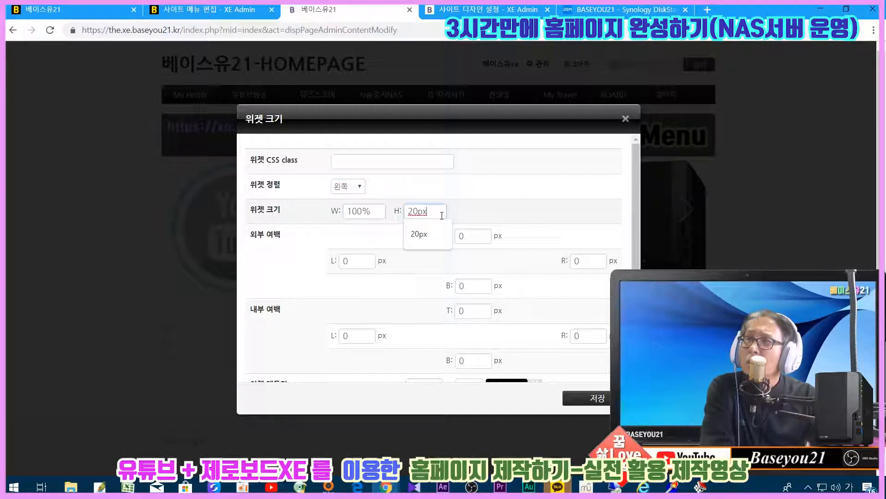
pyautogui.click(527, 218)
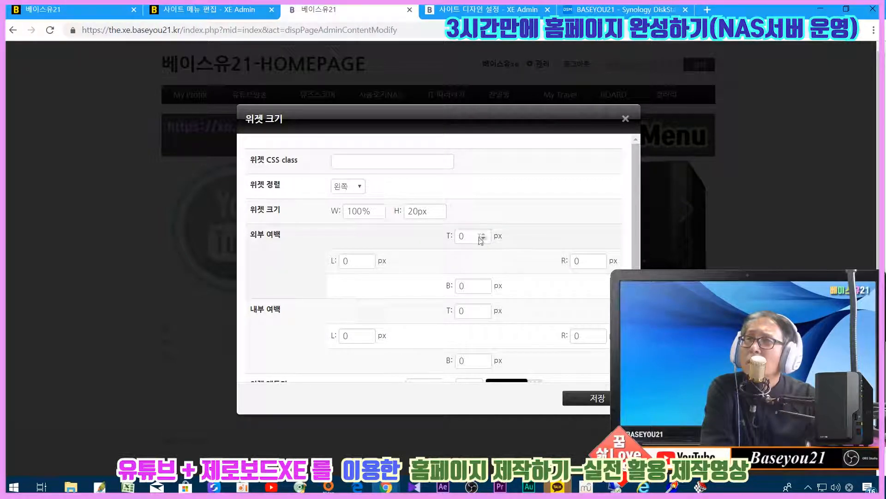
pyautogui.scroll(-1, 479, 292)
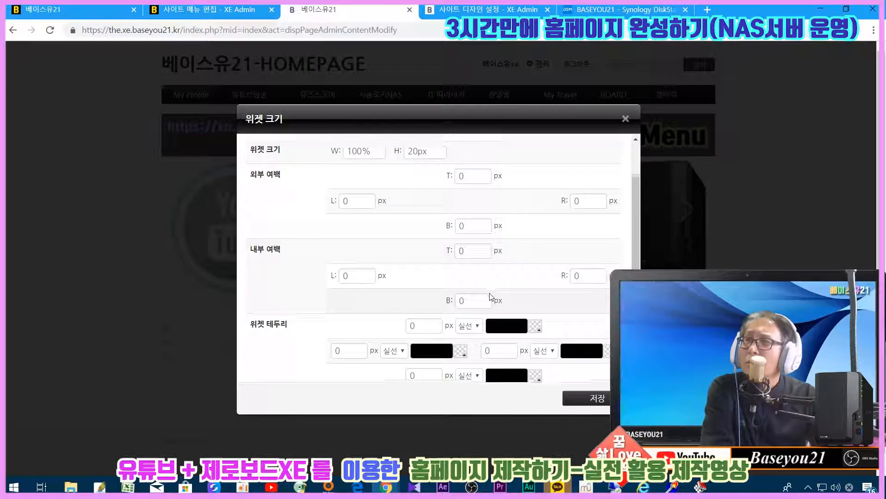
pyautogui.scroll(-2, 267, 227)
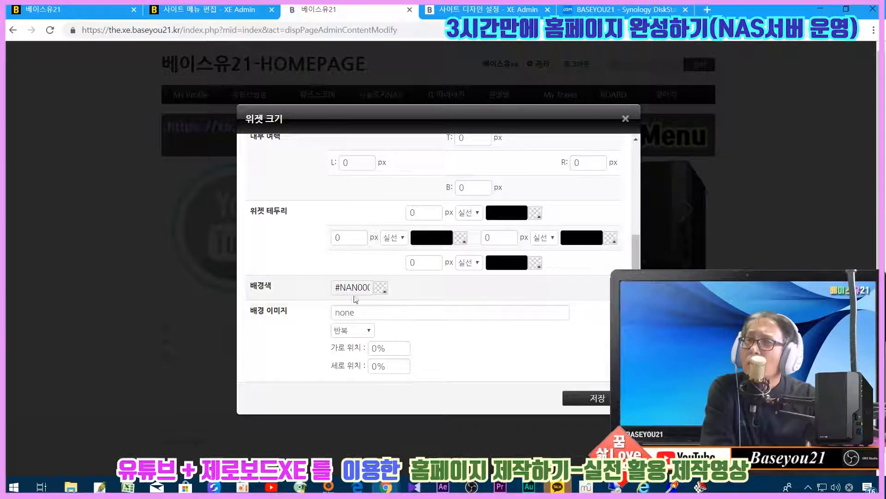
pyautogui.scroll(-1, 419, 306)
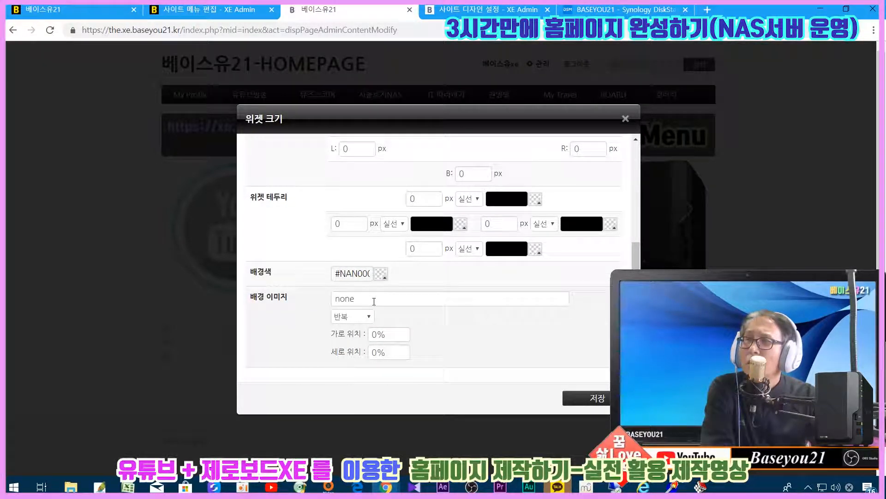
pyautogui.scroll(3, 382, 303)
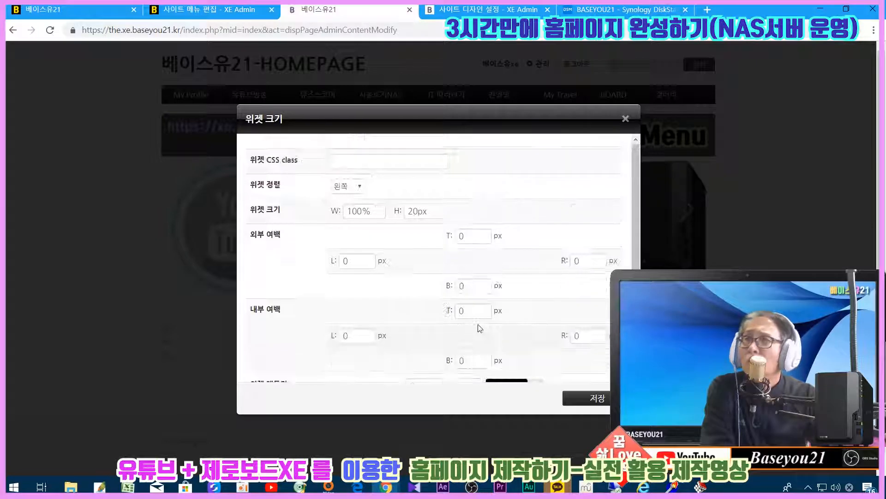
# Set the first box widget's width to 970px and save its size settings.
pyautogui.click(626, 118)
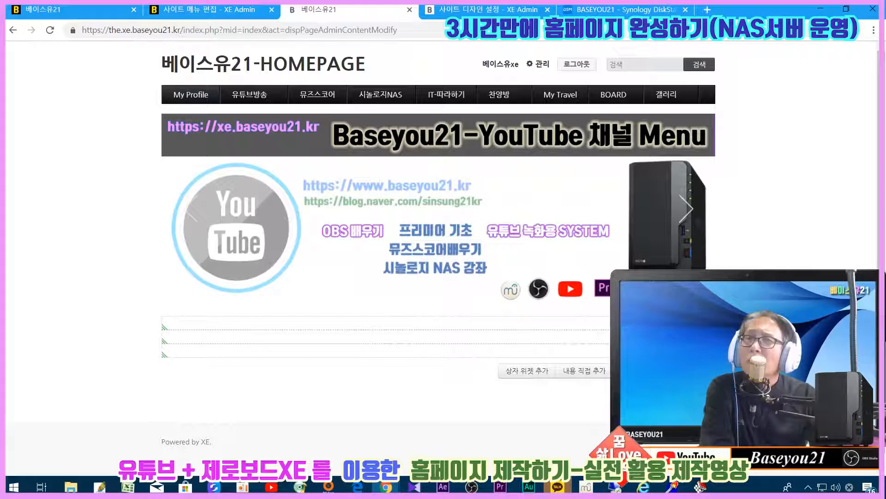
pyautogui.click(701, 321)
pyautogui.moveTo(382, 212); pyautogui.dragTo(230, 195)
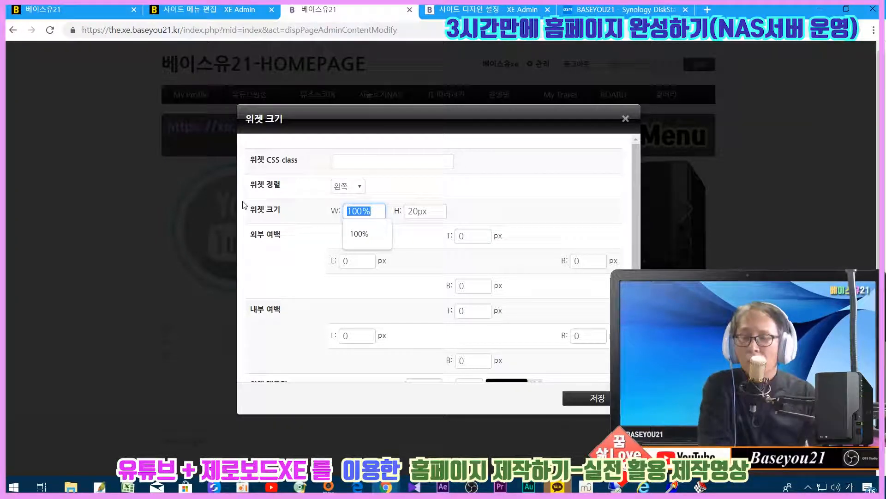
pyautogui.write('972')
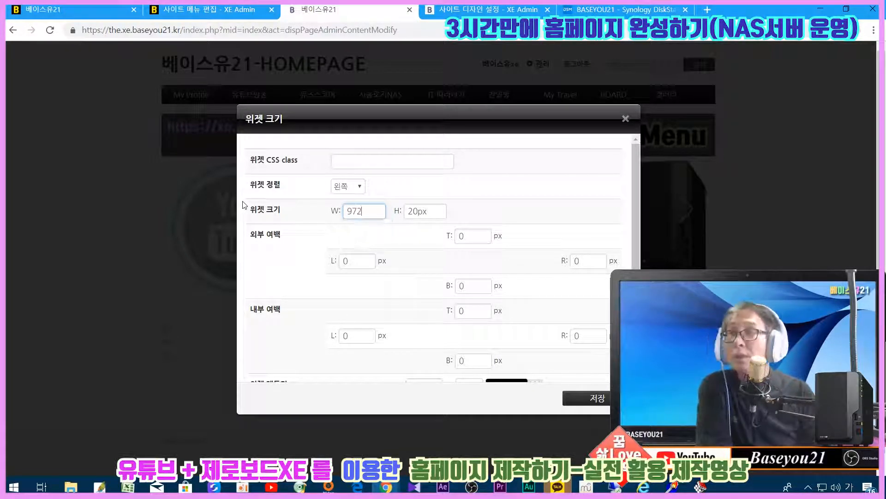
pyautogui.press('BackSpace')
pyautogui.write('0')
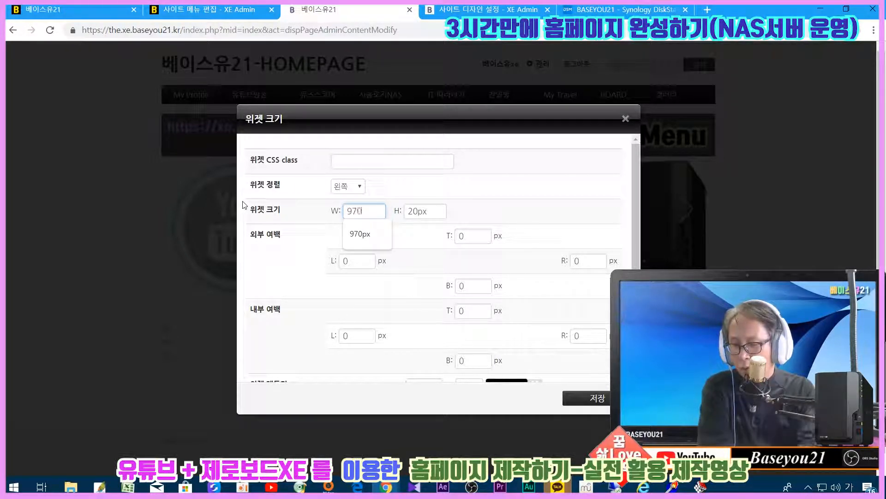
pyautogui.press('Hangul')
pyautogui.write('px')
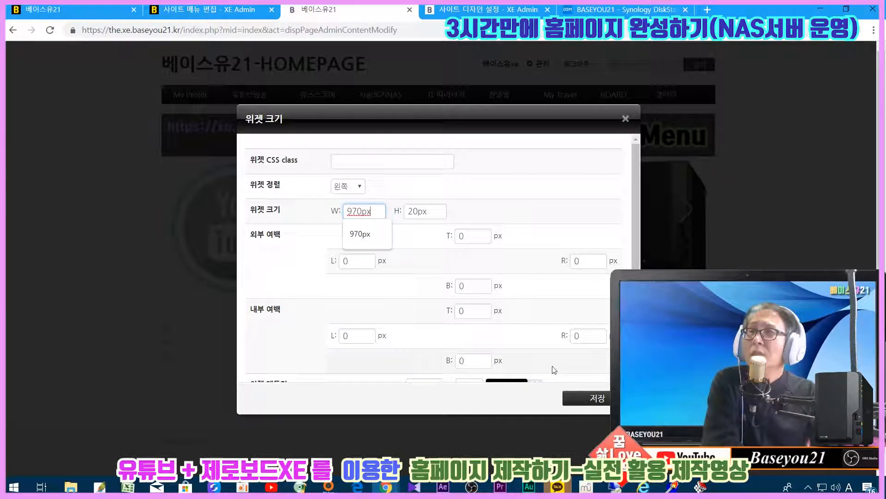
pyautogui.click(584, 399)
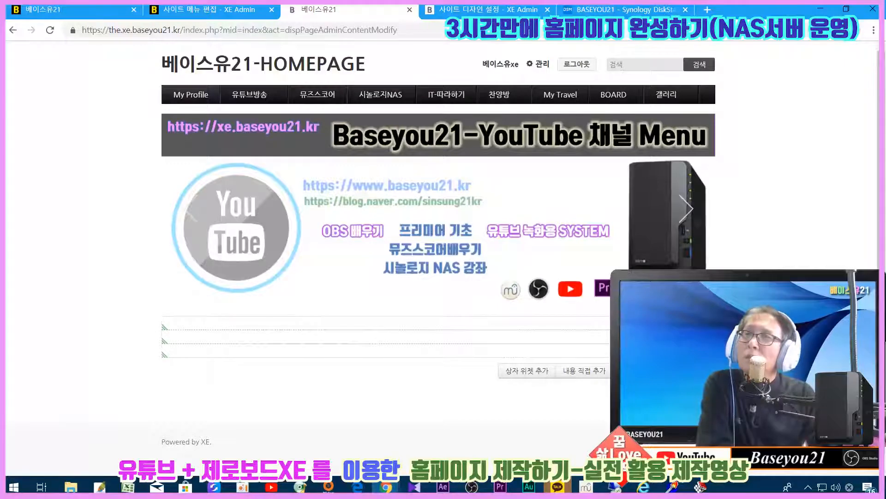
pyautogui.click(699, 397)
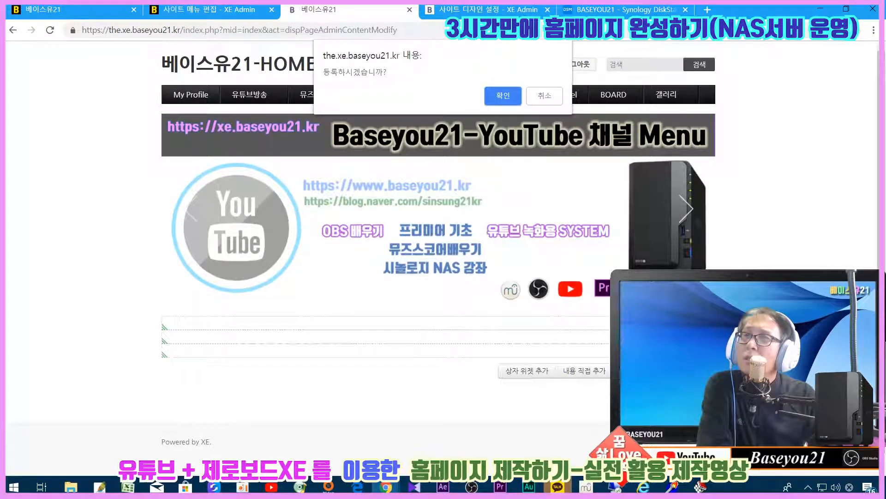
pyautogui.click(543, 96)
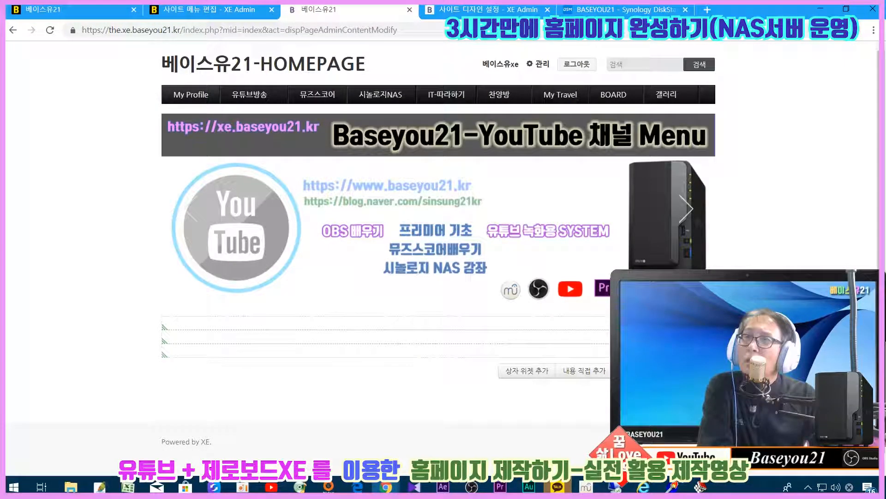
# Set the first box widget's border (위젯 테두리) to 1 px solid on all four sides.
pyautogui.click(693, 323)
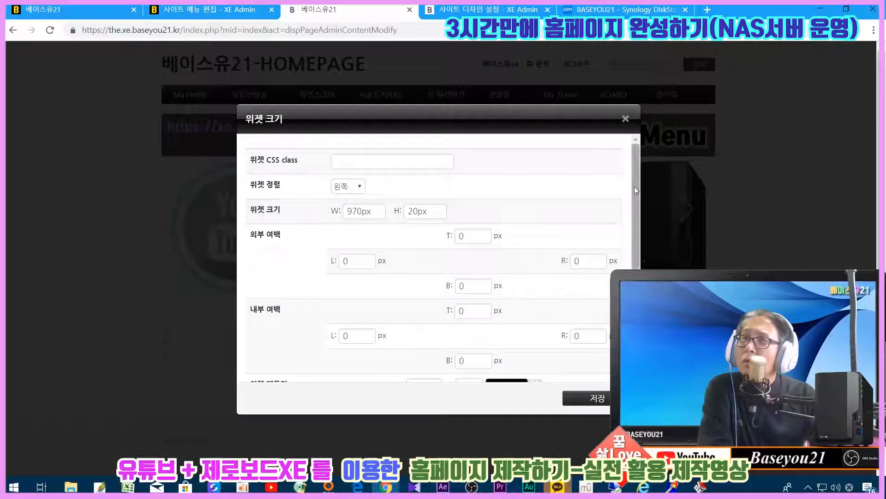
pyautogui.scroll(-4, 635, 204)
pyautogui.moveTo(419, 199); pyautogui.dragTo(387, 196)
pyautogui.scroll(5, 642, 185)
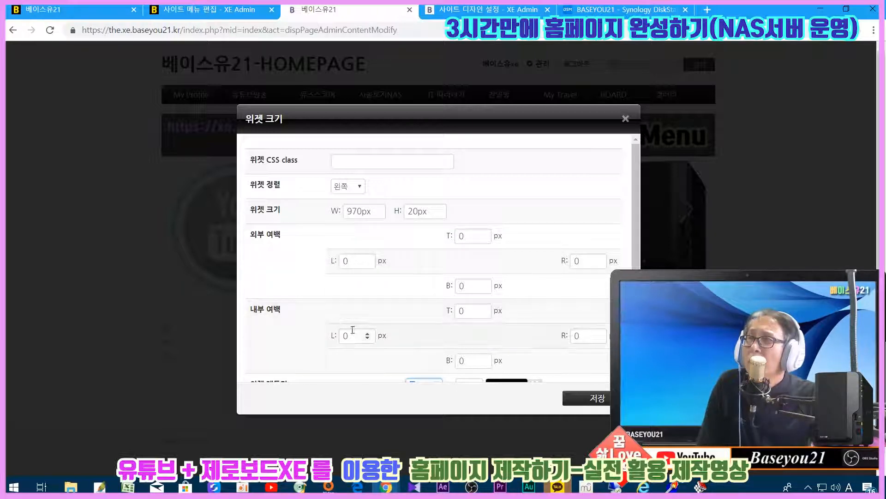
pyautogui.scroll(-1, 352, 332)
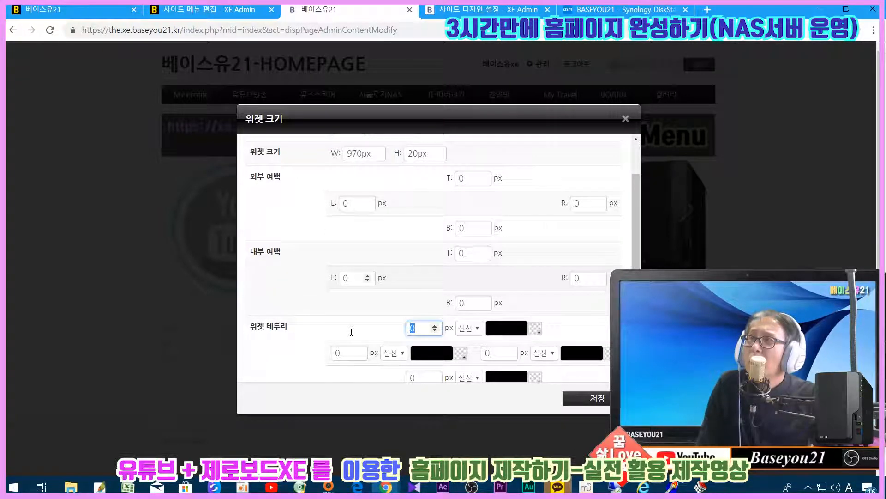
pyautogui.scroll(-1, 423, 323)
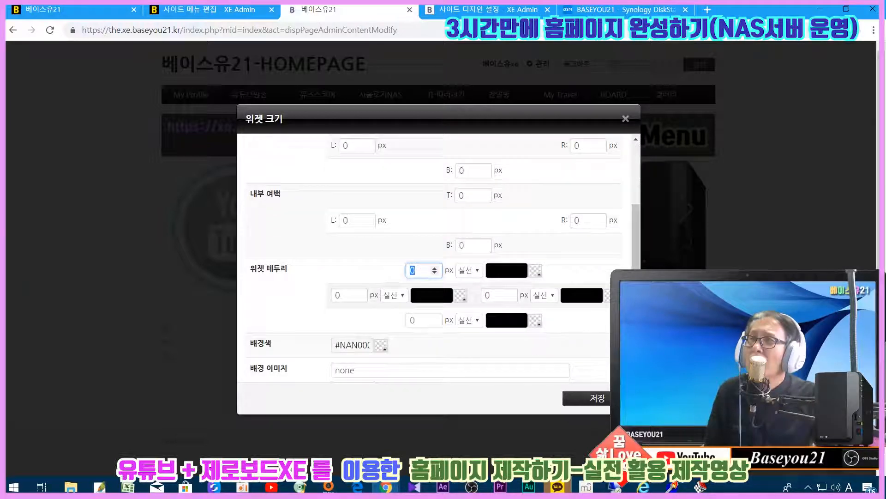
pyautogui.write('1')
pyautogui.doubleClick(345, 296)
pyautogui.write('1')
pyautogui.doubleClick(489, 296)
pyautogui.write('1')
pyautogui.doubleClick(413, 320)
pyautogui.write('1')
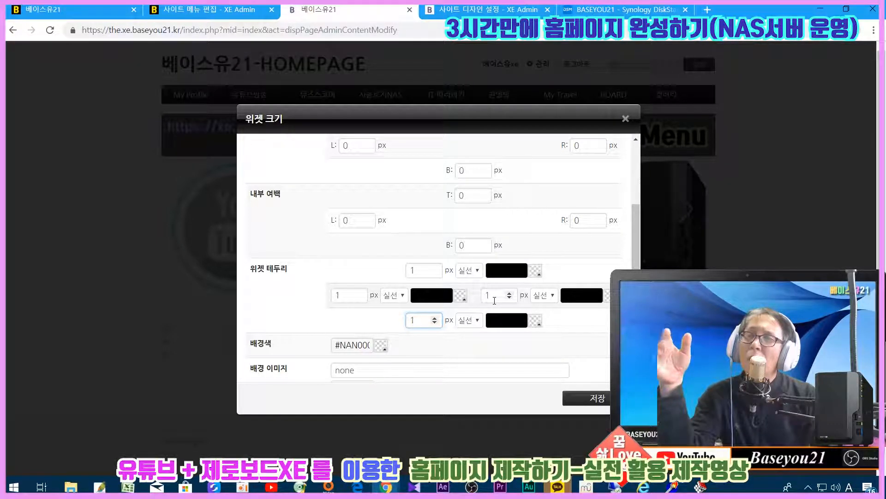
# Review the first box widget's size, margin and border options, and save the widget settings and the page edits.
pyautogui.scroll(3, 494, 301)
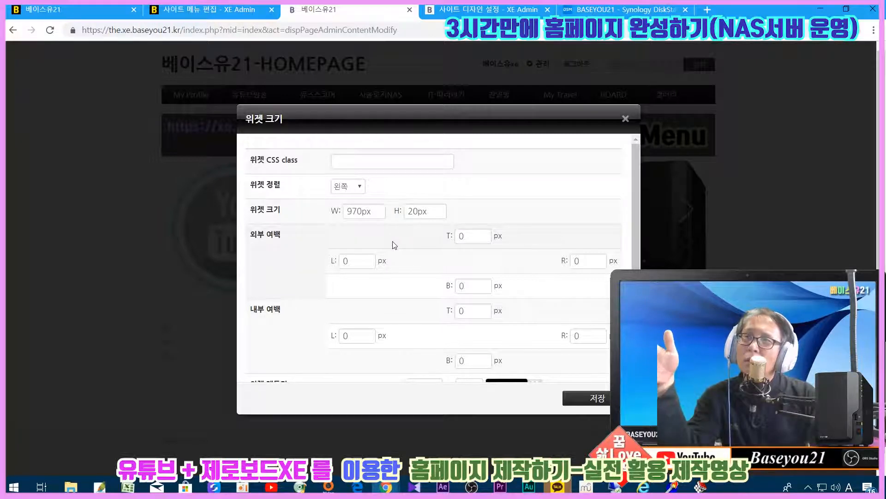
pyautogui.scroll(-1, 395, 245)
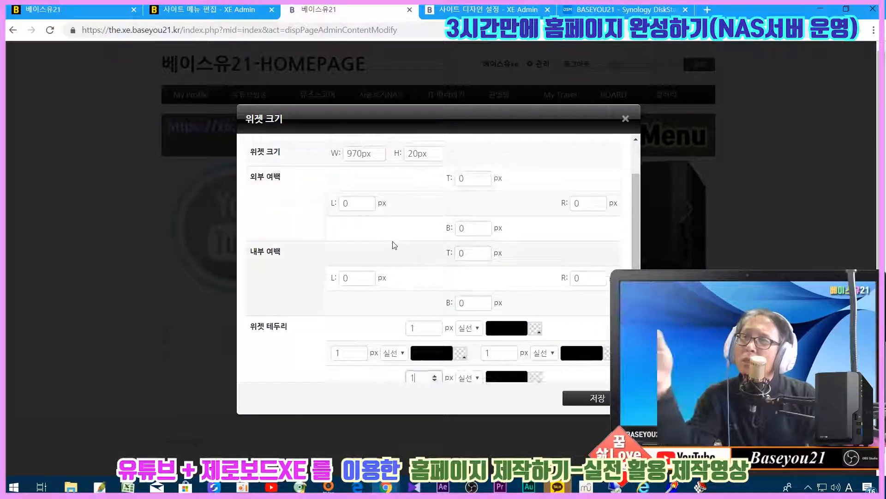
pyautogui.scroll(-1, 394, 245)
pyautogui.scroll(2, 383, 233)
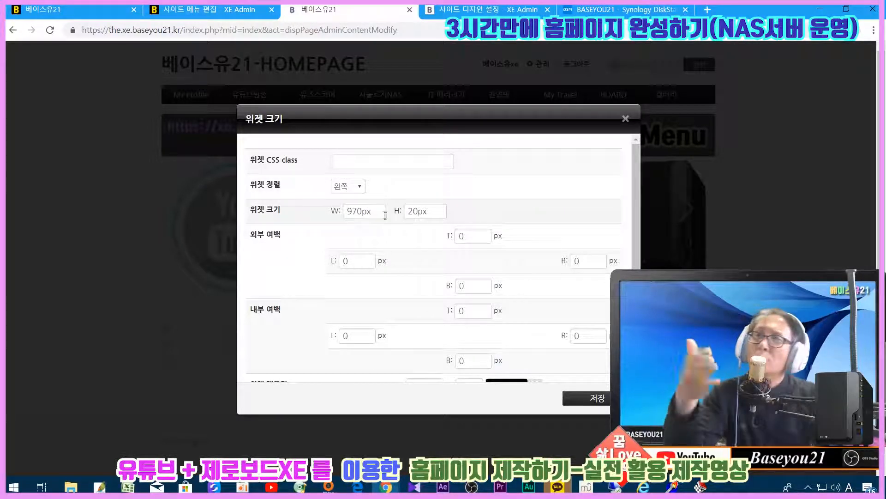
pyautogui.scroll(-3, 370, 213)
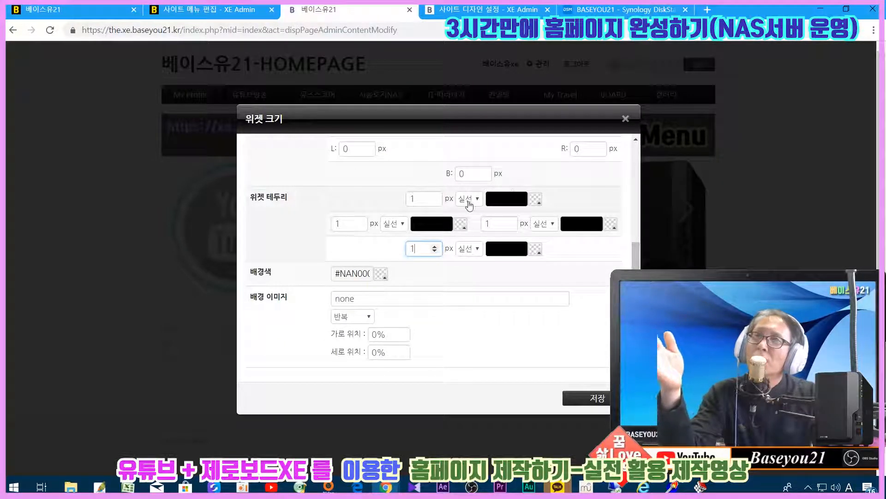
pyautogui.click(592, 398)
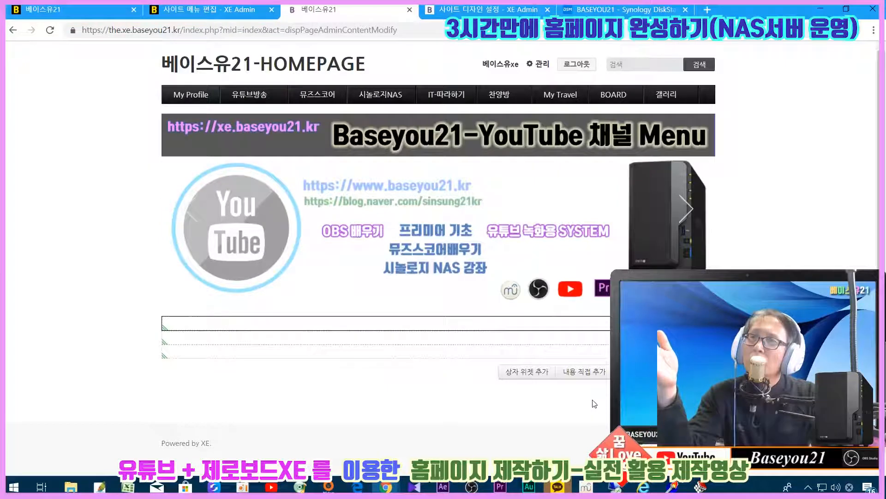
pyautogui.click(701, 394)
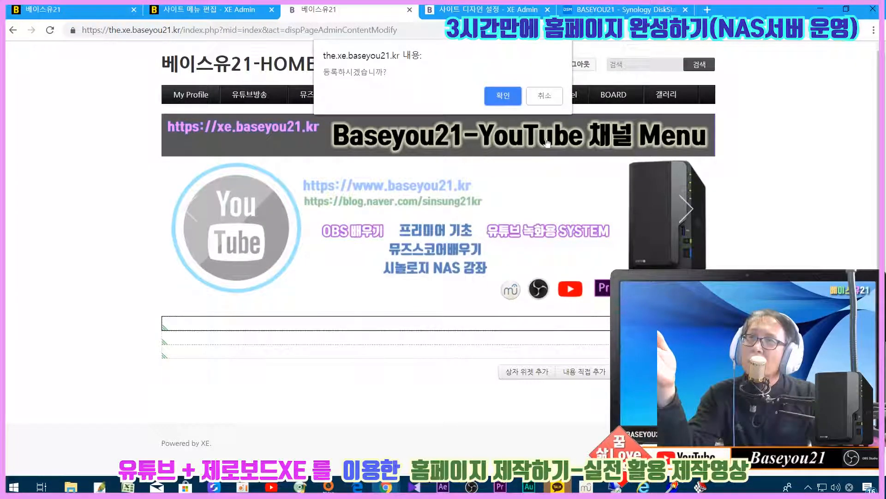
pyautogui.click(506, 98)
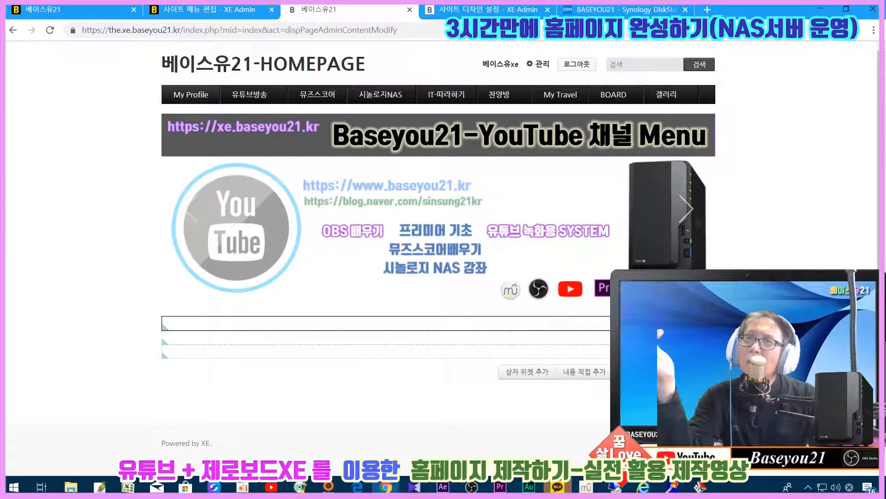
# Set the bordered first box widget's width to 968px, and save the widget settings and the page edits.
pyautogui.click(703, 323)
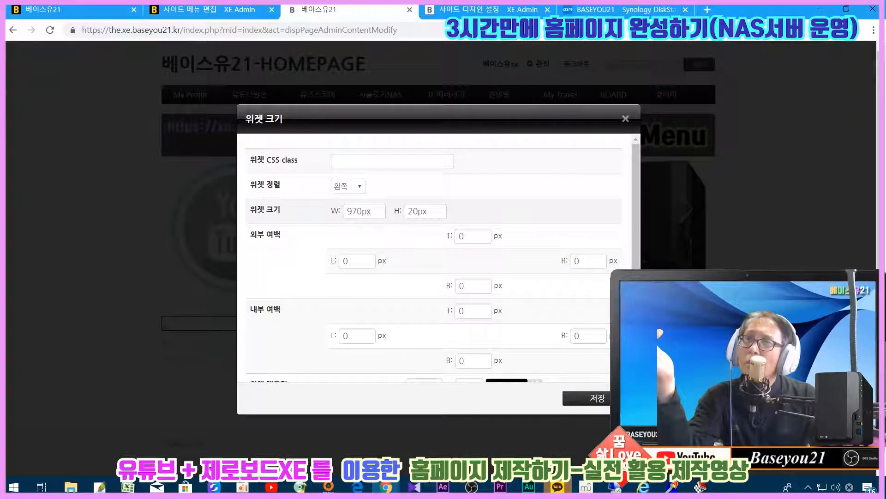
pyautogui.scroll(-3, 356, 258)
pyautogui.moveTo(346, 295); pyautogui.dragTo(327, 296)
pyautogui.moveTo(495, 296); pyautogui.dragTo(477, 298)
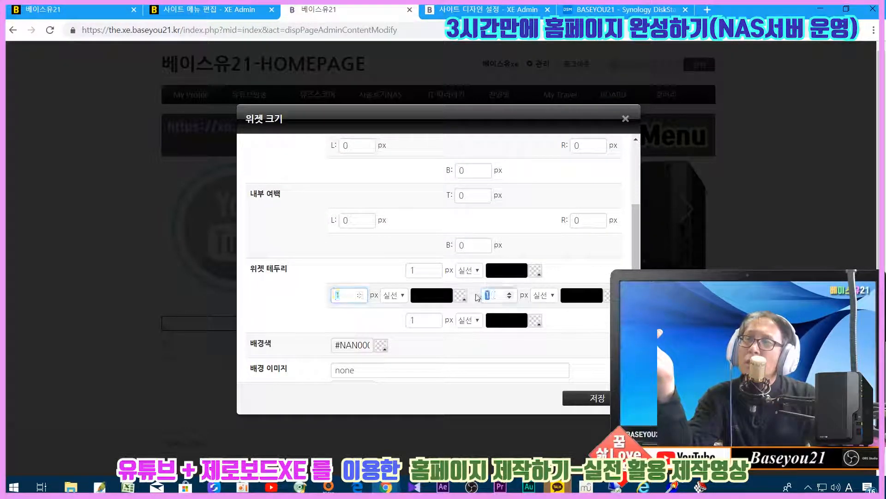
pyautogui.scroll(3, 387, 210)
pyautogui.click(364, 212)
pyautogui.moveTo(363, 211); pyautogui.dragTo(352, 211)
pyautogui.write('60')
pyautogui.scroll(-3, 584, 223)
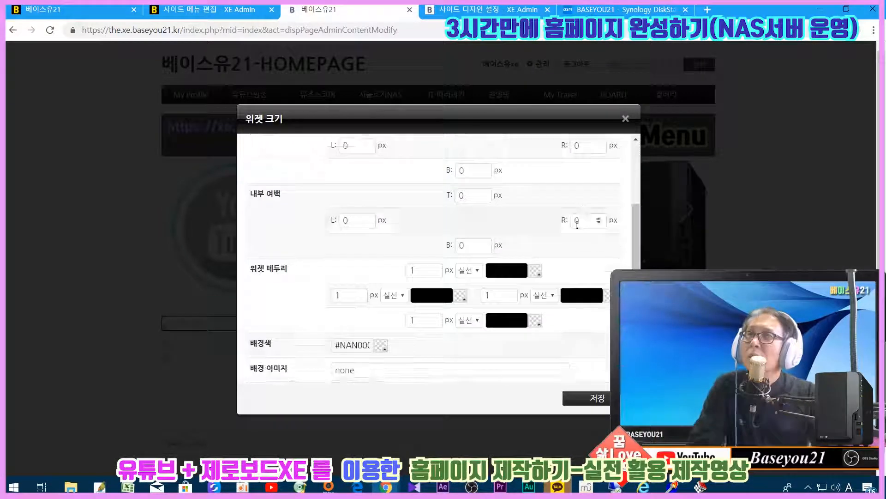
pyautogui.click(594, 398)
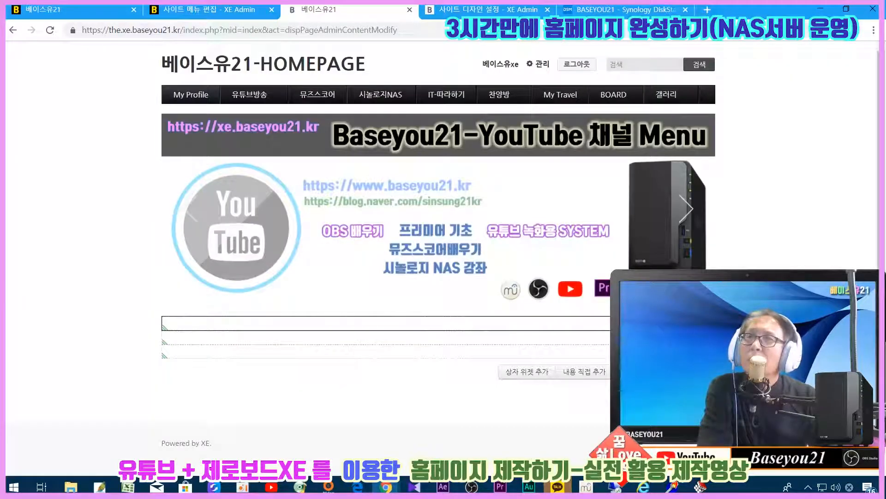
pyautogui.click(702, 393)
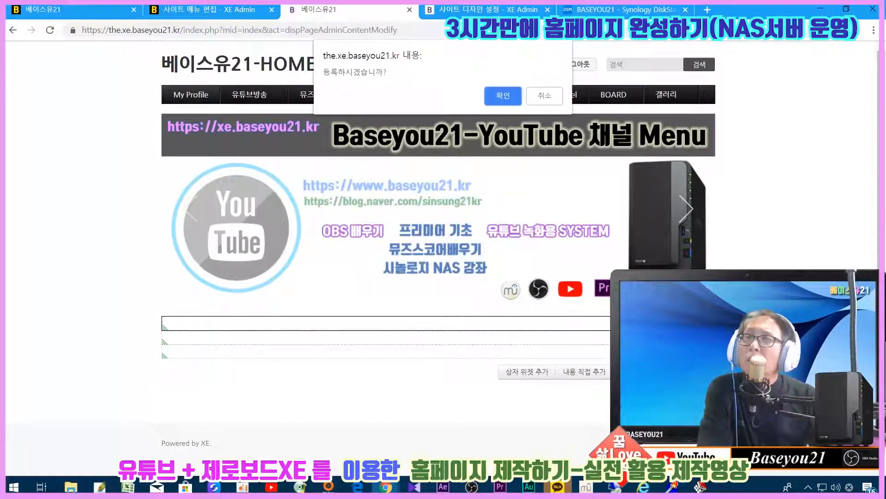
pyautogui.click(496, 96)
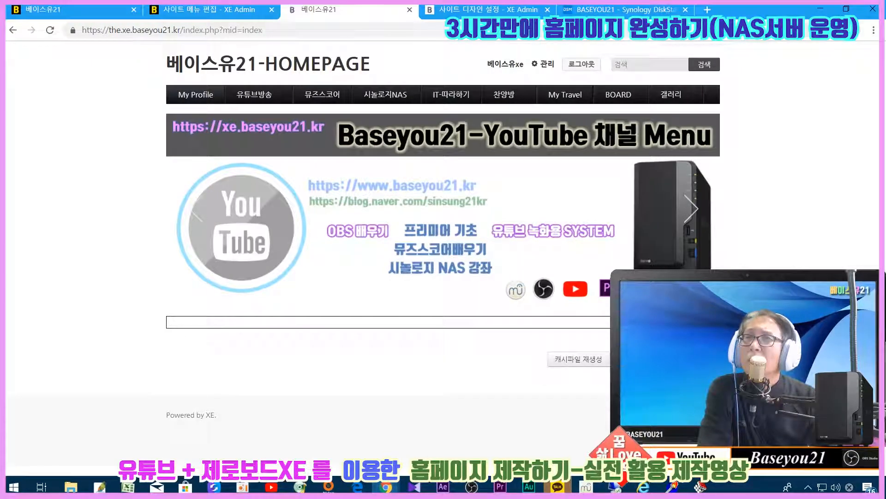
# Reopen the page for editing, recheck the first box widget's width and border settings, and save the page again.
pyautogui.click(695, 359)
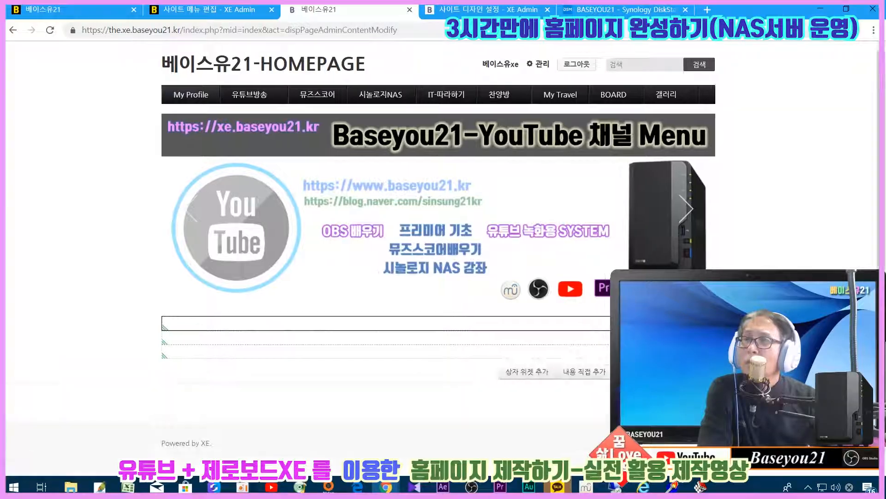
pyautogui.click(692, 323)
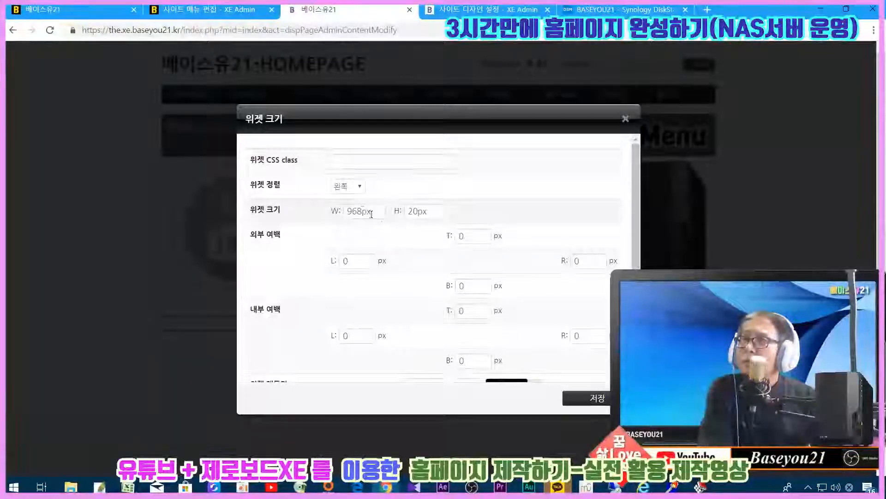
pyautogui.moveTo(362, 211); pyautogui.dragTo(323, 215)
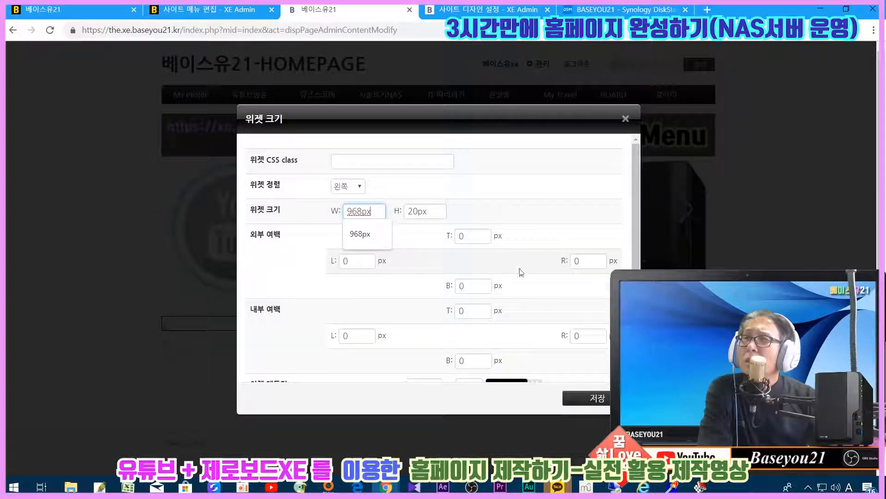
pyautogui.scroll(-4, 588, 224)
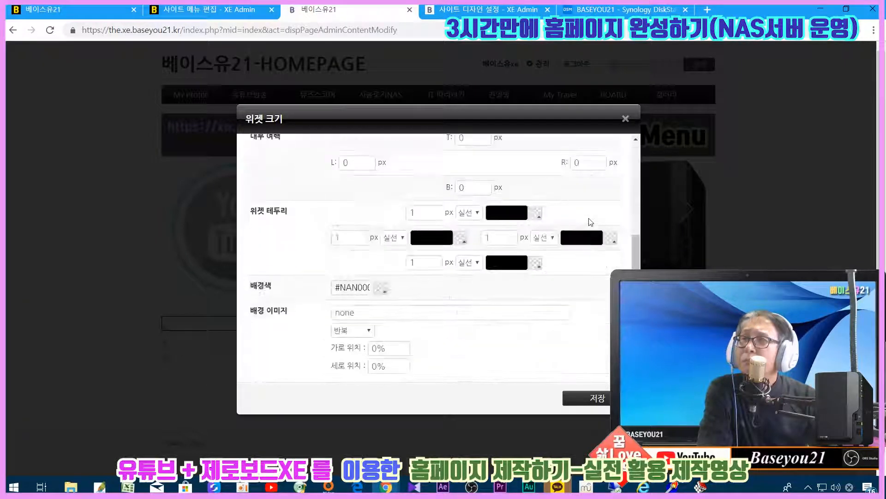
pyautogui.scroll(3, 591, 222)
pyautogui.scroll(3, 591, 222)
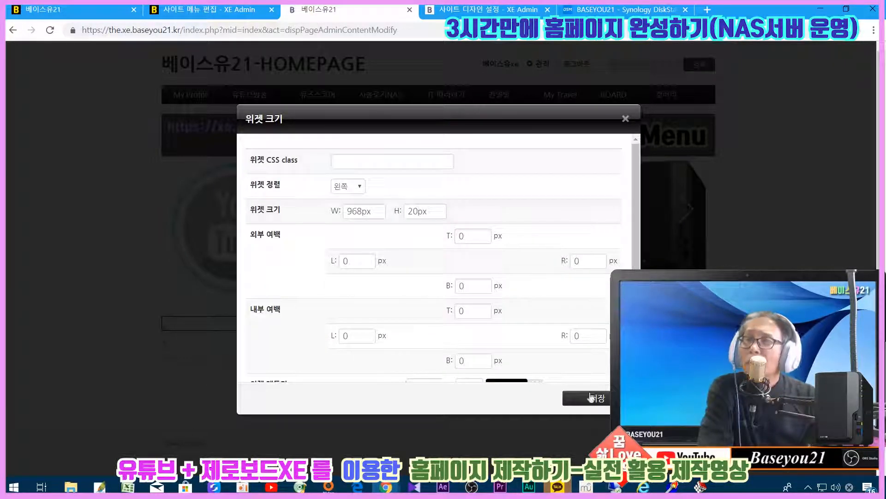
pyautogui.click(594, 398)
pyautogui.click(701, 371)
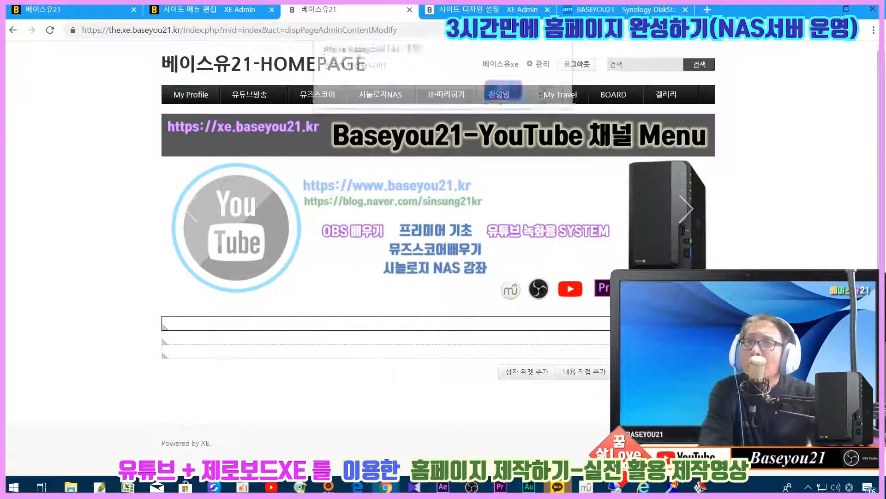
pyautogui.click(510, 98)
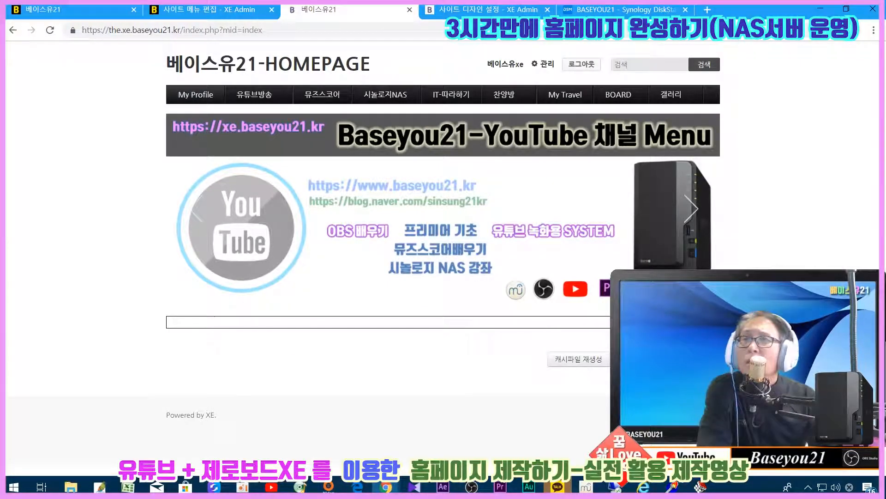
# Reopen the page for editing, set the first box widget's width to 964px, and save the widget settings and the page edits.
pyautogui.click(693, 359)
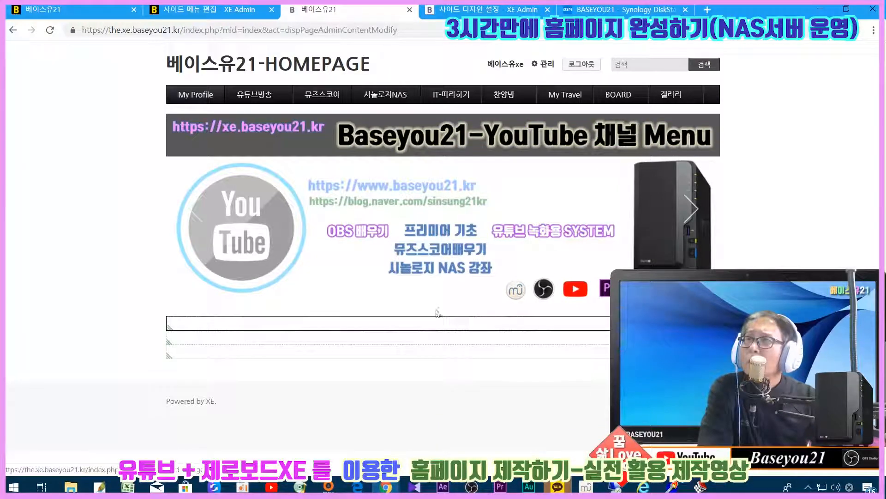
pyautogui.click(700, 322)
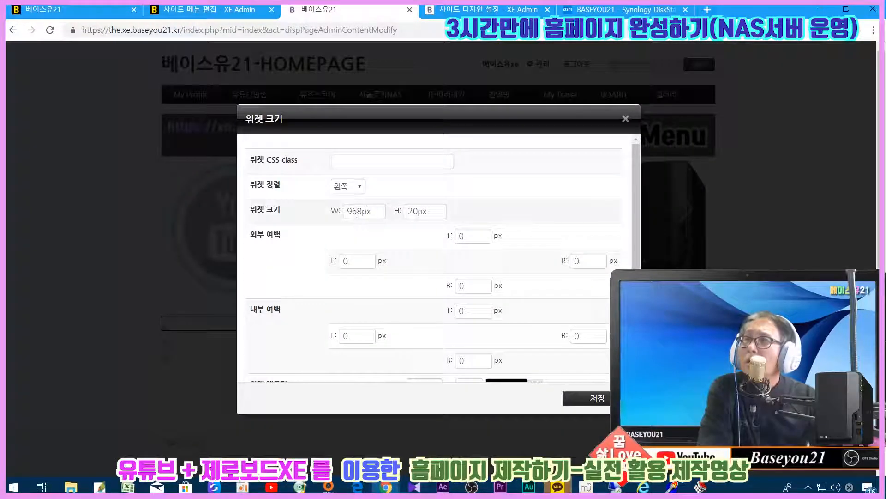
pyautogui.moveTo(362, 210); pyautogui.dragTo(357, 211)
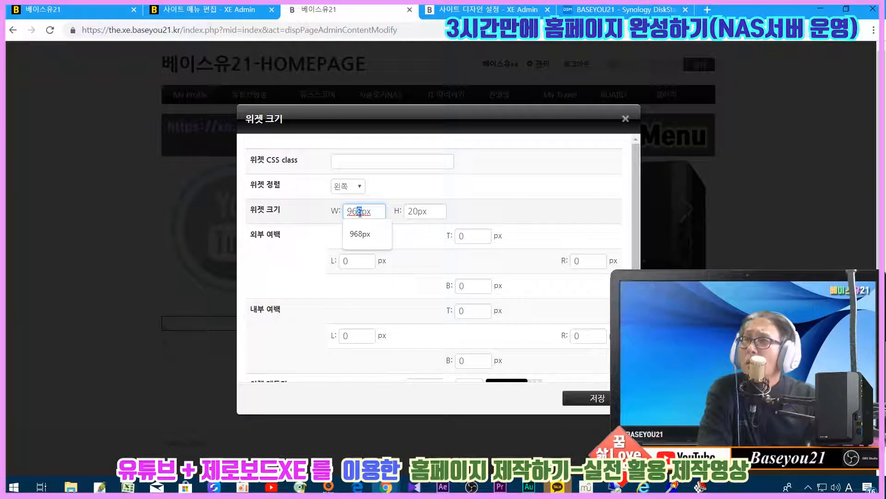
pyautogui.write('4')
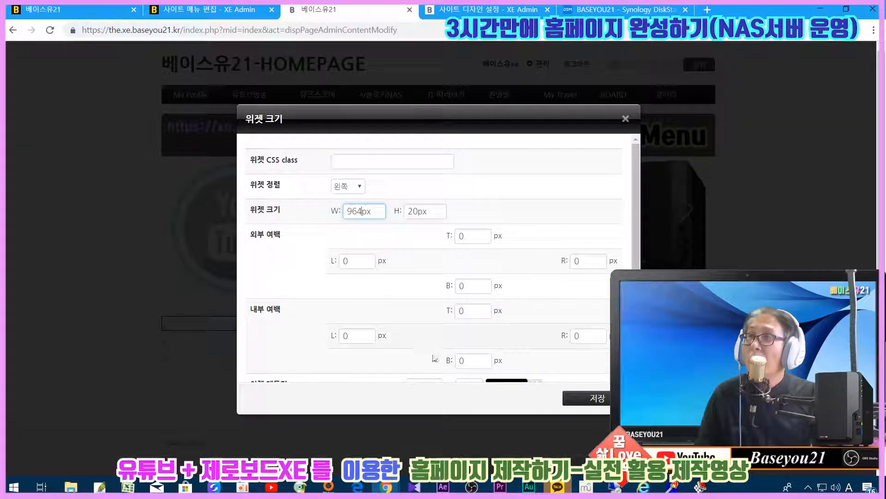
pyautogui.click(574, 402)
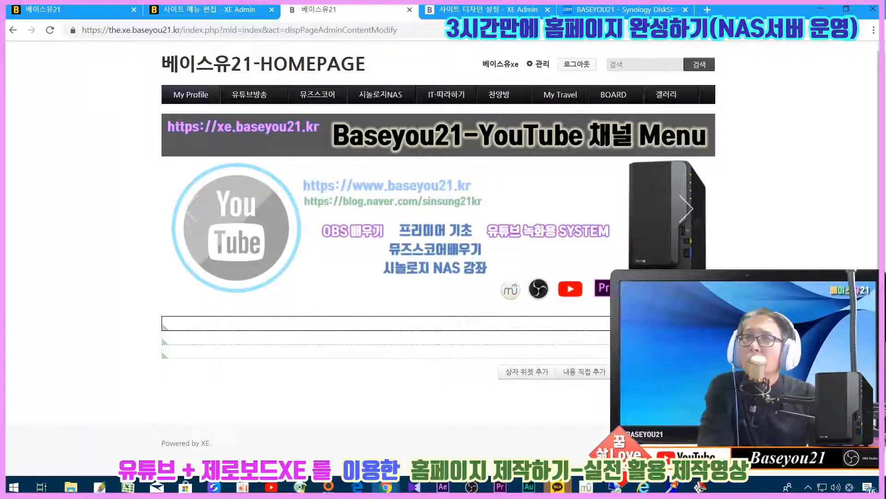
pyautogui.click(701, 392)
pyautogui.click(493, 92)
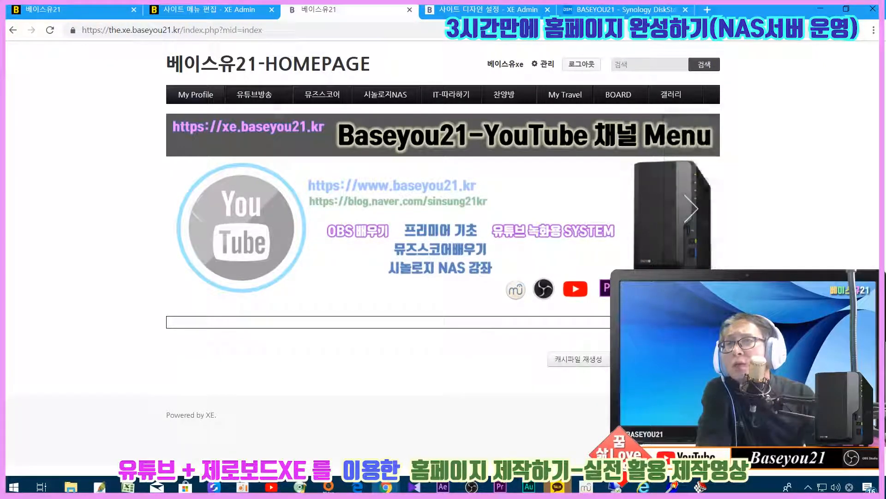
# Set the first box widget's width to 958px, review its border settings, and save the widget settings and the page edits.
pyautogui.click(639, 359)
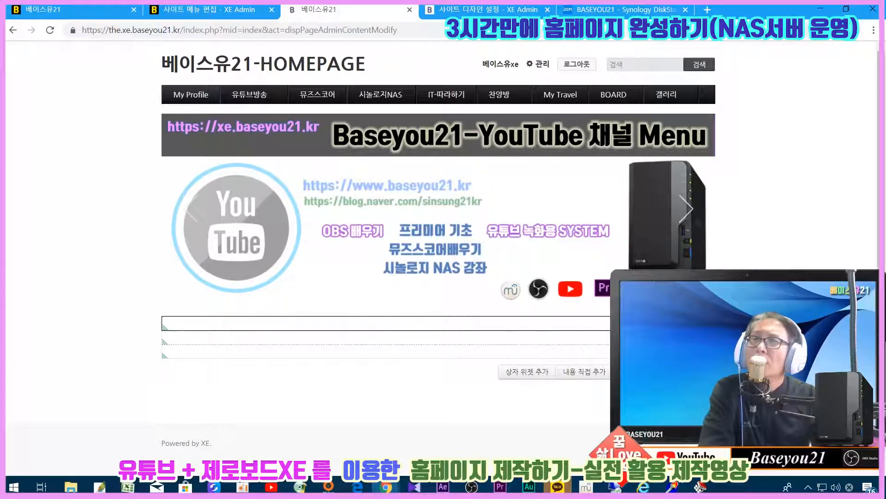
pyautogui.click(692, 323)
pyautogui.moveTo(362, 212); pyautogui.dragTo(359, 211)
pyautogui.write('0')
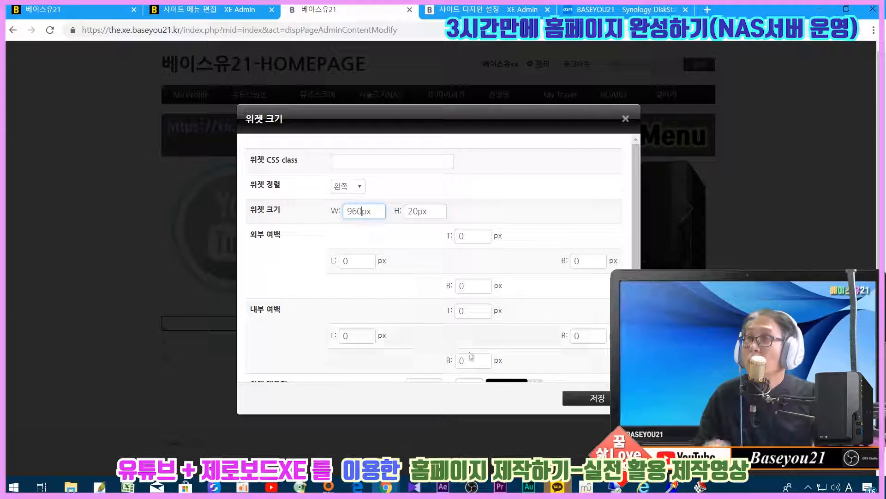
pyautogui.scroll(-3, 594, 307)
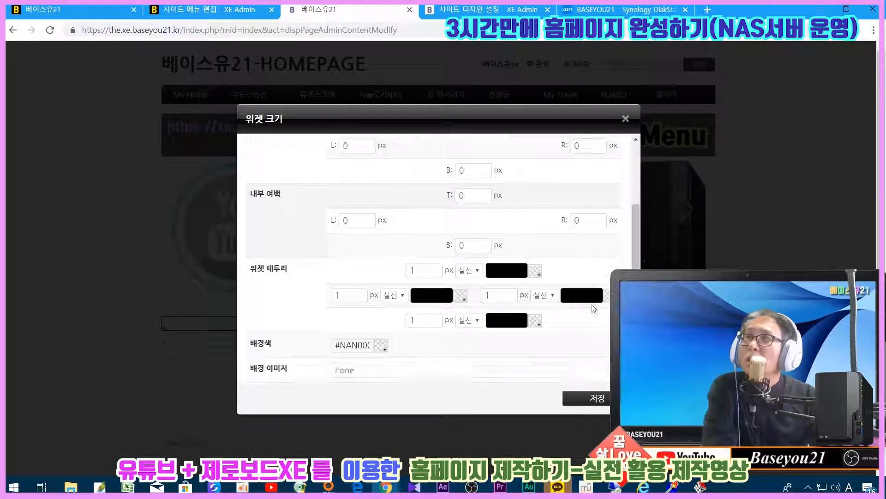
pyautogui.scroll(3, 593, 308)
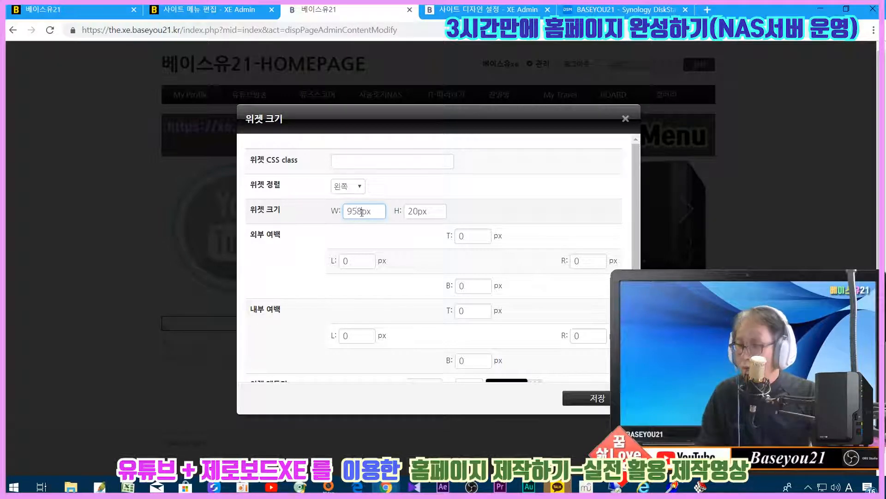
pyautogui.scroll(-4, 578, 360)
pyautogui.click(587, 397)
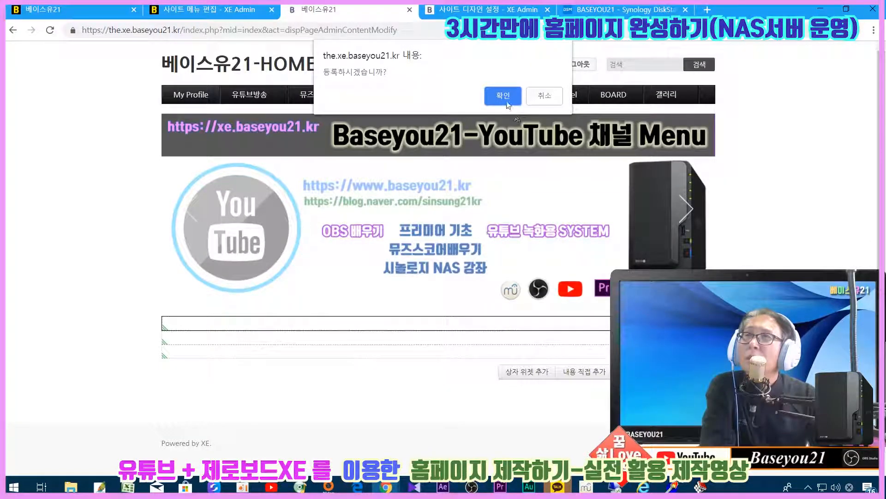
pyautogui.moveTo(577, 154)
pyautogui.click(699, 372)
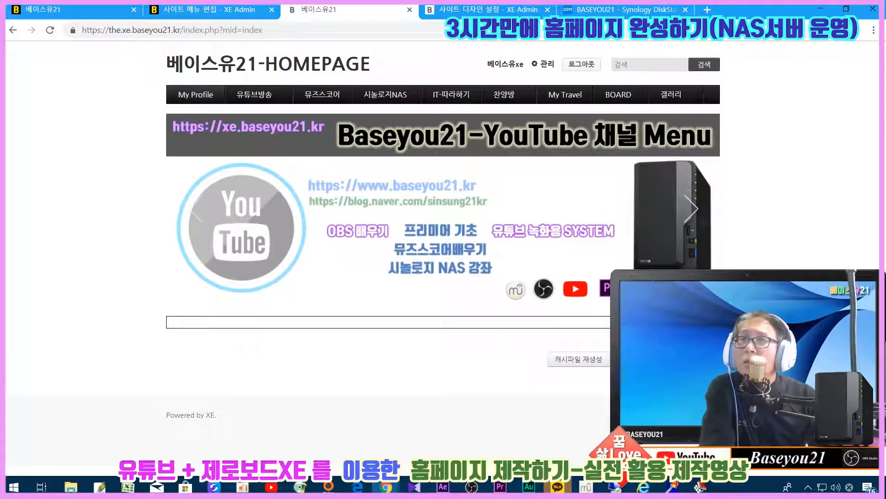
# Reopen the page for editing, check the first box widget's width, margin and border settings, and save the widget settings.
pyautogui.click(692, 358)
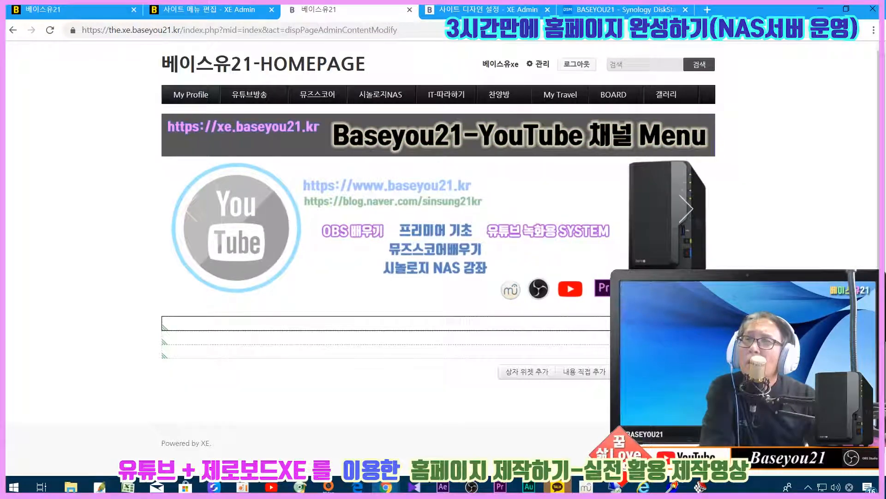
pyautogui.click(699, 321)
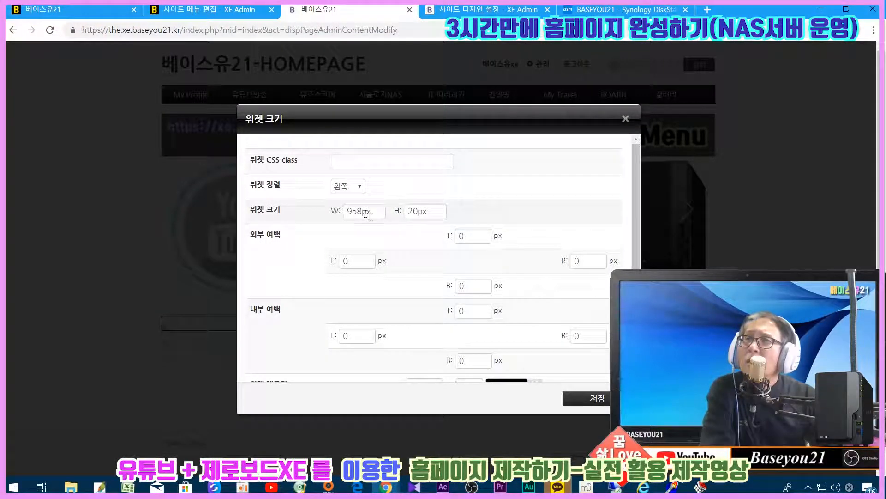
pyautogui.moveTo(363, 212); pyautogui.dragTo(348, 211)
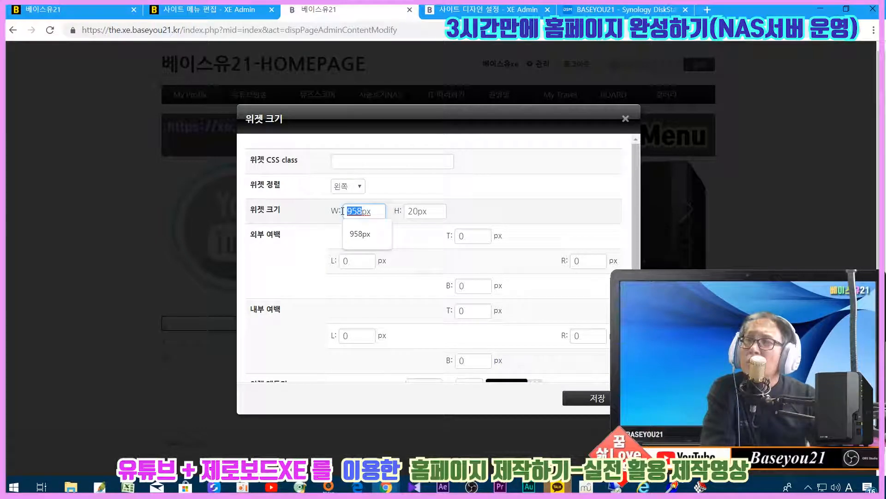
pyautogui.click(527, 219)
pyautogui.scroll(-3, 573, 277)
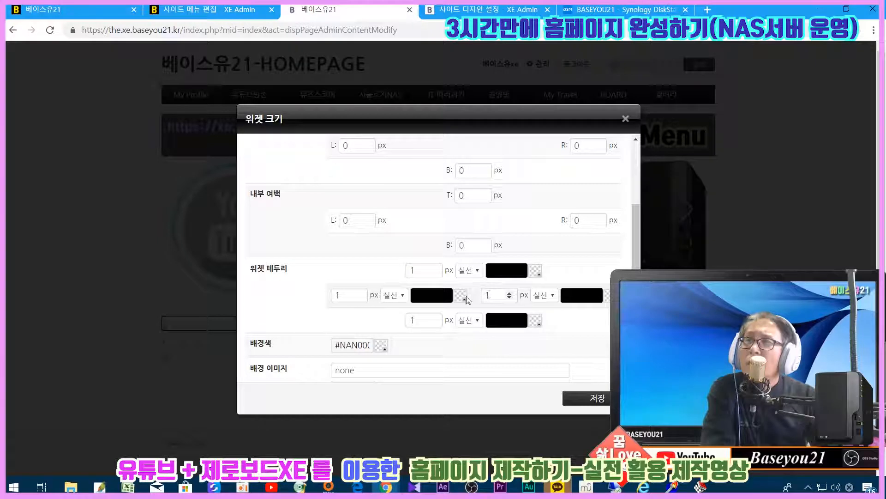
pyautogui.scroll(5, 370, 288)
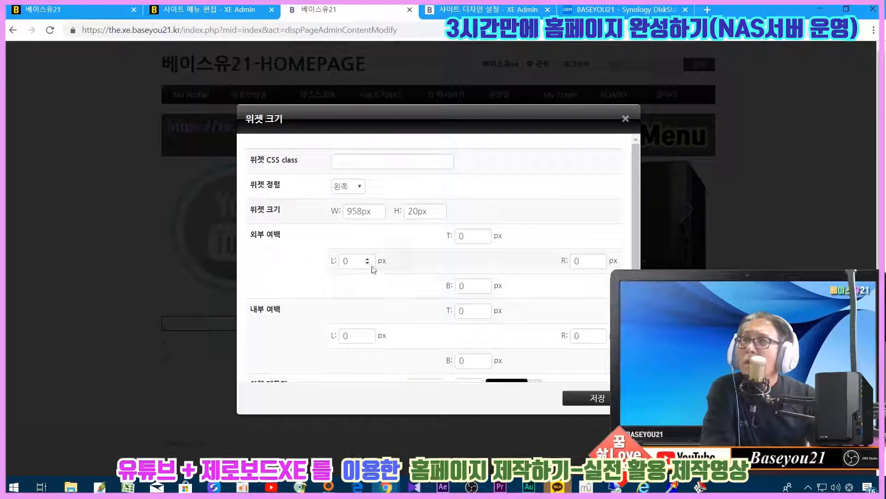
pyautogui.click(593, 397)
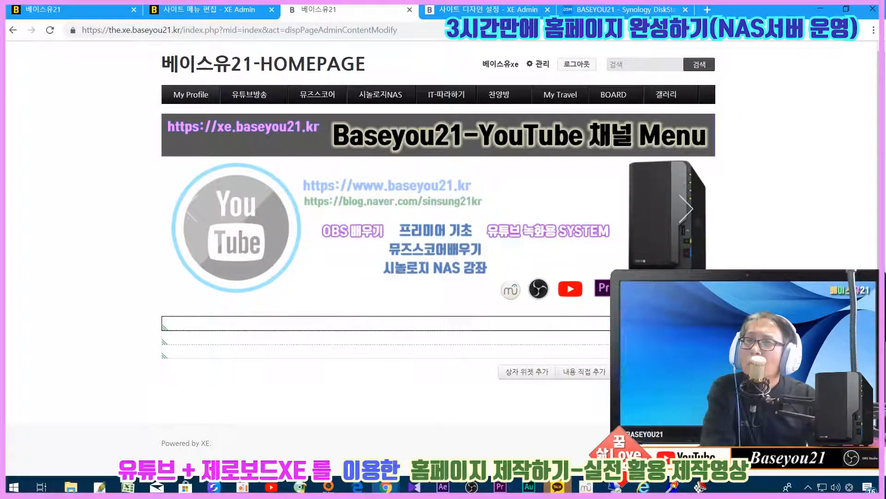
# Shrink the three stacked box widgets so they sit side by side in one row, the third about 270 px wide and 50 px high.
pyautogui.moveTo(609, 329); pyautogui.dragTo(309, 325)
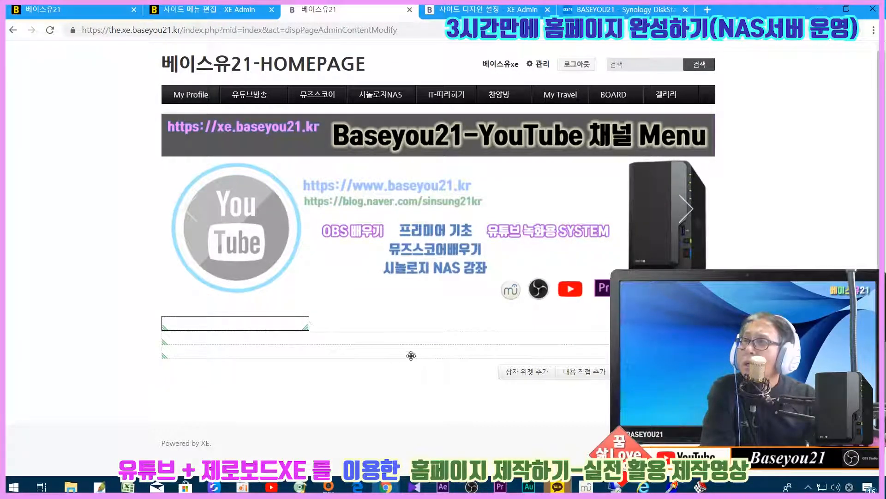
pyautogui.moveTo(712, 342); pyautogui.dragTo(404, 343)
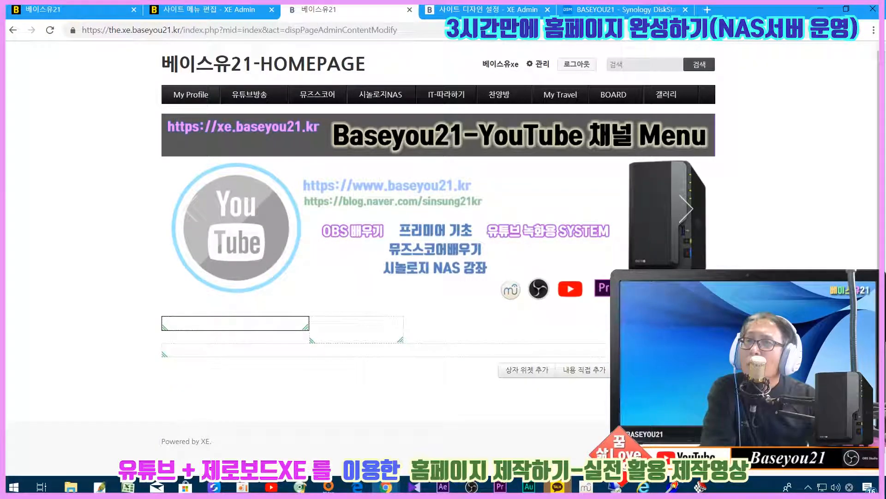
pyautogui.moveTo(713, 355); pyautogui.dragTo(562, 349)
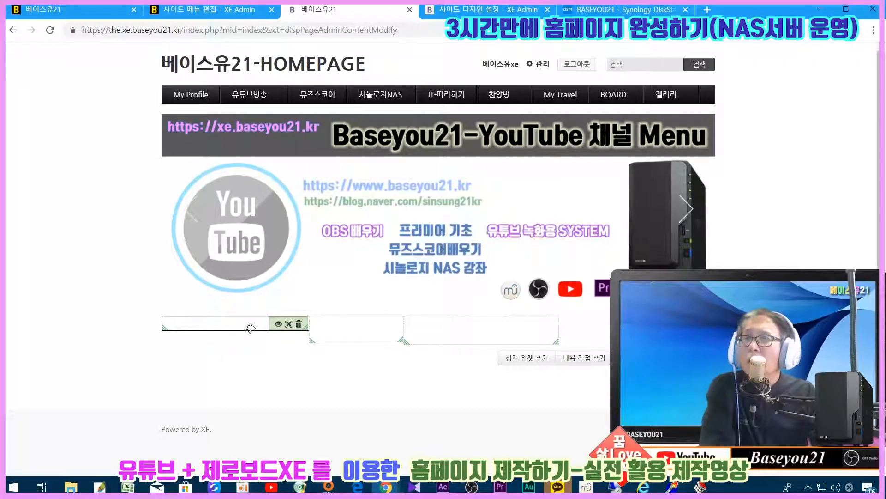
# Set the first box widget's size to 310px wide and 20px high, and save its settings.
pyautogui.click(287, 323)
pyautogui.moveTo(363, 213); pyautogui.dragTo(256, 205)
pyautogui.write('310')
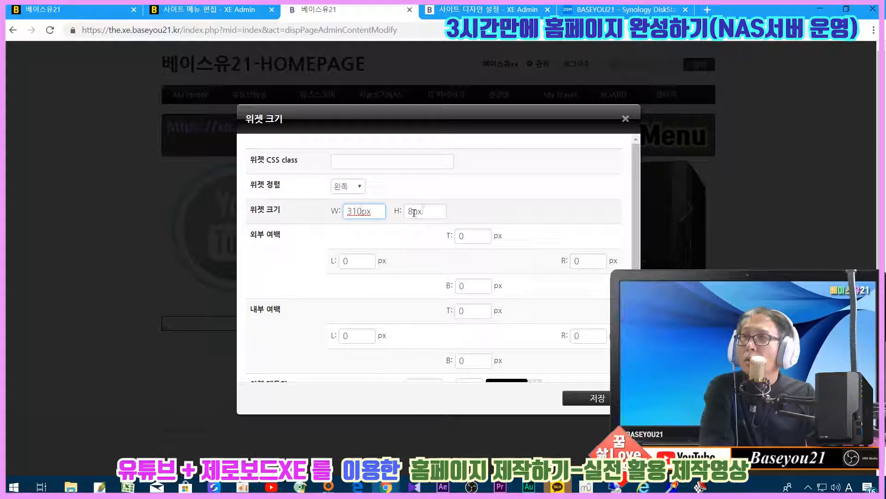
pyautogui.moveTo(430, 213); pyautogui.dragTo(409, 212)
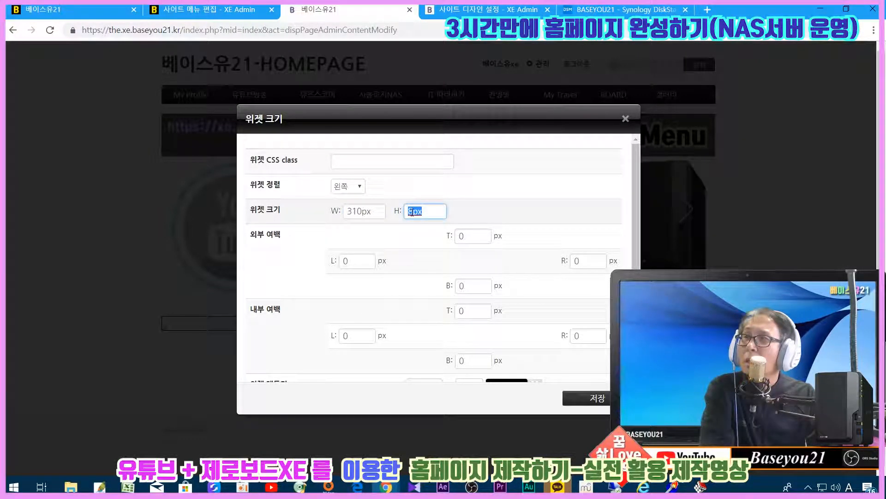
pyautogui.press('BackSpace')
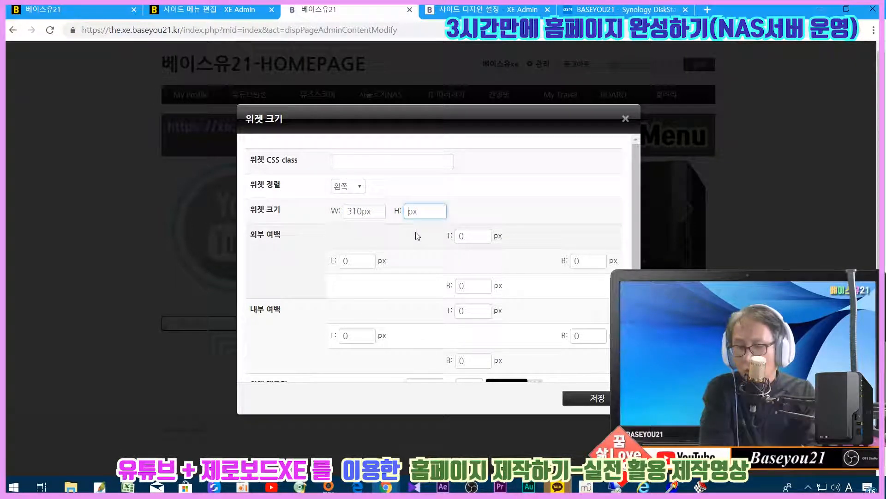
pyautogui.write('20')
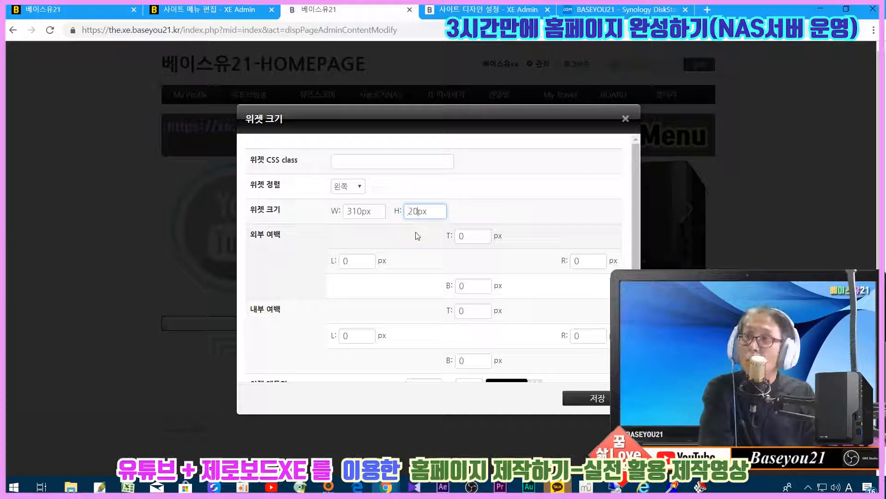
pyautogui.click(561, 396)
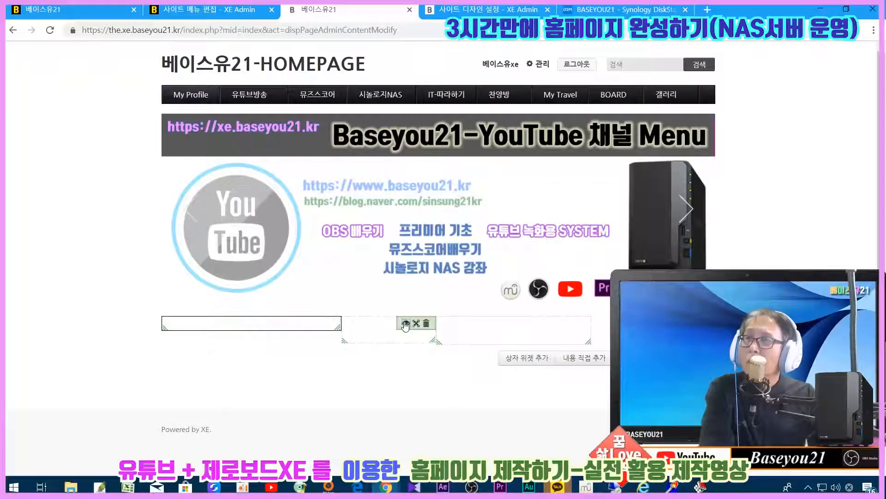
# Set the middle box widget's size to 310px wide and 20px high, and save its settings.
pyautogui.click(406, 325)
pyautogui.moveTo(362, 211); pyautogui.dragTo(273, 218)
pyautogui.write('310')
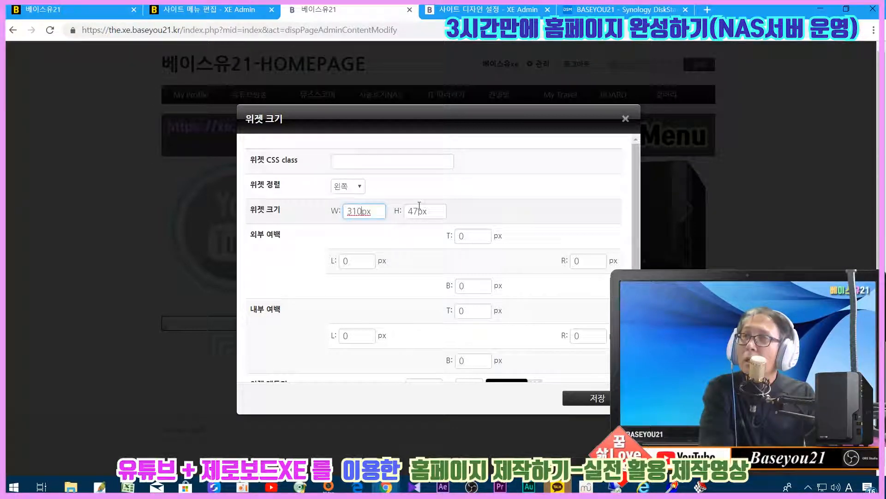
pyautogui.moveTo(417, 212); pyautogui.dragTo(381, 209)
pyautogui.write('25')
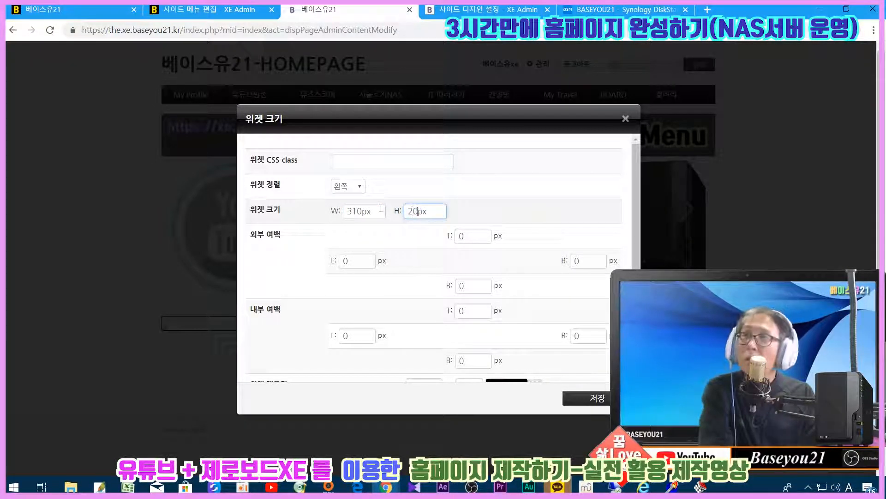
pyautogui.click(583, 397)
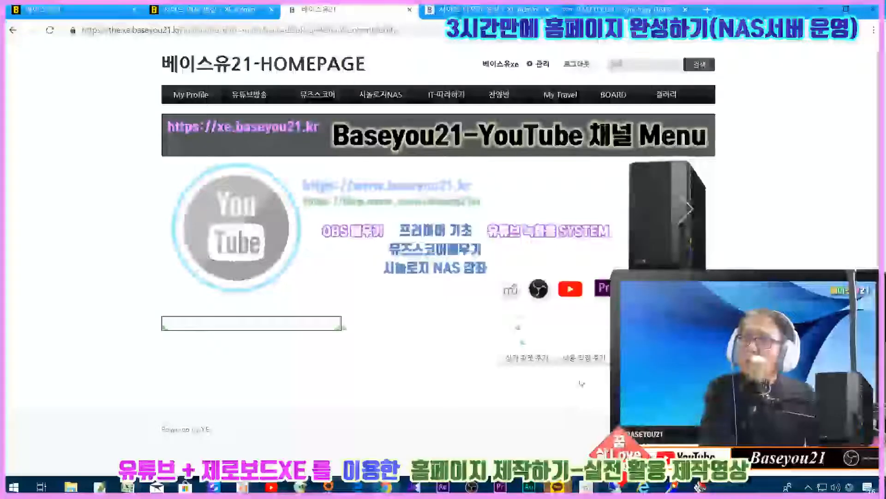
# Open the third box widget's size settings (위젯 크기).
pyautogui.click(582, 318)
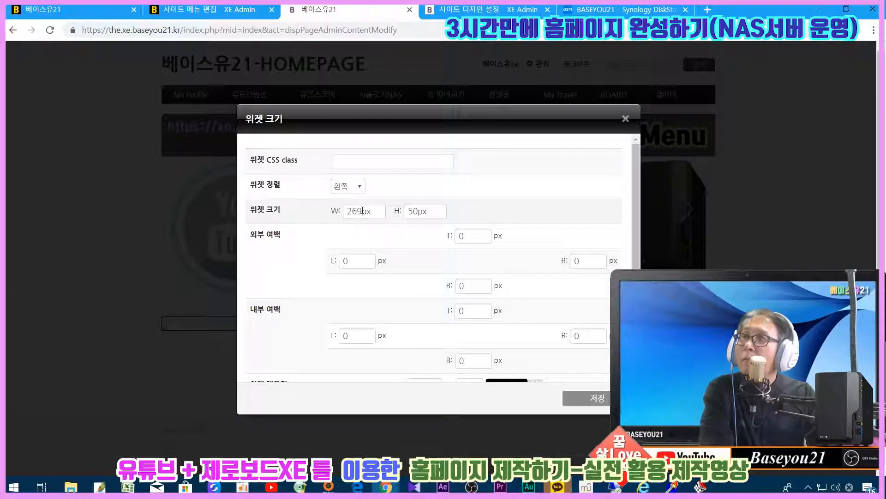
# Set the box widget's size to 310 px wide and 20 px high, then save the page.
pyautogui.moveTo(368, 211); pyautogui.dragTo(297, 208)
pyautogui.write('310')
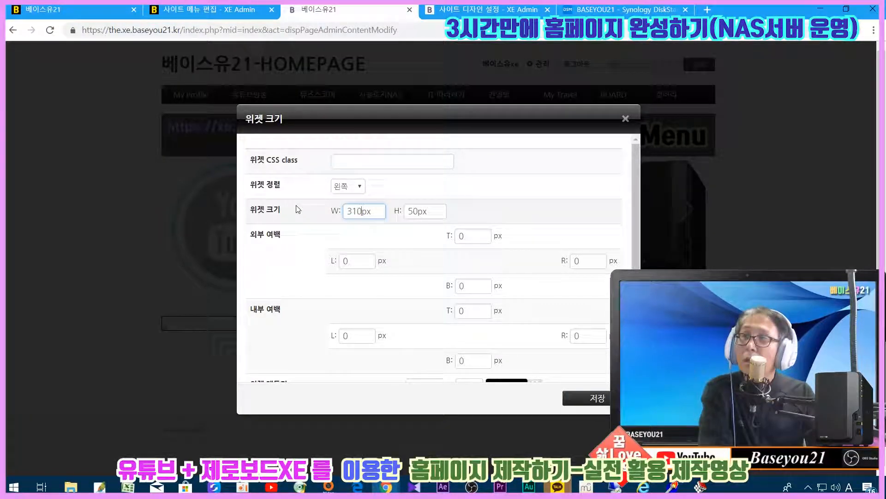
pyautogui.moveTo(412, 211); pyautogui.dragTo(400, 215)
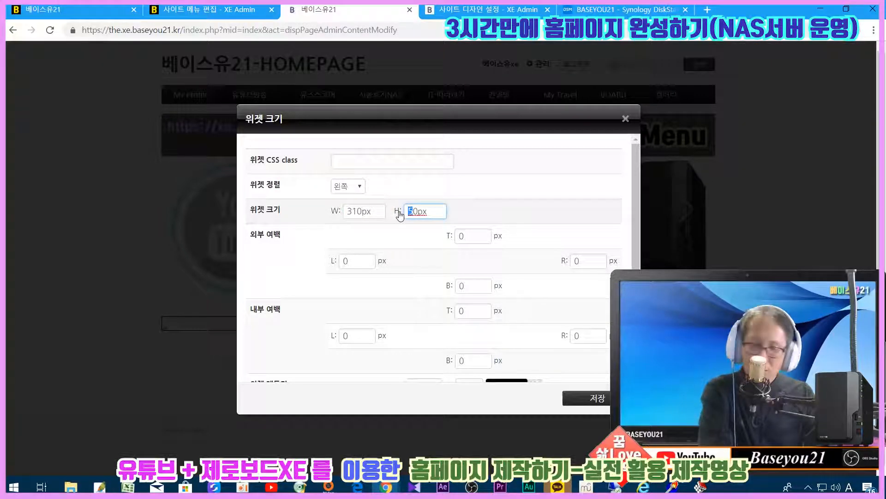
pyautogui.write('2')
pyautogui.click(589, 399)
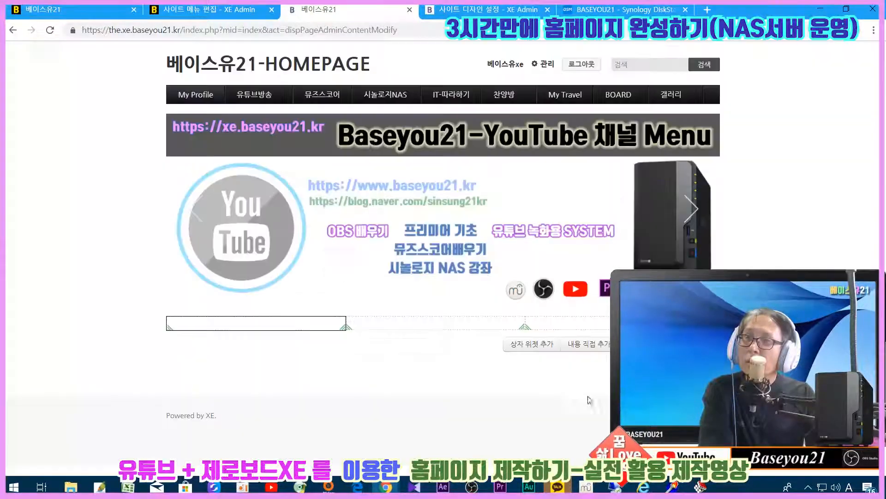
pyautogui.click(706, 344)
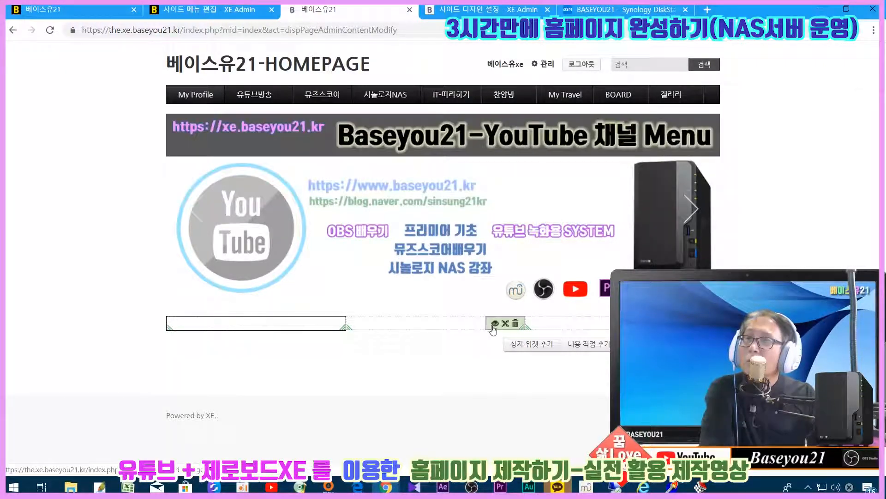
# Reopen the page for editing and give the middle box widget a 1 px border on all four sides.
pyautogui.moveTo(230, 319)
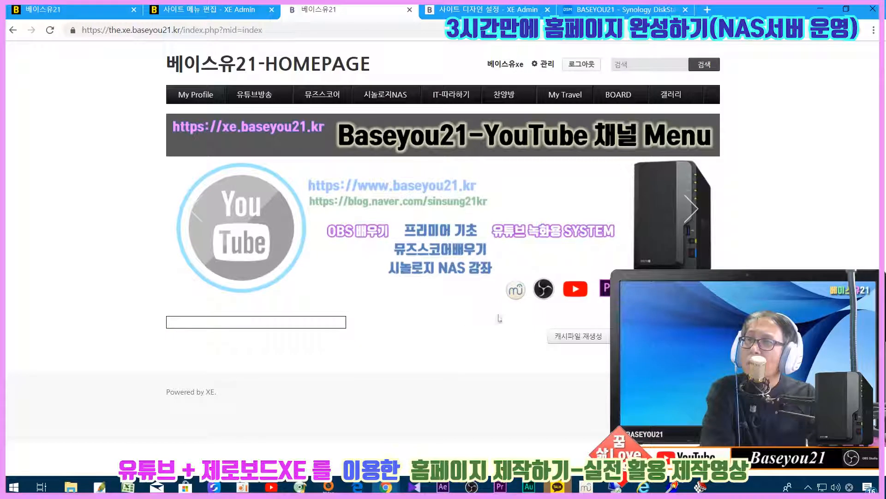
pyautogui.click(639, 336)
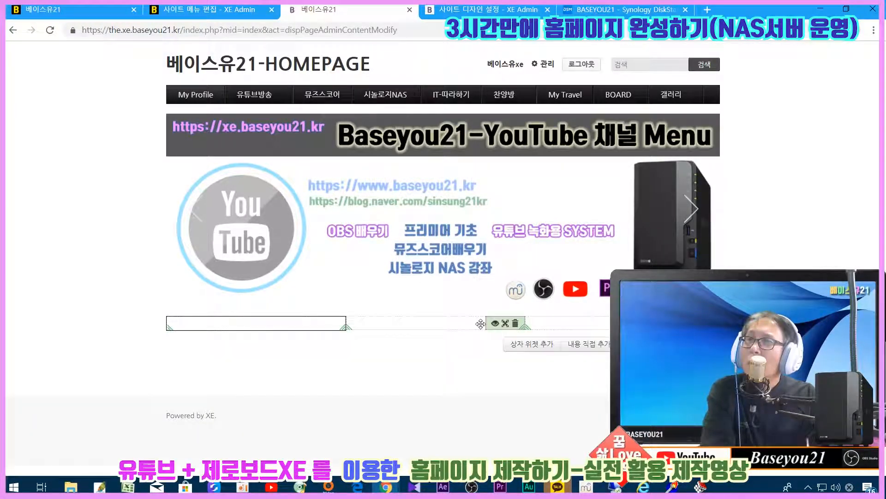
pyautogui.click(494, 326)
pyautogui.scroll(-4, 452, 291)
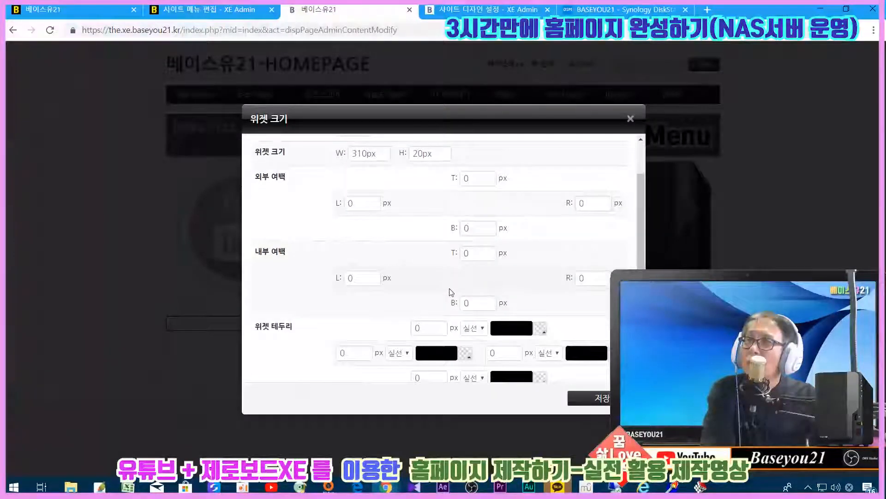
pyautogui.doubleClick(421, 211)
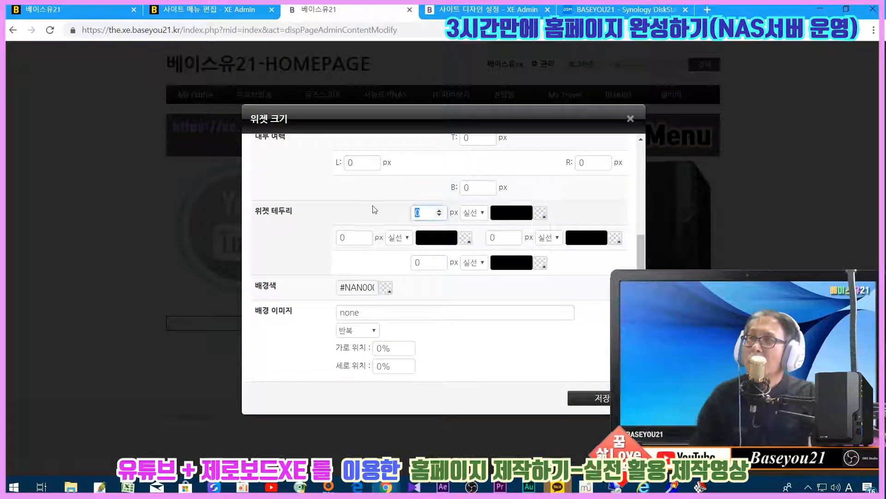
pyautogui.write('1')
pyautogui.doubleClick(496, 240)
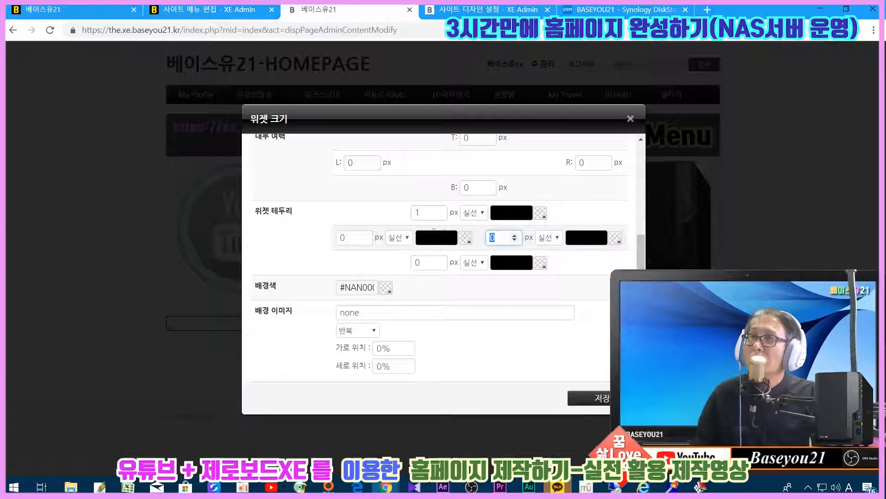
pyautogui.moveTo(349, 239); pyautogui.dragTo(321, 238)
pyautogui.write('1')
pyautogui.moveTo(424, 264); pyautogui.dragTo(381, 264)
pyautogui.write('1')
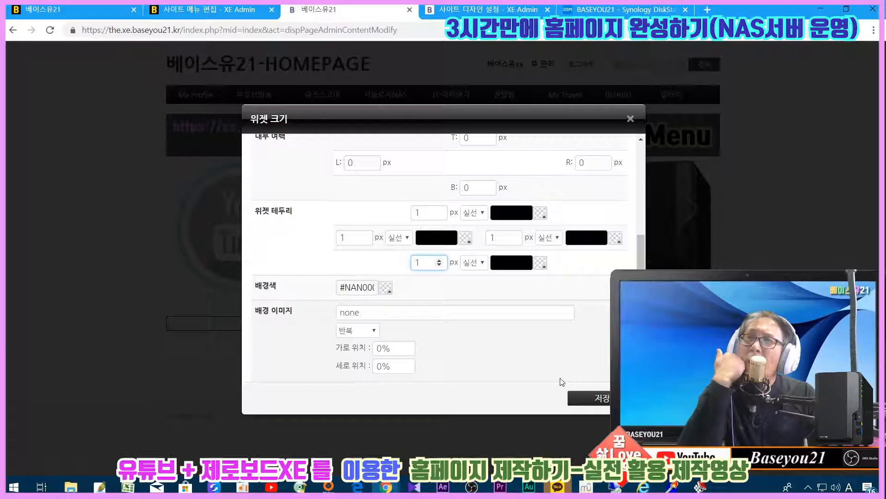
pyautogui.click(603, 400)
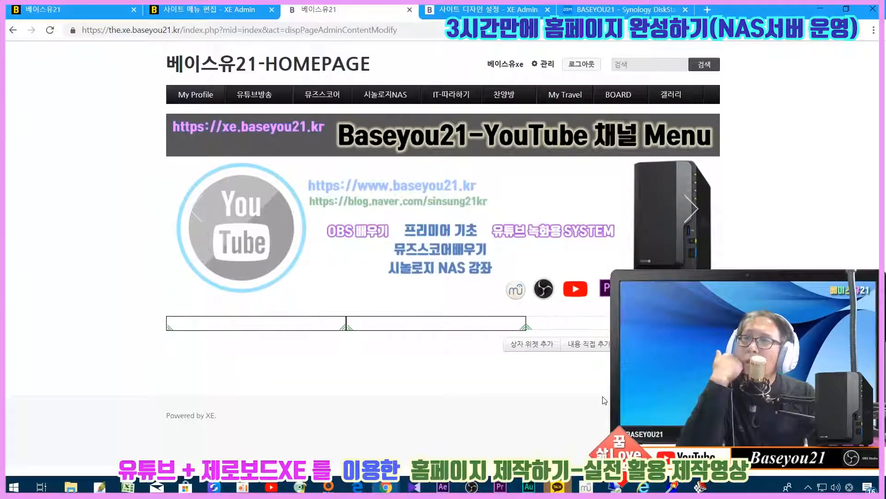
# Give the third box widget a 1 px border on all four sides and save the page.
pyautogui.click(687, 323)
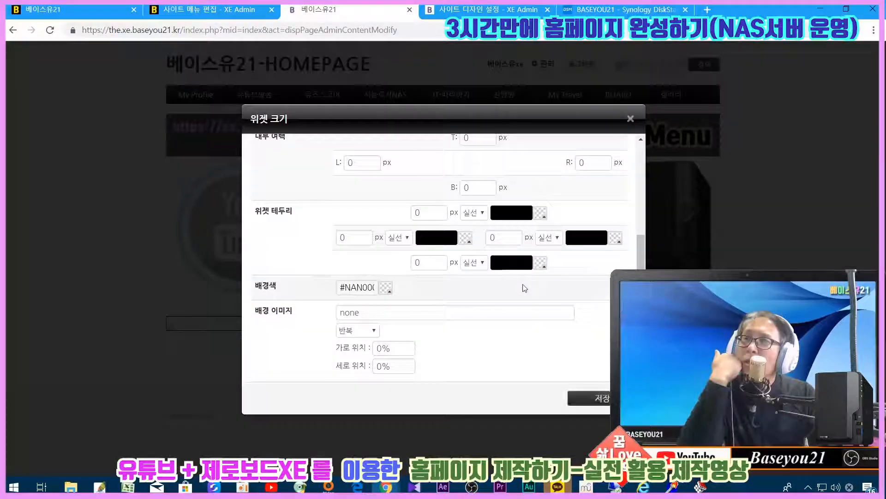
pyautogui.moveTo(430, 212); pyautogui.dragTo(373, 214)
pyautogui.write('1')
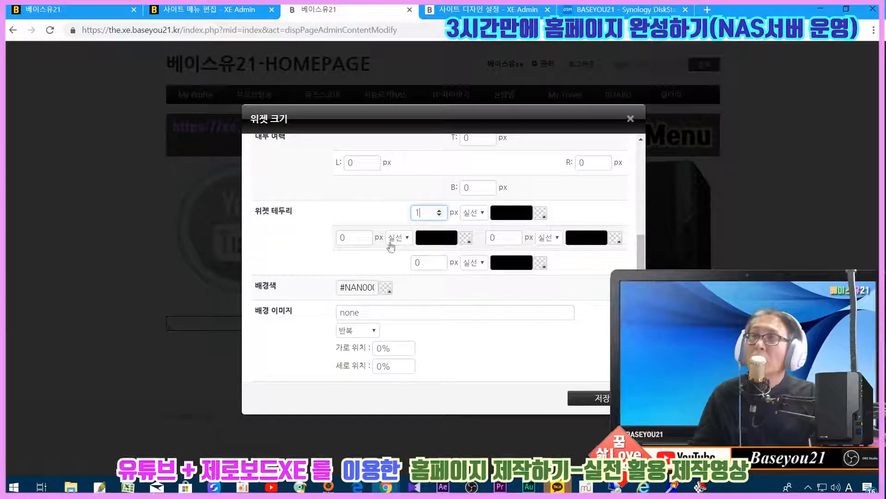
pyautogui.doubleClick(357, 233)
pyautogui.write('1')
pyautogui.doubleClick(421, 262)
pyautogui.write('1')
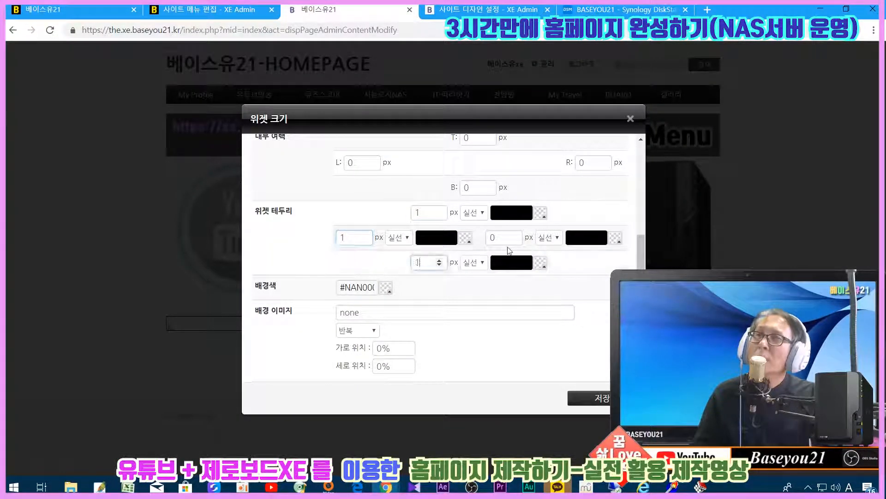
pyautogui.doubleClick(495, 237)
pyautogui.write('1')
pyautogui.click(585, 397)
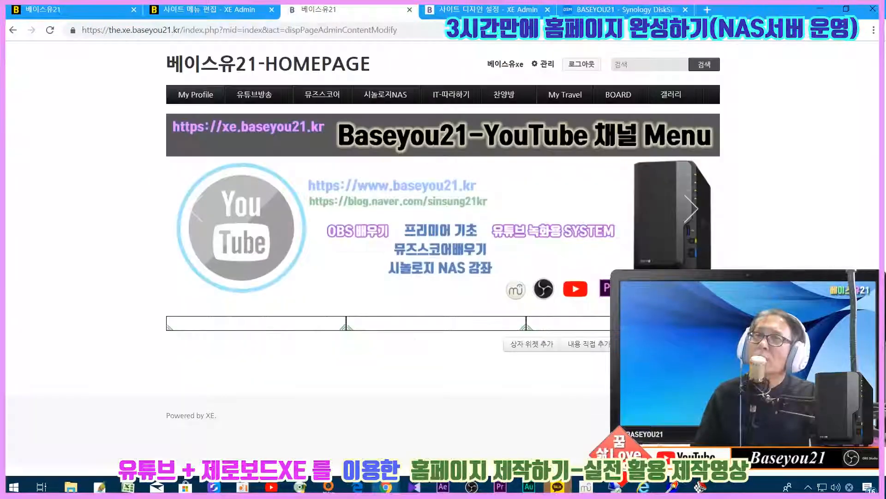
pyautogui.click(707, 368)
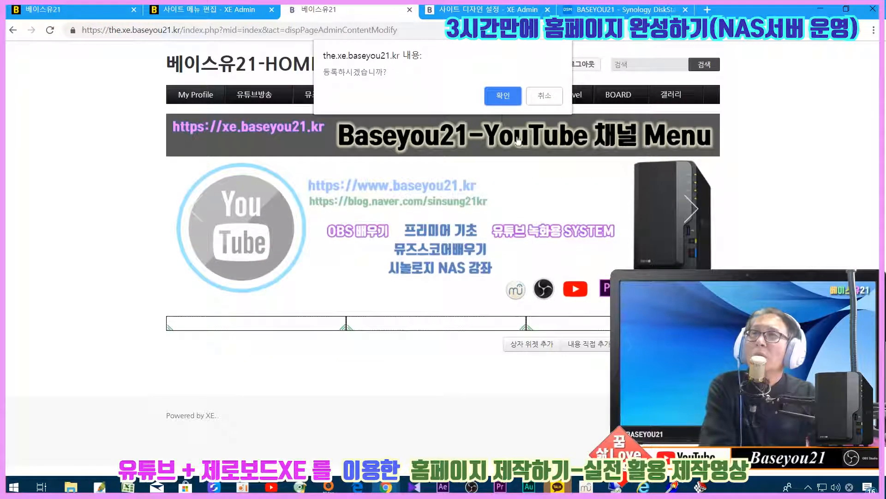
pyautogui.click(503, 96)
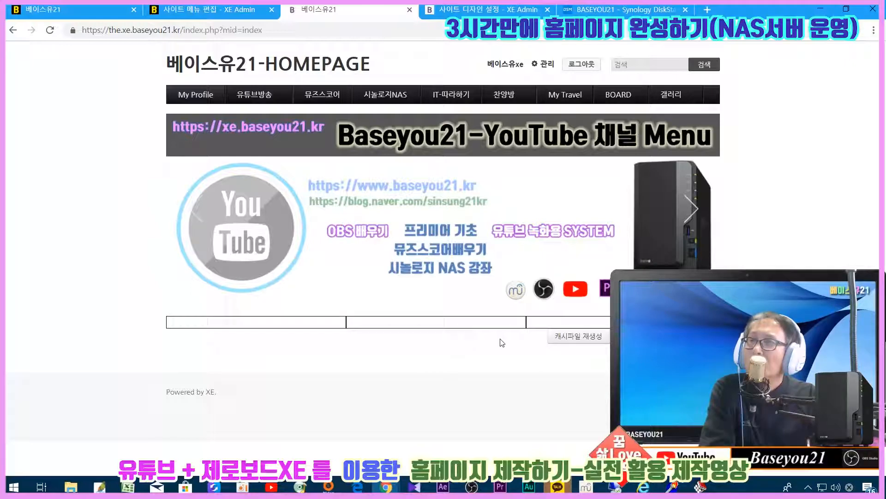
# Reopen the page for editing and check the size and alignment settings of the first and middle box widgets.
pyautogui.click(696, 336)
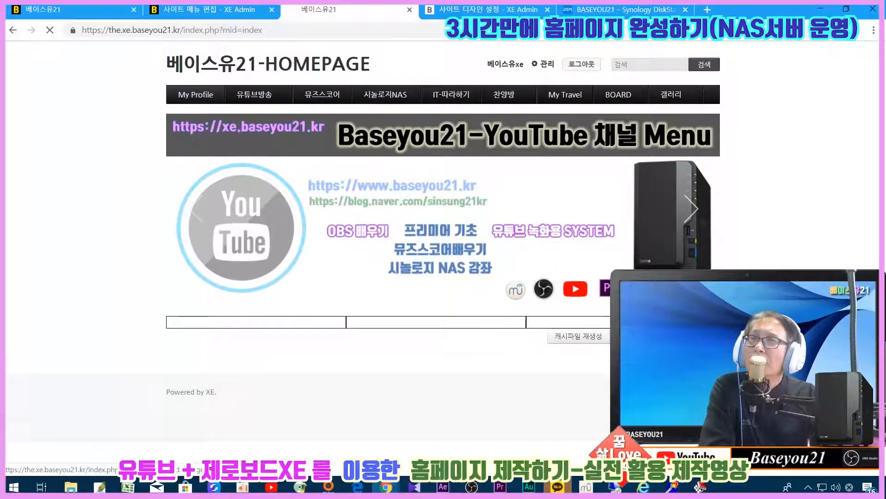
pyautogui.click(327, 339)
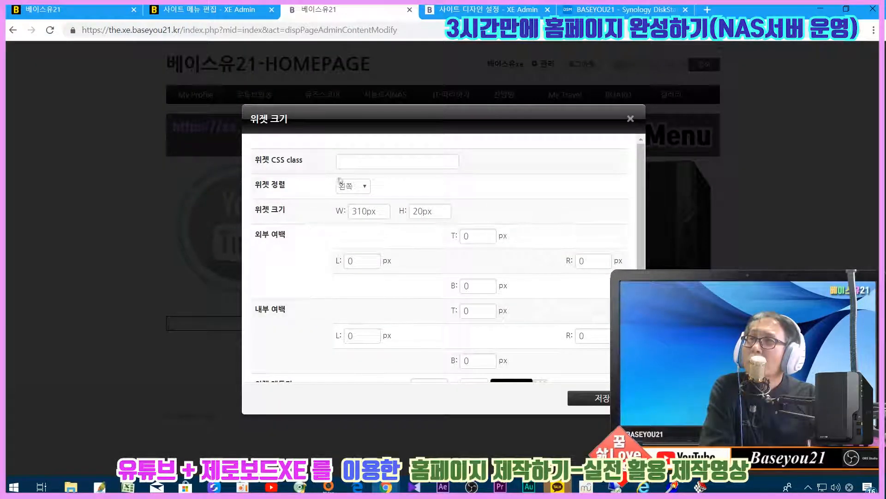
pyautogui.click(588, 397)
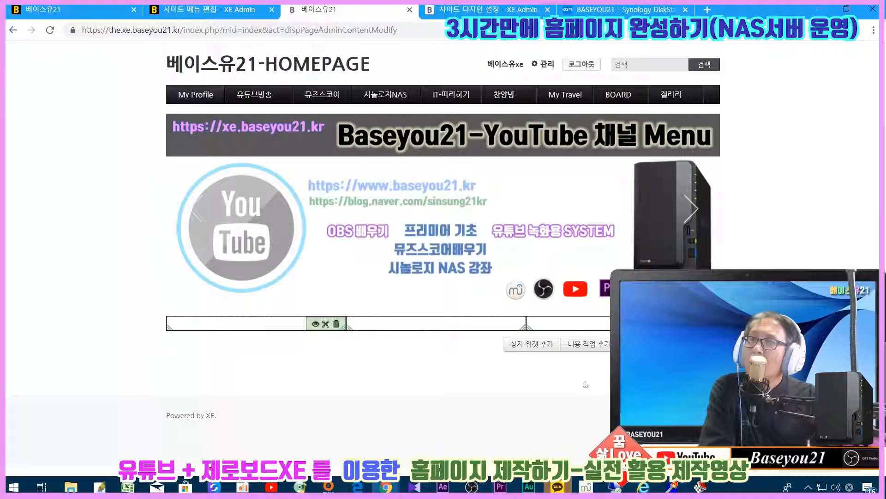
pyautogui.click(506, 324)
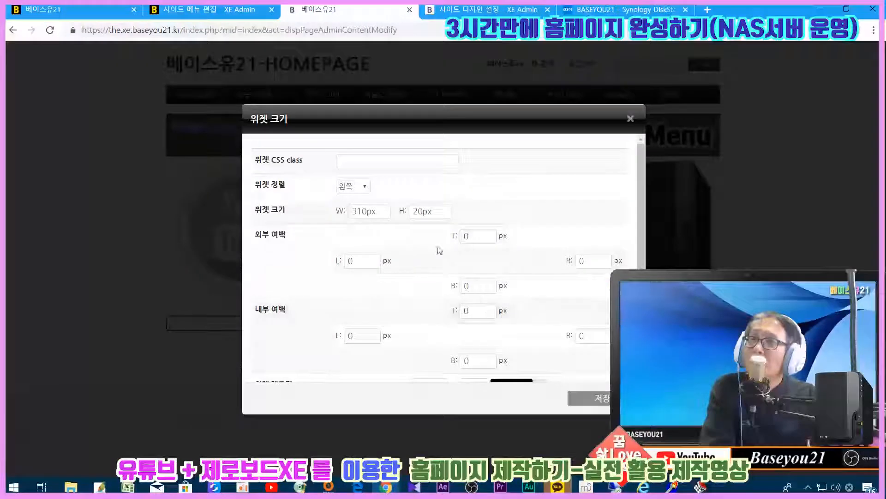
pyautogui.click(356, 186)
pyautogui.click(431, 195)
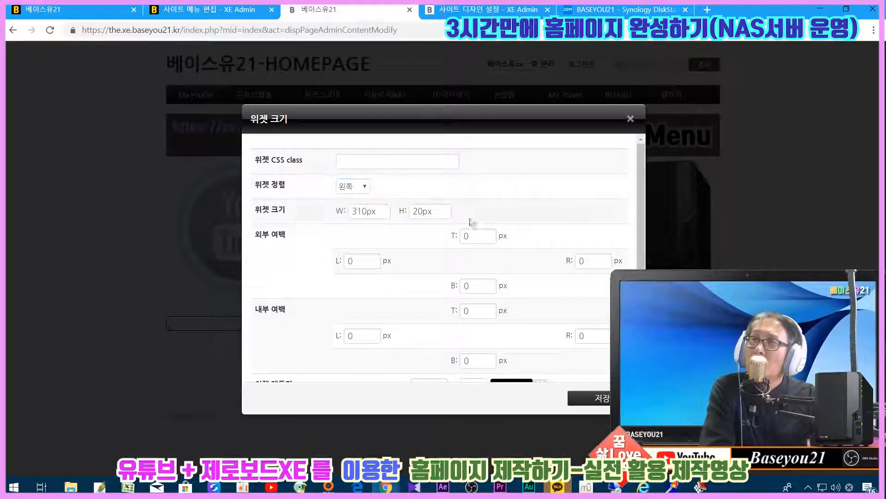
pyautogui.click(587, 398)
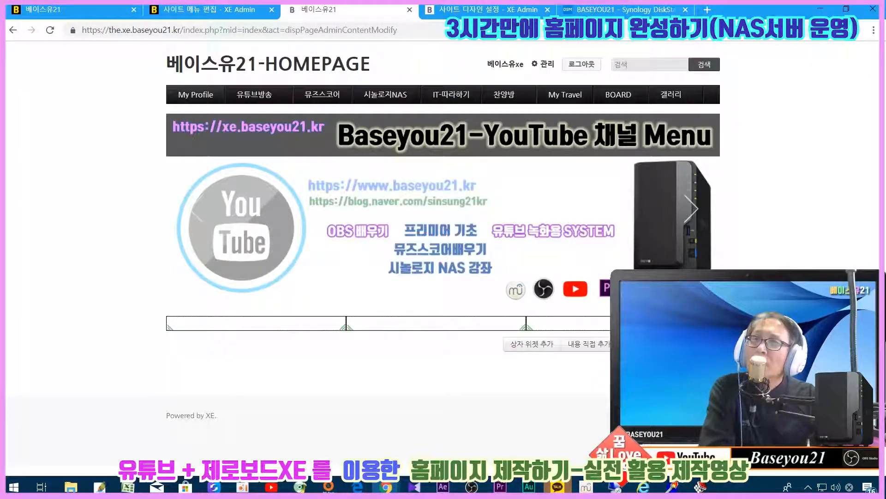
# Change the third box widget's alignment to 오른쪽 (right) and save the page.
pyautogui.click(686, 325)
pyautogui.click(352, 187)
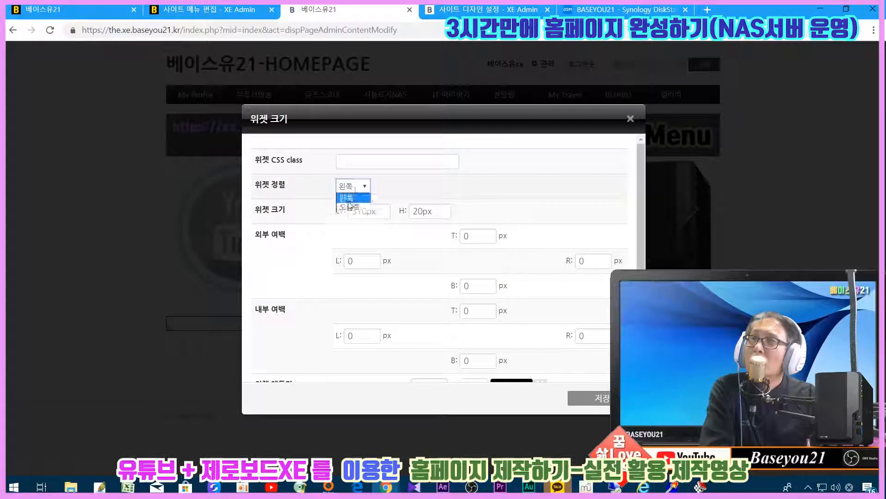
pyautogui.click(351, 204)
pyautogui.click(587, 398)
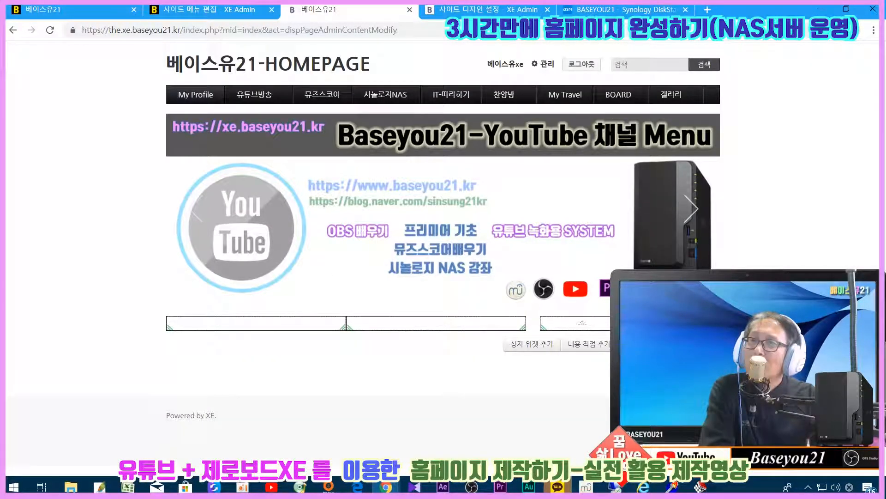
pyautogui.click(705, 344)
pyautogui.click(504, 97)
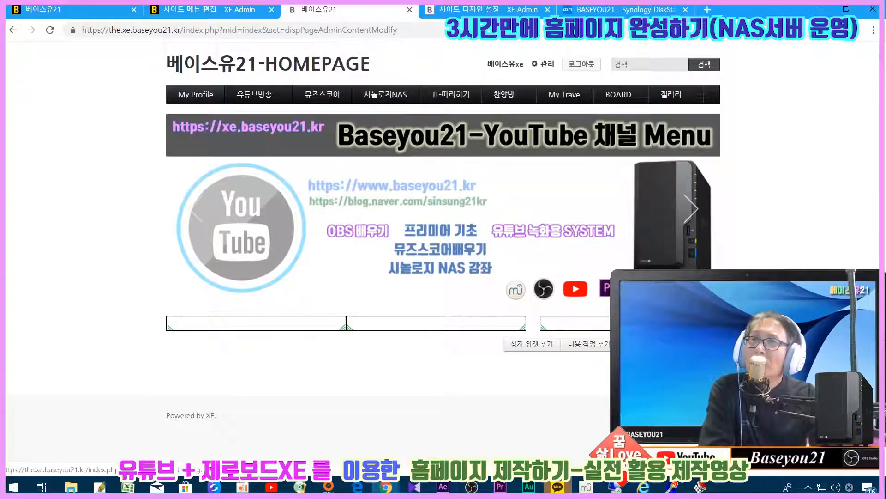
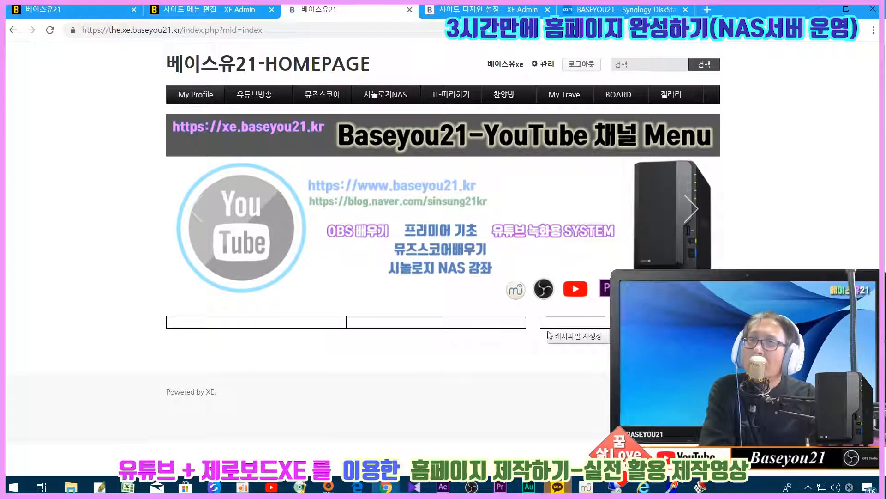
# Reopen the page for editing and set the first box widget's right inner margin (내부 여백) to 10 px.
pyautogui.click(672, 336)
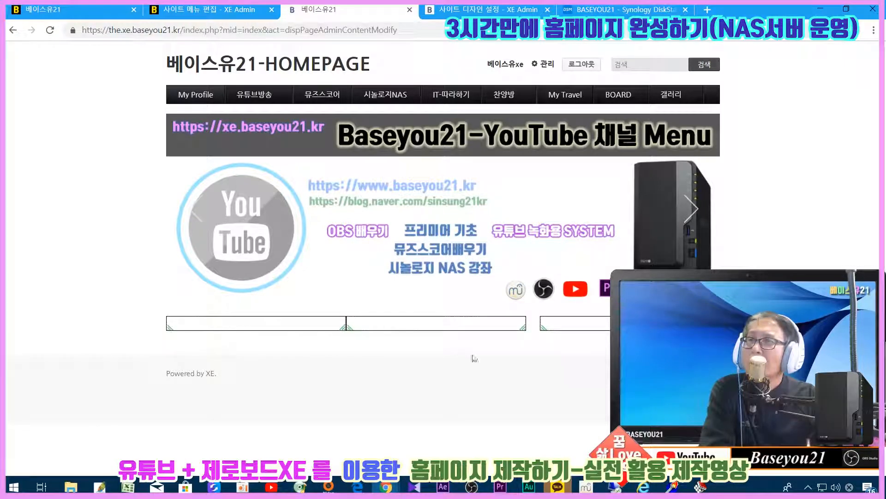
pyautogui.moveTo(349, 323)
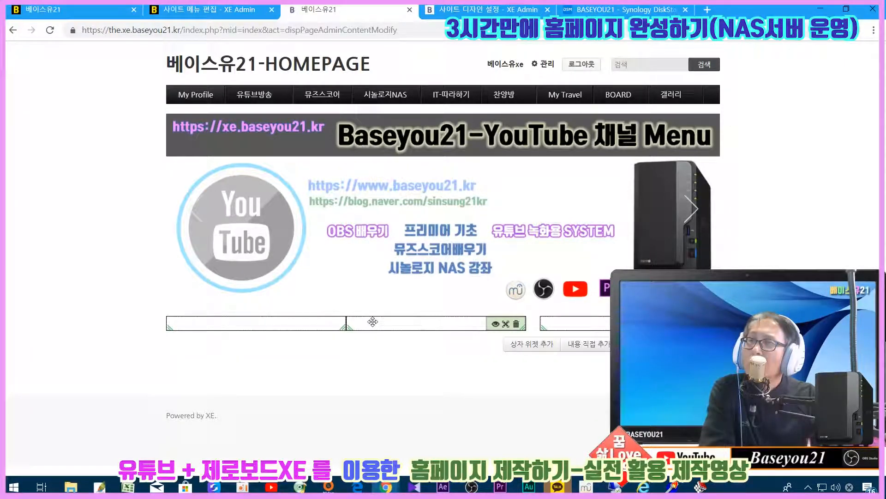
pyautogui.moveTo(283, 320)
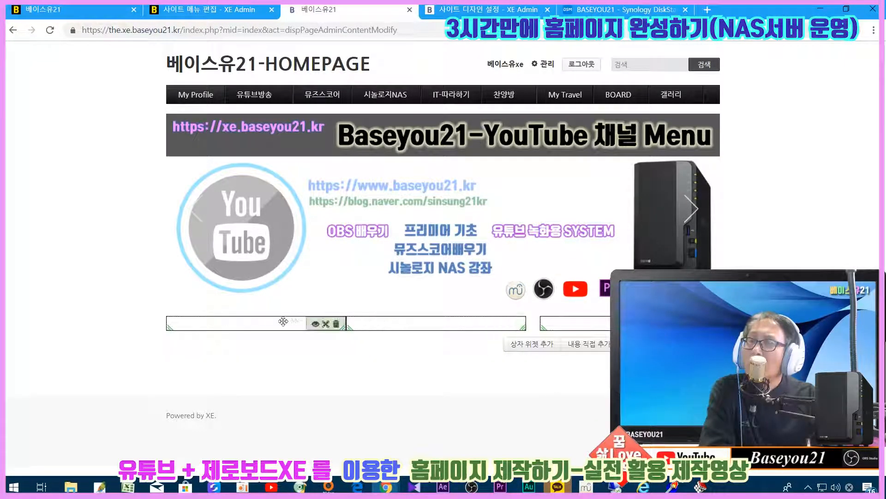
pyautogui.click(314, 328)
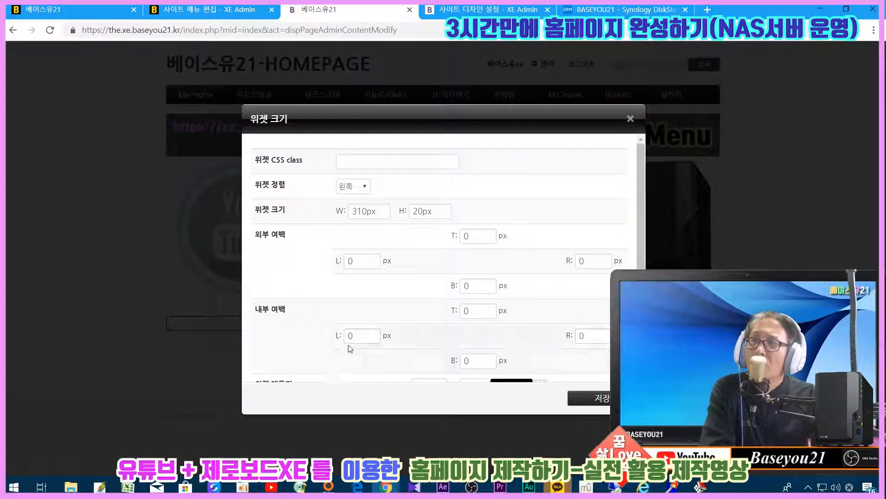
pyautogui.click(582, 337)
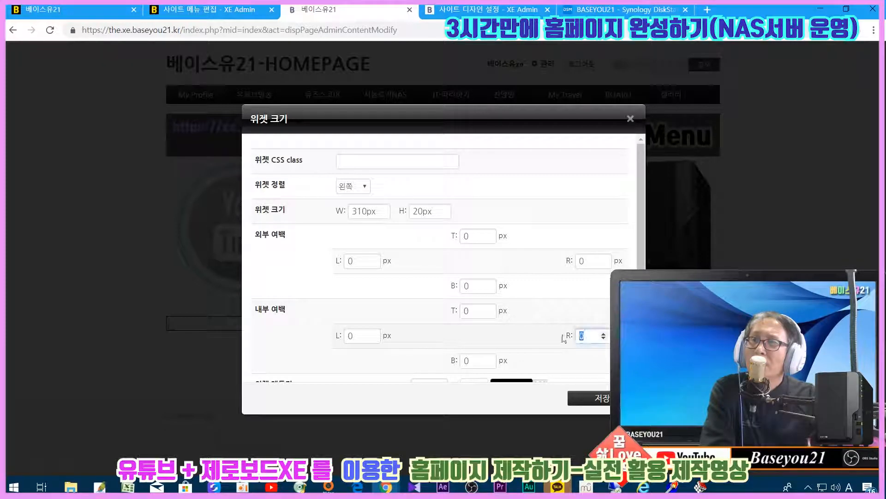
pyautogui.write('10')
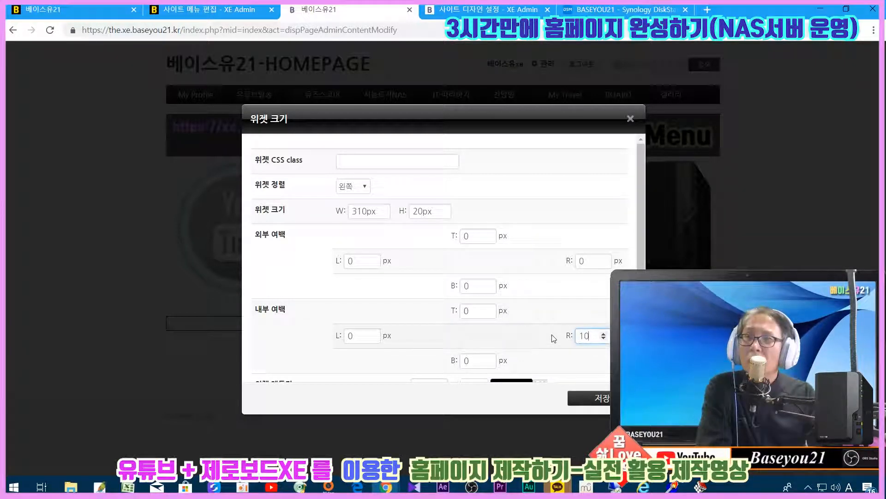
pyautogui.click(580, 396)
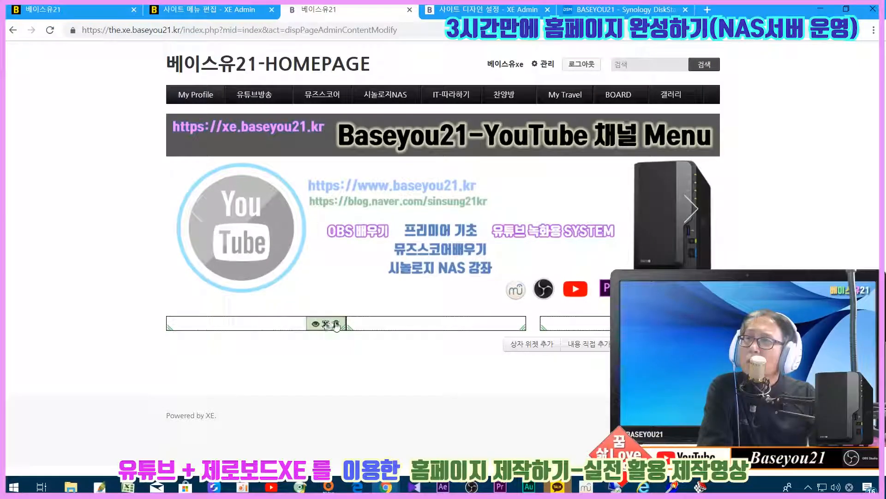
# Clear the first box widget's right inner margin and set its right outer margin (외부 여백) to 10 px.
pyautogui.click(315, 325)
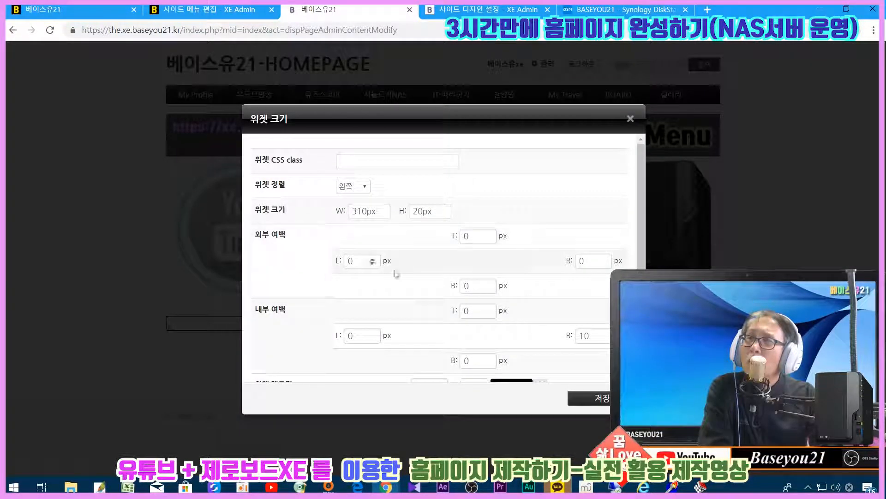
pyautogui.doubleClick(585, 335)
pyautogui.press('BackSpace')
pyautogui.doubleClick(583, 261)
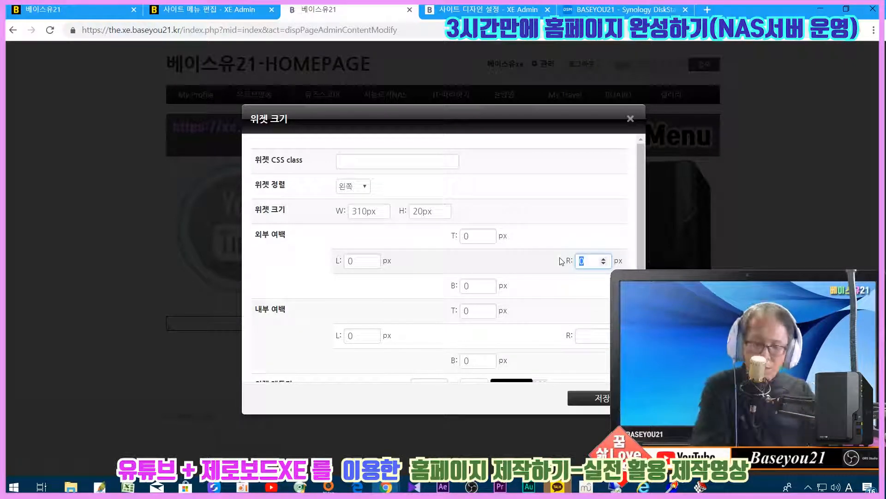
pyautogui.click(583, 398)
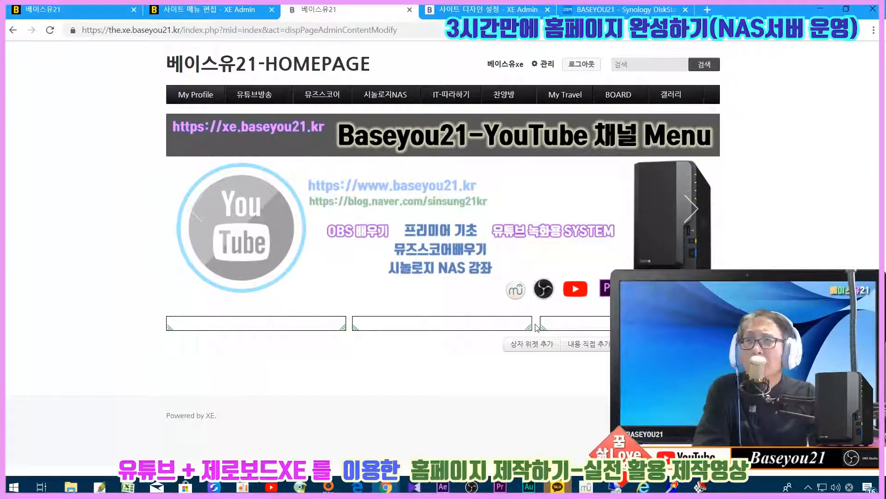
pyautogui.moveTo(375, 324)
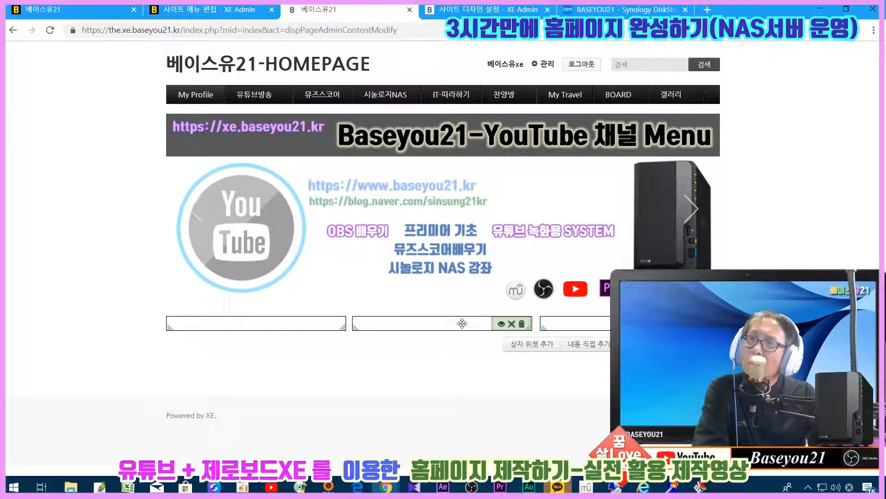
pyautogui.click(501, 325)
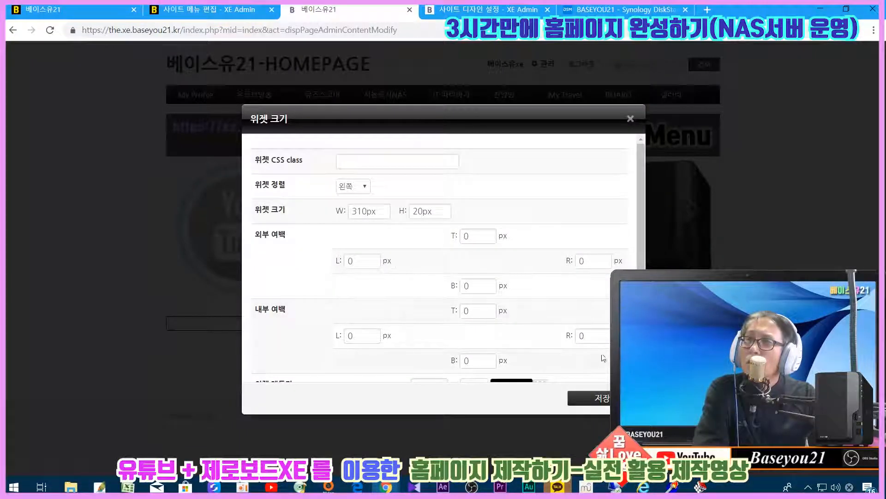
pyautogui.click(633, 126)
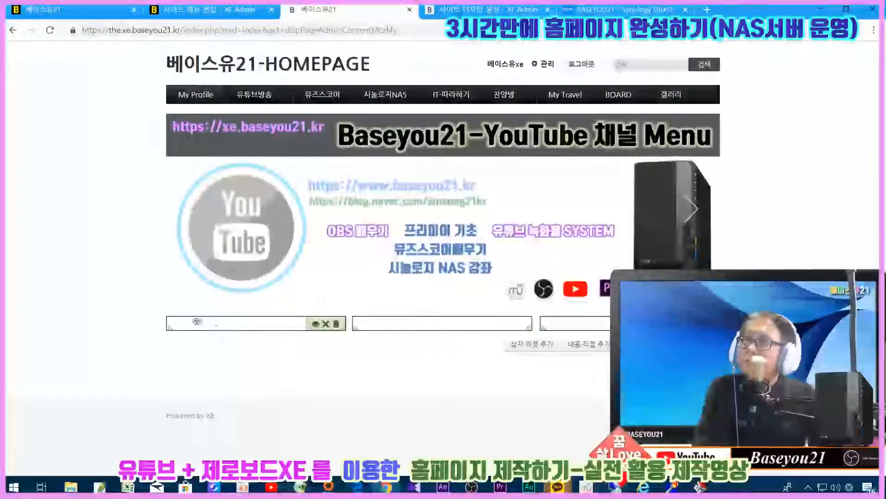
# Set the first box widget's right outer margin (외부 여백) to 5 px.
pyautogui.click(315, 326)
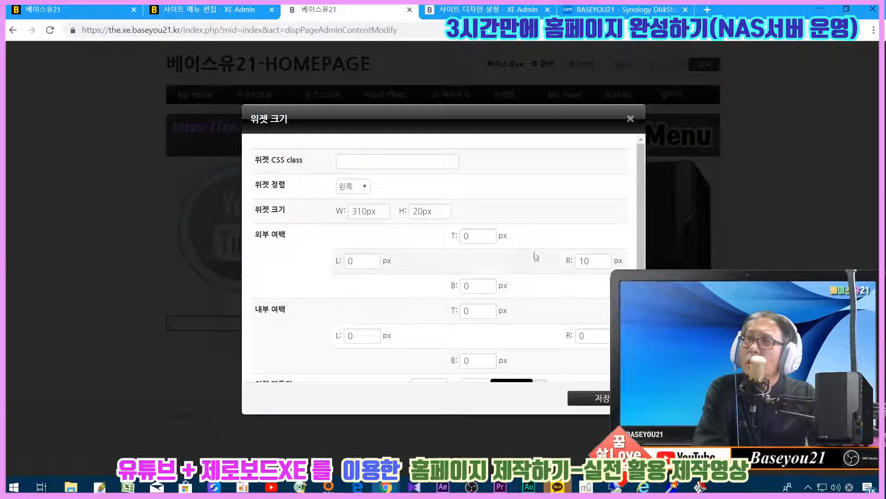
pyautogui.moveTo(585, 261); pyautogui.dragTo(488, 240)
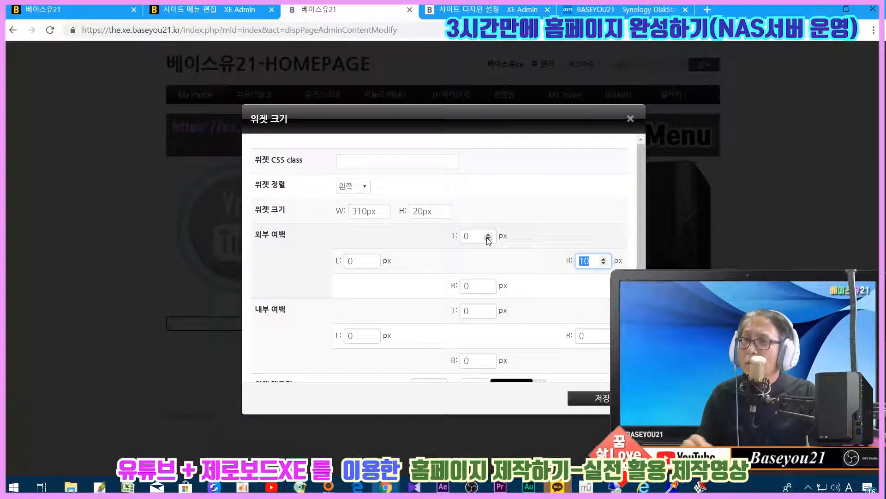
pyautogui.write('5')
pyautogui.click(583, 390)
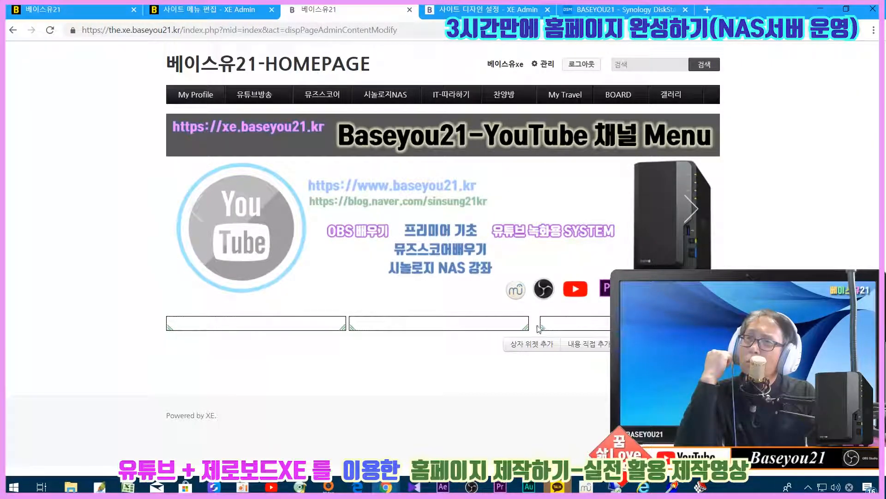
pyautogui.moveTo(490, 328)
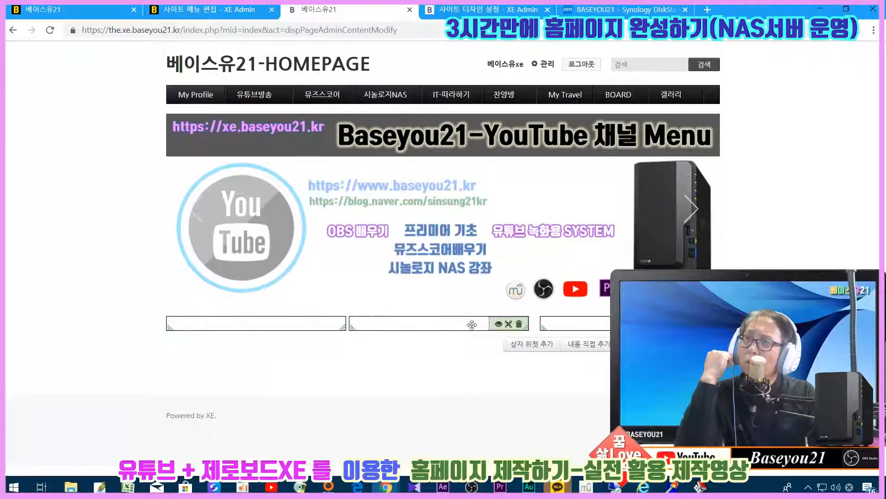
pyautogui.moveTo(326, 329)
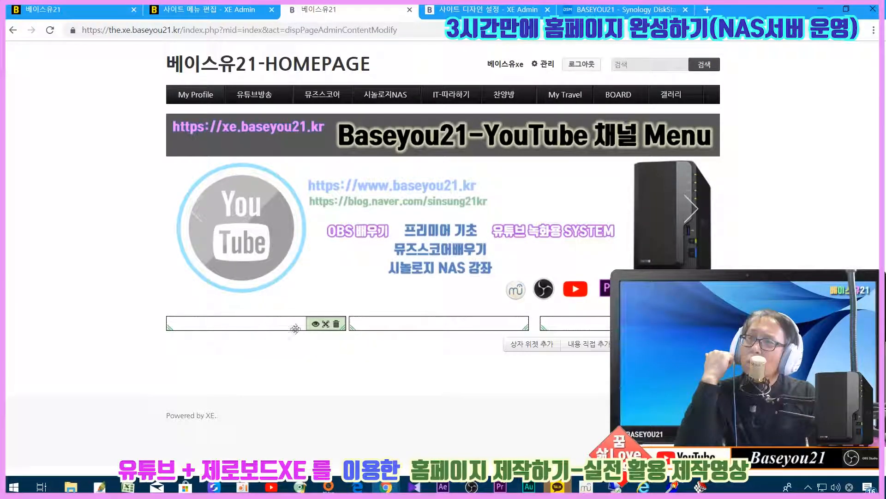
pyautogui.click(325, 324)
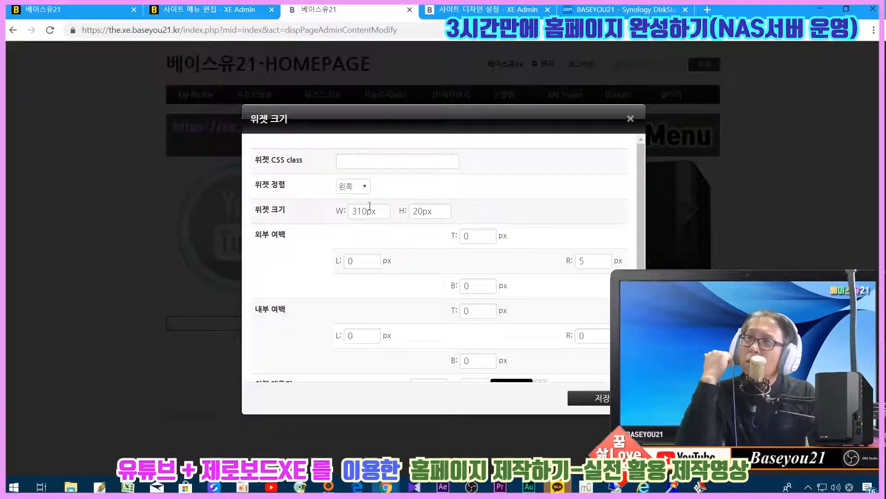
pyautogui.click(631, 119)
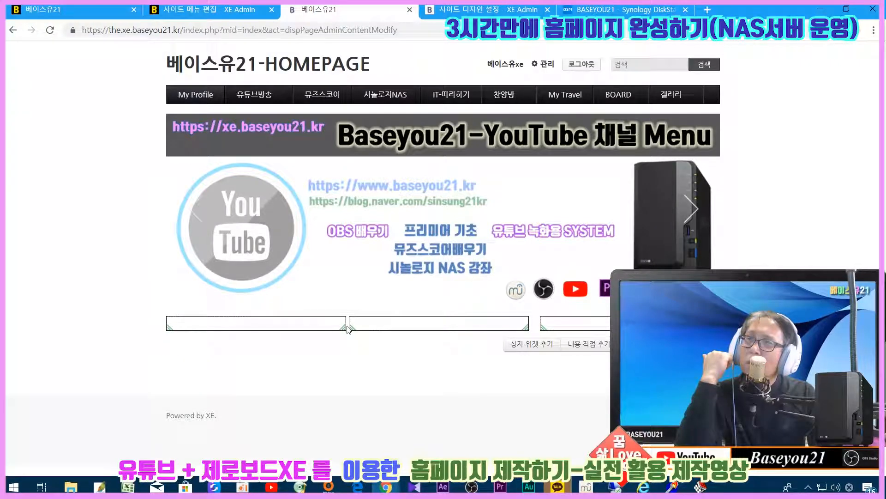
# Set the first box widget's width to 315 px.
pyautogui.moveTo(310, 325)
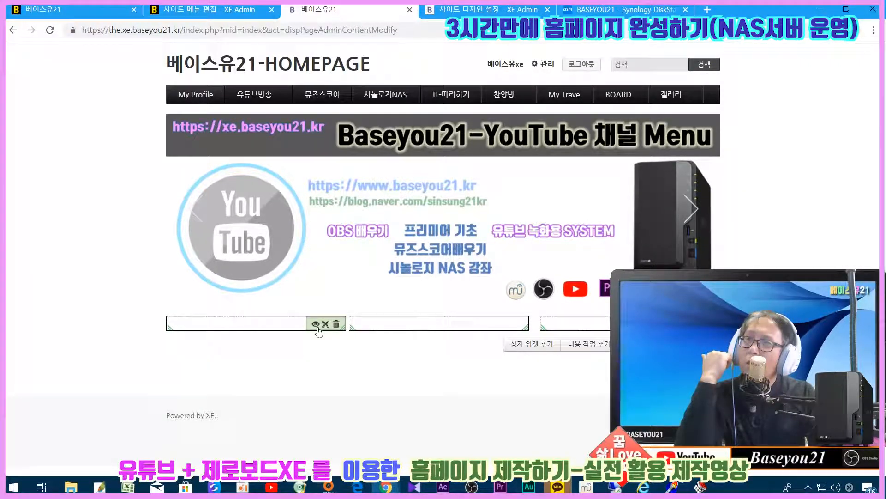
pyautogui.click(316, 325)
pyautogui.click(364, 211)
pyautogui.press('BackSpace')
pyautogui.write('5')
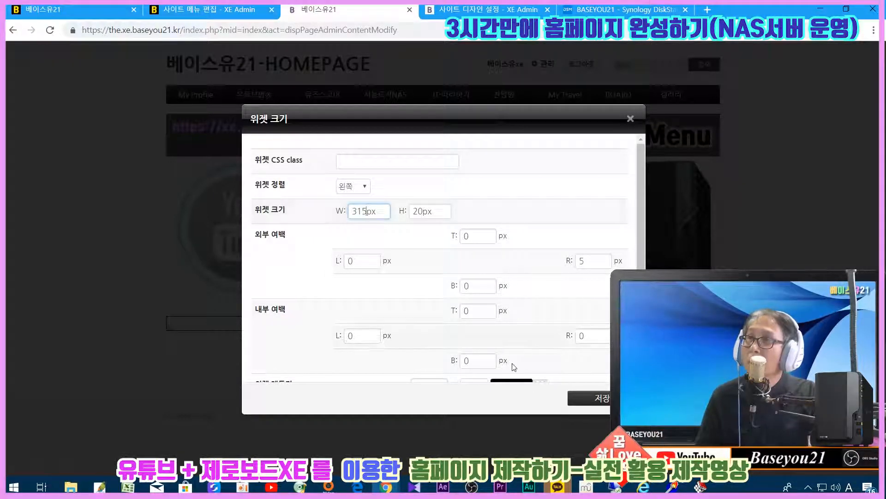
pyautogui.click(587, 402)
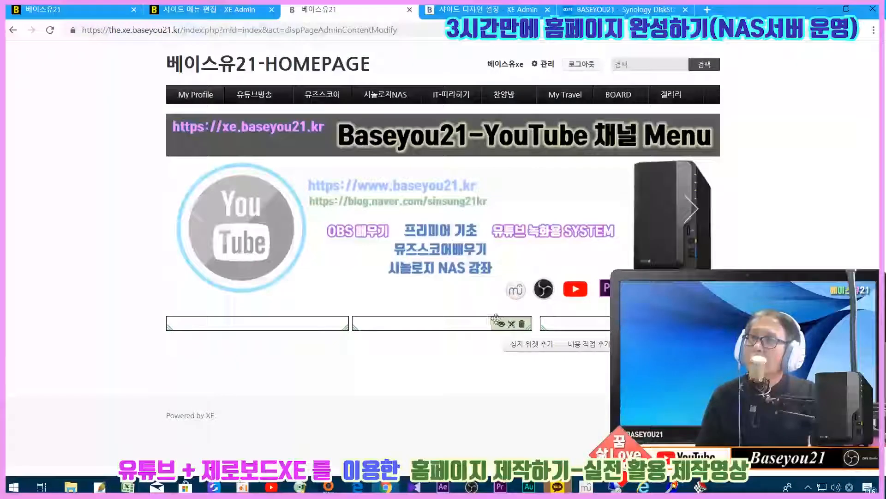
# Set the middle box widget's width to 315 px.
pyautogui.click(501, 324)
pyautogui.click(367, 211)
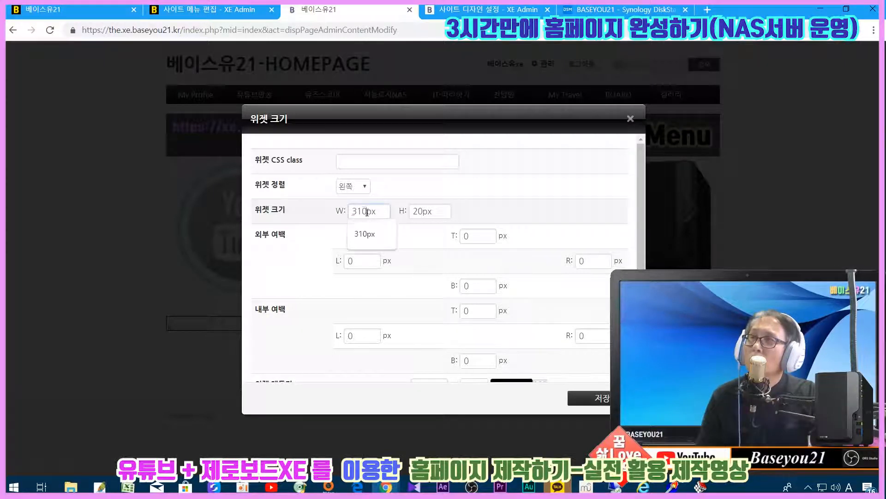
pyautogui.press('BackSpace')
pyautogui.write('5')
pyautogui.click(587, 395)
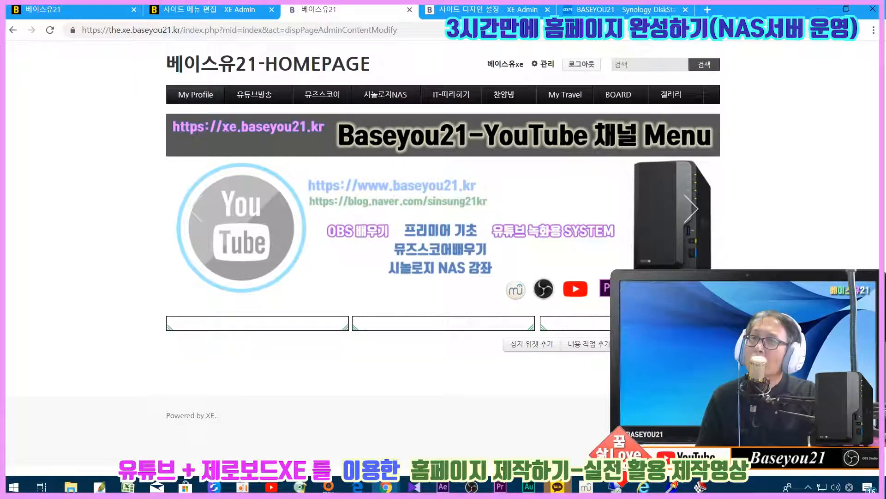
# Set the third box widget's width to 315 px.
pyautogui.click(689, 325)
pyautogui.moveTo(367, 211); pyautogui.dragTo(361, 211)
pyautogui.write('5')
pyautogui.click(586, 397)
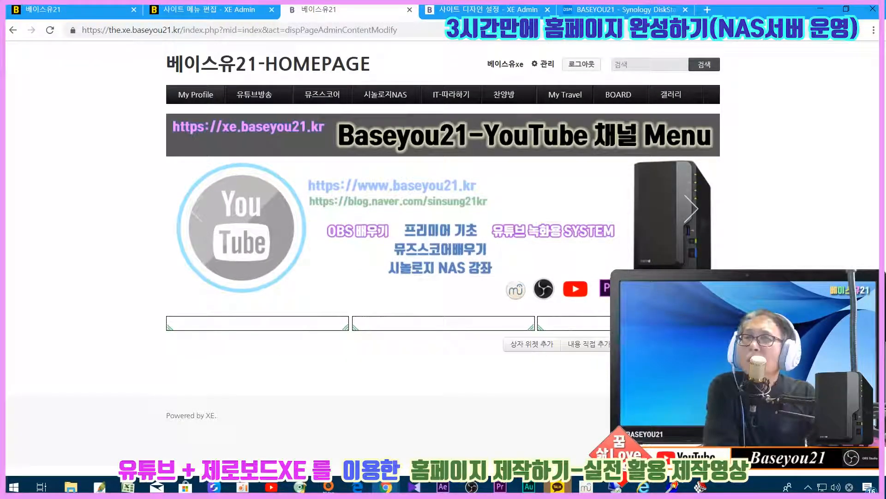
# Save the page with the resized box widgets and reopen it for editing.
pyautogui.click(706, 365)
pyautogui.click(500, 95)
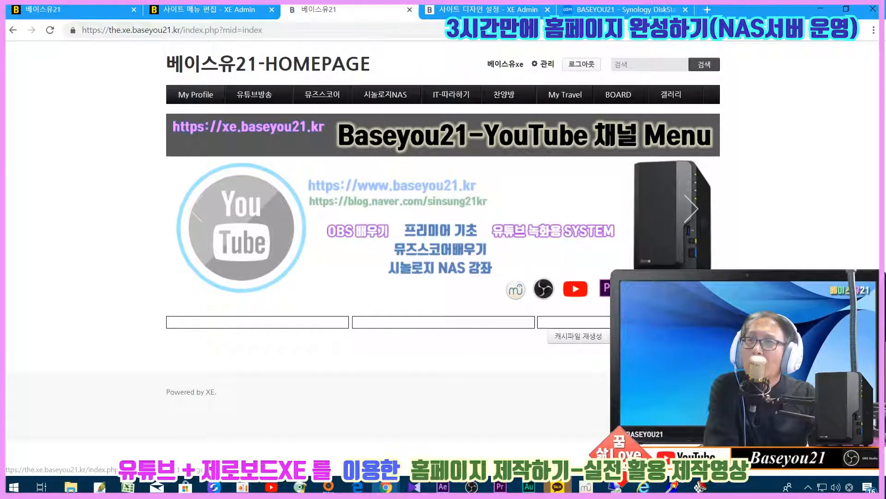
pyautogui.click(691, 336)
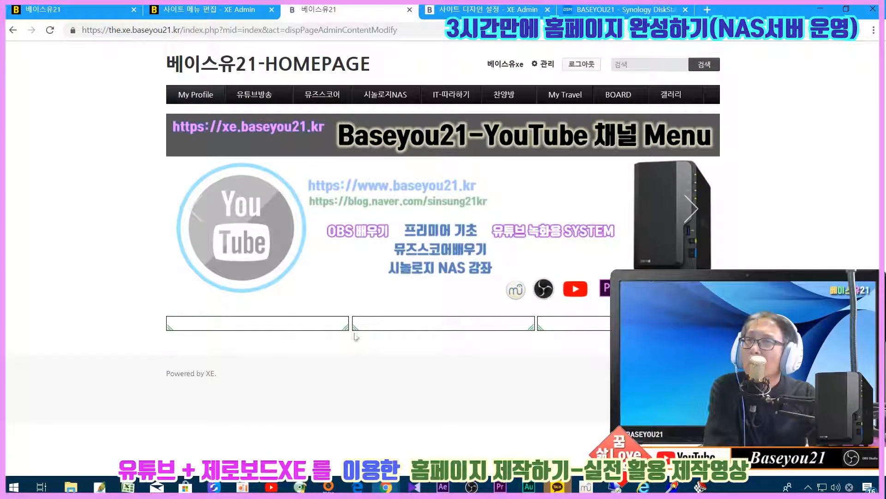
# Set the first box widget's height to 100 px.
pyautogui.click(324, 323)
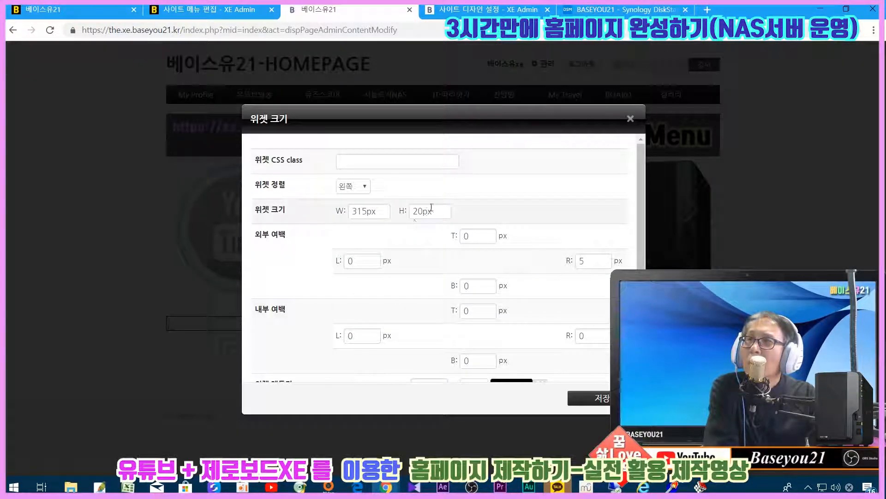
pyautogui.moveTo(422, 211); pyautogui.dragTo(401, 213)
pyautogui.write('100')
pyautogui.click(596, 397)
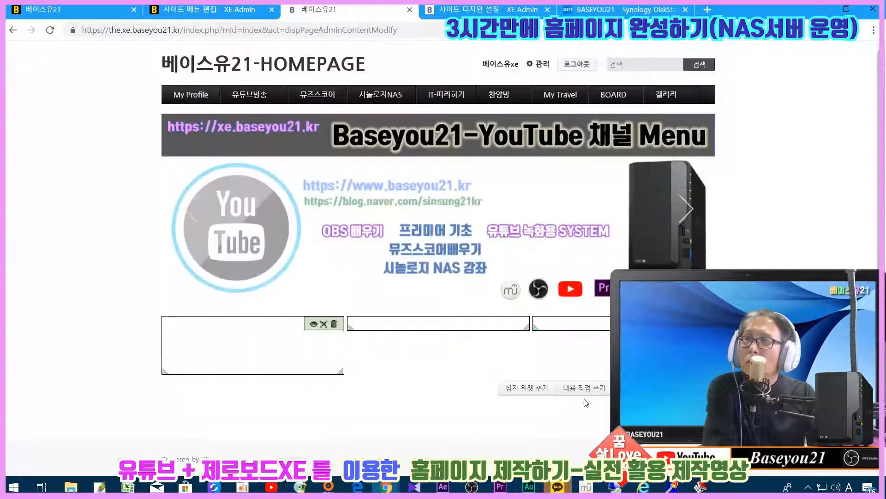
# Set the first box widget's height to 315 px.
pyautogui.moveTo(328, 322)
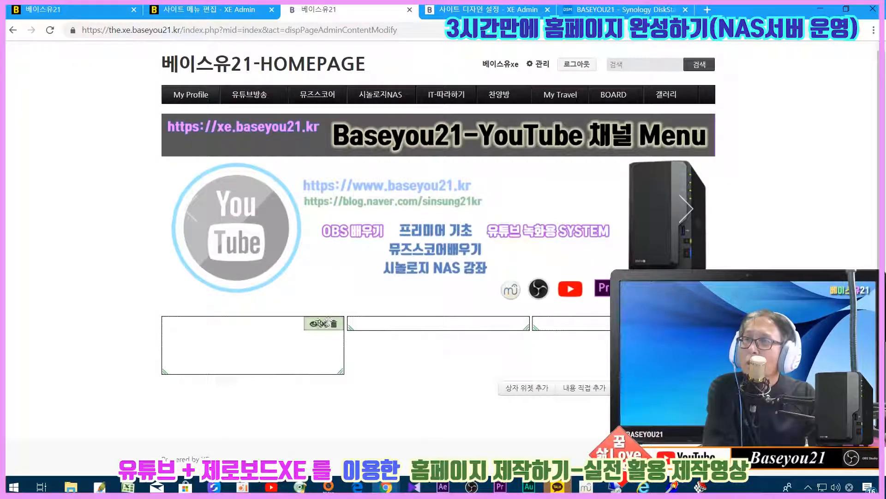
pyautogui.click(313, 322)
pyautogui.moveTo(422, 211); pyautogui.dragTo(397, 208)
pyautogui.write('315')
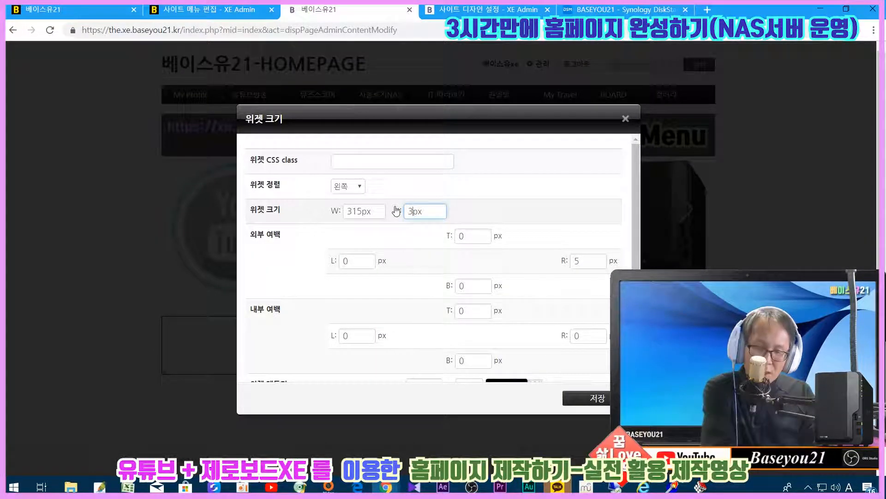
pyautogui.click(591, 393)
# Set the first box widget's height to 280 px.
pyautogui.scroll(-3, 531, 330)
pyautogui.moveTo(511, 169)
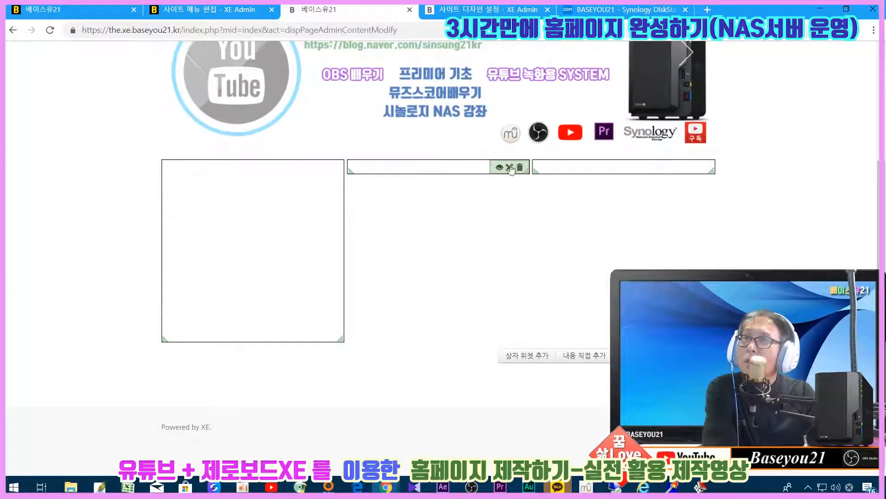
pyautogui.click(324, 167)
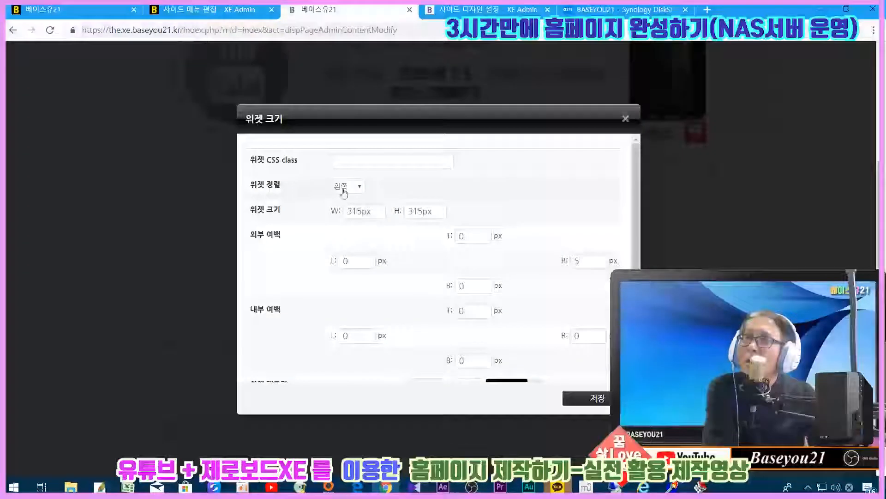
pyautogui.moveTo(408, 212); pyautogui.dragTo(424, 211)
pyautogui.write('280')
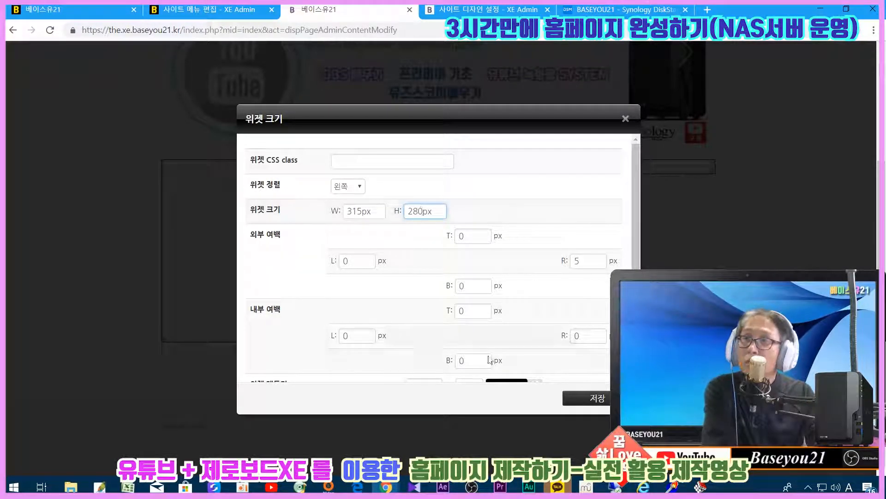
pyautogui.click(583, 398)
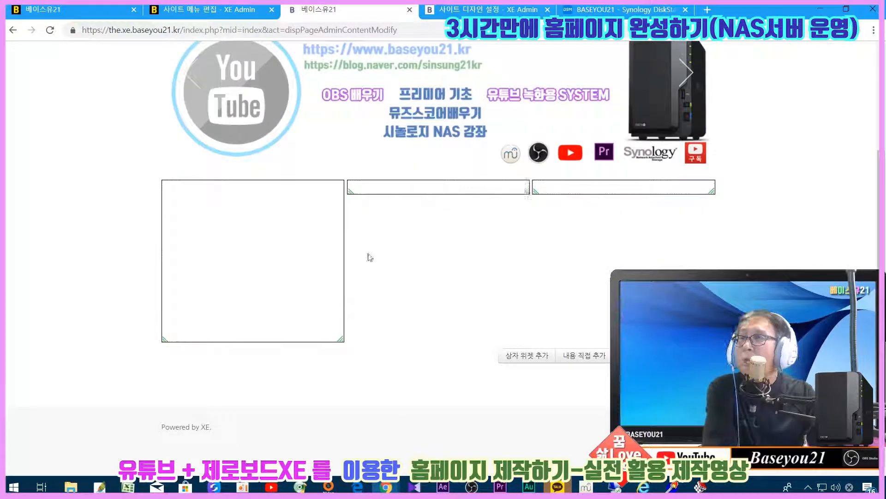
# Set the first box widget's height to 250 px.
pyautogui.click(322, 187)
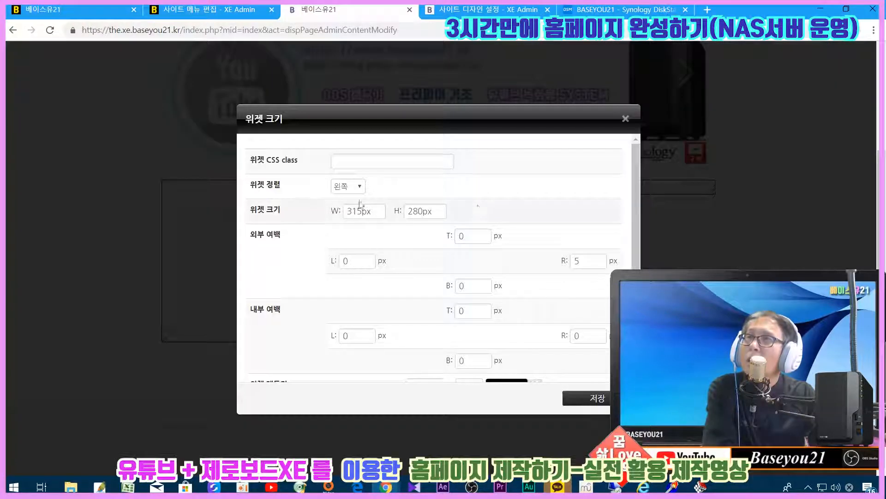
pyautogui.click(416, 210)
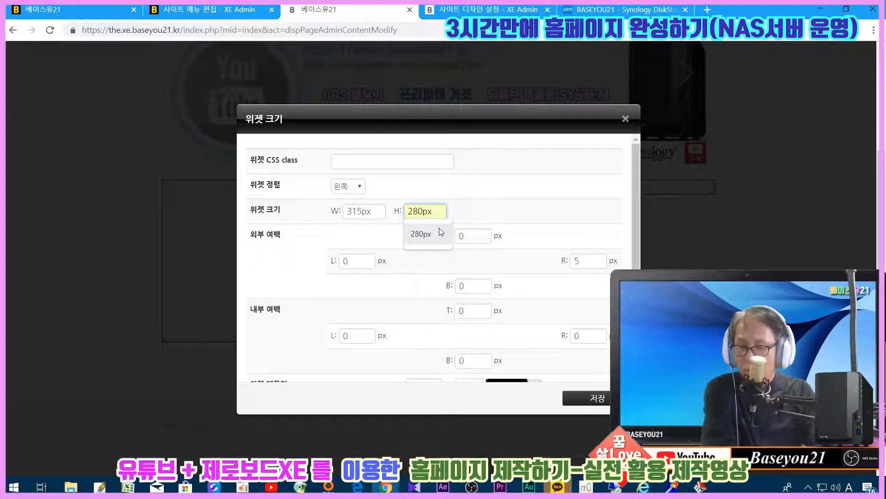
pyautogui.press('BackSpace')
pyautogui.press('BackSpace')
pyautogui.press('BackSpace')
pyautogui.press('BackSpace')
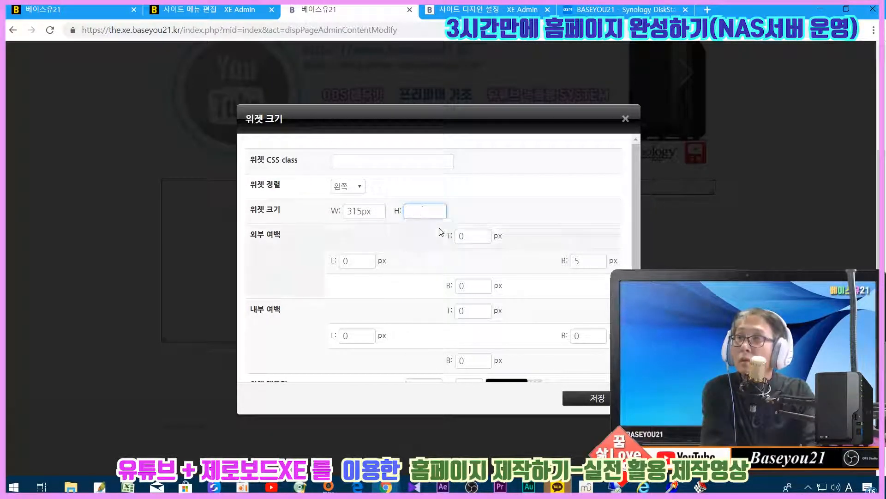
pyautogui.write('285')
pyautogui.press('BackSpace')
pyautogui.press('BackSpace')
pyautogui.press('BackSpace')
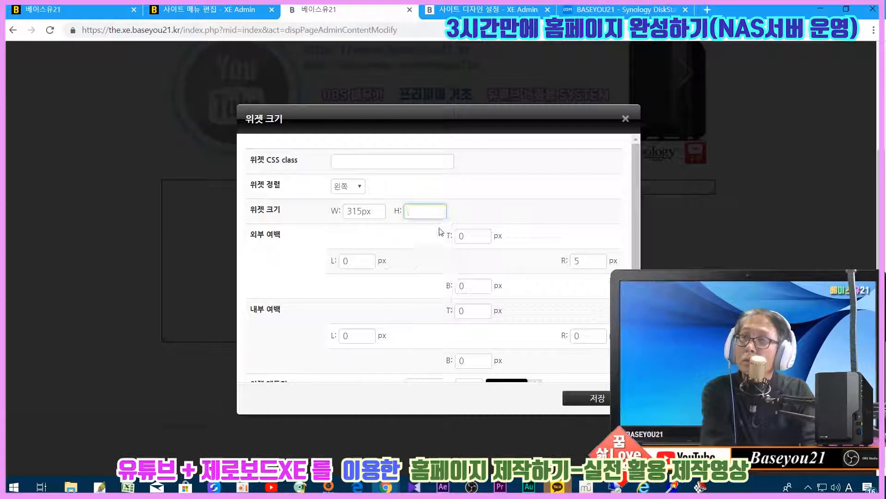
pyautogui.write('250p')
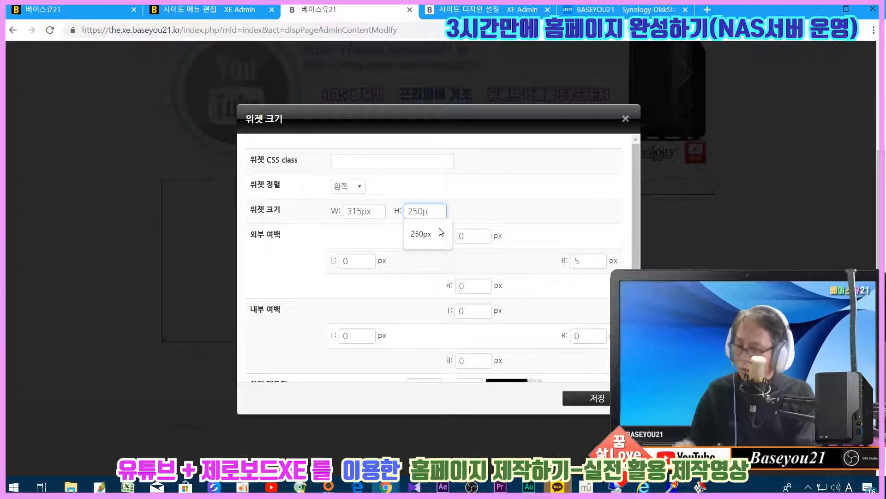
pyautogui.write('x')
pyautogui.click(586, 398)
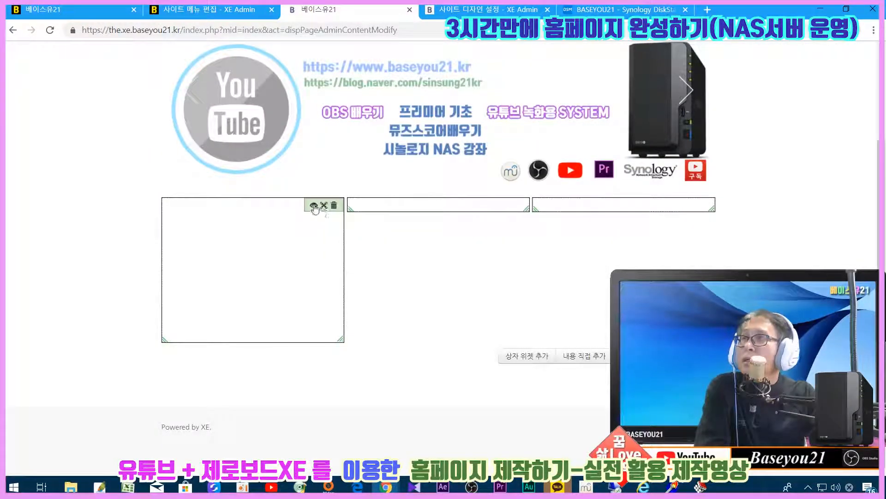
# Set the first box widget's height to 235 px and save it.
pyautogui.click(314, 206)
pyautogui.click(415, 215)
pyautogui.doubleClick(414, 215)
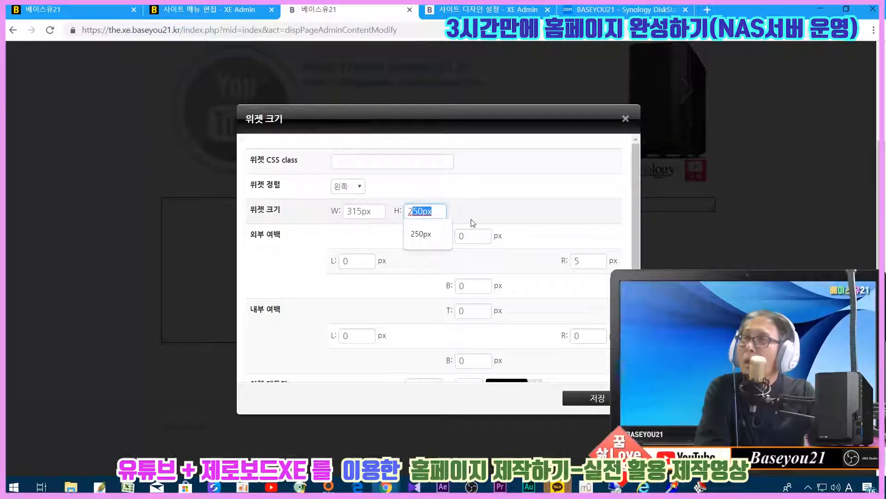
pyautogui.write('235p')
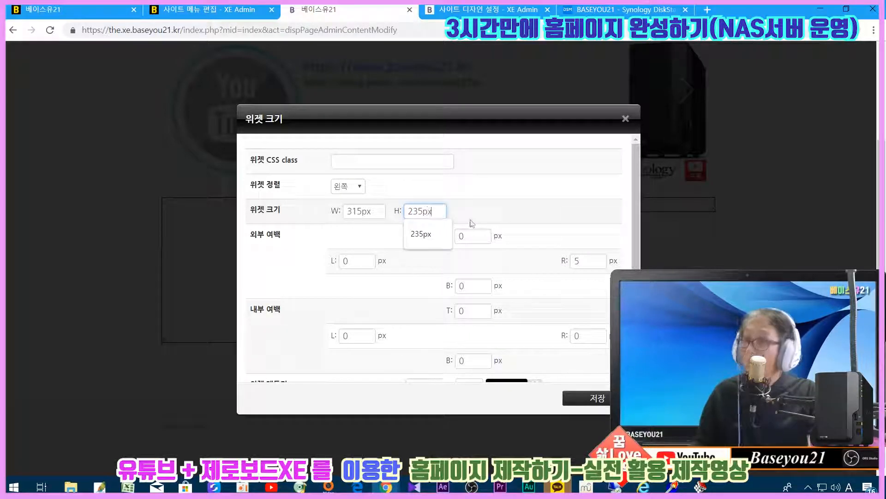
pyautogui.click(583, 397)
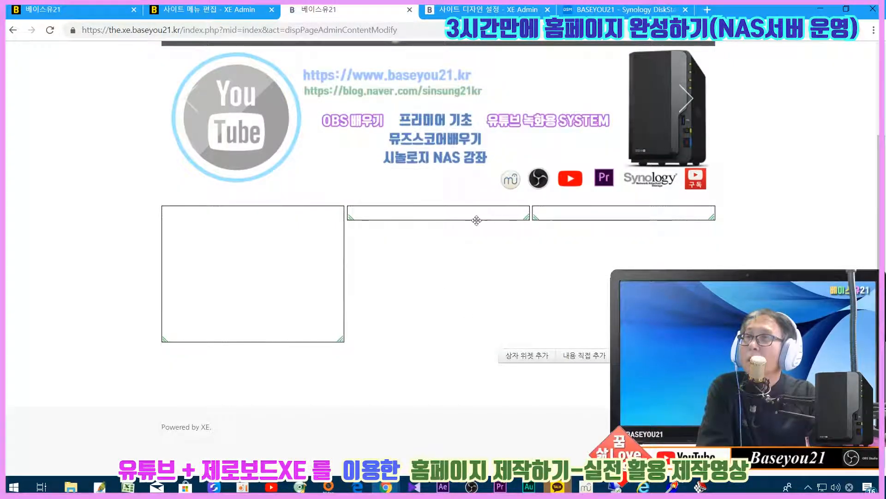
# Set the middle box widget's height to 235px and save the change.
pyautogui.click(501, 216)
pyautogui.click(418, 211)
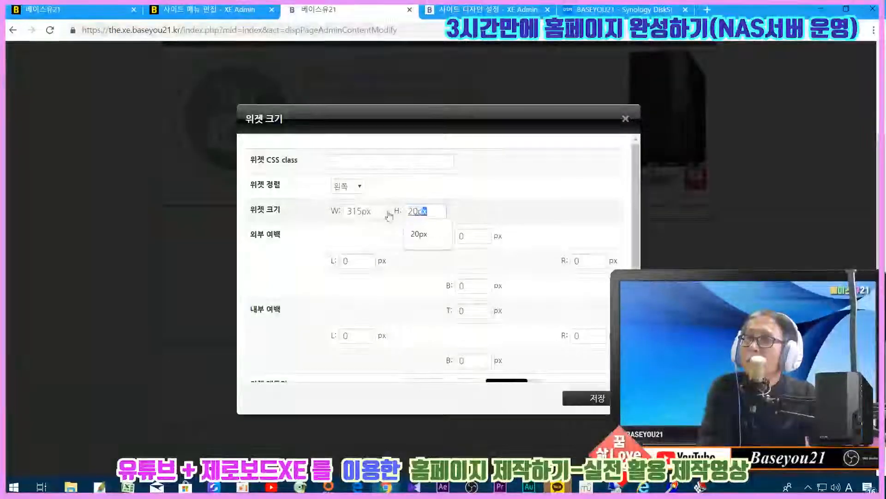
pyautogui.hotkey('ctrl', 'a')
pyautogui.write('235')
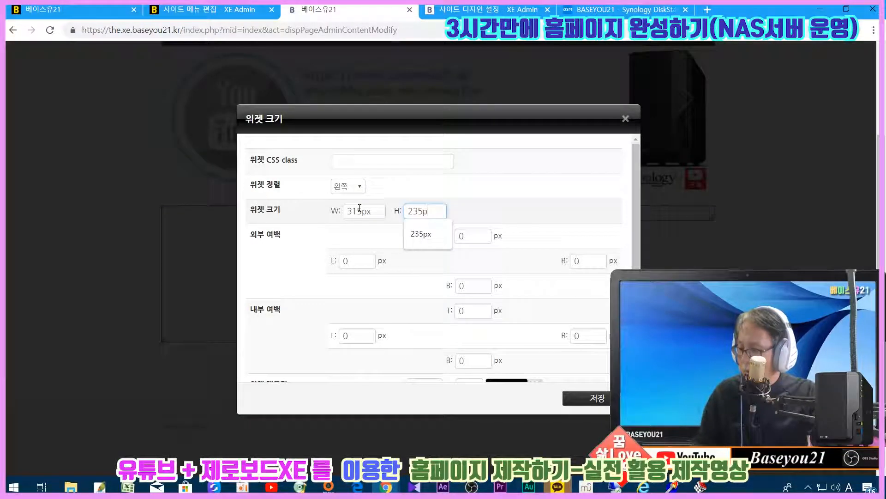
pyautogui.write('px')
pyautogui.click(593, 396)
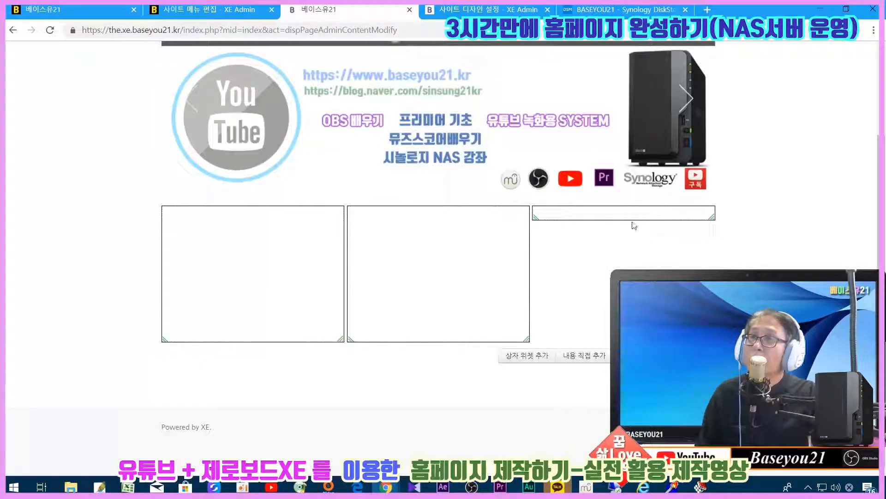
# Set the third box widget's height to 235px and save the change.
pyautogui.click(686, 214)
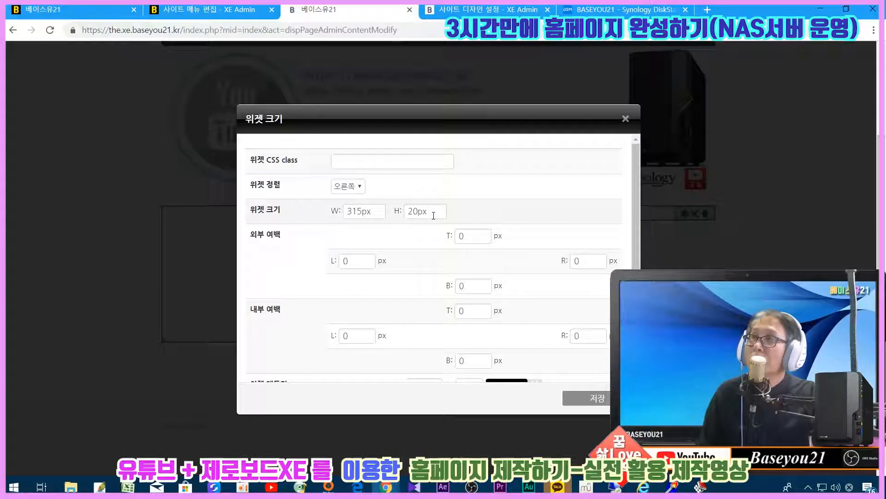
pyautogui.doubleClick(433, 216)
pyautogui.write('235')
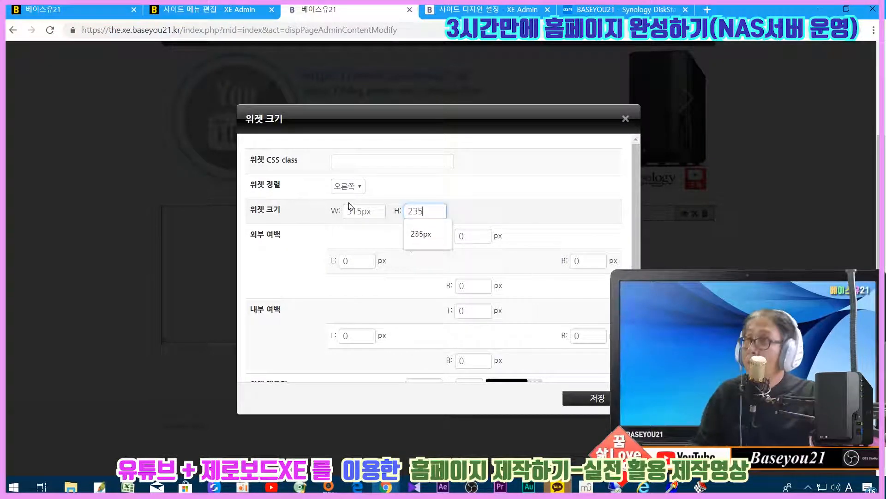
pyautogui.write('px')
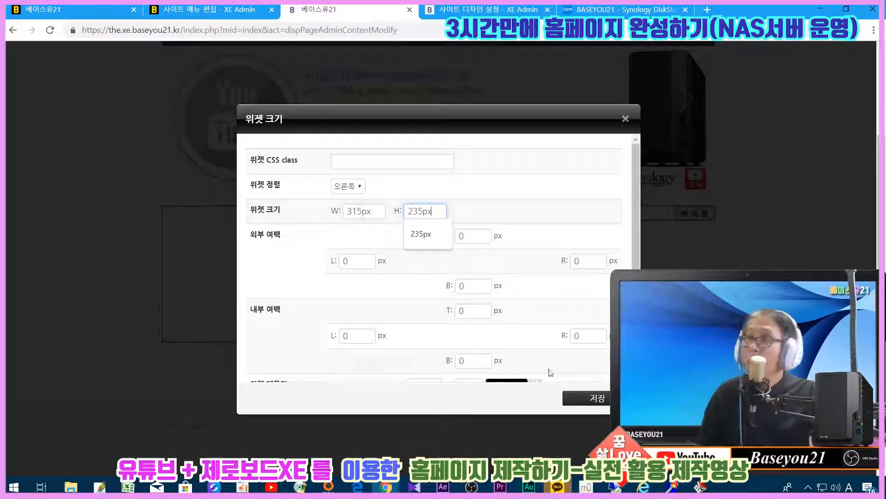
pyautogui.click(586, 398)
# Set the first box widget's top border colour to #bbbbbb and copy the colour code.
pyautogui.moveTo(273, 277)
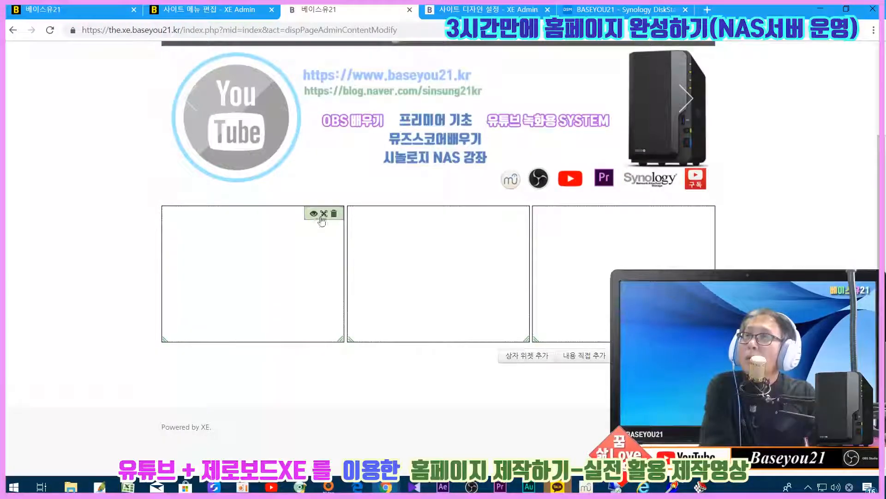
pyautogui.click(313, 215)
pyautogui.scroll(-3, 430, 271)
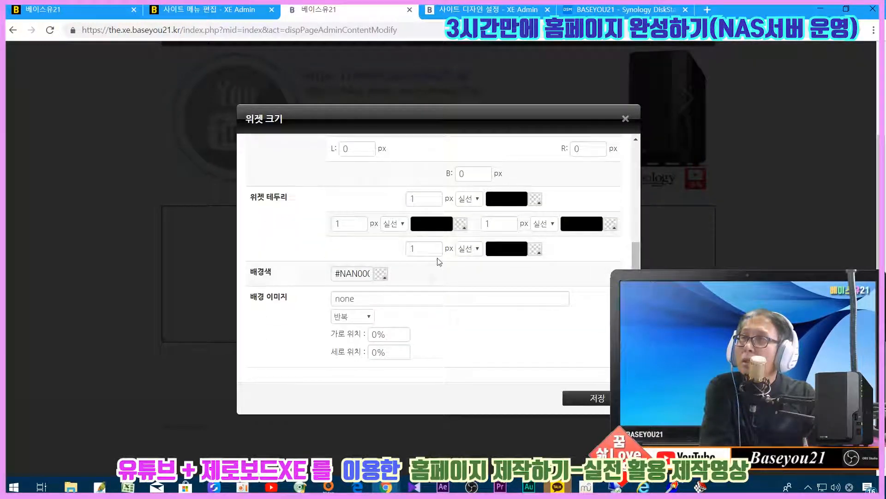
pyautogui.click(507, 198)
pyautogui.doubleClick(509, 198)
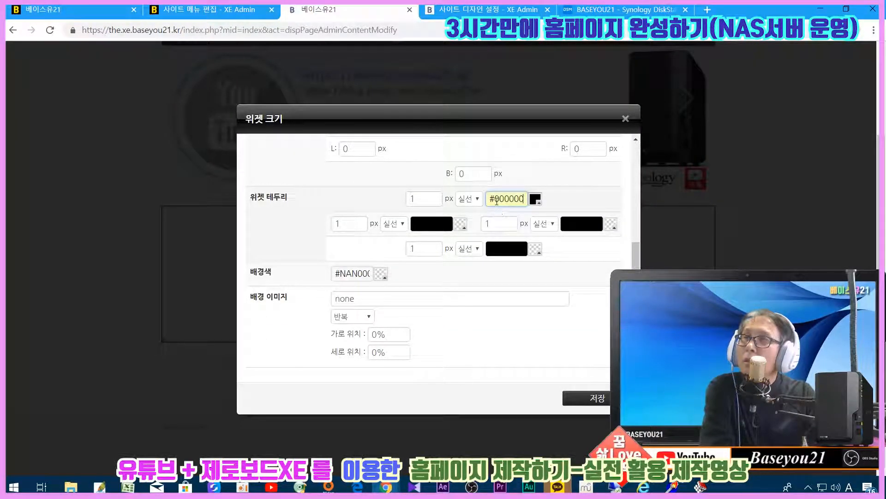
pyautogui.write('bbbbbb')
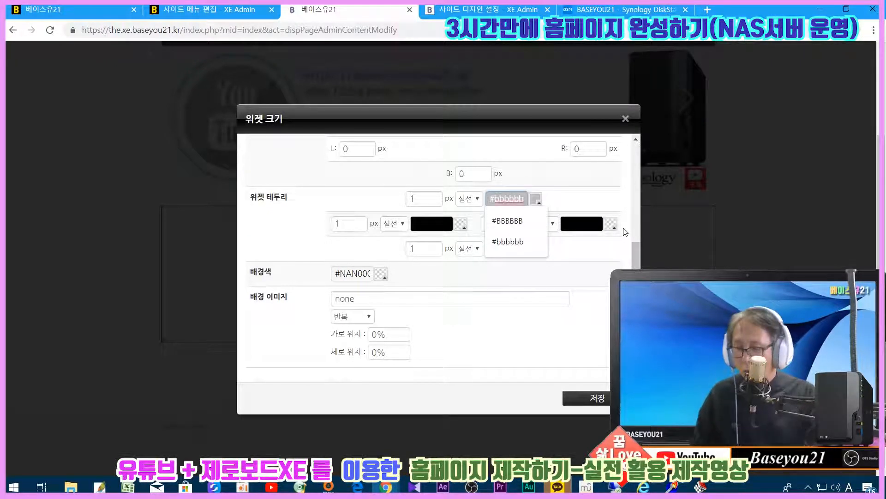
pyautogui.hotkey('ctrl', 'a')
pyautogui.hotkey('ctrl', 'c')
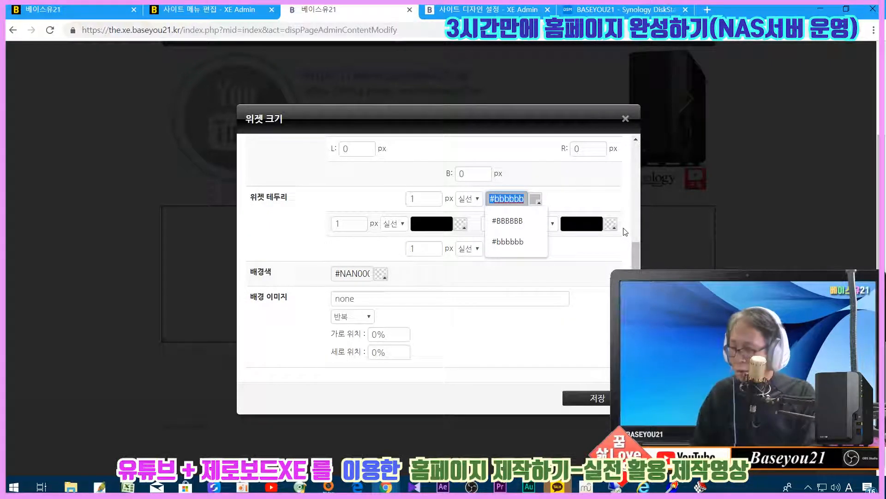
# Paste #bbbbbb as the colour of the first box widget's left, right and bottom borders.
pyautogui.click(427, 224)
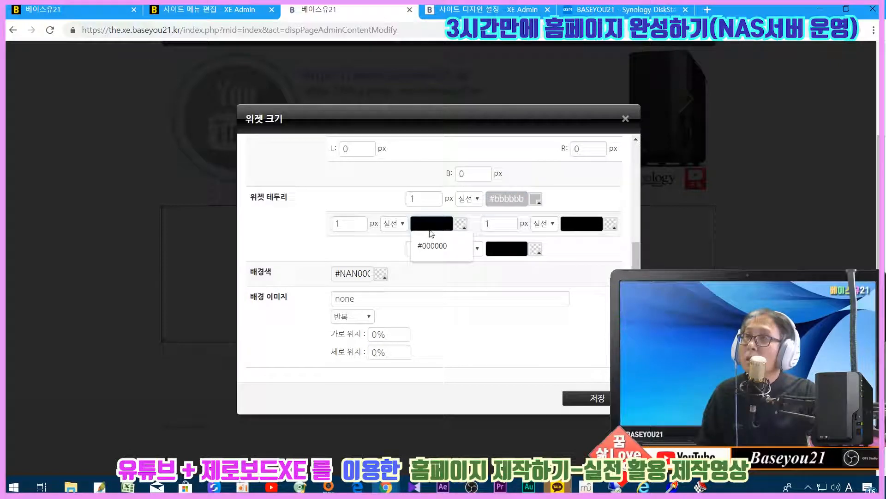
pyautogui.hotkey('ctrl', 'a')
pyautogui.hotkey('ctrl', 'v')
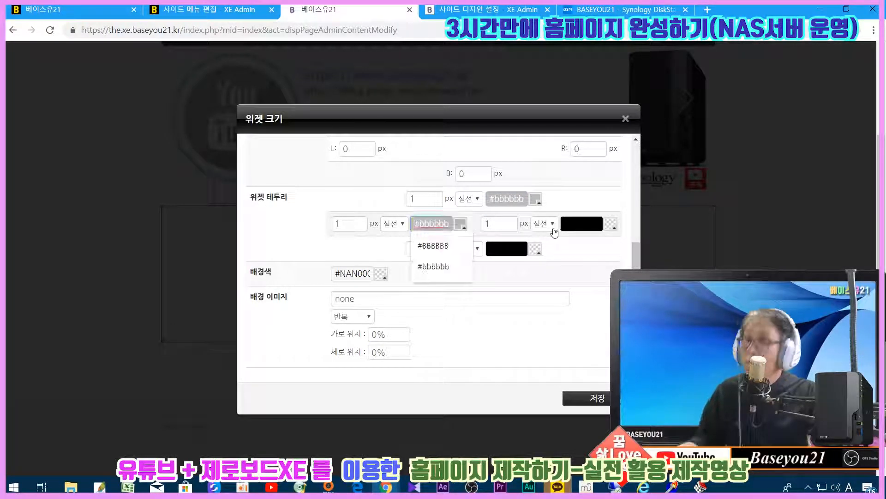
pyautogui.click(582, 224)
pyautogui.hotkey('ctrl', 'a')
pyautogui.hotkey('ctrl', 'v')
pyautogui.click(506, 248)
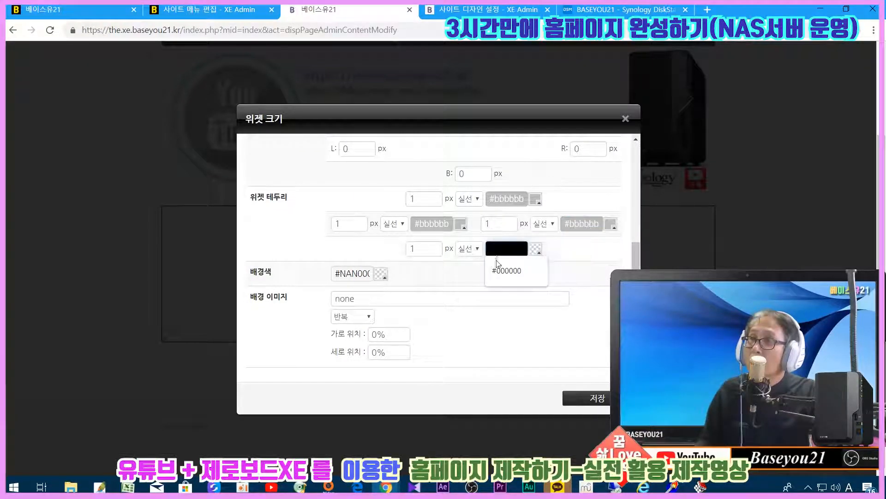
pyautogui.hotkey('ctrl', 'a')
pyautogui.hotkey('ctrl', 'v')
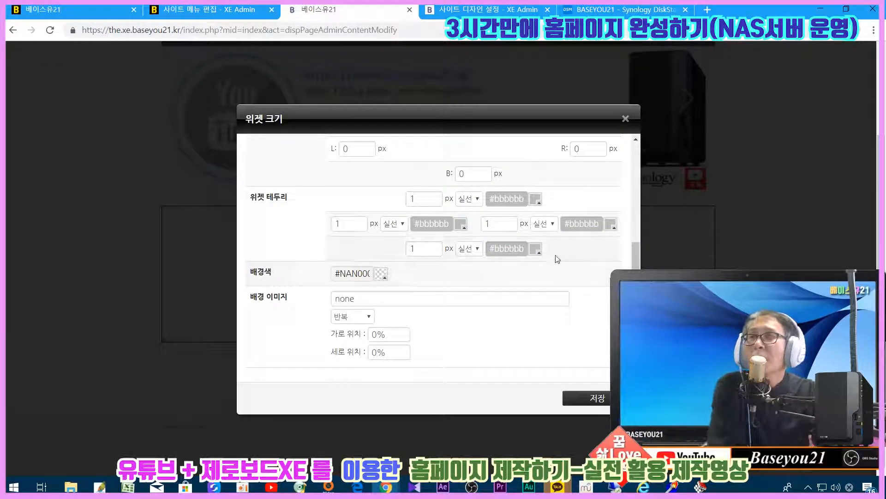
# Try the lighter grey #e5e5e5 from the colour picker on the first box widget's top border.
pyautogui.click(536, 200)
pyautogui.scroll(4, 562, 214)
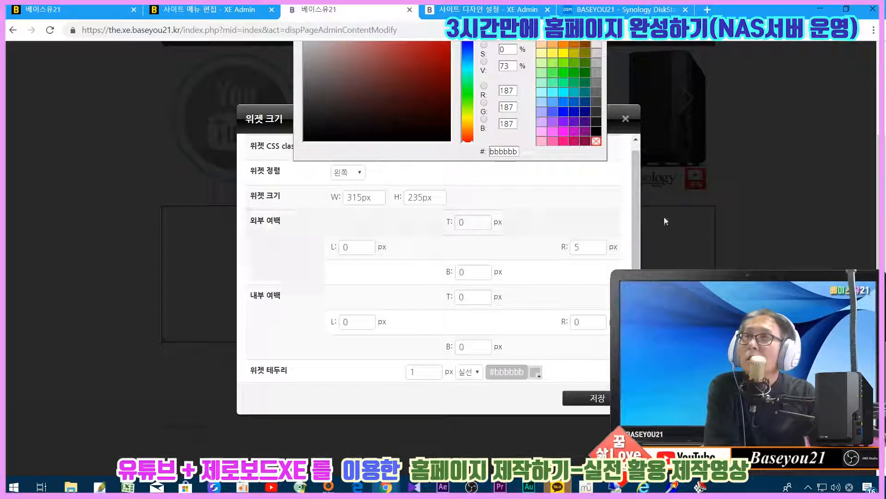
pyautogui.scroll(2, 664, 216)
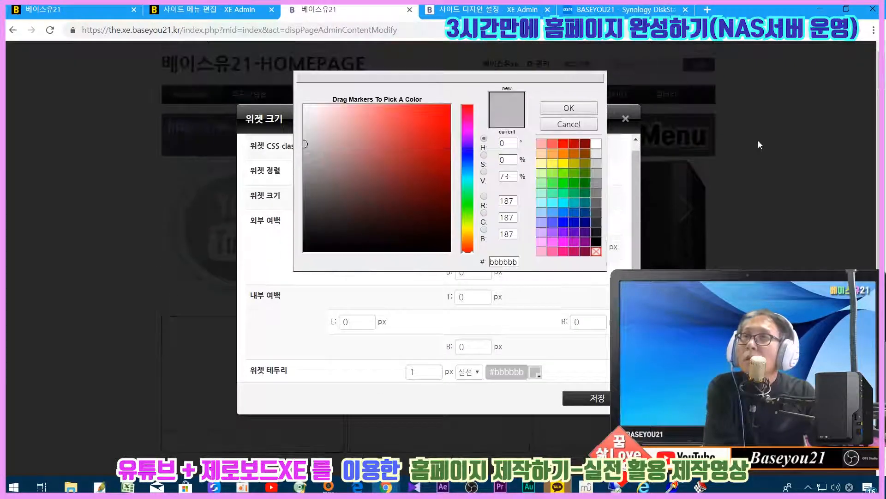
pyautogui.click(596, 155)
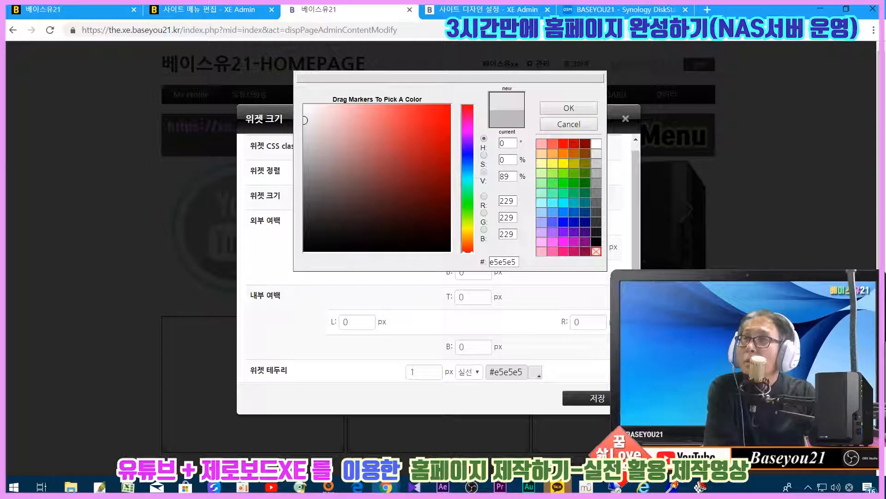
pyautogui.click(563, 115)
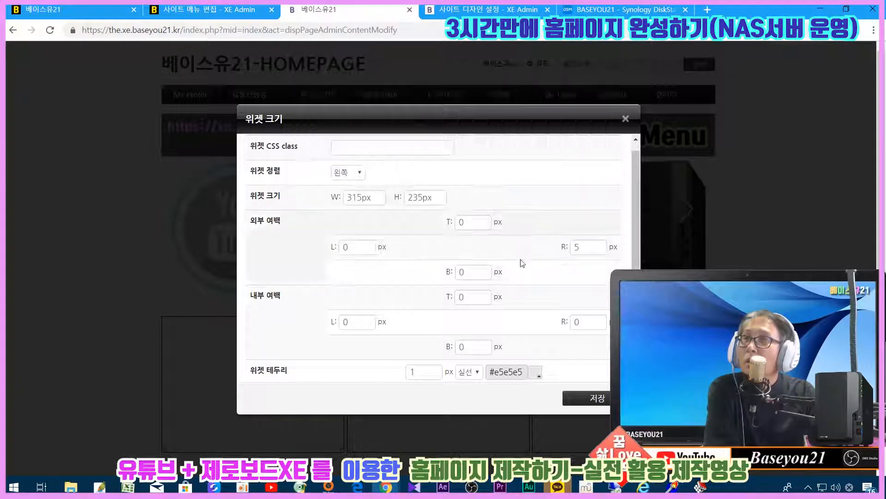
# Return the first box widget's top border colour to #bbbbbb and save the widget settings.
pyautogui.scroll(-5, 531, 325)
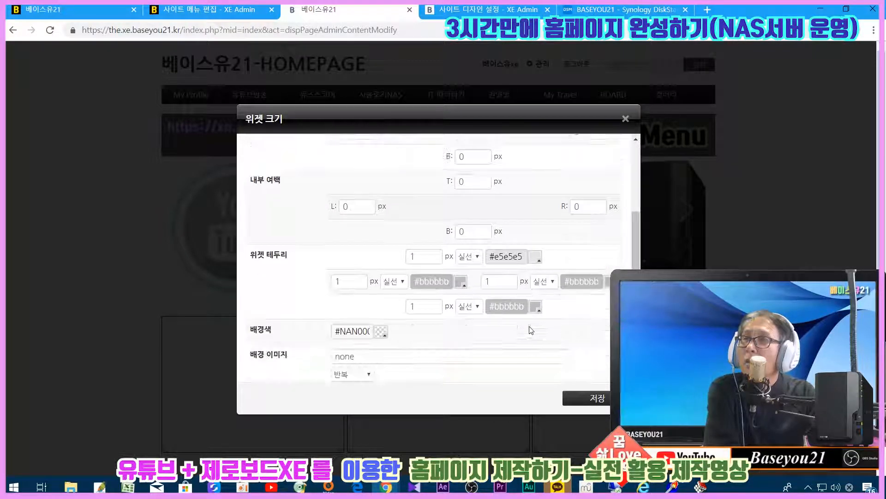
pyautogui.doubleClick(491, 257)
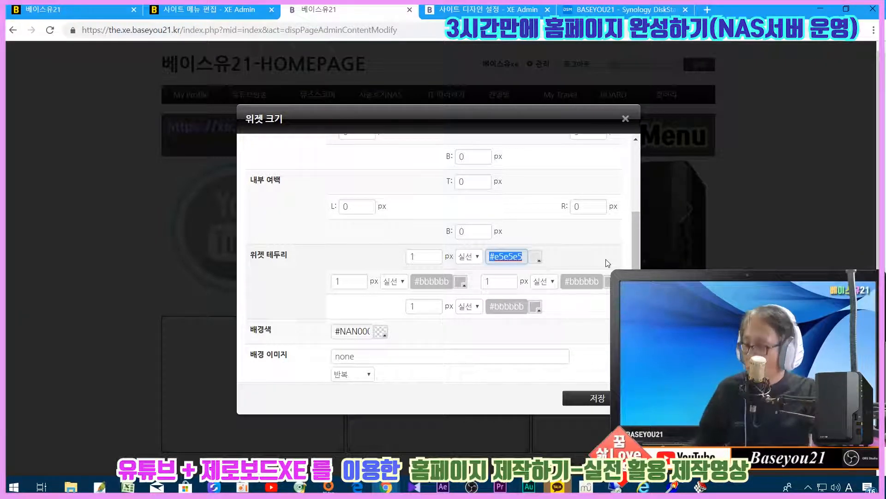
pyautogui.press('BackSpace')
pyautogui.scroll(-2, 600, 323)
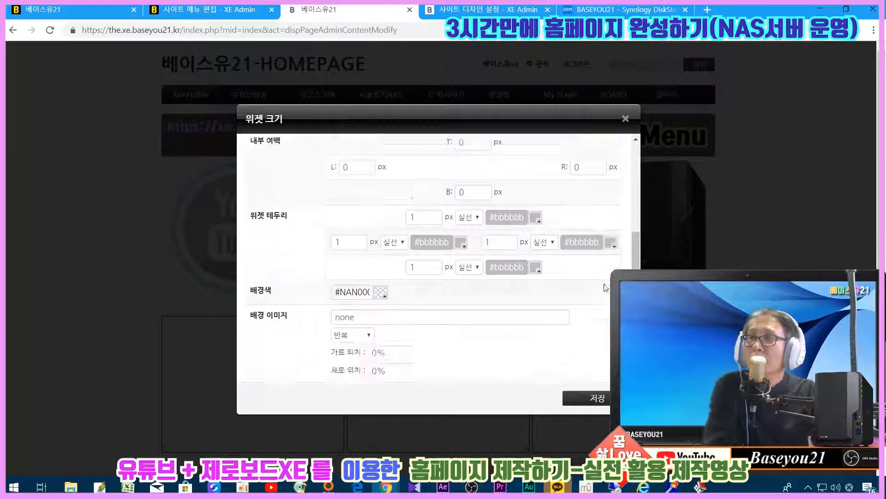
pyautogui.click(590, 398)
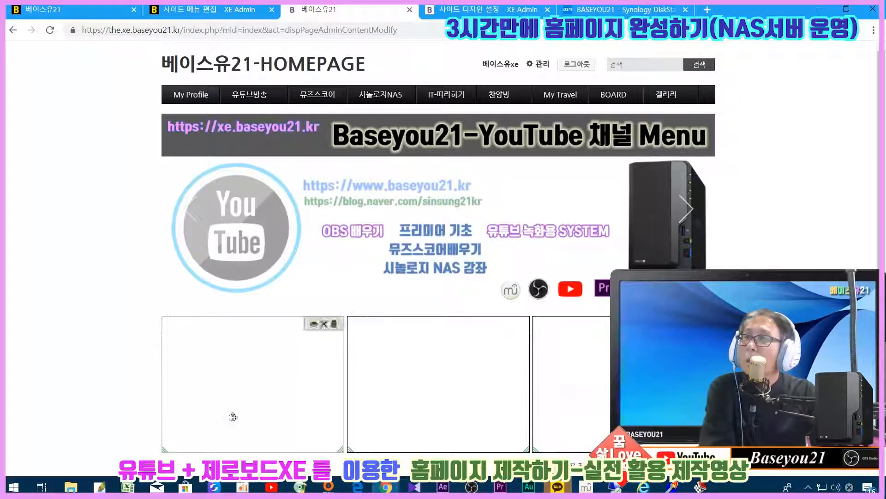
# Set the middle box widget's top and left border colours to #bbbbbb.
pyautogui.scroll(-3, 274, 367)
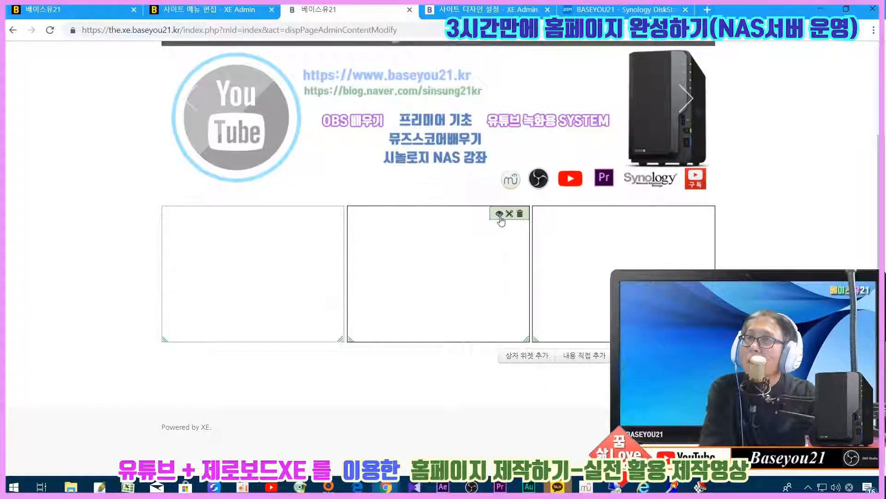
pyautogui.click(502, 218)
pyautogui.click(491, 197)
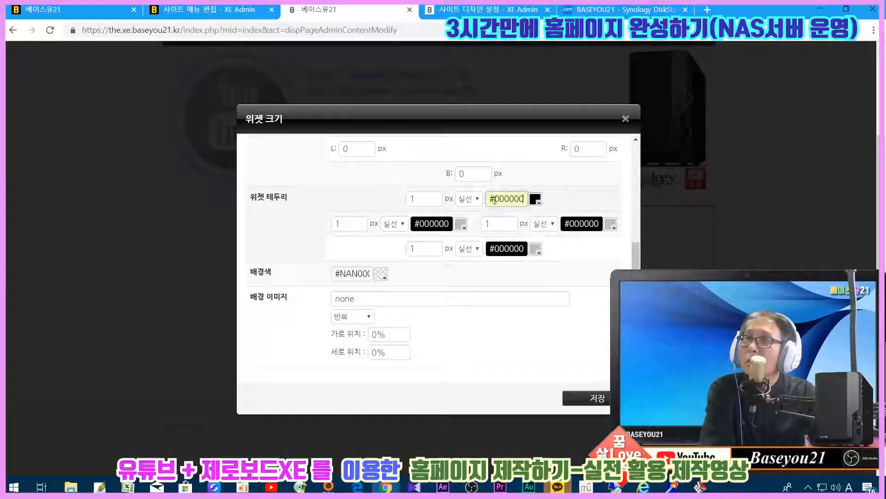
pyautogui.moveTo(491, 198); pyautogui.dragTo(602, 208)
pyautogui.hotkey('ctrl', 'v')
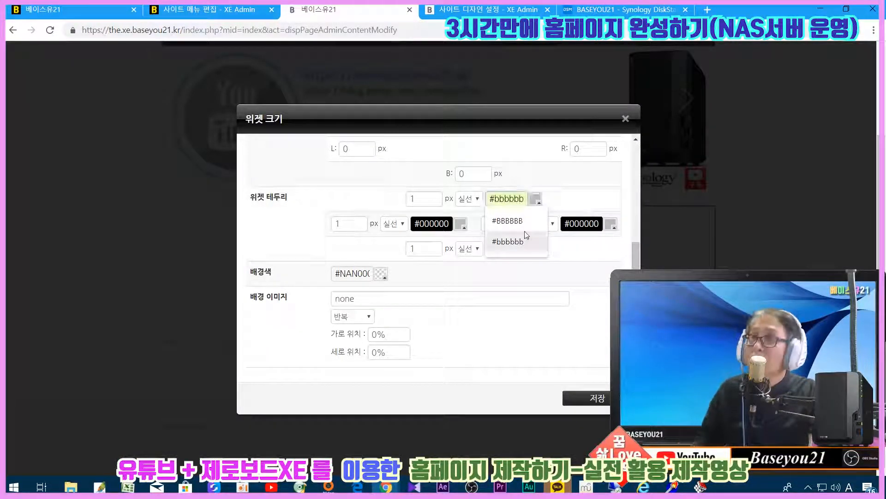
pyautogui.click(419, 224)
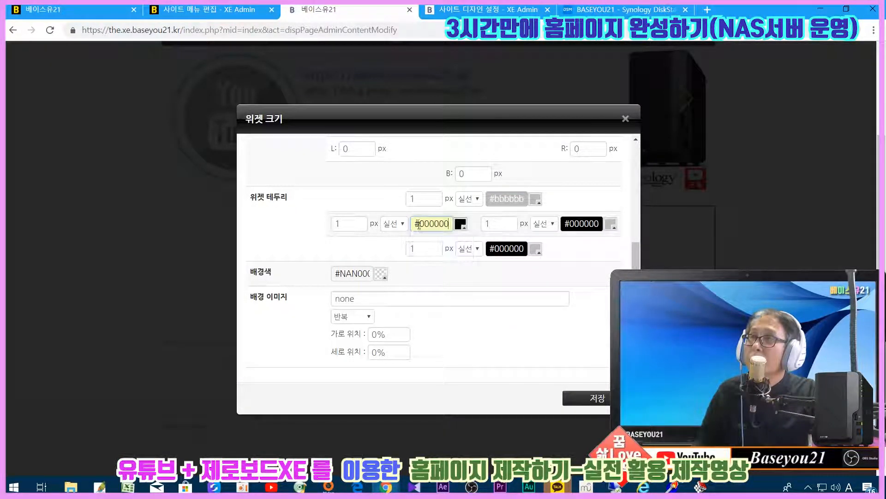
pyautogui.moveTo(416, 223); pyautogui.dragTo(450, 224)
pyautogui.write('#bbbbbb')
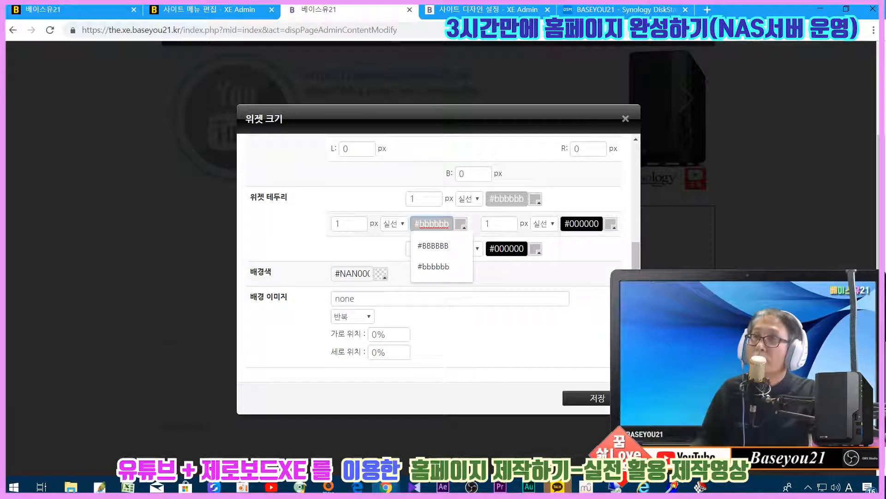
# Set the middle box widget's right and bottom border colours to #bbbbbb and save the settings.
pyautogui.click(597, 225)
pyautogui.moveTo(600, 224); pyautogui.dragTo(564, 224)
pyautogui.write('#bbbbbb')
pyautogui.click(491, 249)
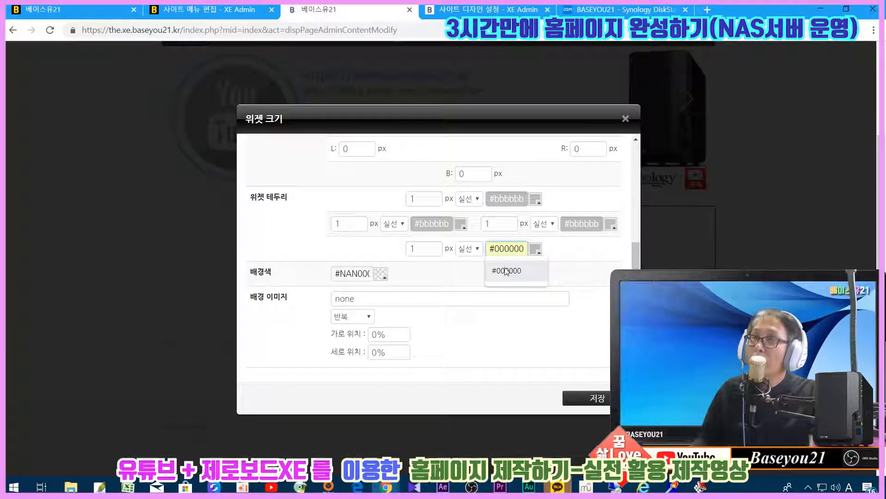
pyautogui.moveTo(492, 249); pyautogui.dragTo(525, 249)
pyautogui.write('#bbbbbb')
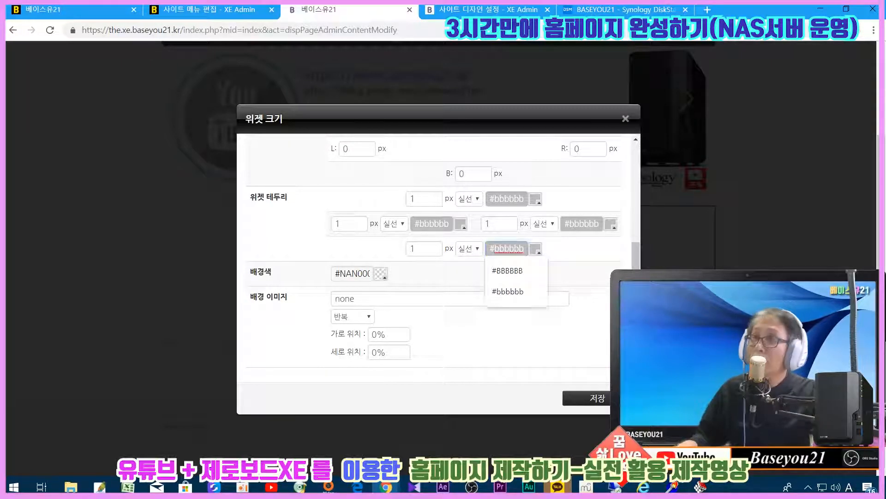
pyautogui.click(598, 398)
# Set the third box widget's top and left border colours to #bbbbbb in its size settings.
pyautogui.moveTo(658, 226)
pyautogui.click(684, 214)
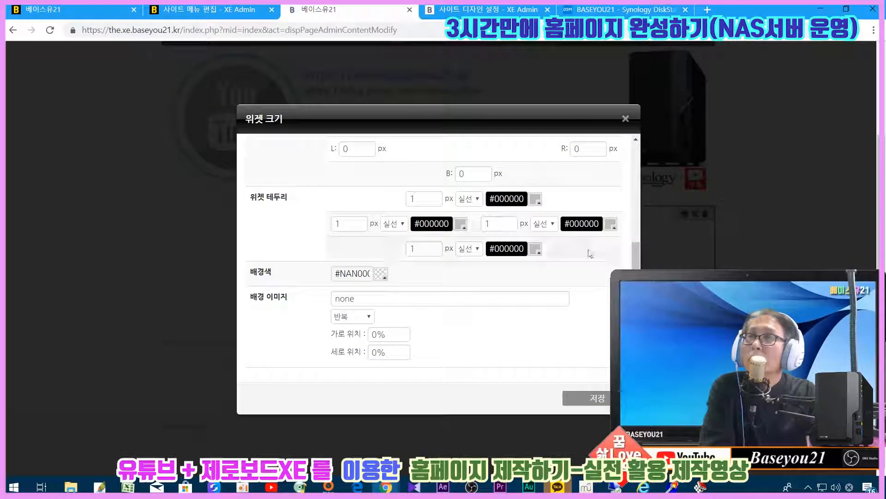
pyautogui.click(506, 196)
pyautogui.click(497, 219)
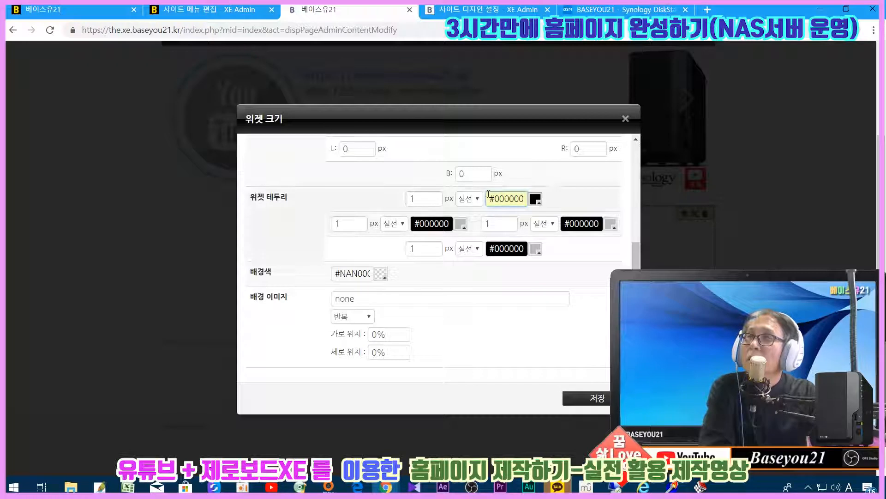
pyautogui.moveTo(491, 199); pyautogui.dragTo(686, 214)
pyautogui.write('#bbbbbb')
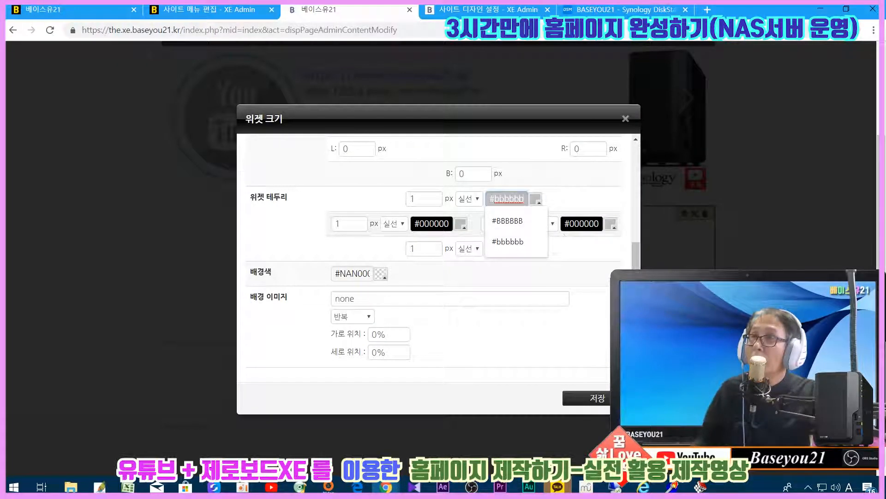
pyautogui.click(429, 224)
pyautogui.moveTo(414, 224); pyautogui.dragTo(529, 235)
pyautogui.write('#bbbbbb')
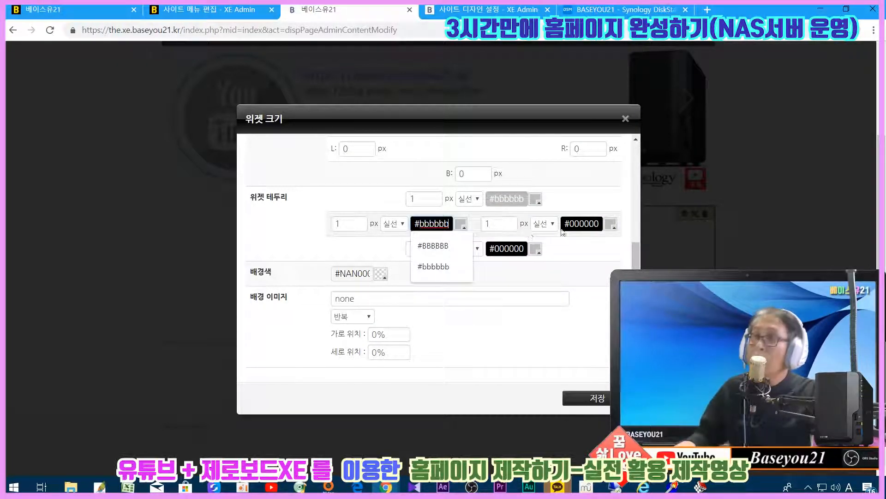
# Set the third box widget's right and bottom border colours to #bbbbbb.
pyautogui.click(582, 224)
pyautogui.moveTo(565, 223); pyautogui.dragTo(644, 233)
pyautogui.write('#bbbbbb')
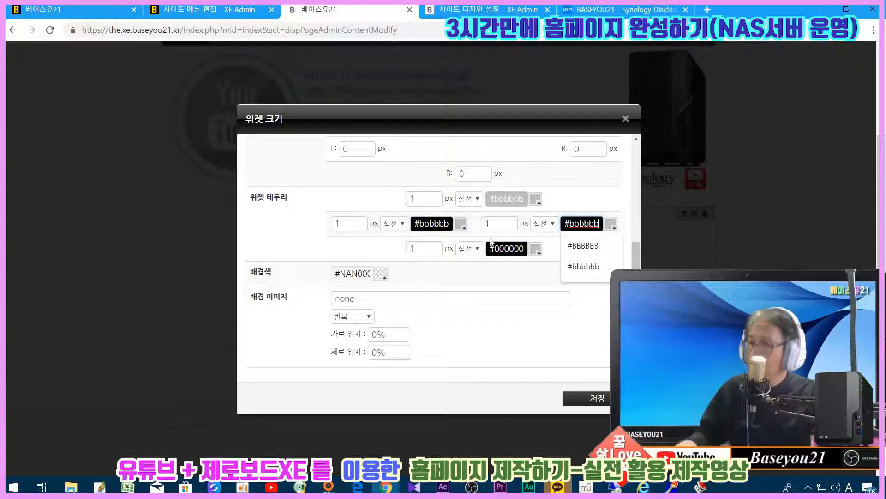
pyautogui.click(420, 225)
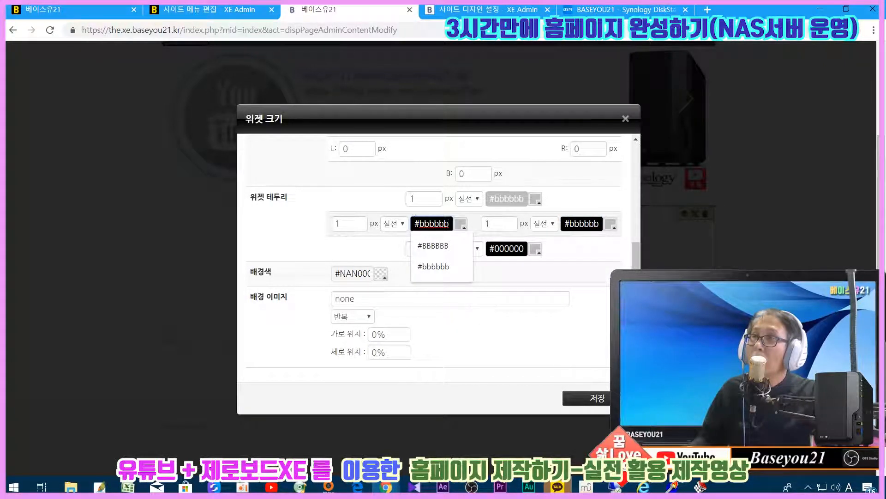
pyautogui.click(409, 222)
pyautogui.click(444, 223)
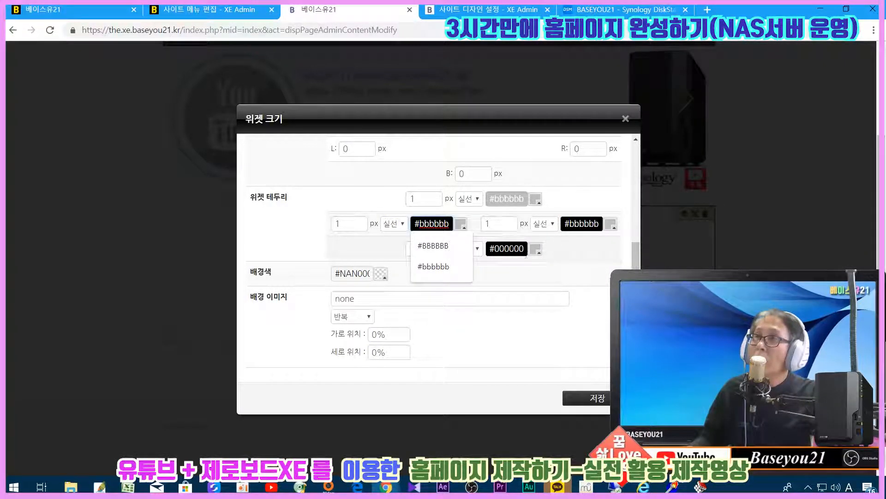
pyautogui.click(526, 252)
pyautogui.tripleClick(489, 246)
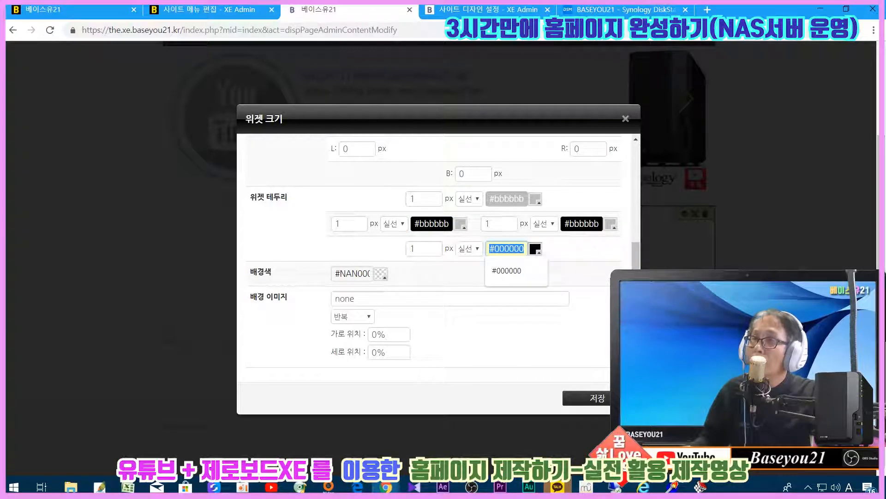
pyautogui.write('#bbbbbb')
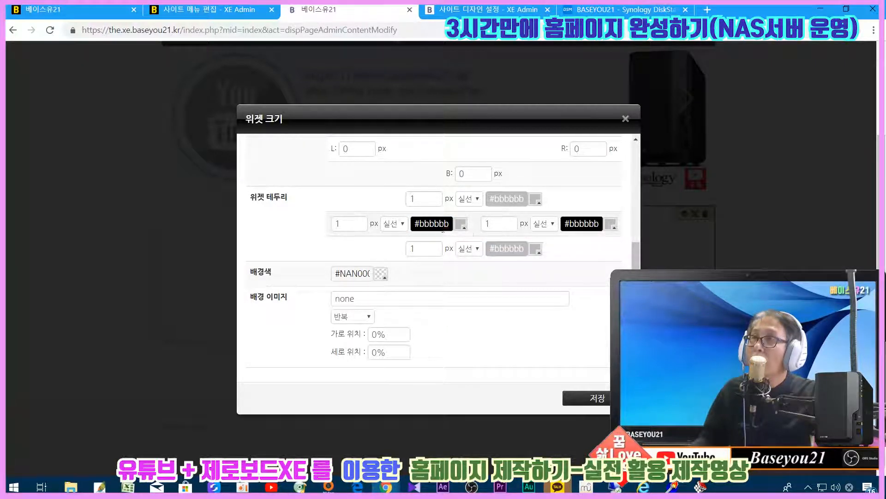
# Reapply #bbbbbb to the third box widget's left and right borders and save the widget settings.
pyautogui.click(432, 224)
pyautogui.click(435, 249)
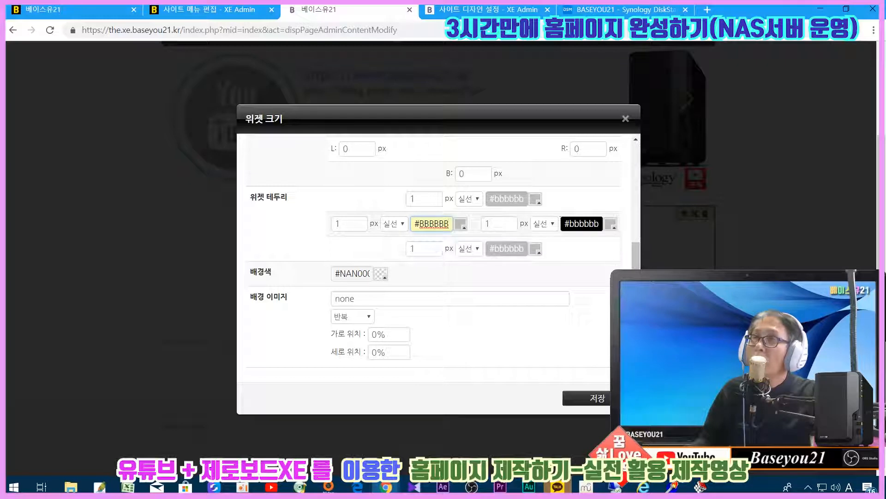
pyautogui.click(580, 224)
pyautogui.click(432, 223)
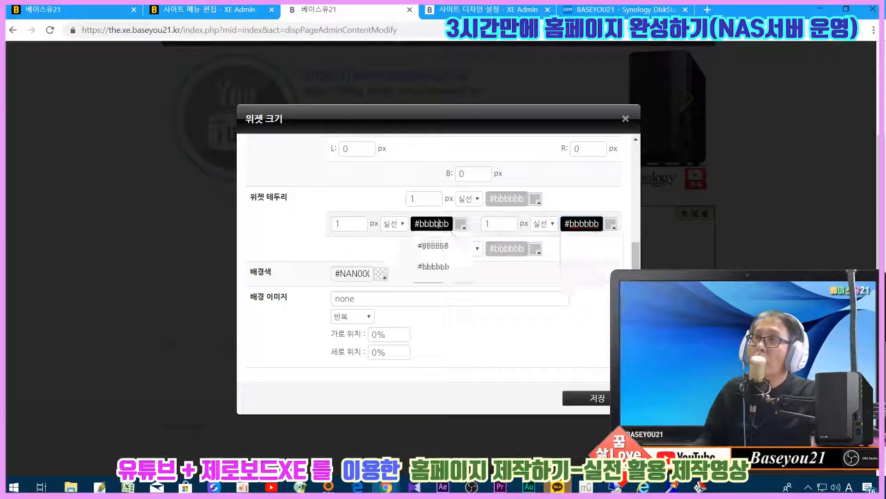
pyautogui.click(432, 266)
pyautogui.doubleClick(420, 224)
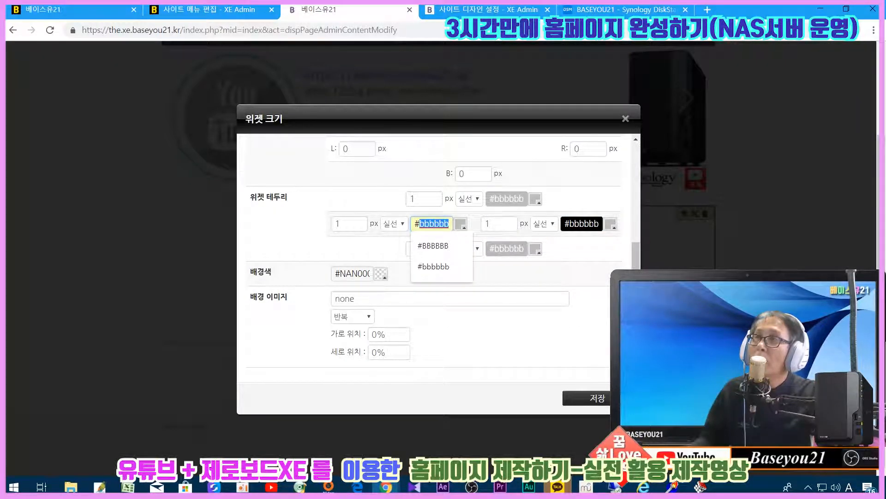
pyautogui.click(582, 225)
pyautogui.click(584, 268)
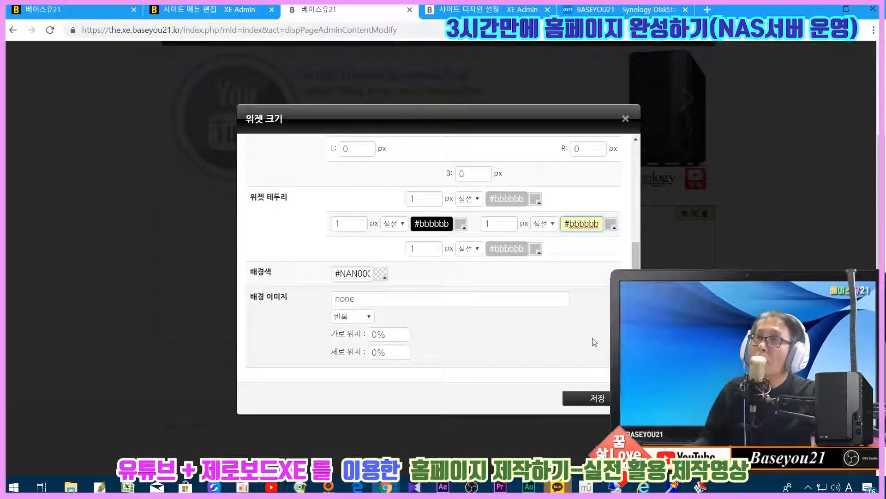
pyautogui.click(591, 397)
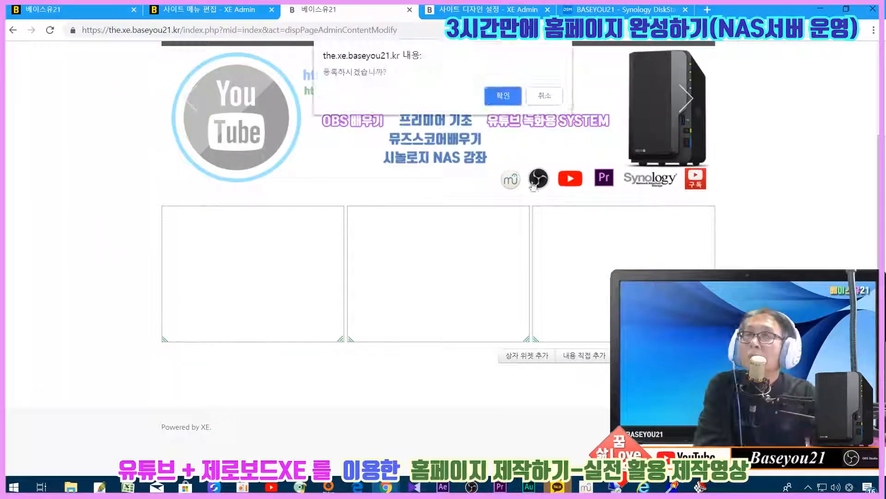
# Save the edited page and check the three bordered boxes below the banner on the homepage.
pyautogui.click(504, 95)
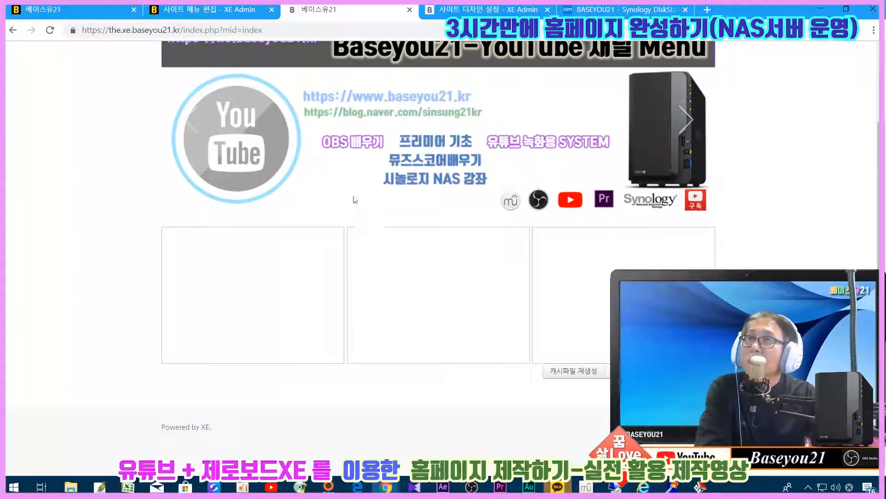
pyautogui.scroll(2, 537, 157)
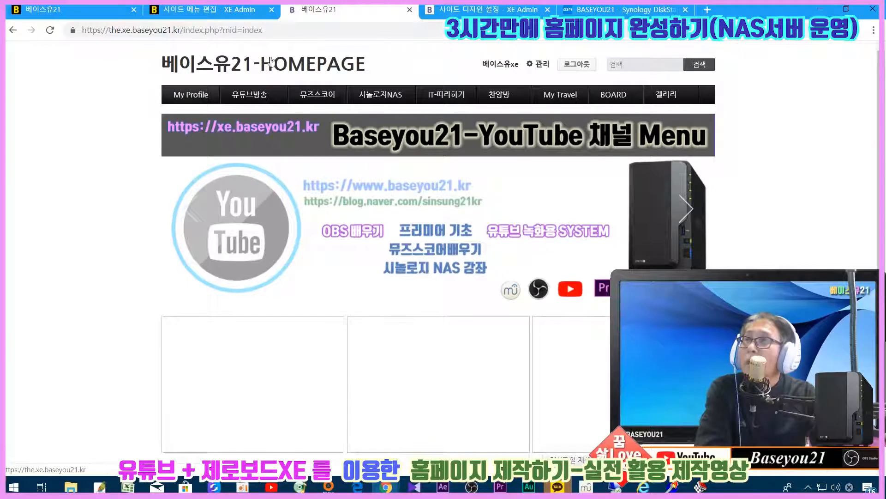
pyautogui.moveTo(677, 86)
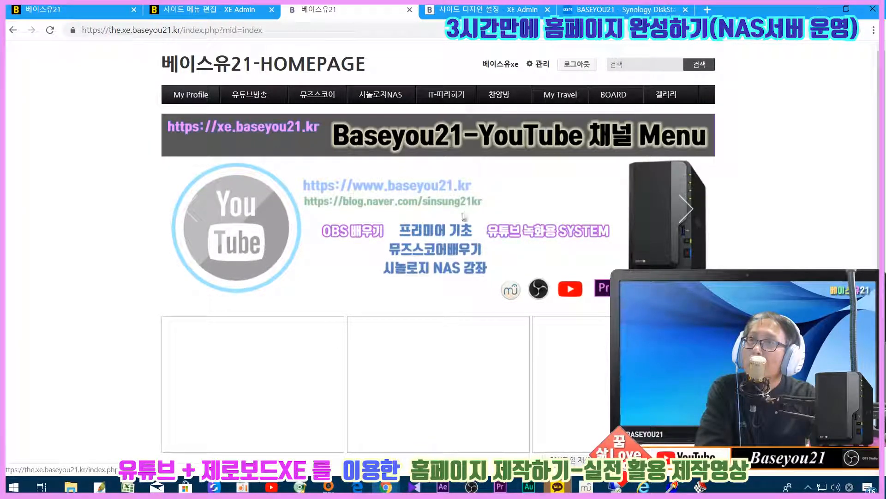
pyautogui.scroll(-2, 427, 226)
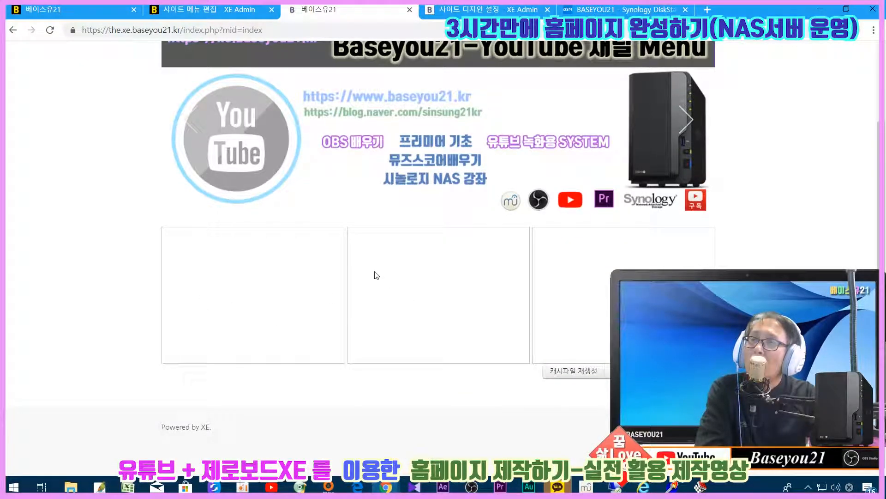
pyautogui.scroll(1, 599, 290)
# Examine the widget layout of the finished reference homepage at xe.baseyou21.kr and open that page for editing.
pyautogui.click(40, 9)
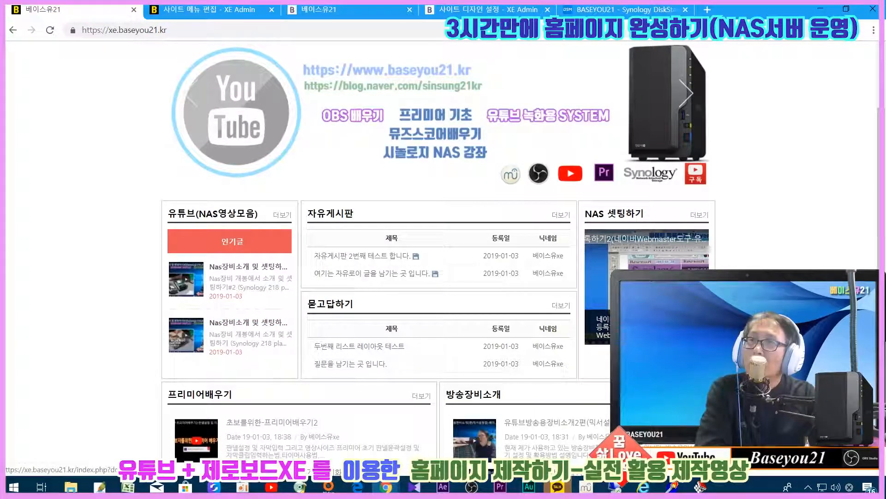
pyautogui.click(466, 9)
pyautogui.hotkey('ctrl', 'shift', 'Tab')
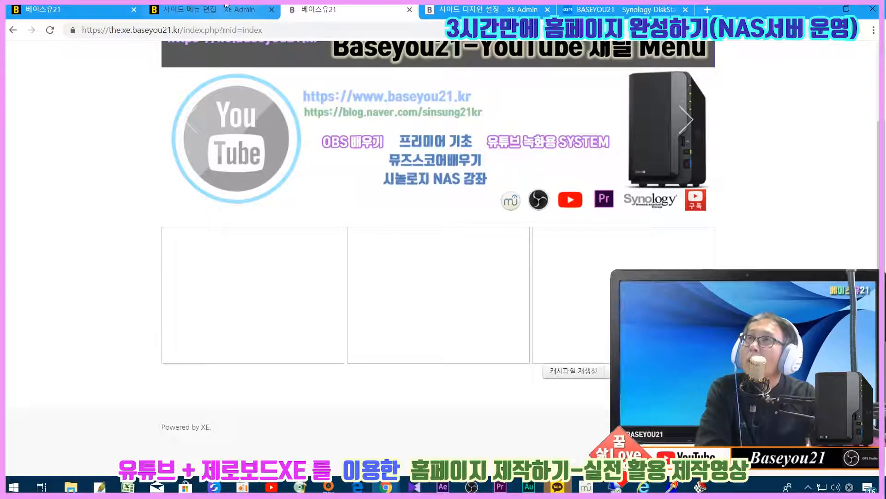
pyautogui.click(101, 9)
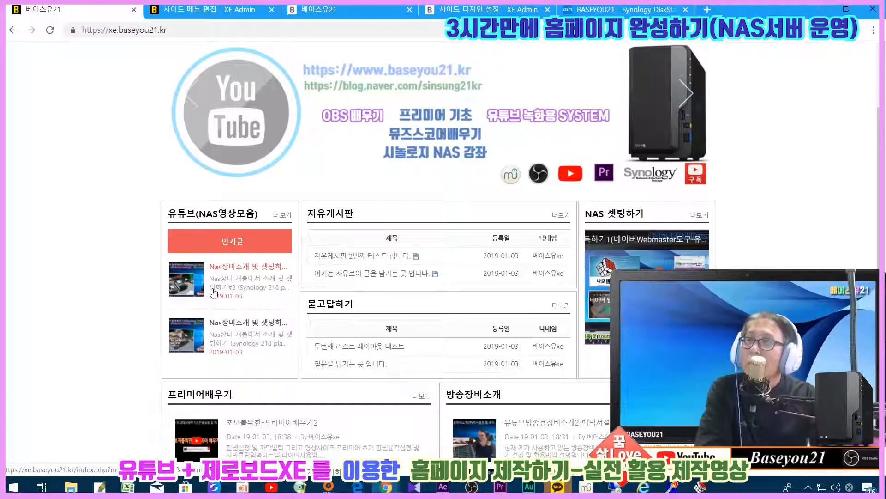
pyautogui.scroll(-6, 222, 286)
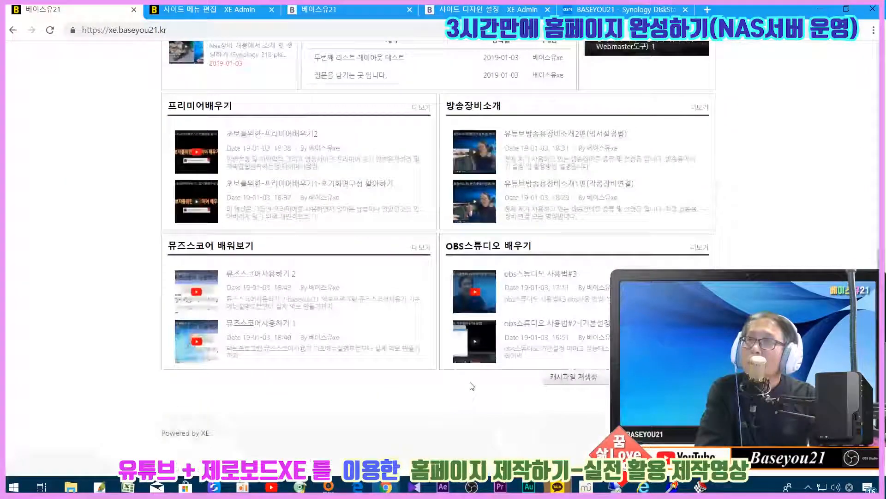
pyautogui.press('F5')
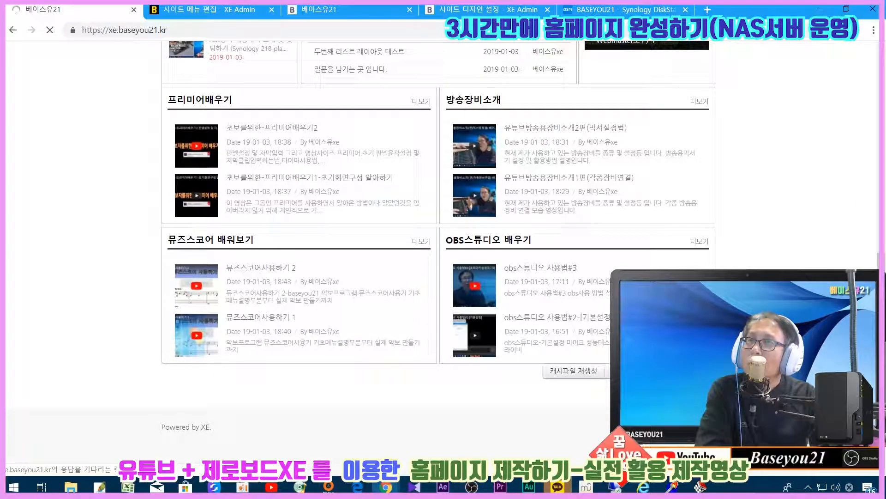
pyautogui.scroll(-3, 468, 261)
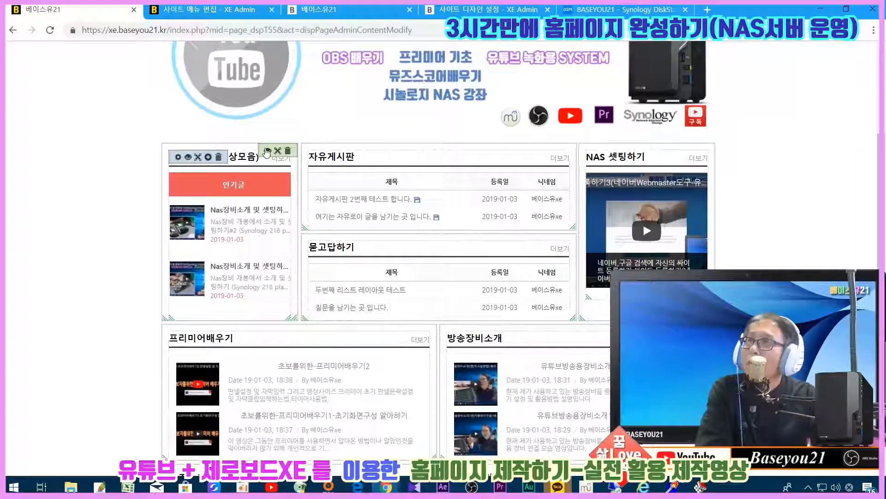
# Check the size settings of the reference page's 유튜브(NAS영상모음), NAS 셋팅하기 and 자유게시판 boxes without changing them.
pyautogui.click(278, 151)
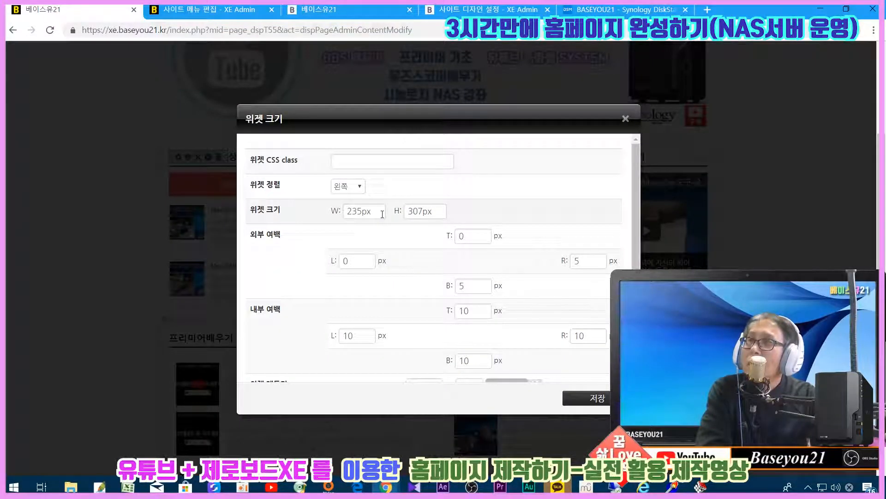
pyautogui.click(625, 118)
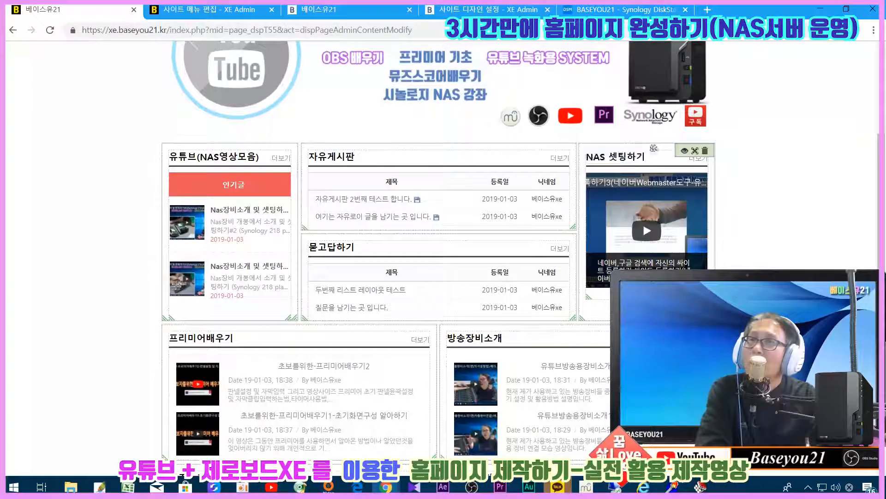
pyautogui.click(682, 154)
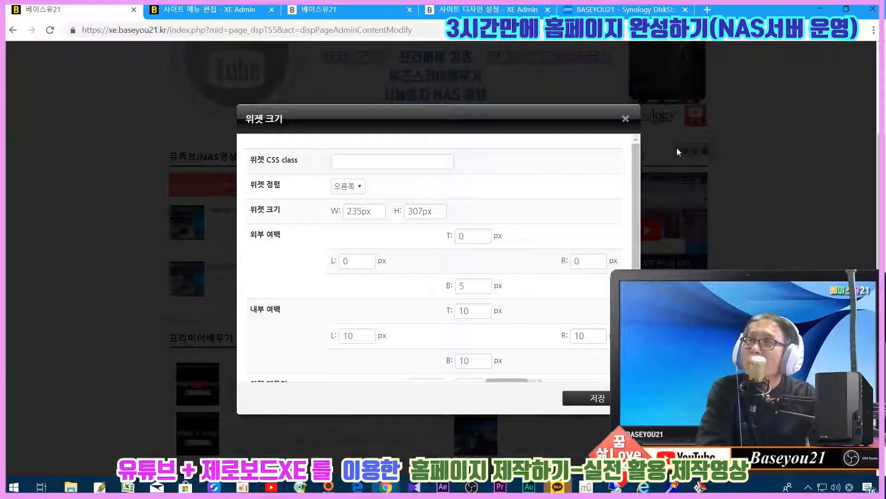
pyautogui.click(625, 119)
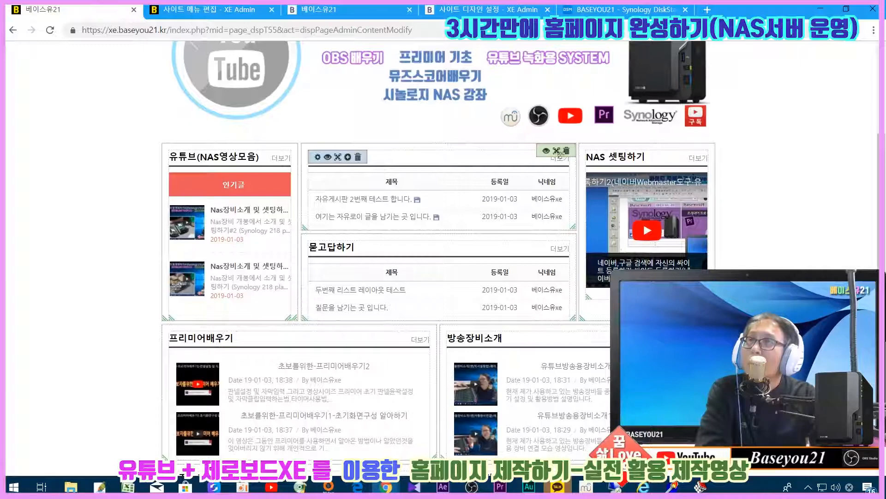
pyautogui.click(547, 154)
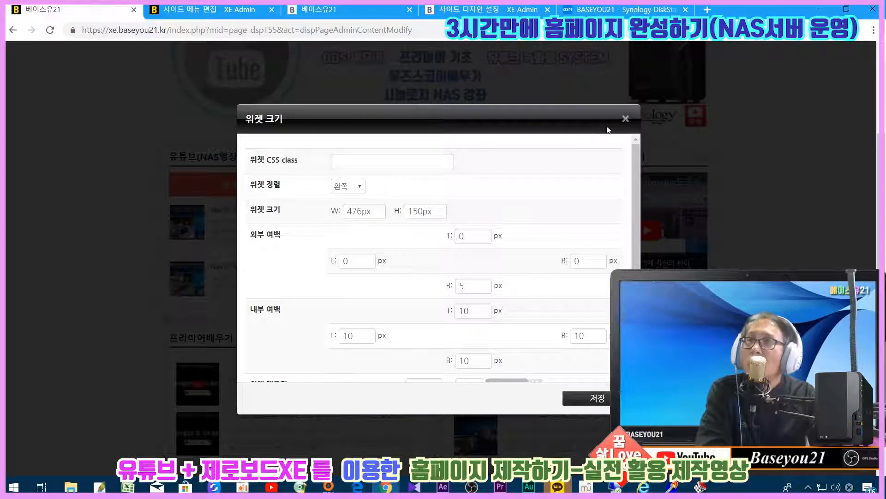
pyautogui.click(625, 119)
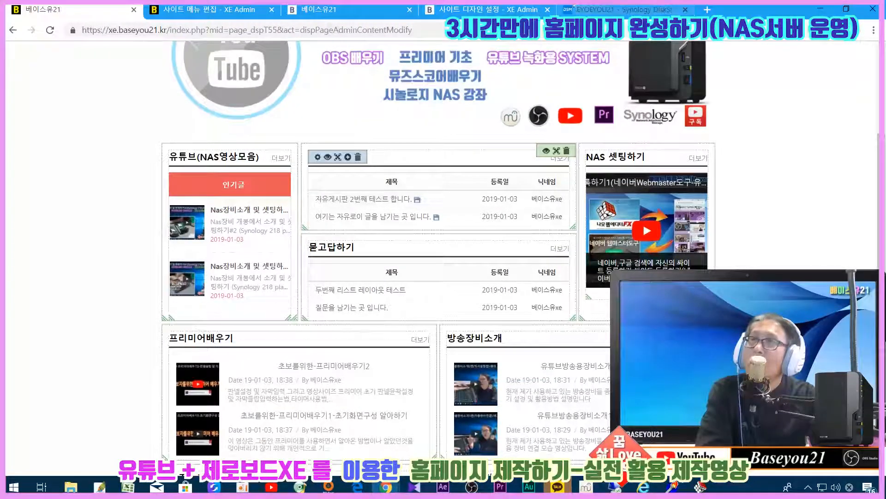
# Reopen the new site's homepage for page editing and add a fourth box widget below the three existing boxes.
pyautogui.click(490, 9)
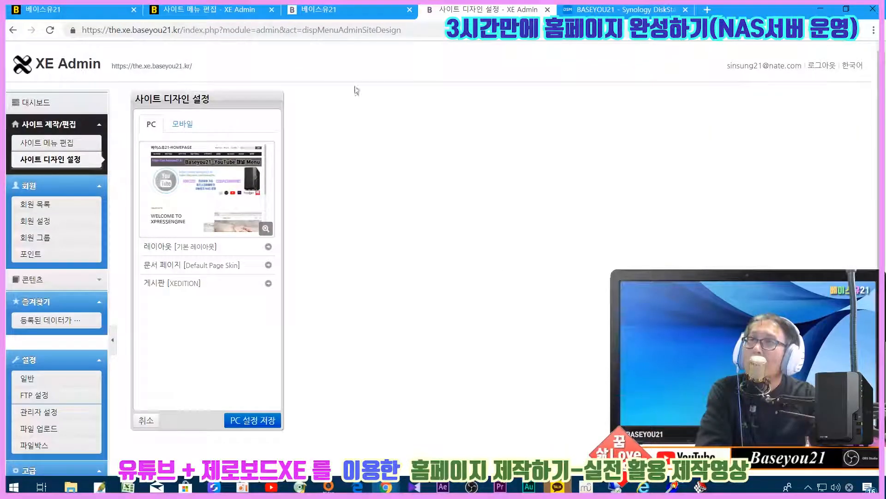
pyautogui.click(330, 11)
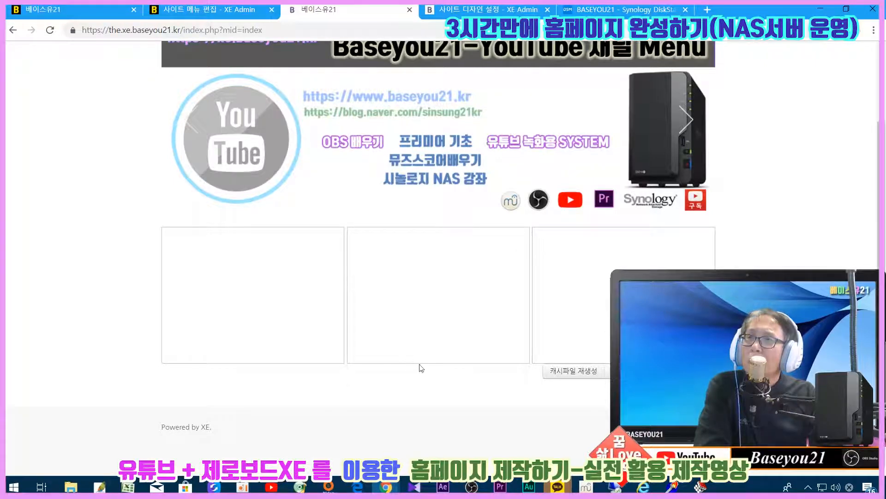
pyautogui.click(629, 372)
pyautogui.scroll(-1, 492, 372)
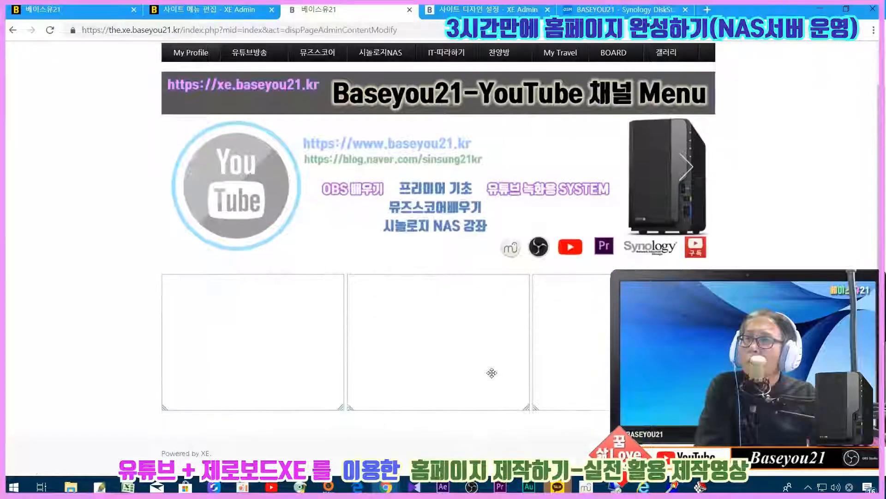
pyautogui.scroll(-1, 493, 372)
pyautogui.scroll(-1, 470, 390)
pyautogui.click(514, 359)
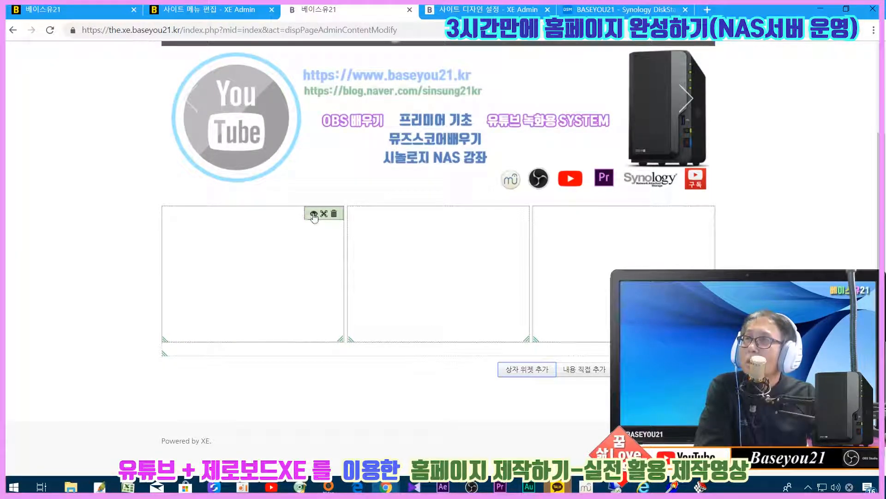
# Set the width of the first box below the banner to 307 px and save its size settings.
pyautogui.click(314, 214)
pyautogui.moveTo(365, 212); pyautogui.dragTo(347, 212)
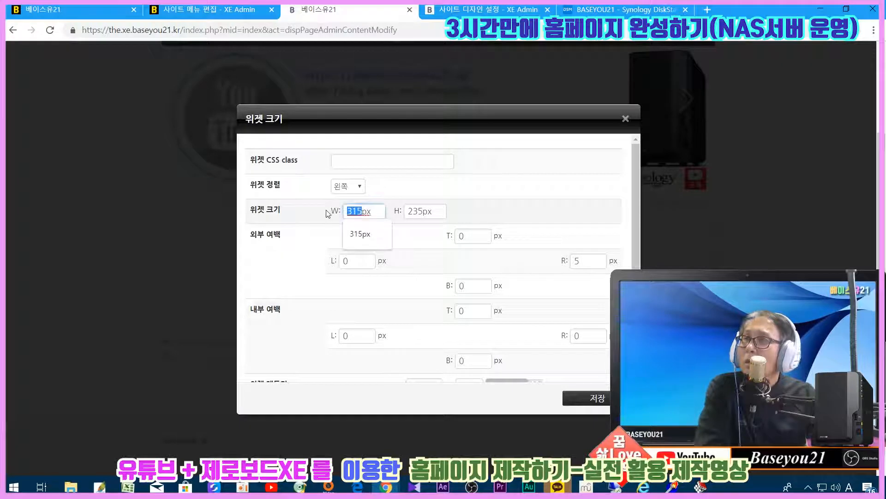
pyautogui.write('307')
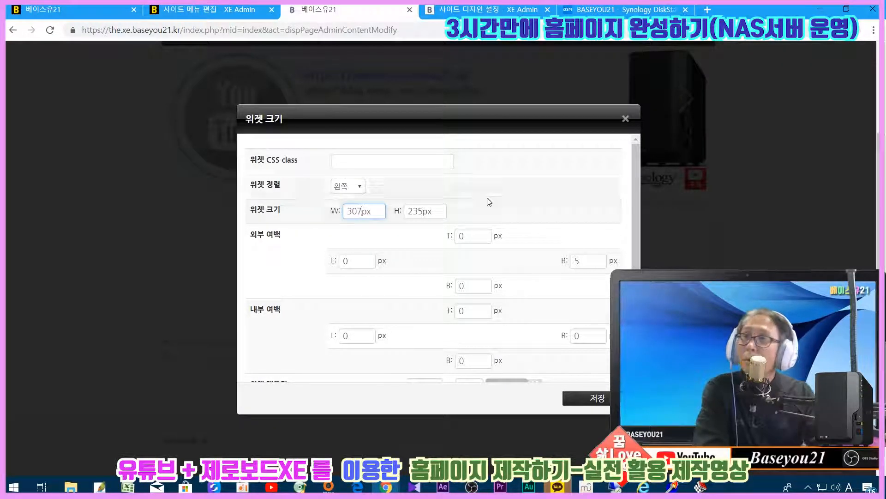
pyautogui.click(592, 400)
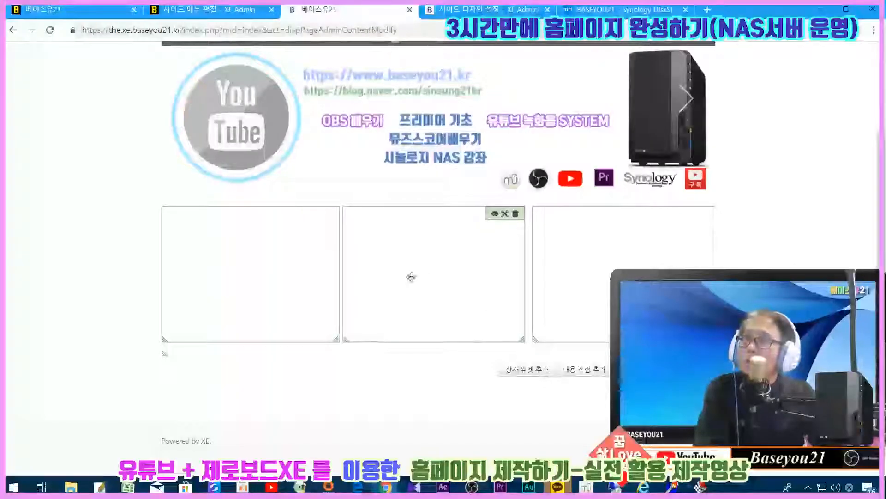
# Check the reference page's 유튜브(NAS영상모음) box size and set the new site's first box to 235 px wide and 307 px high.
pyautogui.moveTo(260, 220)
pyautogui.click(309, 214)
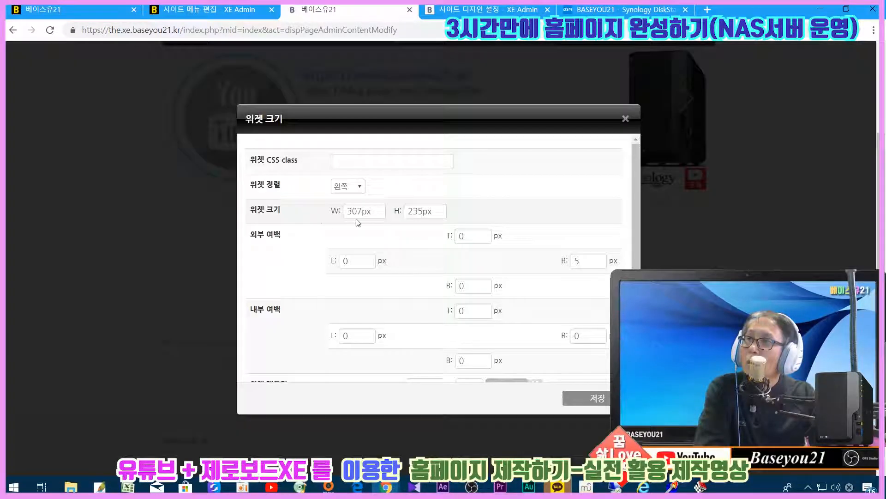
pyautogui.click(80, 8)
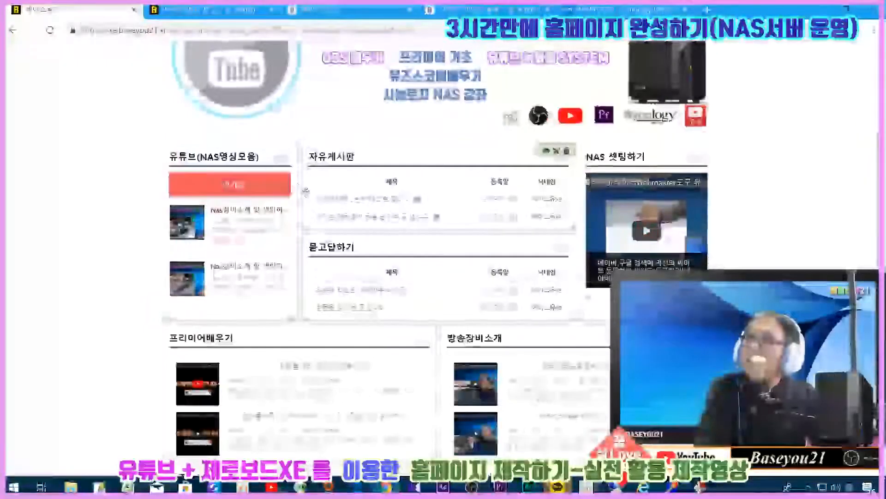
pyautogui.moveTo(261, 155)
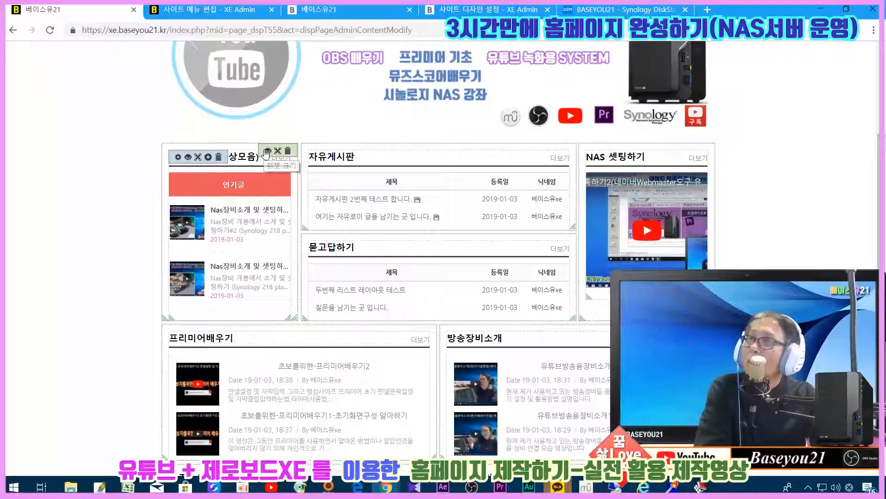
pyautogui.click(267, 151)
pyautogui.click(627, 119)
pyautogui.click(324, 10)
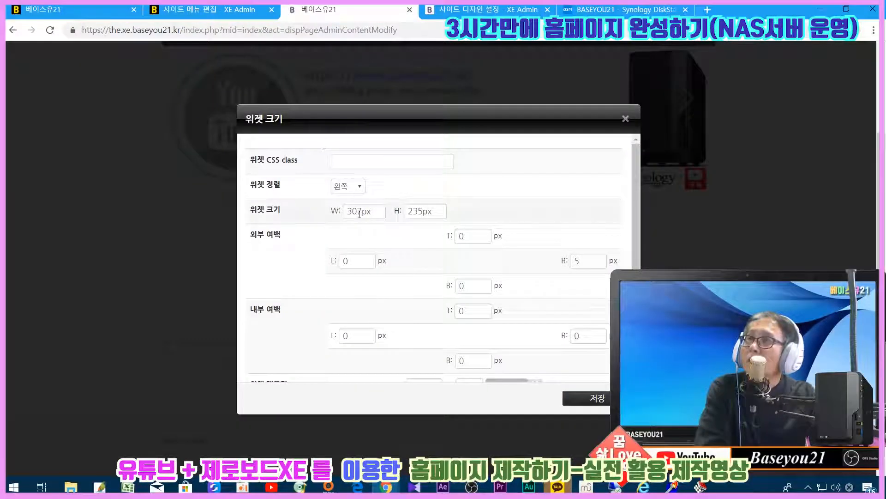
pyautogui.moveTo(363, 211); pyautogui.dragTo(346, 211)
pyautogui.write('235')
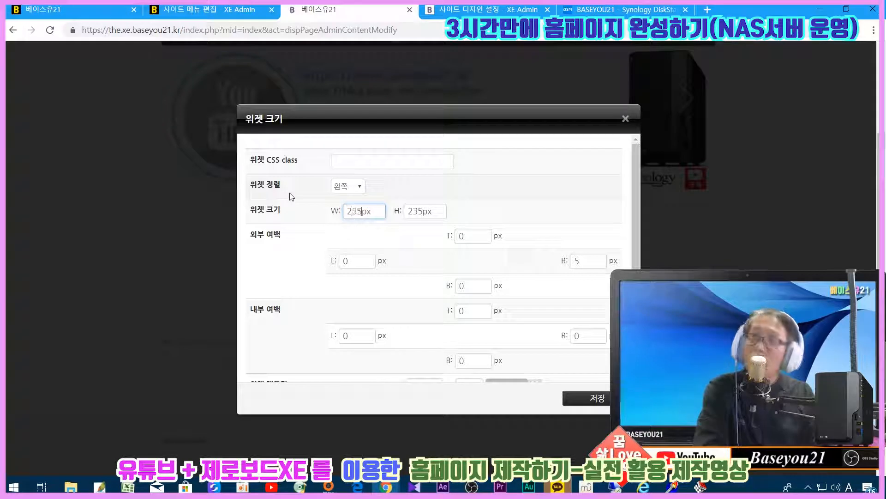
pyautogui.moveTo(421, 211); pyautogui.dragTo(377, 205)
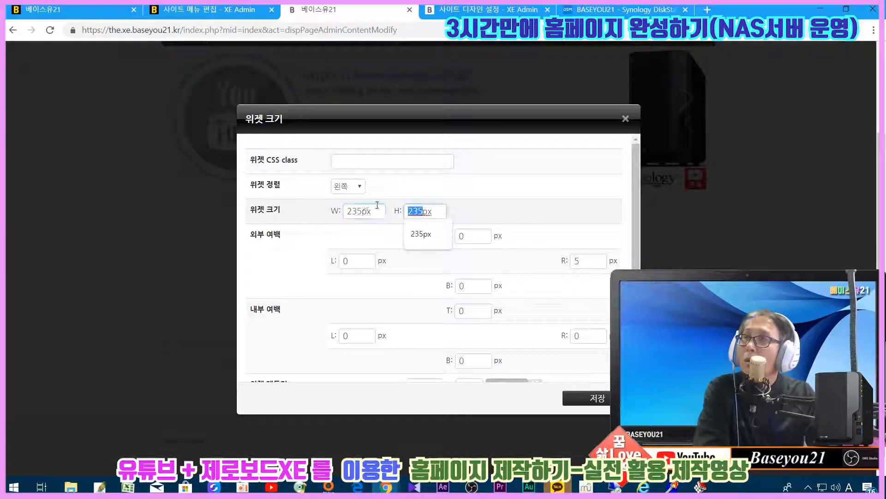
pyautogui.write('307')
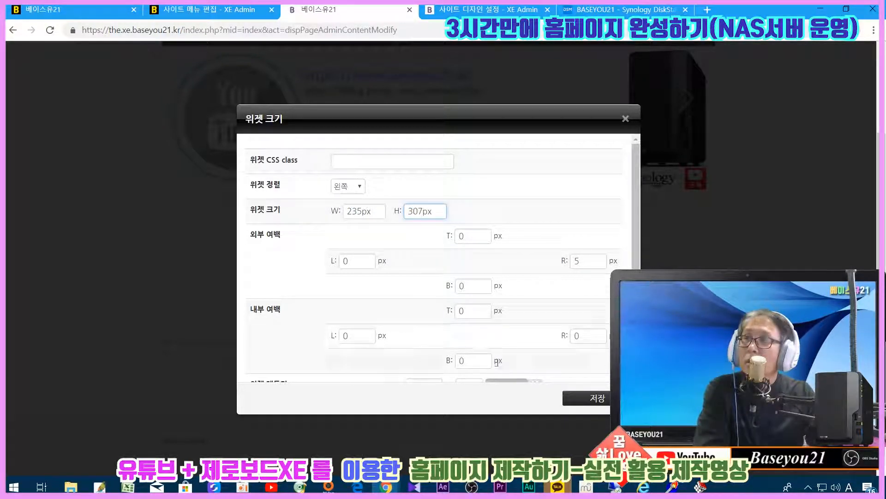
pyautogui.click(594, 401)
# Set the third box below the banner, aligned 오른쪽, to 235 px wide and 307 px high.
pyautogui.moveTo(577, 215)
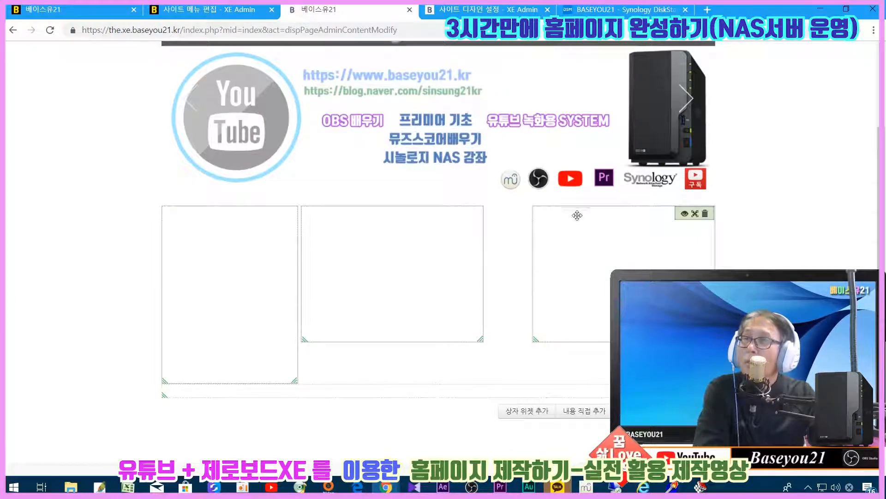
pyautogui.click(689, 214)
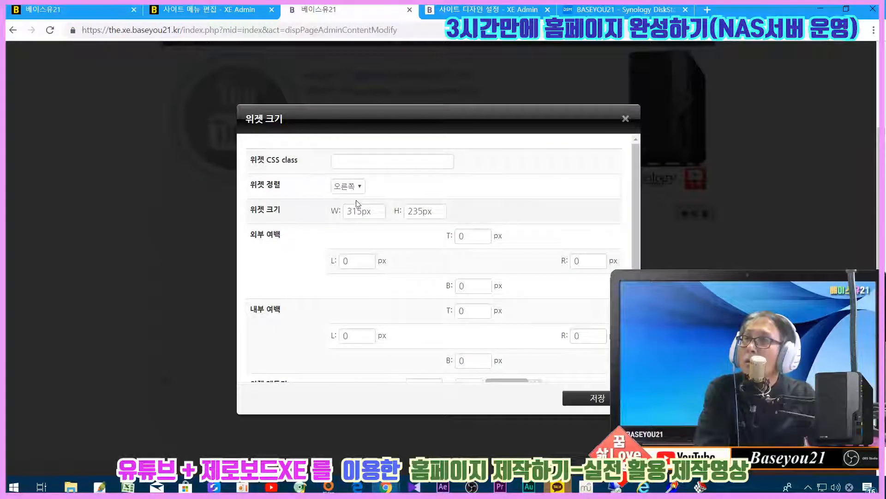
pyautogui.moveTo(363, 211); pyautogui.dragTo(331, 212)
pyautogui.write('23')
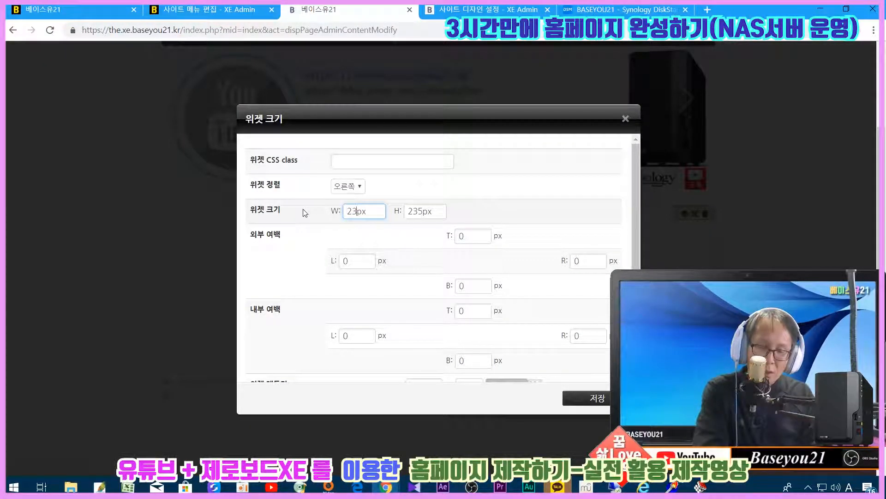
pyautogui.moveTo(426, 211); pyautogui.dragTo(389, 211)
pyautogui.write('307')
pyautogui.click(594, 397)
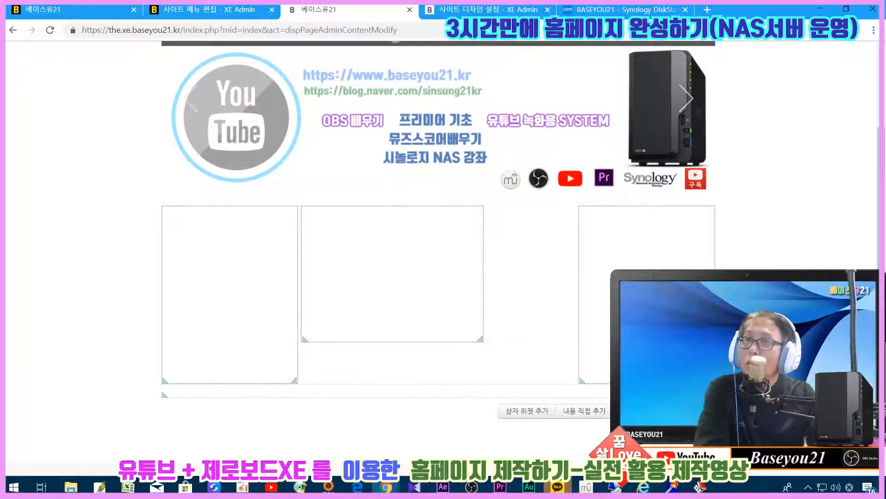
# Resize the fourth box freehand so that it sits directly beneath the middle box at the same width.
pyautogui.moveTo(417, 316)
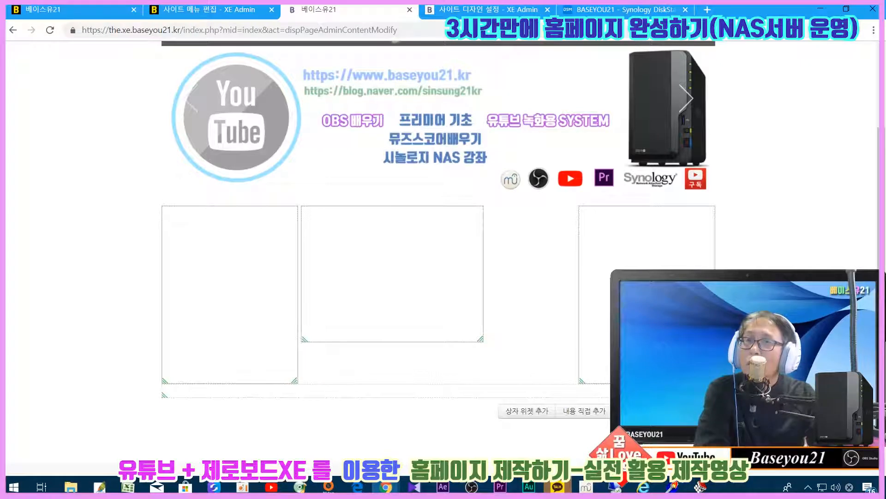
pyautogui.moveTo(712, 394); pyautogui.dragTo(436, 383)
pyautogui.moveTo(331, 370); pyautogui.dragTo(500, 413)
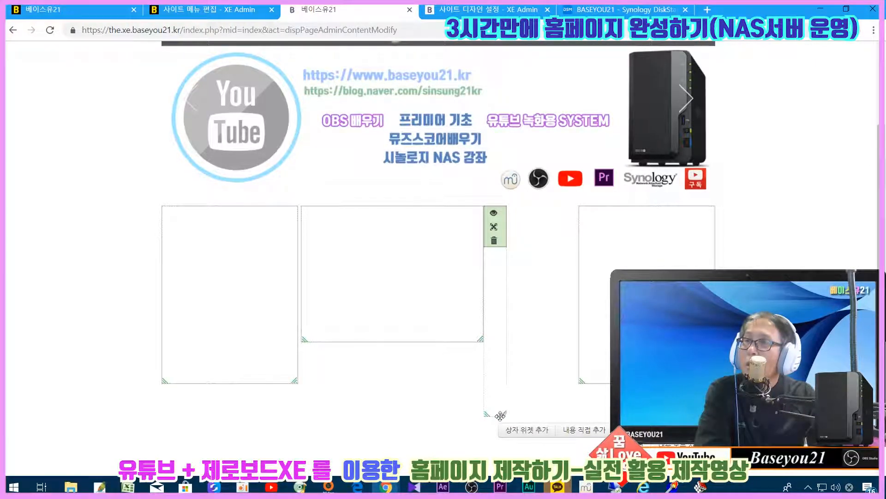
pyautogui.moveTo(505, 419); pyautogui.dragTo(485, 409)
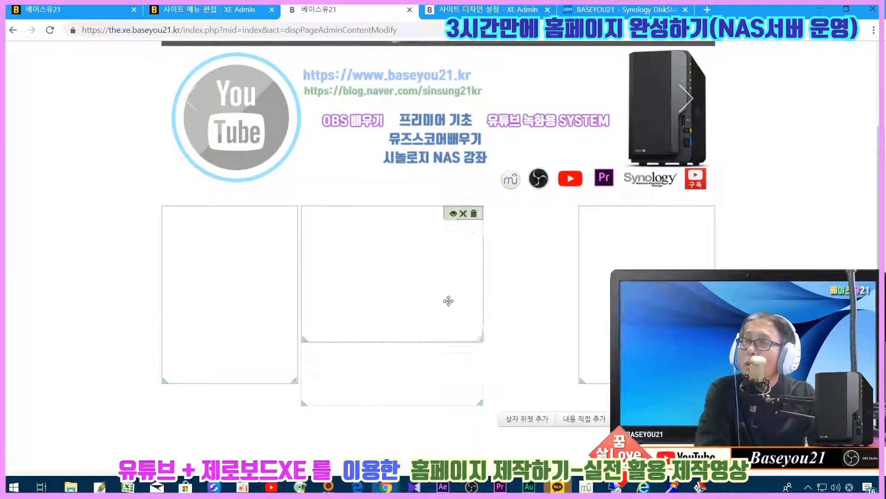
# Check the reference page's 자유게시판 box size and set the new site's upper middle box to 476 px wide and 150 px high.
pyautogui.click(97, 10)
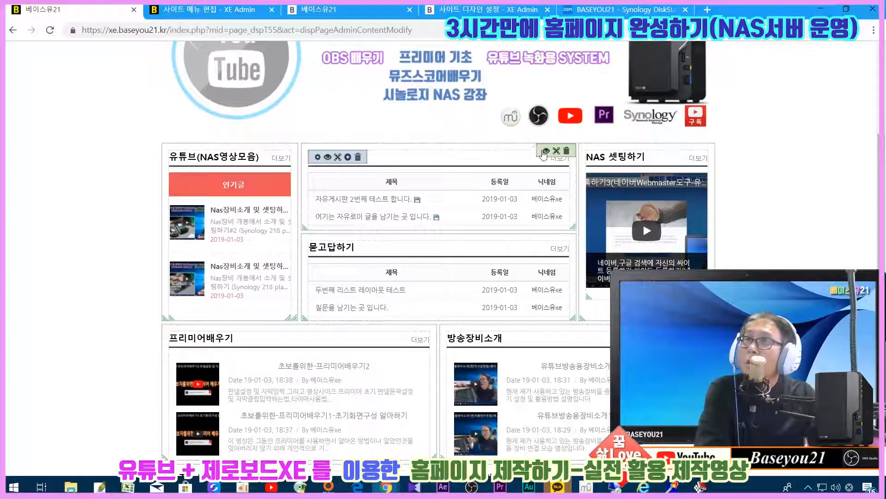
pyautogui.click(546, 151)
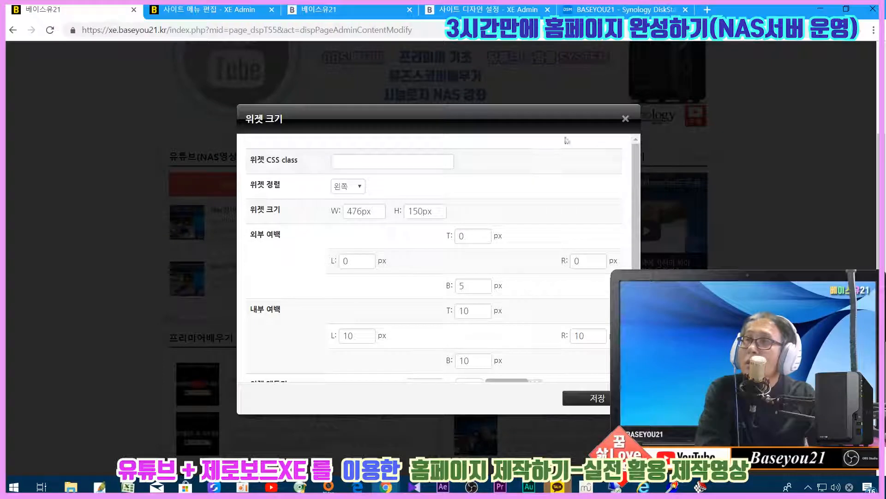
pyautogui.click(622, 121)
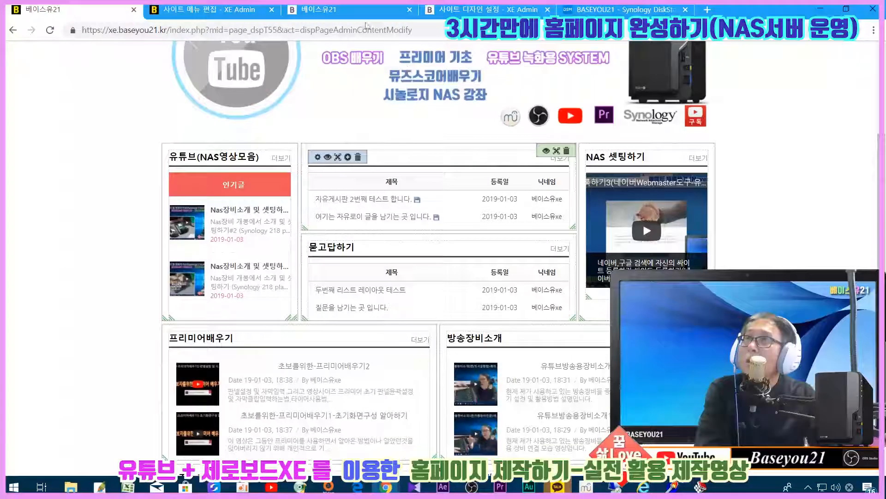
pyautogui.click(340, 8)
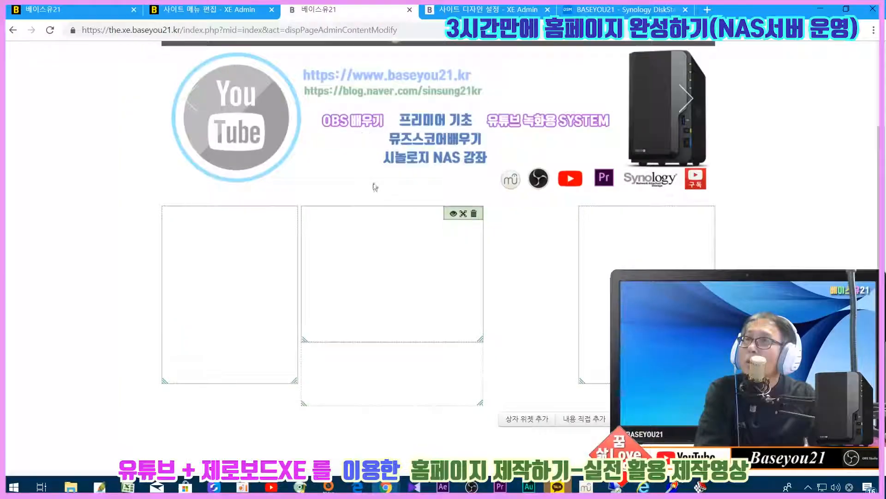
pyautogui.click(453, 214)
pyautogui.moveTo(363, 211); pyautogui.dragTo(305, 208)
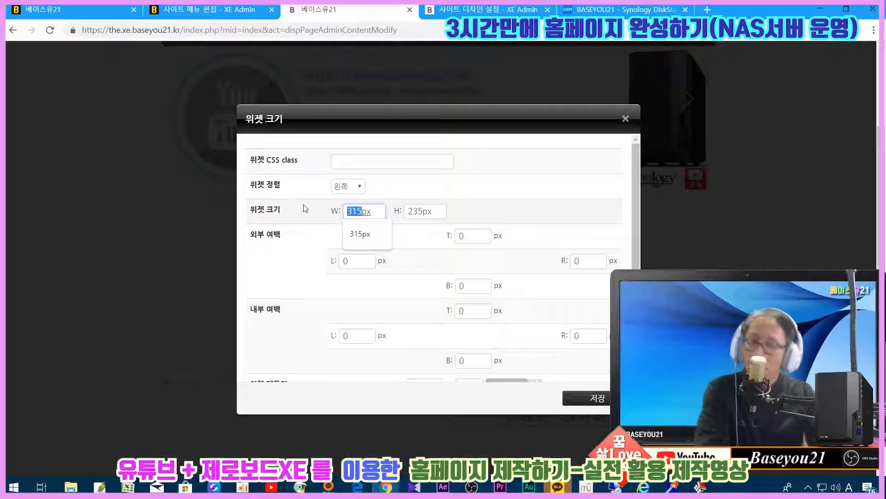
pyautogui.write('476')
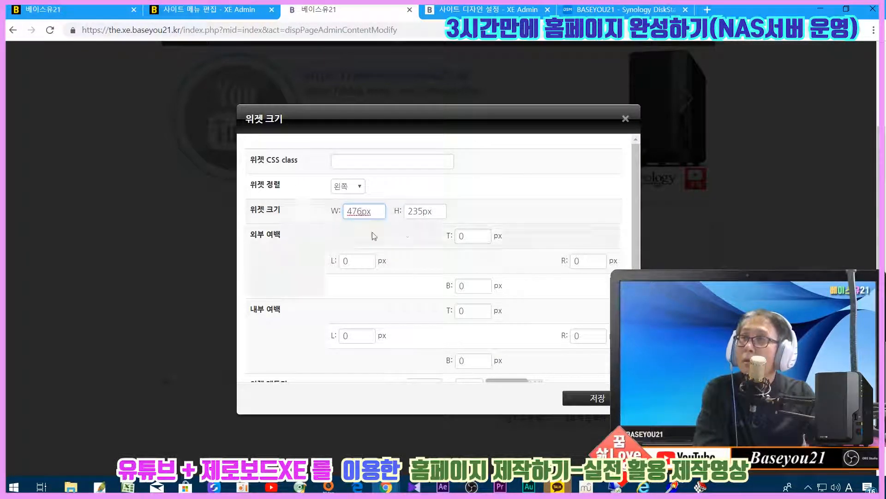
pyautogui.moveTo(421, 211); pyautogui.dragTo(373, 209)
pyautogui.write('1')
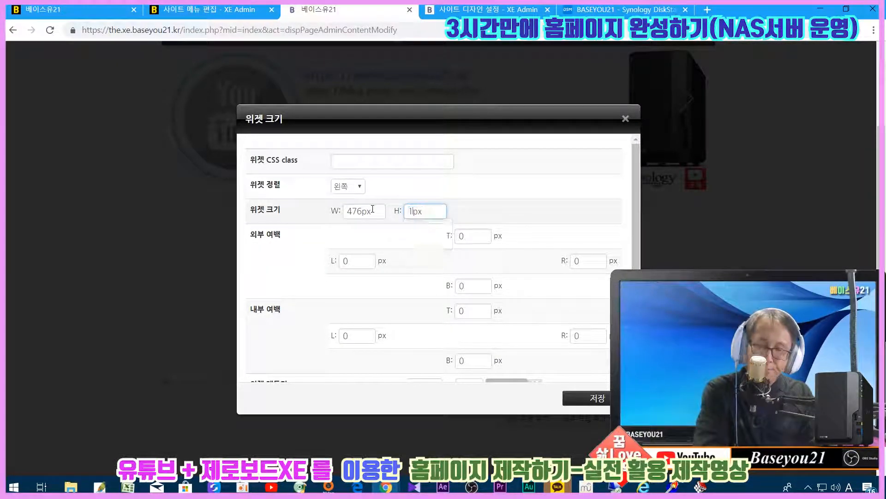
pyautogui.write('50')
pyautogui.press('Return')
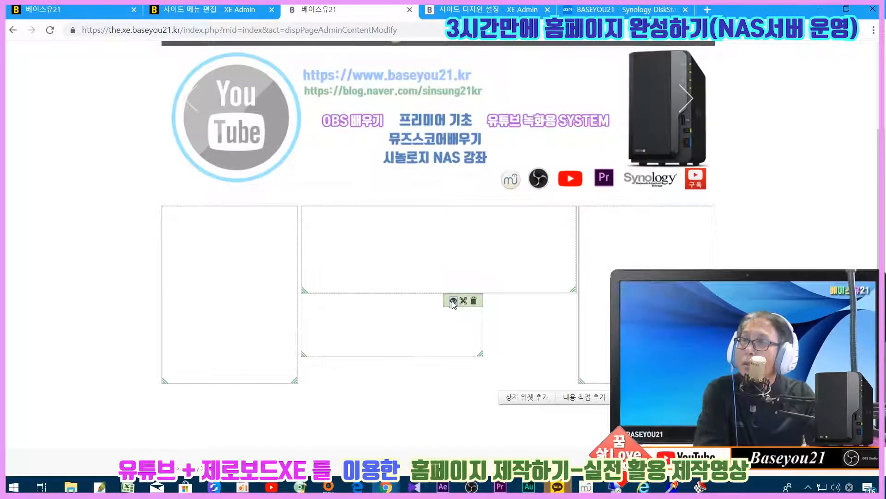
# Set the box beneath the upper middle box to 476 px wide and 150 px high.
pyautogui.click(453, 301)
pyautogui.moveTo(366, 210); pyautogui.dragTo(294, 213)
pyautogui.write('47')
pyautogui.moveTo(423, 211); pyautogui.dragTo(370, 206)
pyautogui.write('150')
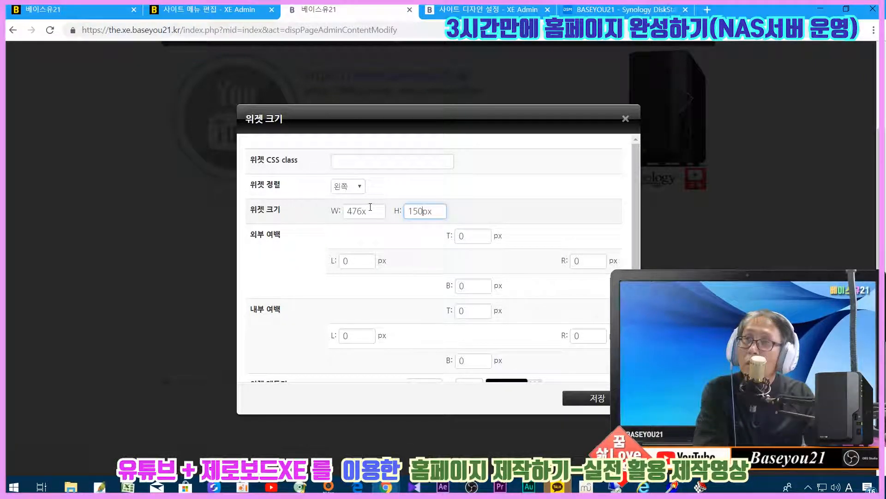
pyautogui.write('0')
pyautogui.click(586, 398)
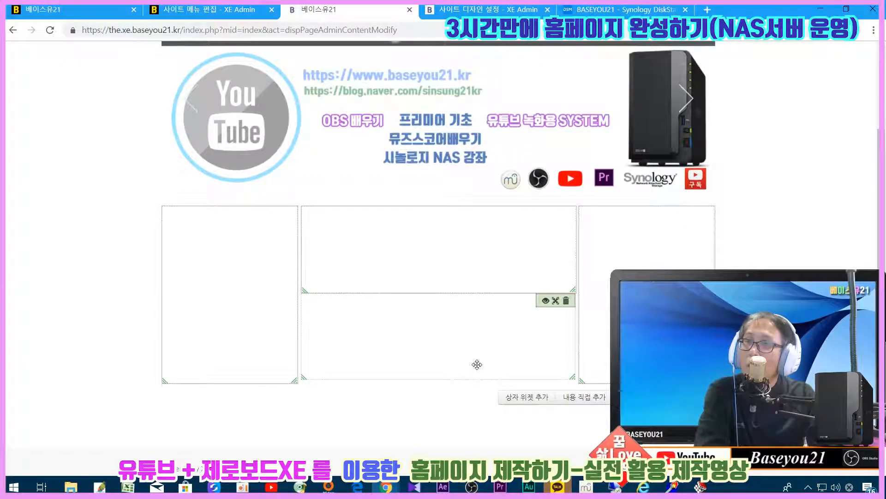
# Give the lower middle box a 1 px solid border on all four sides.
pyautogui.click(545, 301)
pyautogui.scroll(-1, 527, 255)
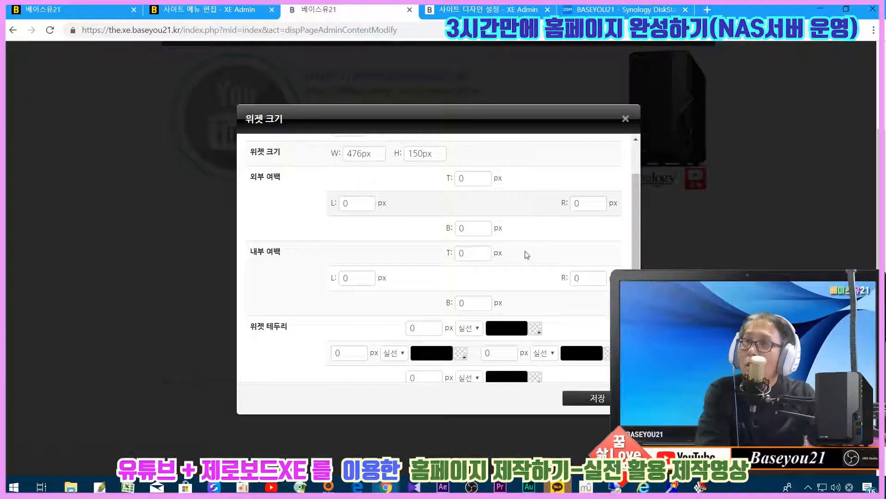
pyautogui.scroll(-1, 509, 287)
pyautogui.doubleClick(413, 270)
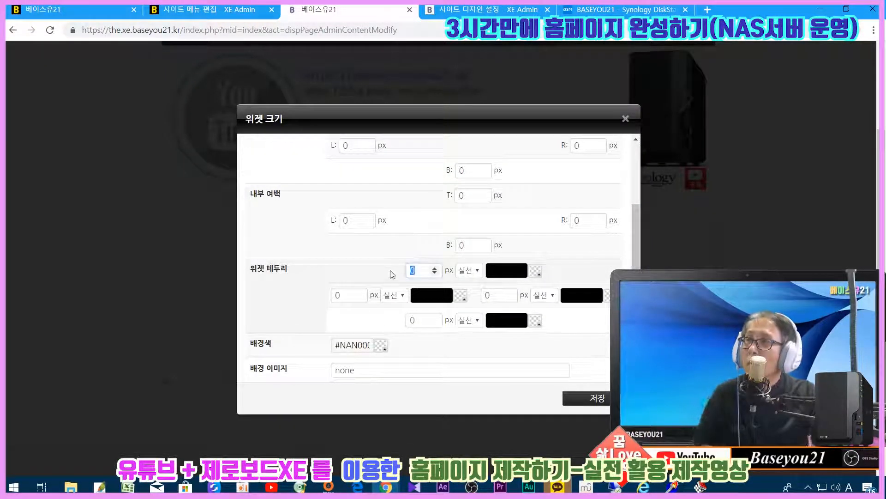
pyautogui.write('1')
pyautogui.doubleClick(350, 295)
pyautogui.write('1')
pyautogui.doubleClick(416, 320)
pyautogui.write('1')
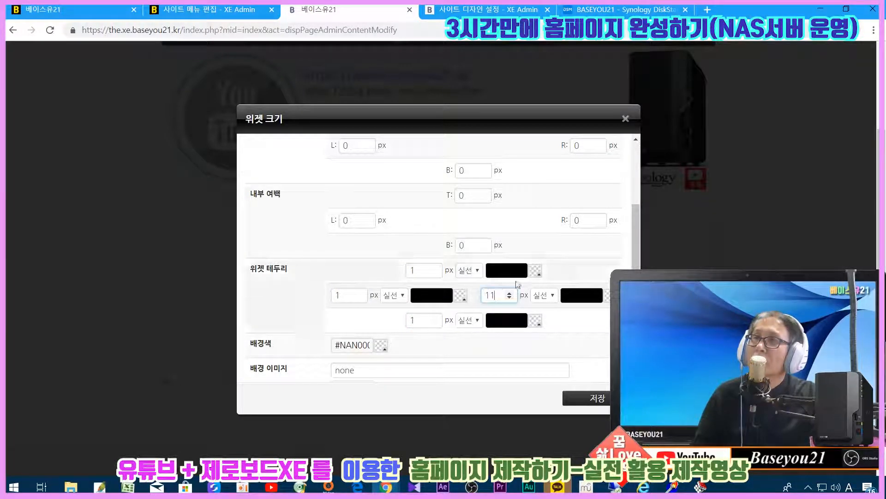
pyautogui.write('1')
# Set the lower middle box's top and left border colours to #bbbbbb.
pyautogui.click(504, 271)
pyautogui.click(512, 294)
pyautogui.moveTo(490, 270); pyautogui.dragTo(617, 300)
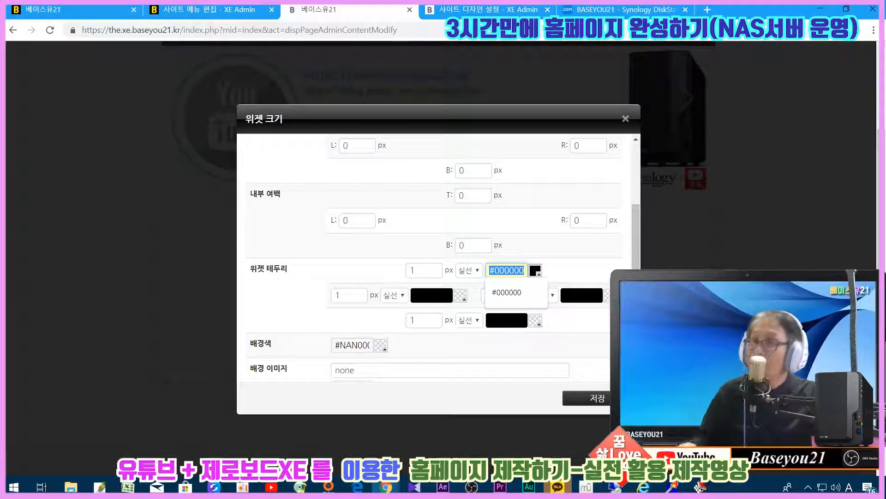
pyautogui.write('#bbbbbb')
pyautogui.scroll(1, 449, 317)
pyautogui.click(435, 299)
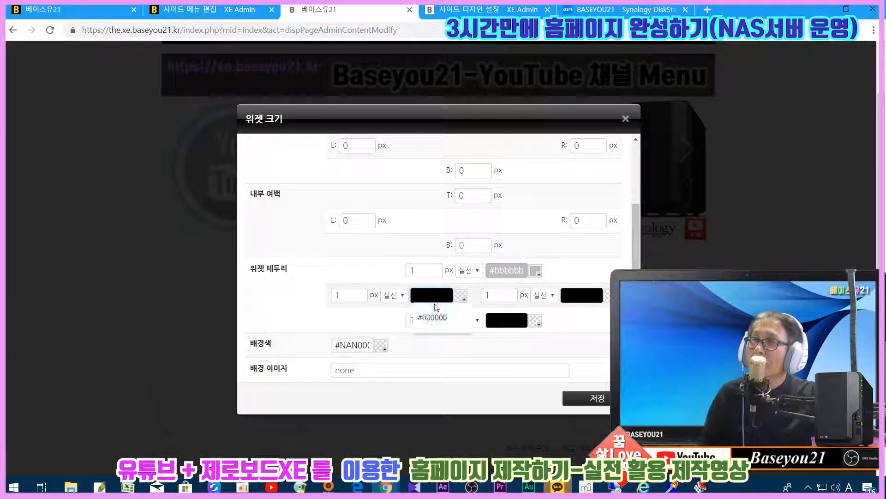
pyautogui.moveTo(414, 295); pyautogui.dragTo(450, 296)
pyautogui.write('#bbbbbb')
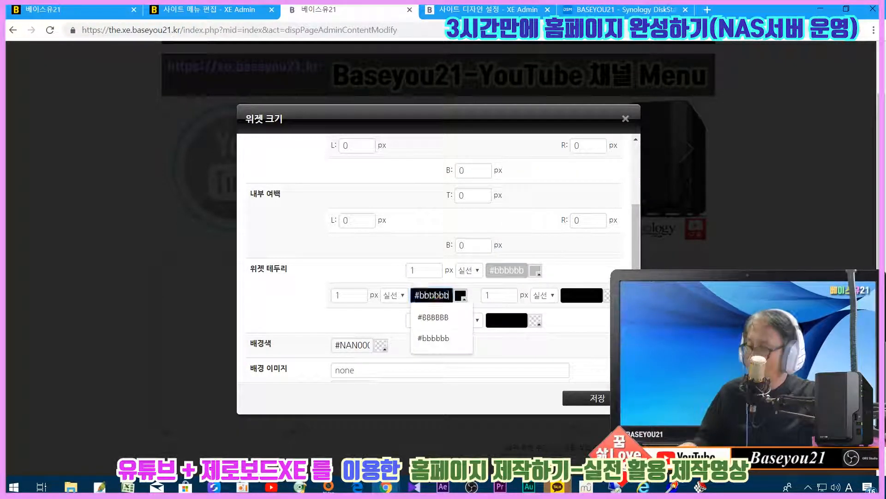
# Set the lower middle box's right and bottom border colours to #bbbbbb and save the box settings.
pyautogui.click(579, 297)
pyautogui.click(572, 310)
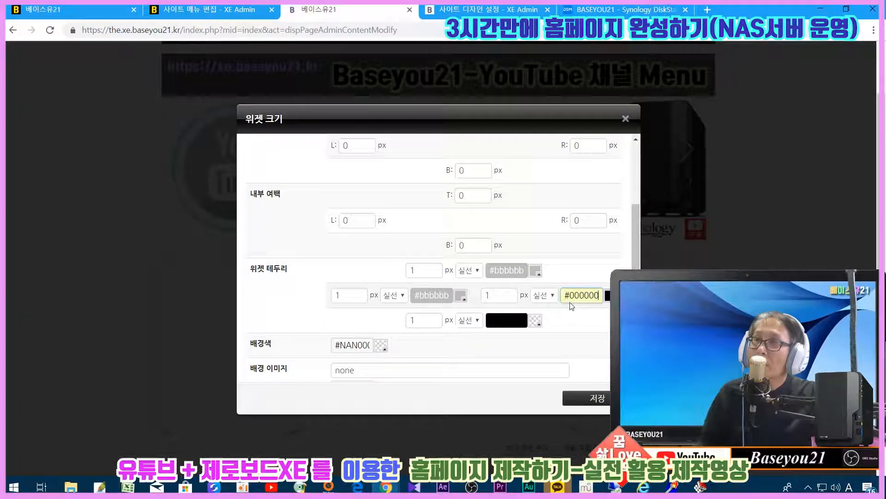
pyautogui.moveTo(566, 295); pyautogui.dragTo(600, 295)
pyautogui.write('#bbbbbb')
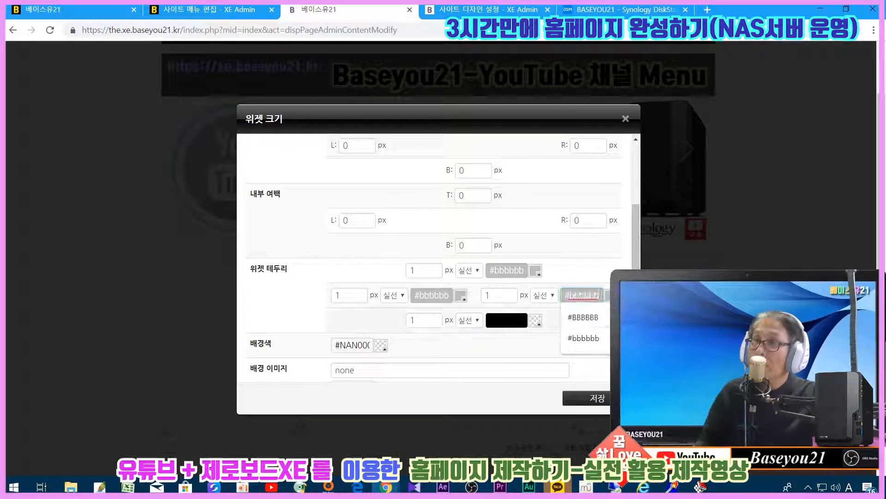
pyautogui.click(492, 322)
pyautogui.moveTo(491, 320); pyautogui.dragTo(610, 334)
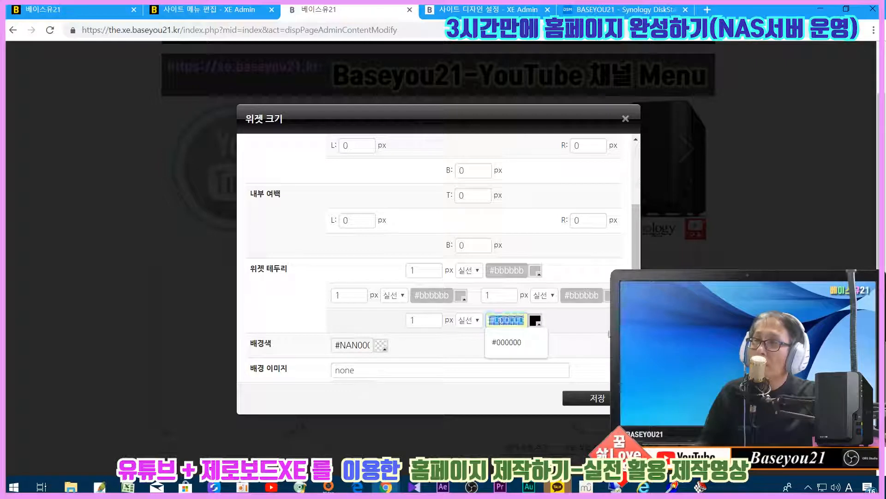
pyautogui.write('#bbbbbb')
pyautogui.click(600, 397)
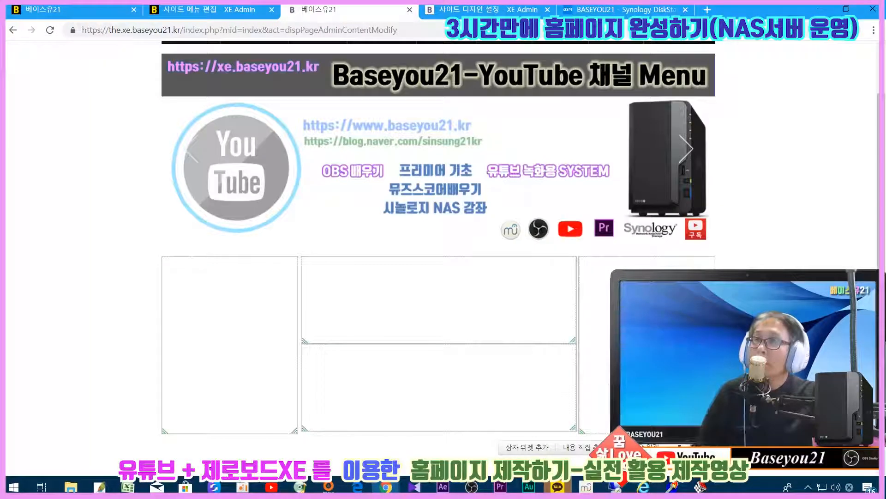
# Save the edited homepage layout and confirm its registration.
pyautogui.scroll(-2, 438, 231)
pyautogui.click(700, 356)
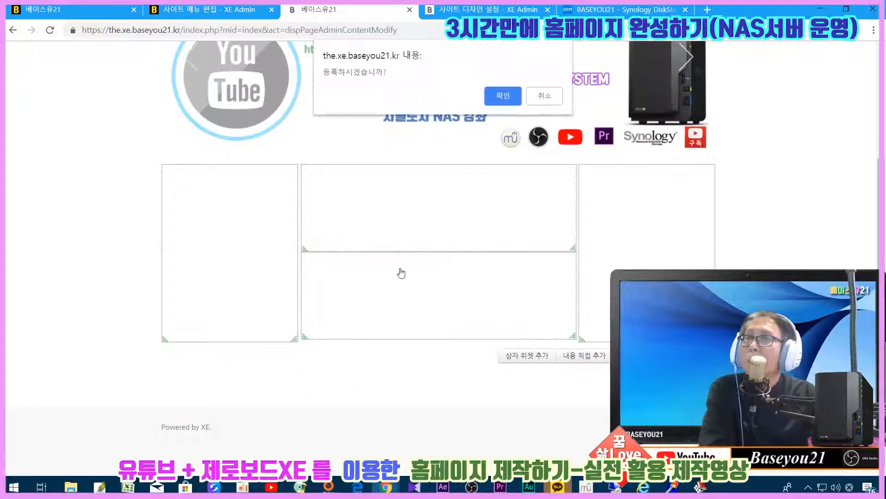
pyautogui.click(503, 97)
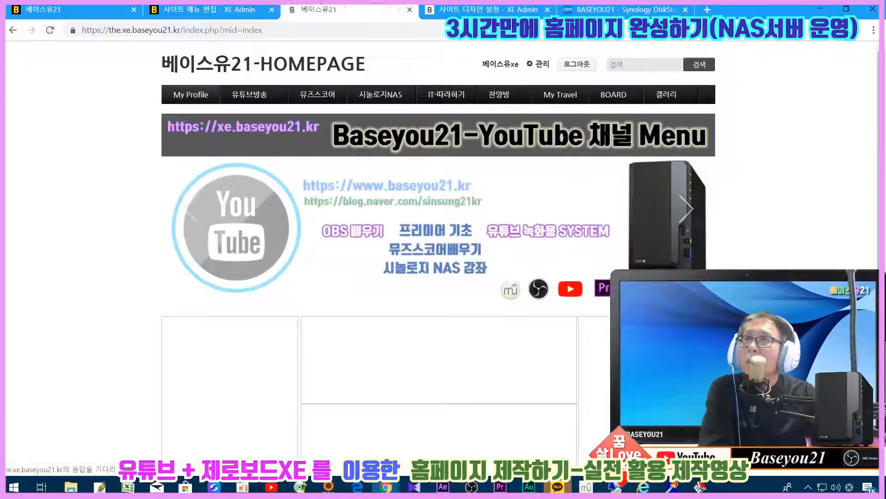
# Check the outer margins, inner padding and border settings of the reference page's 유튜브(NAS영상모음) box, leaving them unsaved.
pyautogui.click(70, 9)
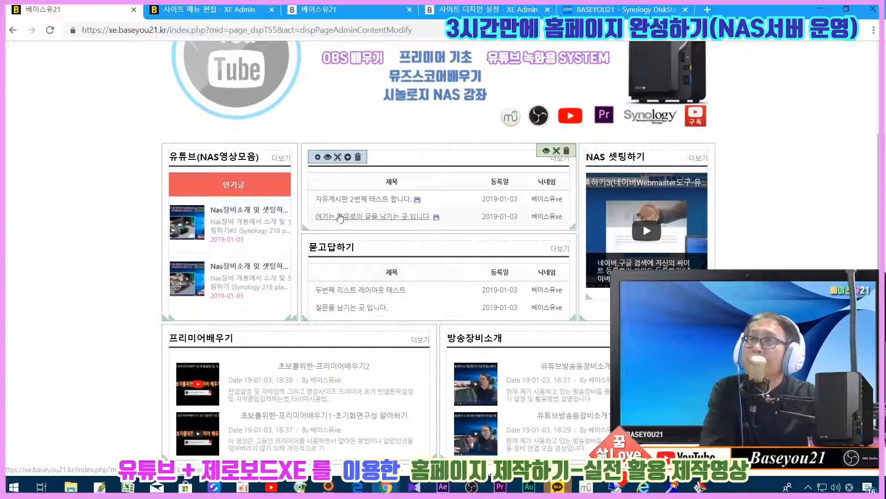
pyautogui.click(427, 8)
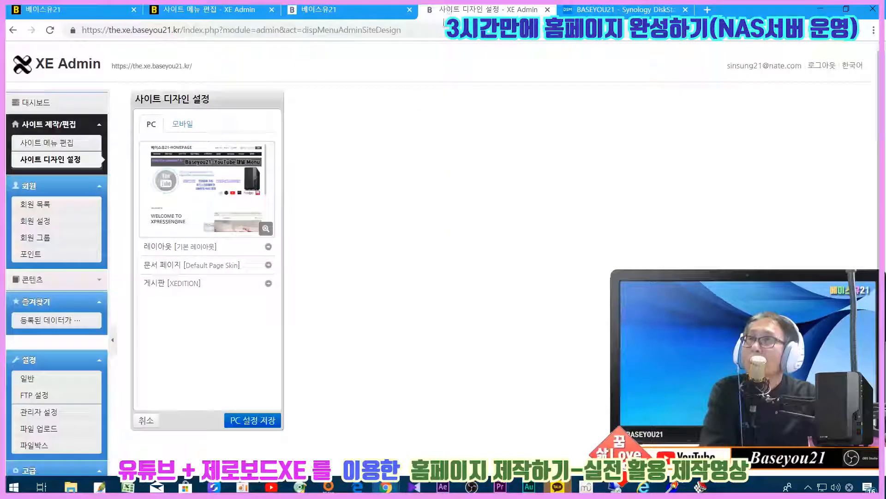
pyautogui.click(355, 9)
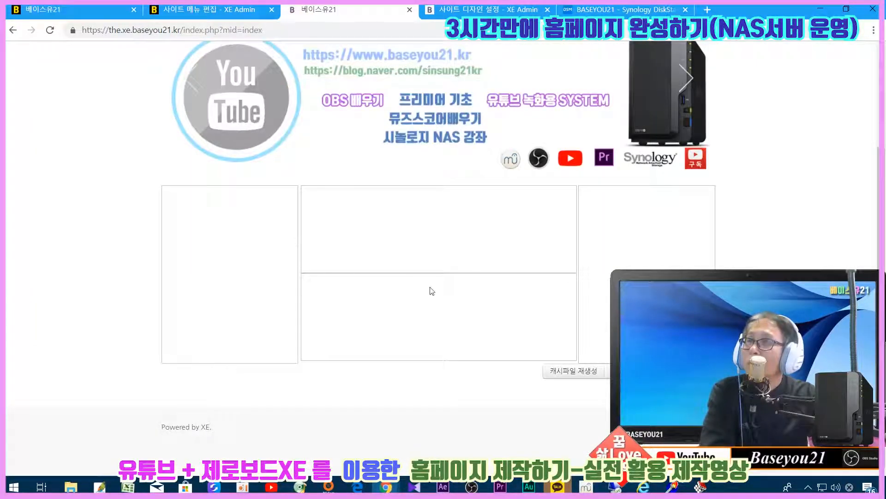
pyautogui.click(50, 8)
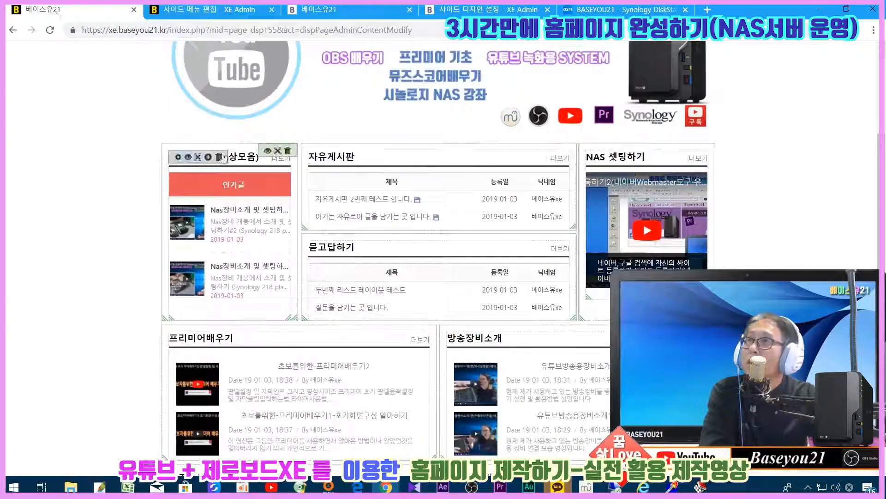
pyautogui.click(261, 154)
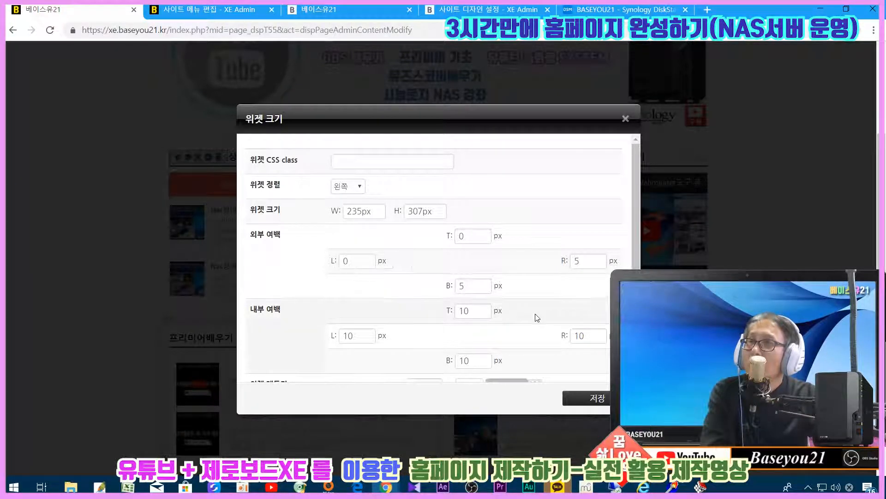
pyautogui.scroll(-3, 536, 314)
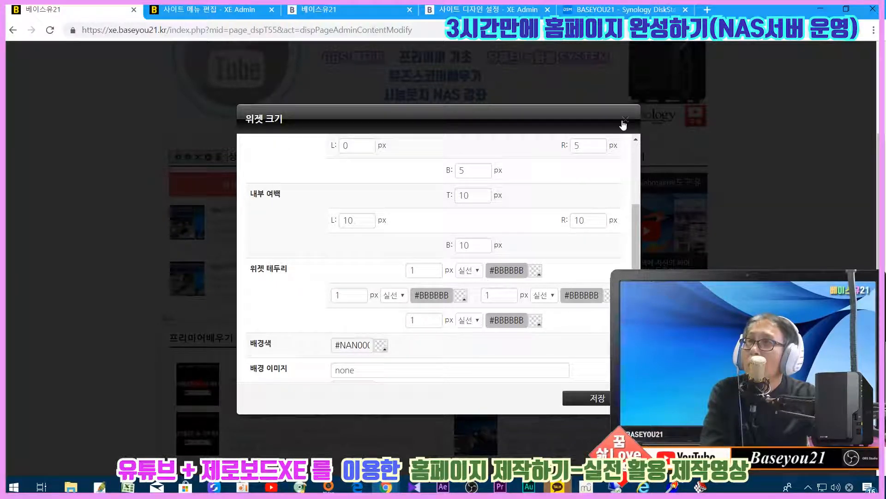
pyautogui.scroll(3, 566, 199)
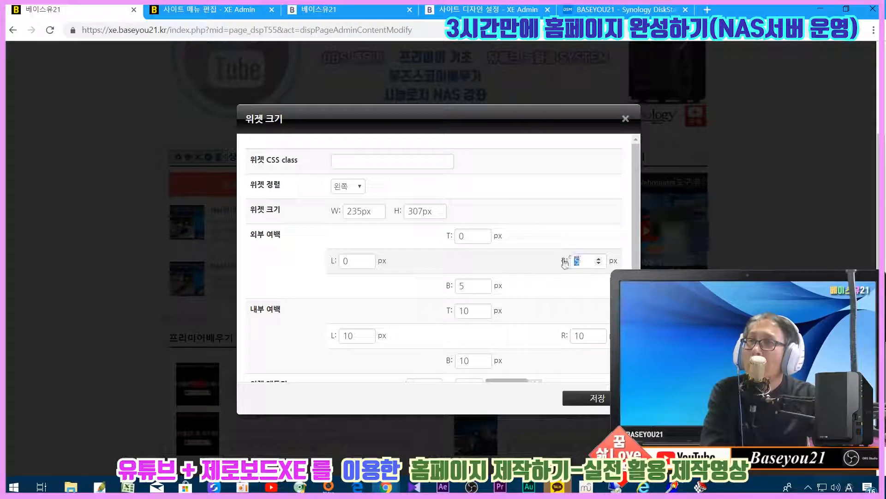
pyautogui.doubleClick(461, 285)
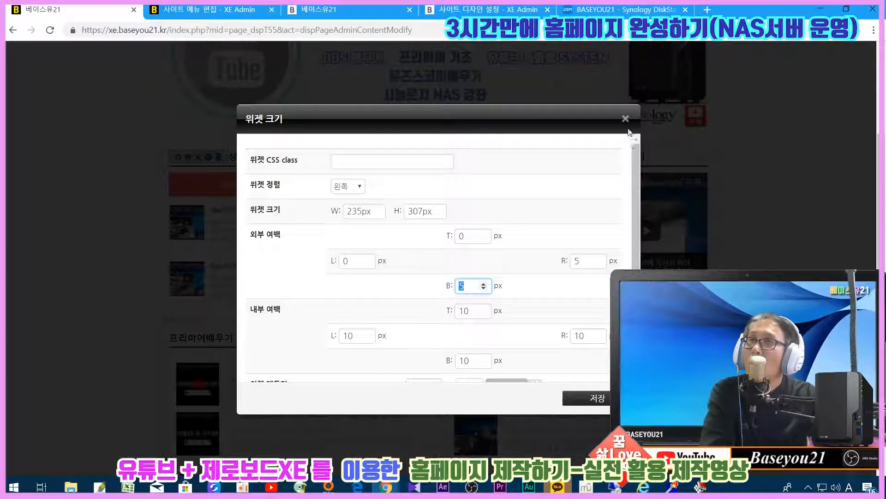
pyautogui.click(626, 118)
# Reopen the new site's homepage for editing and set the left box's bottom outer margin to 5 px.
pyautogui.click(365, 11)
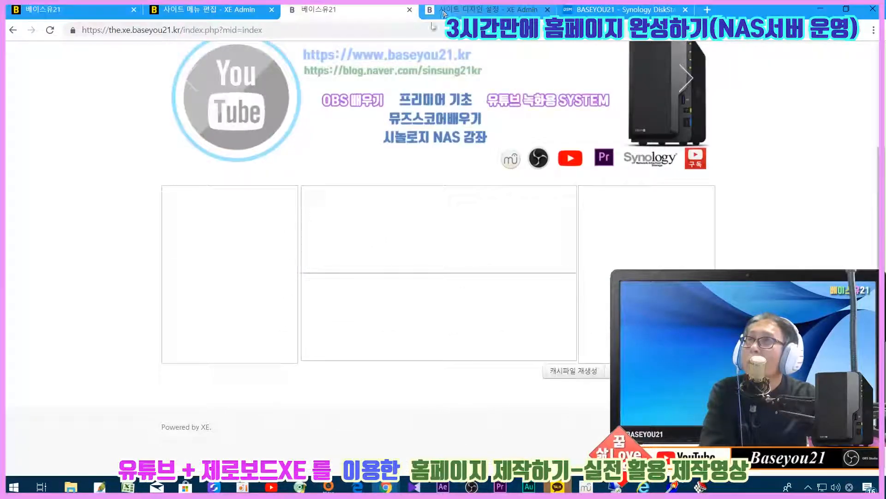
pyautogui.click(637, 371)
pyautogui.moveTo(231, 341)
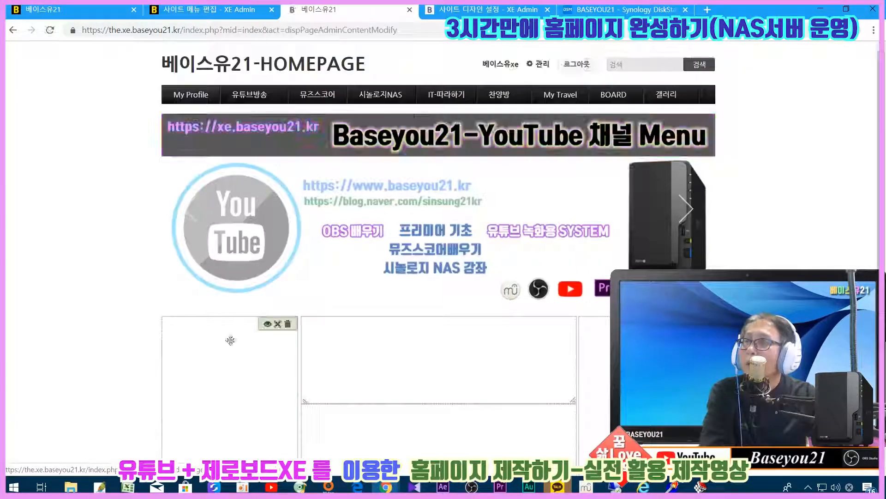
pyautogui.click(266, 323)
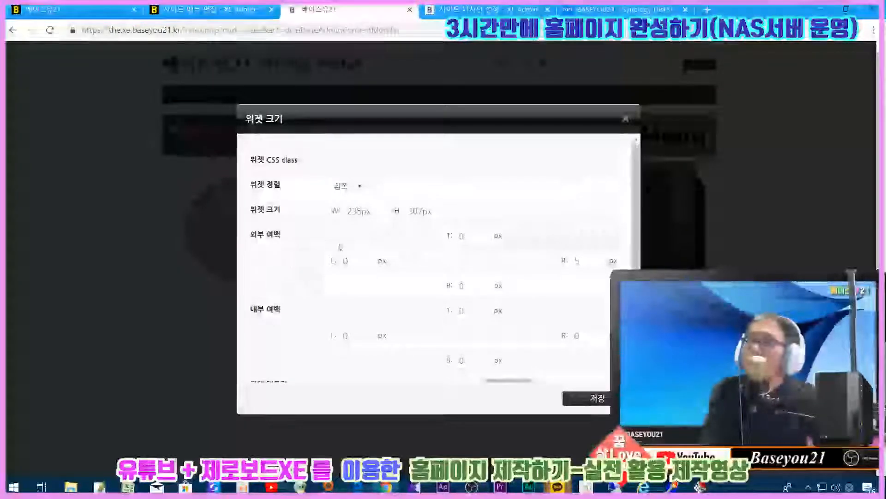
pyautogui.doubleClick(579, 260)
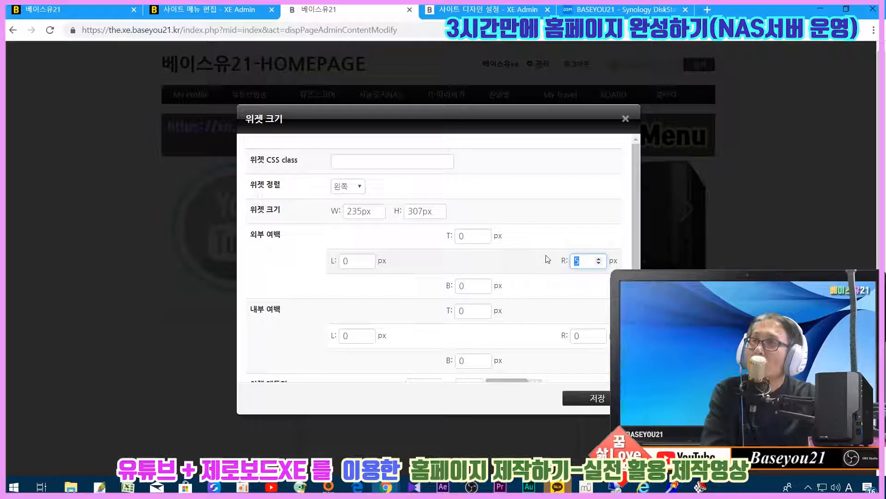
pyautogui.doubleClick(464, 285)
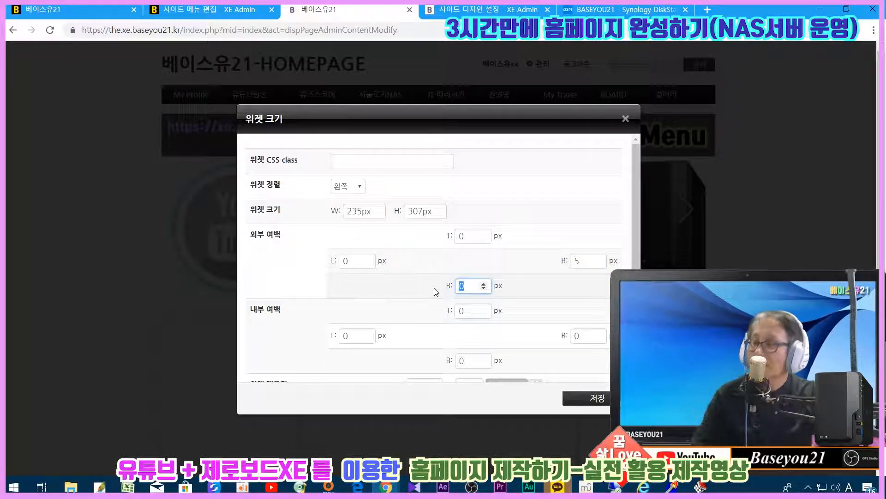
pyautogui.write('5')
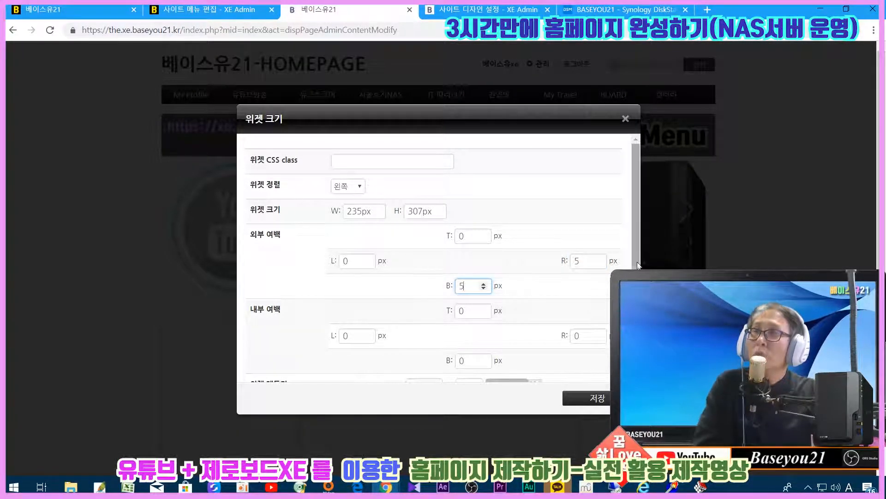
# Set the left box's inner padding to 10 px at the left, top and bottom, and save the box settings.
pyautogui.scroll(-2, 398, 249)
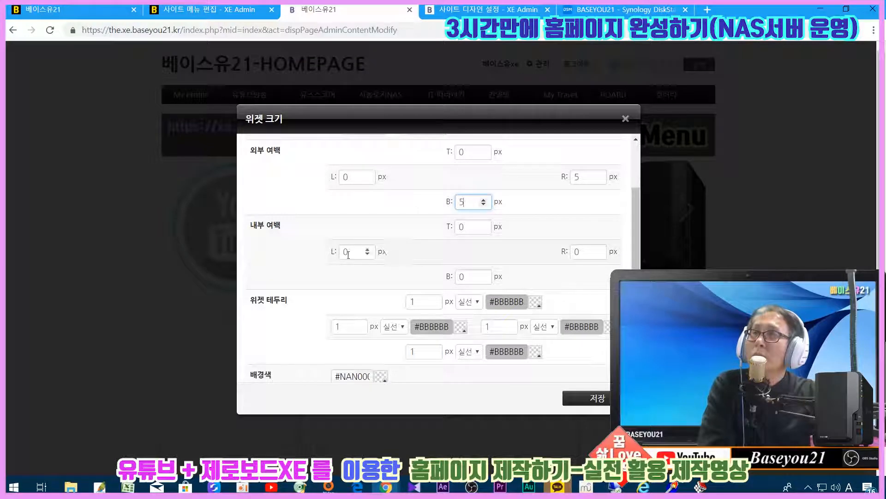
pyautogui.moveTo(352, 253); pyautogui.dragTo(331, 255)
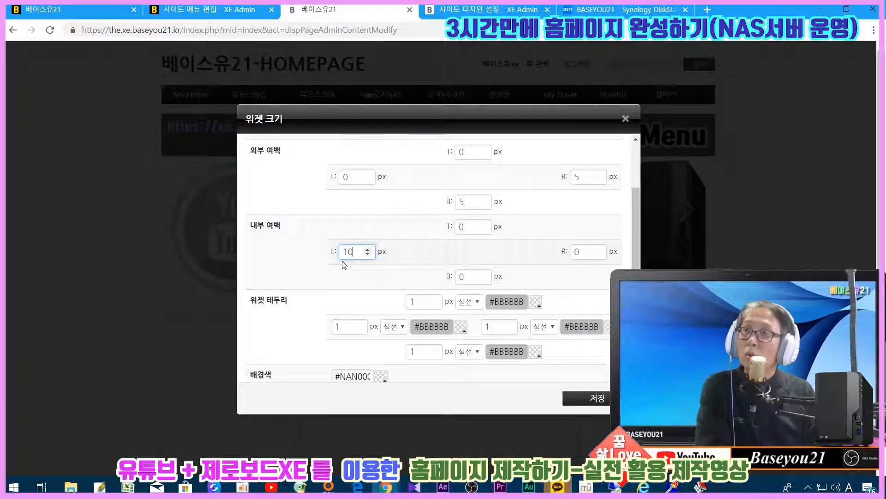
pyautogui.write('10')
pyautogui.moveTo(463, 227); pyautogui.dragTo(442, 231)
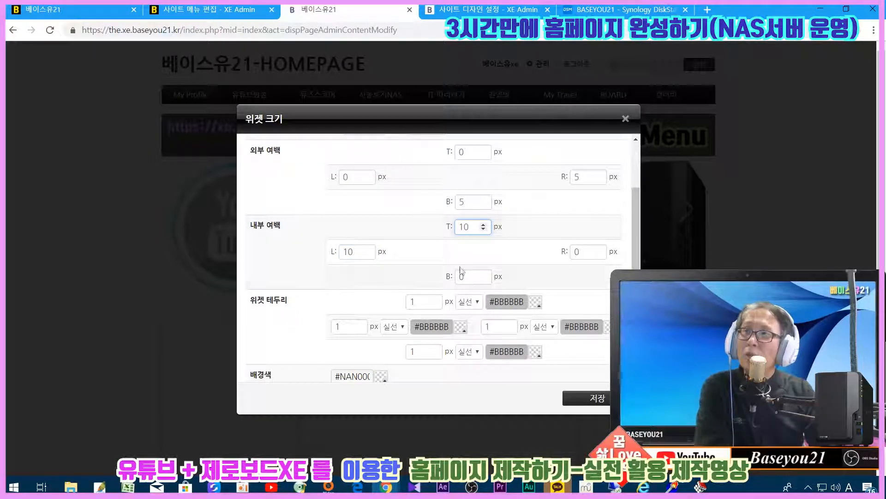
pyautogui.write('10')
pyautogui.moveTo(466, 275); pyautogui.dragTo(439, 279)
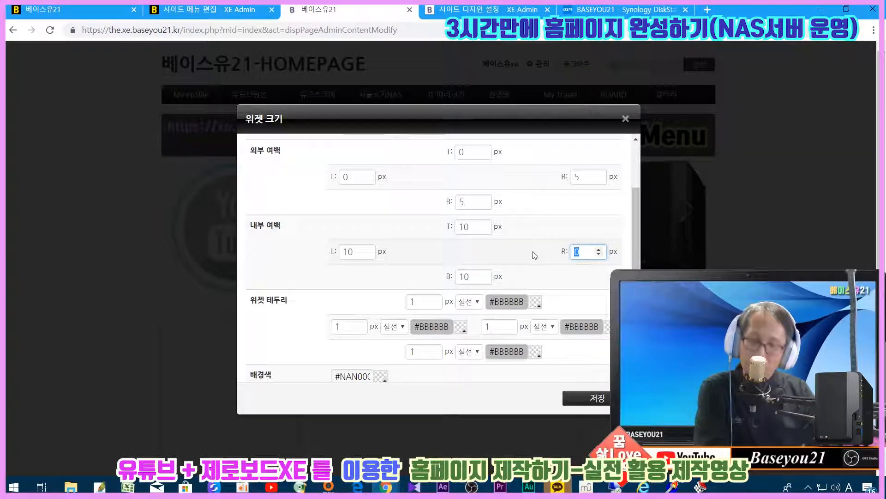
pyautogui.click(594, 397)
pyautogui.scroll(-3, 592, 401)
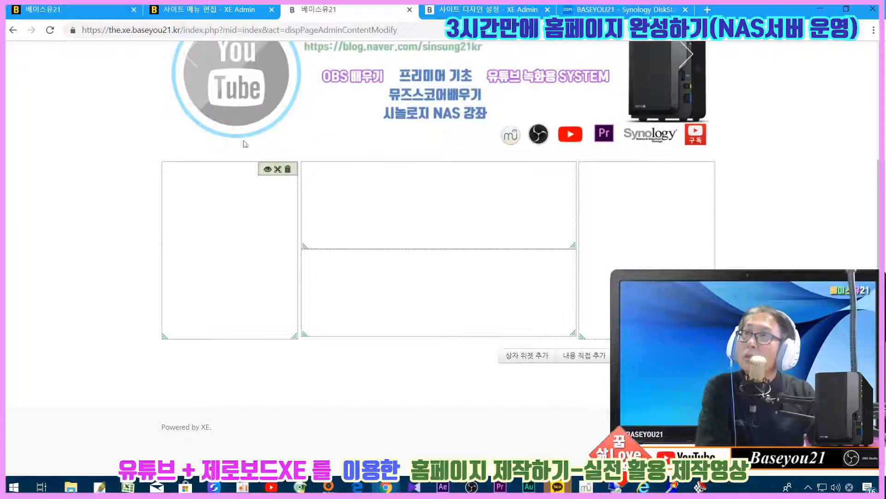
# Reload the reference page's edit view and examine the spacing and arrangement of its boxes.
pyautogui.click(75, 11)
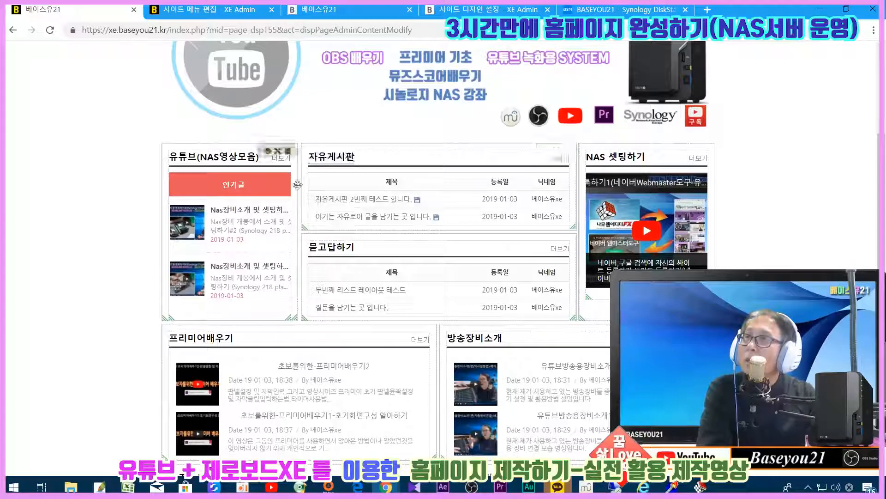
pyautogui.scroll(-1, 556, 216)
pyautogui.scroll(1, 554, 212)
pyautogui.click(50, 31)
pyautogui.scroll(-5, 596, 323)
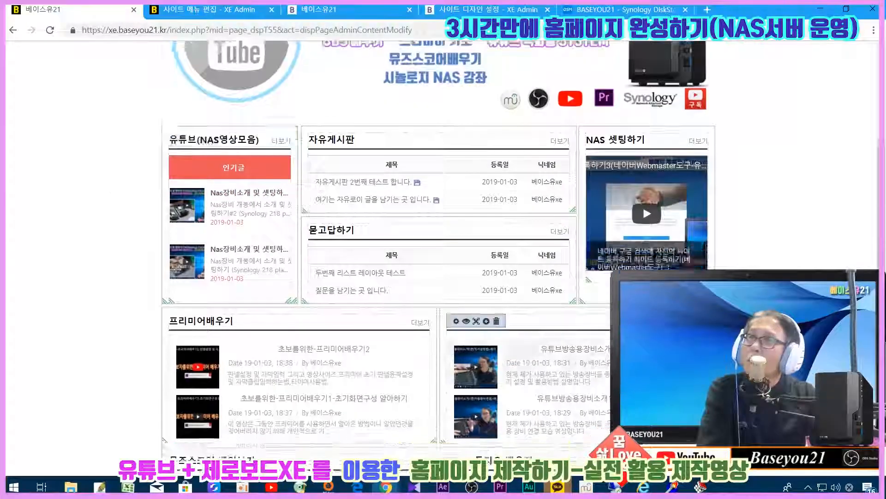
pyautogui.scroll(3, 595, 323)
pyautogui.scroll(2, 596, 324)
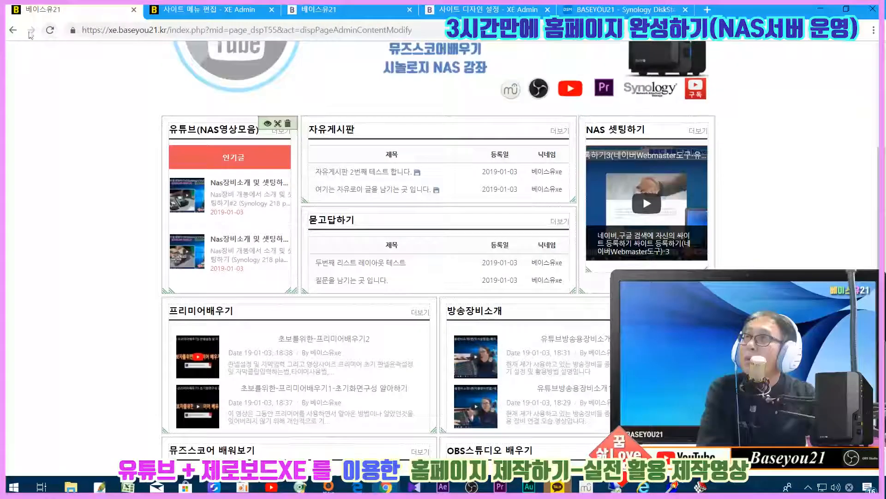
# Review the lower box rows on the published reference homepage, reopen its page editor, and return to the new site's layout.
pyautogui.click(13, 30)
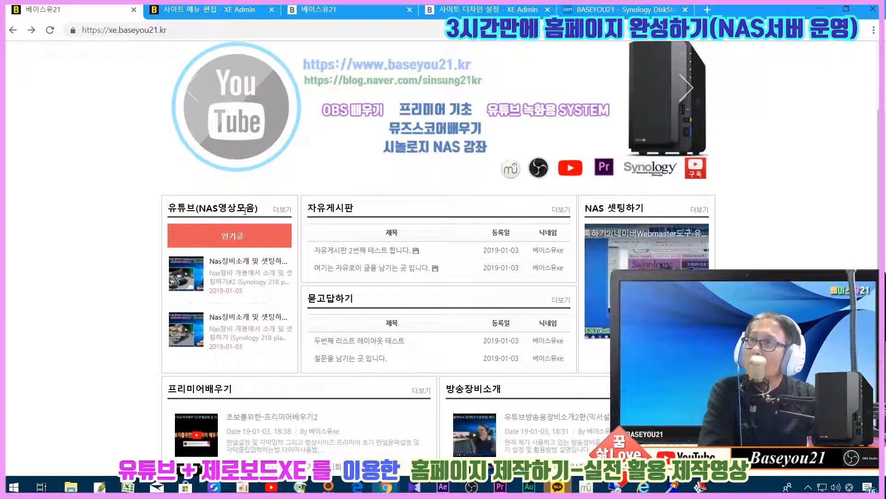
pyautogui.scroll(-5, 276, 217)
pyautogui.scroll(-2, 438, 250)
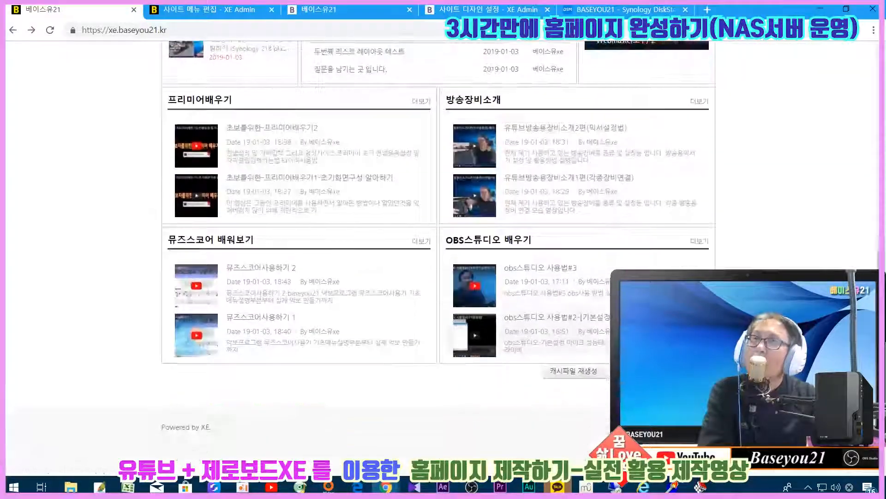
pyautogui.click(627, 371)
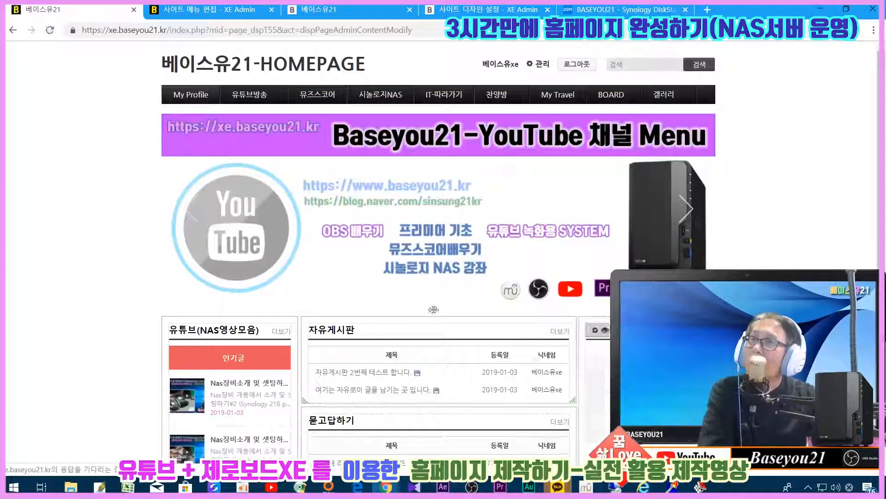
pyautogui.click(324, 9)
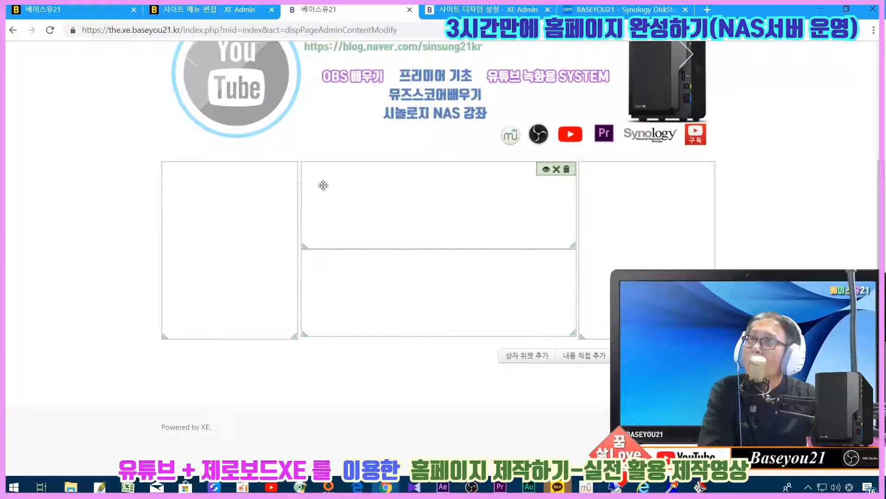
# Check the left box's size, outer margin and inner padding settings on the new homepage and save them.
pyautogui.click(268, 170)
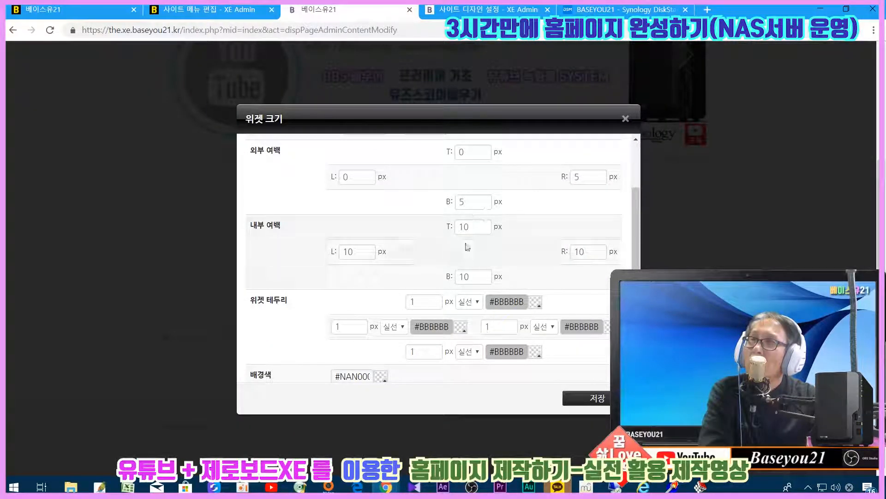
pyautogui.scroll(3, 554, 244)
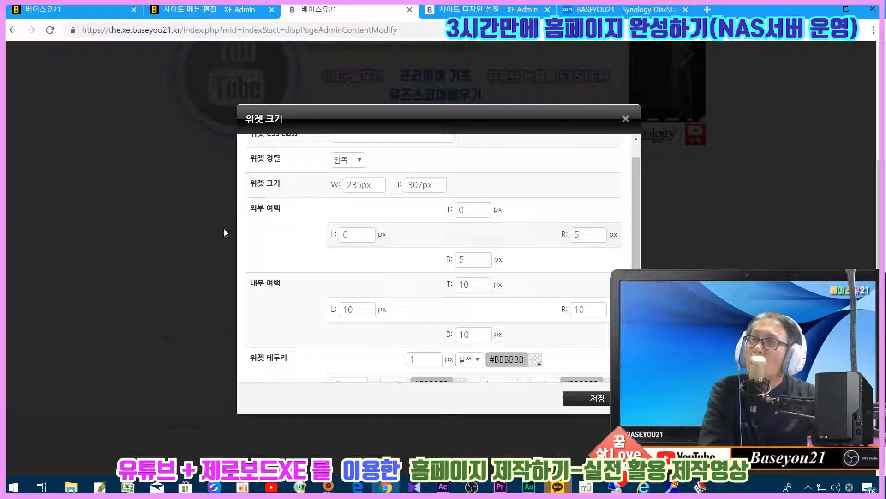
pyautogui.click(582, 236)
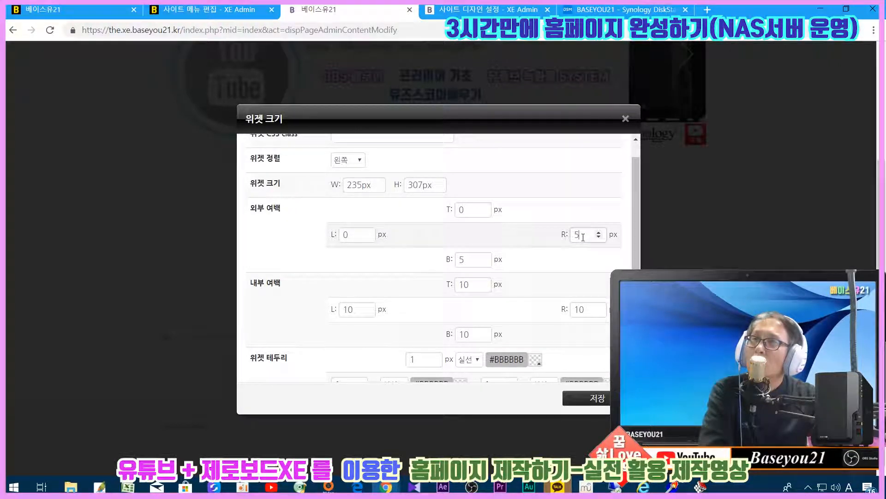
pyautogui.doubleClick(462, 259)
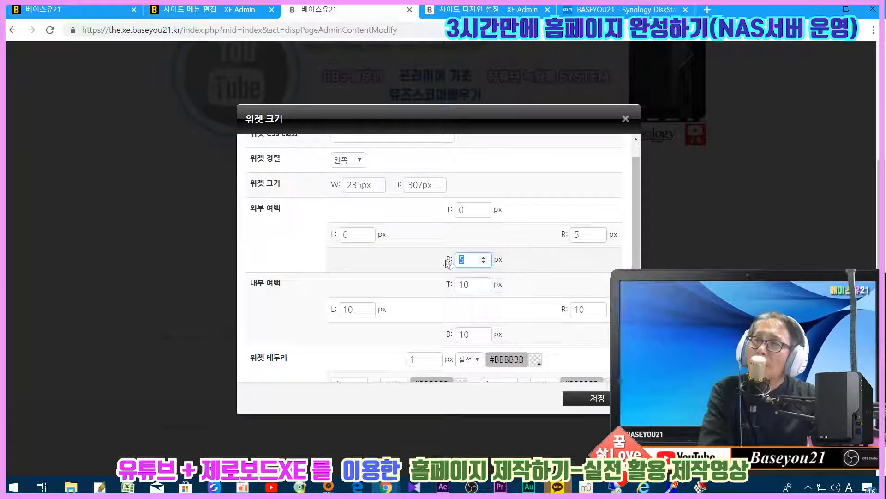
pyautogui.click(600, 400)
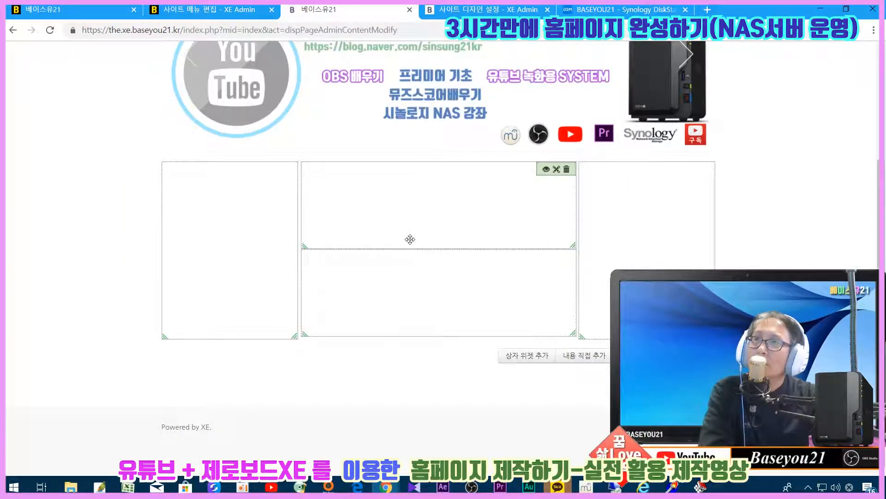
# Examine the size, margin and padding settings of the reference page's upper middle box and return to the new layout.
pyautogui.click(113, 6)
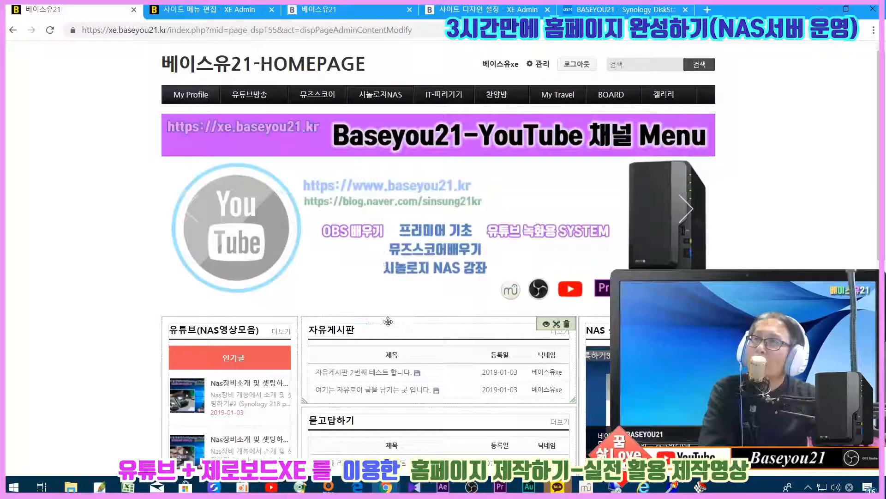
pyautogui.click(557, 324)
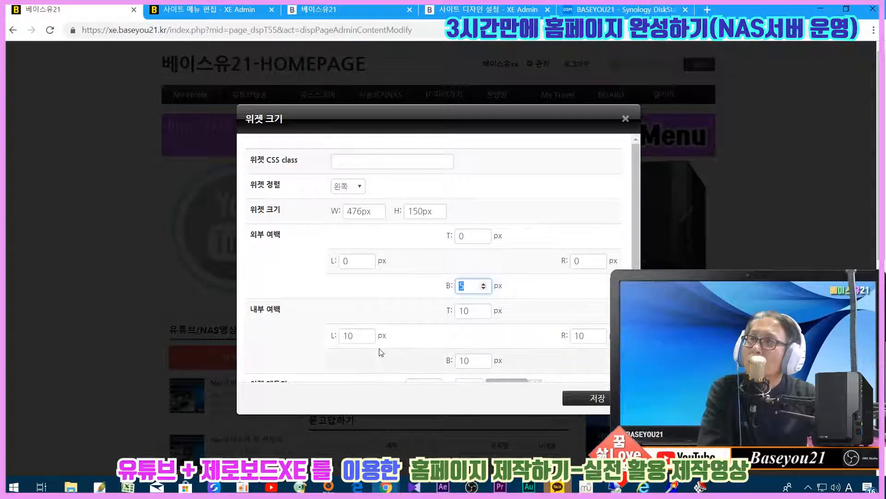
pyautogui.scroll(-3, 438, 283)
pyautogui.click(369, 10)
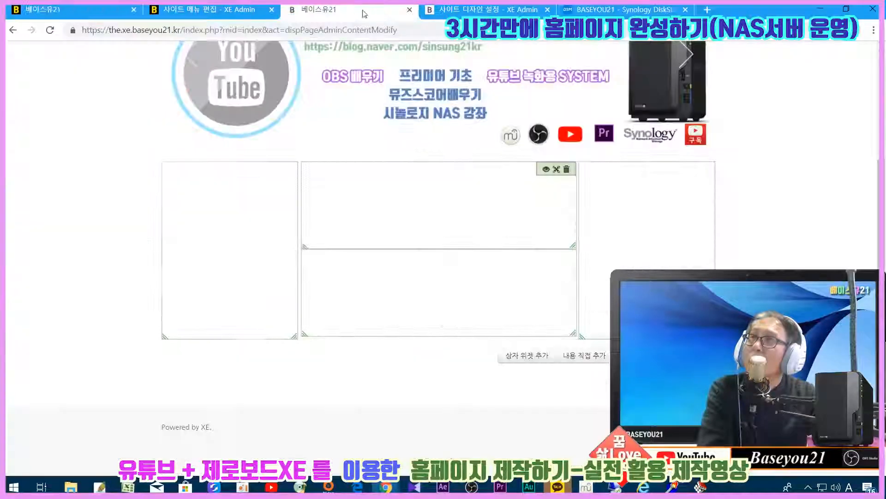
# Set the upper middle box's bottom outer margin to 5 px and its inner padding to 10 px, and save.
pyautogui.click(543, 170)
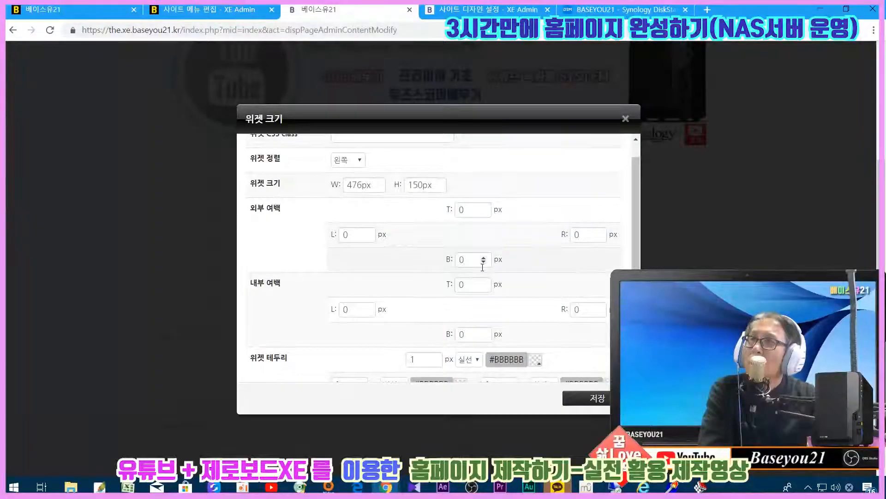
pyautogui.write('5')
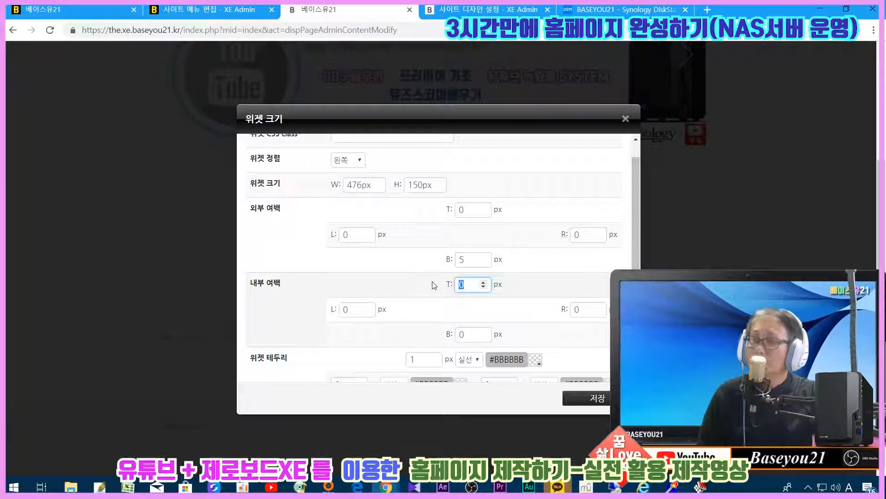
pyautogui.write('10')
pyautogui.doubleClick(349, 309)
pyautogui.write('1010')
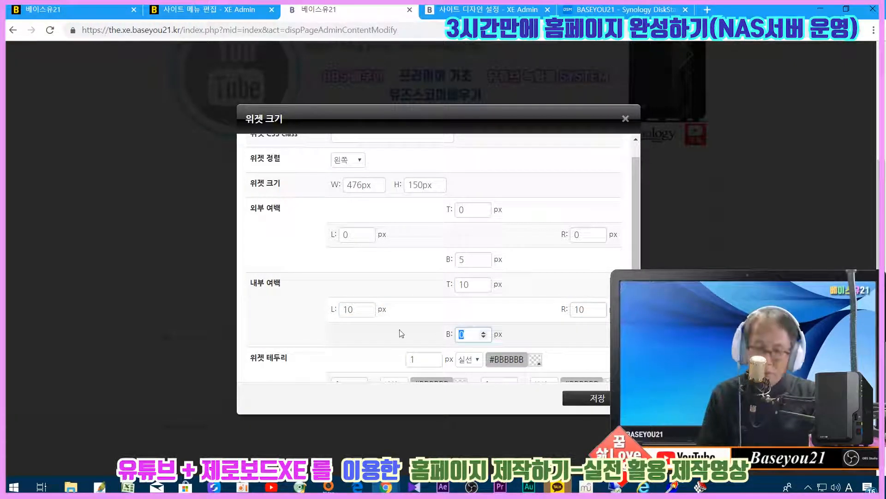
pyautogui.click(590, 398)
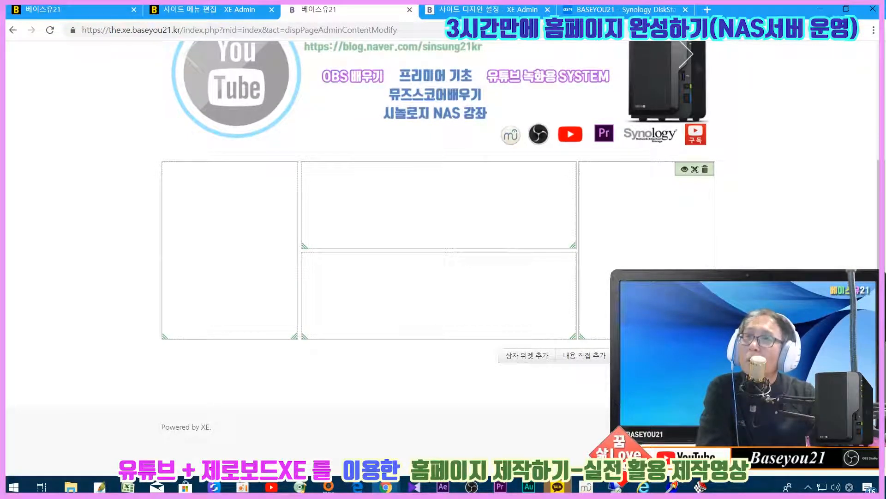
# Examine the alignment, margin, padding and border settings of the reference page's right box and return to the new layout.
pyautogui.click(74, 10)
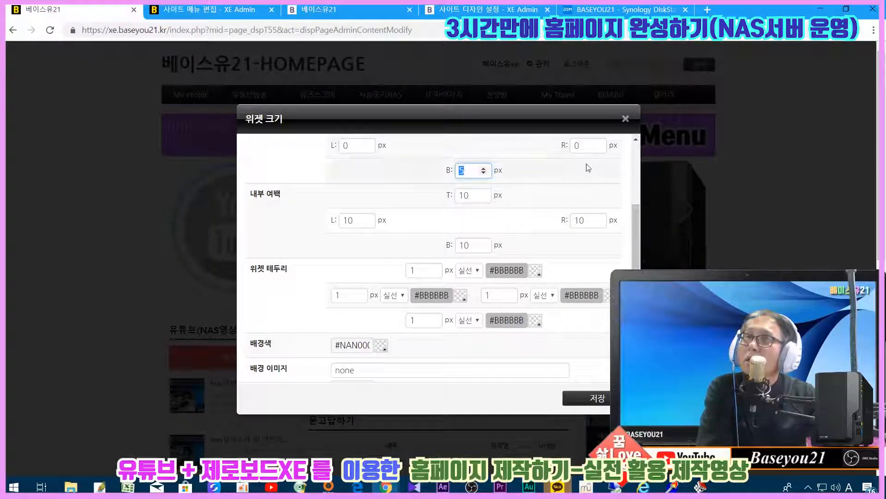
pyautogui.click(626, 118)
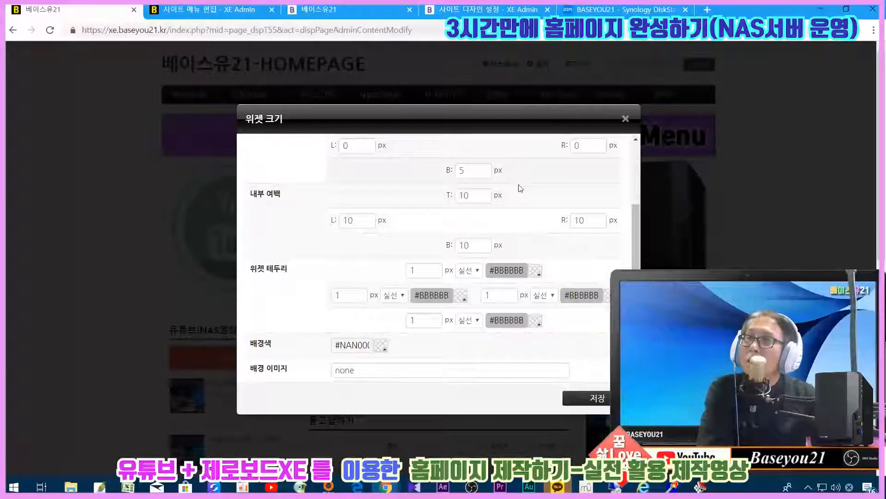
pyautogui.scroll(1, 539, 217)
pyautogui.scroll(2, 539, 217)
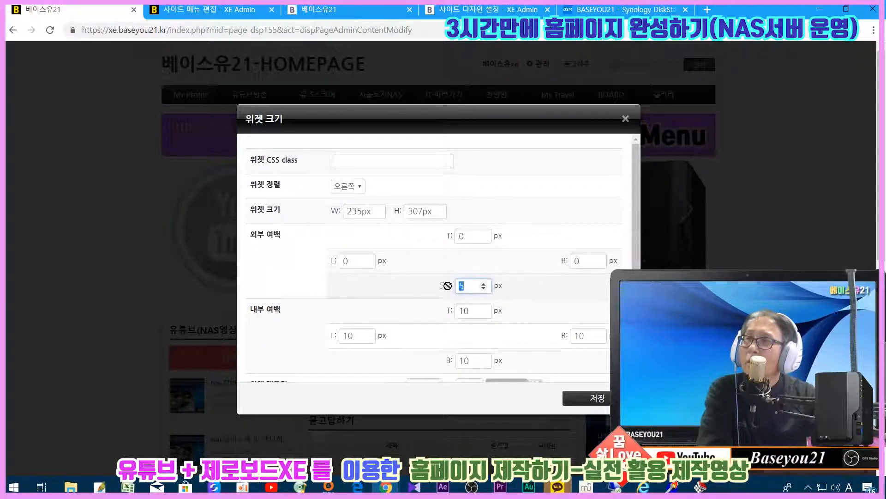
pyautogui.scroll(-2, 552, 293)
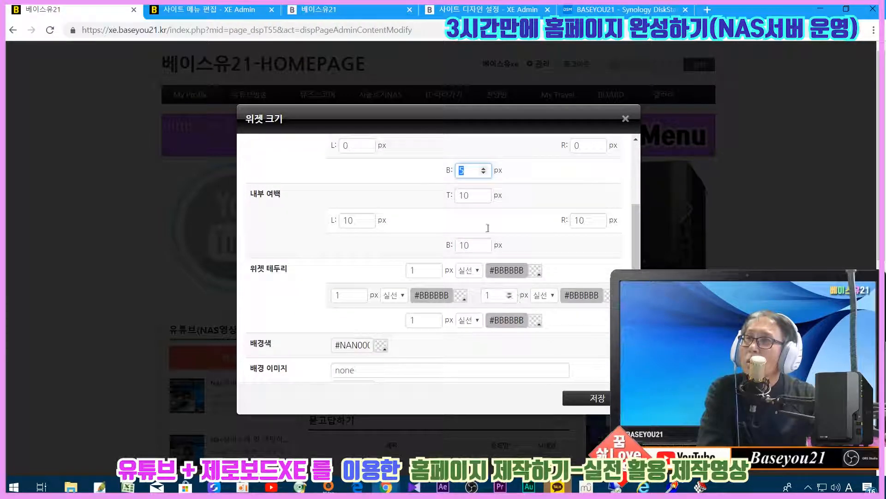
pyautogui.click(350, 9)
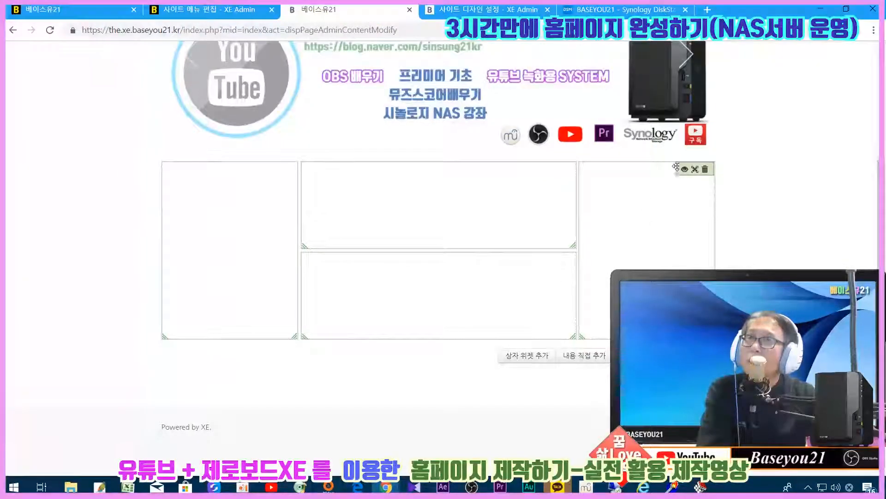
# Set the right box's bottom outer margin to 5 px and its inner padding to 10 px on all sides, and save.
pyautogui.click(685, 170)
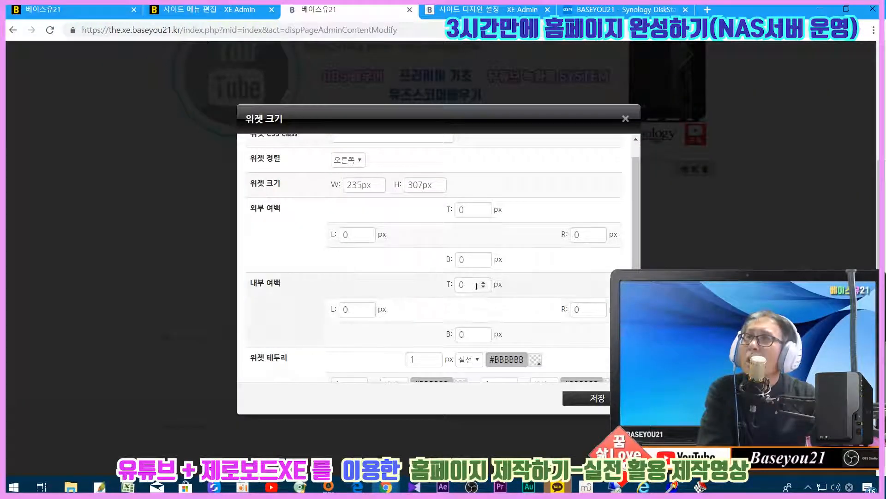
pyautogui.write('5')
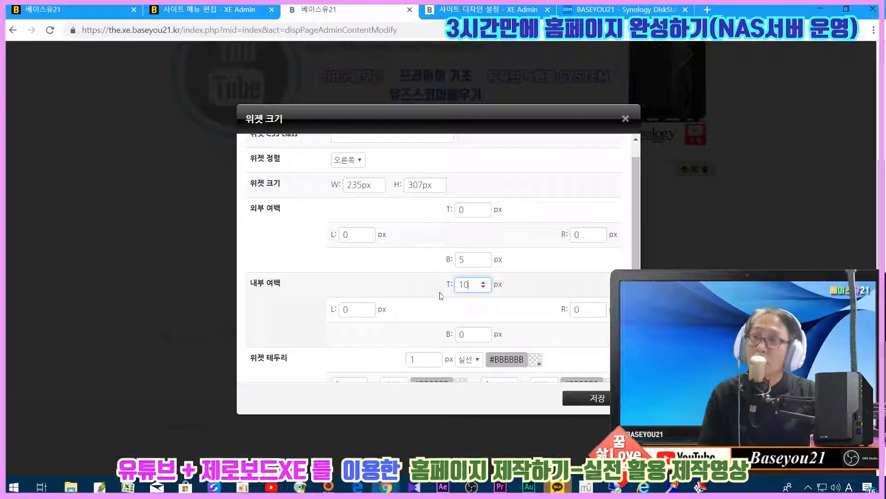
pyautogui.moveTo(581, 311); pyautogui.dragTo(536, 307)
pyautogui.write('10')
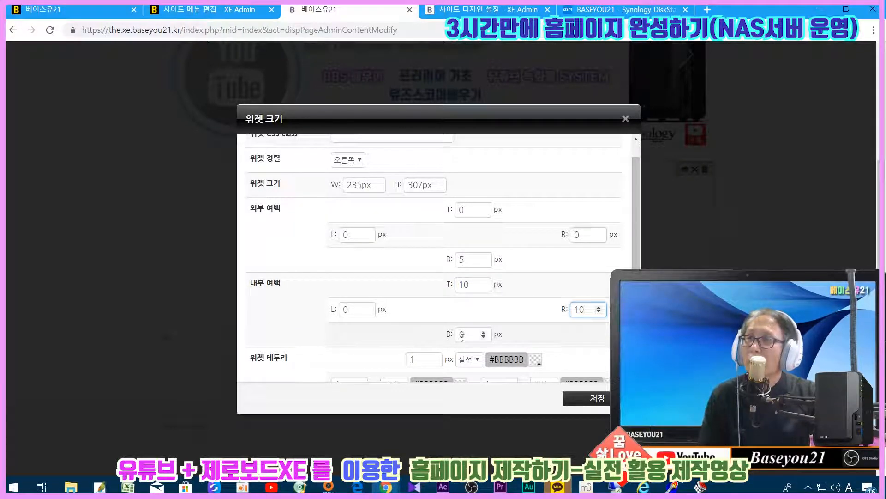
pyautogui.write('10')
pyautogui.moveTo(358, 310); pyautogui.dragTo(319, 312)
pyautogui.write('10')
pyautogui.click(596, 398)
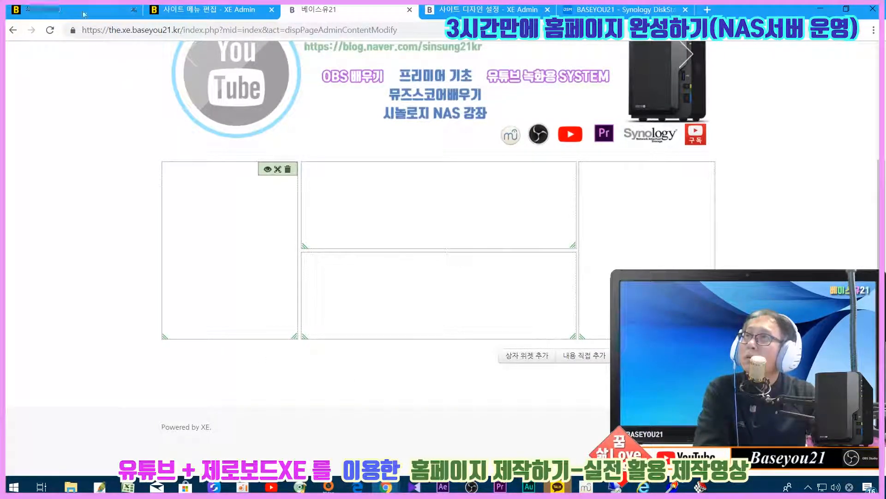
# Close the reference page's box settings, open its published homepage and review the arrangement of all box rows.
pyautogui.click(42, 9)
pyautogui.click(625, 119)
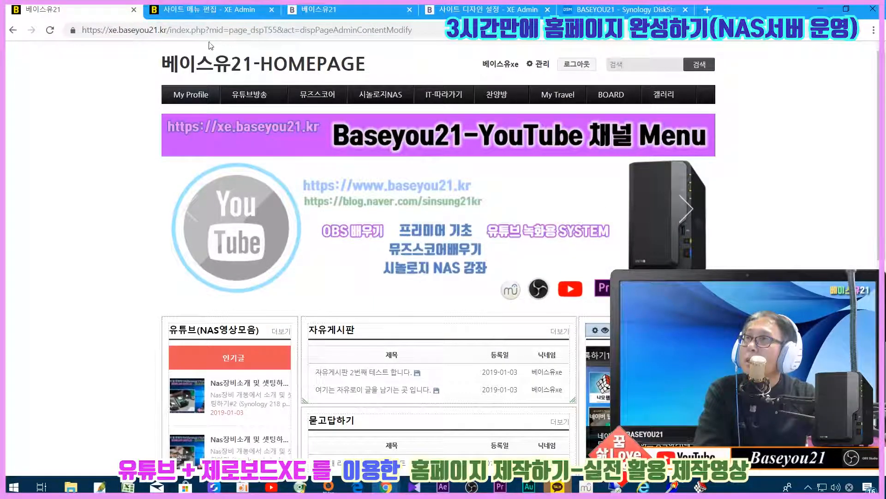
pyautogui.click(200, 62)
pyautogui.scroll(-5, 495, 202)
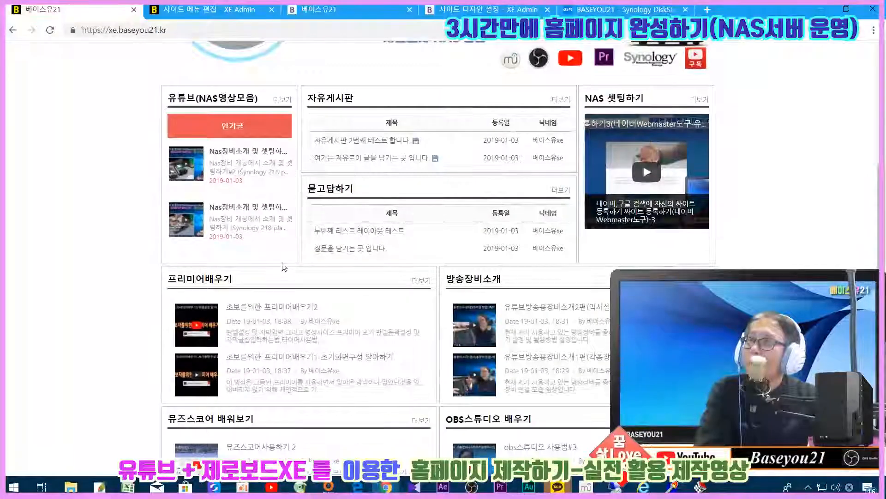
pyautogui.scroll(-3, 318, 309)
pyautogui.scroll(3, 319, 309)
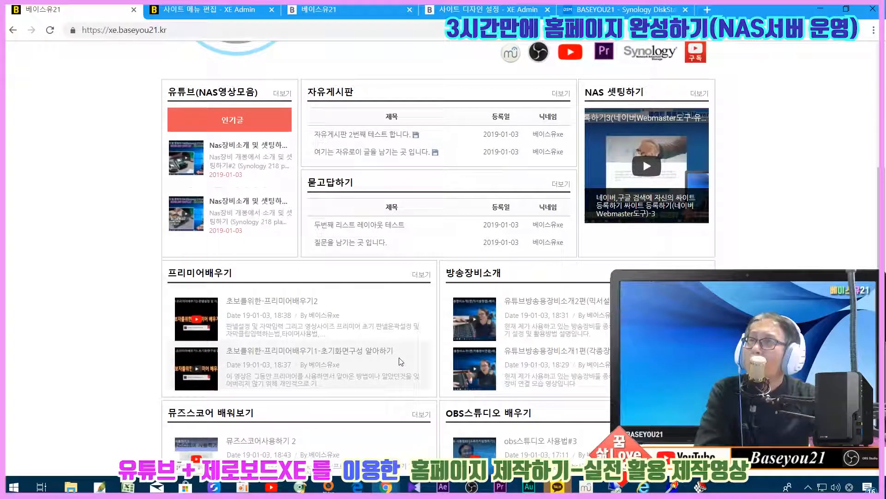
pyautogui.scroll(-2, 399, 362)
pyautogui.scroll(2, 397, 351)
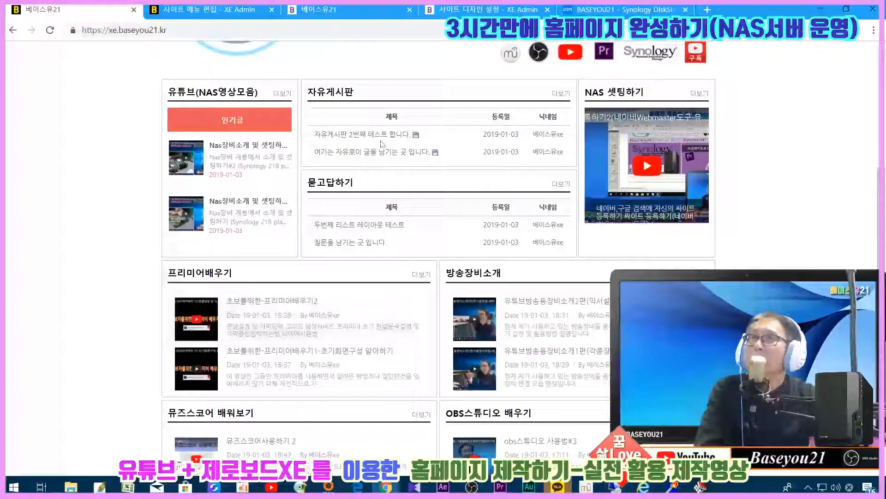
# Save the new homepage's page layout and review the published boxes below the banner.
pyautogui.click(384, 11)
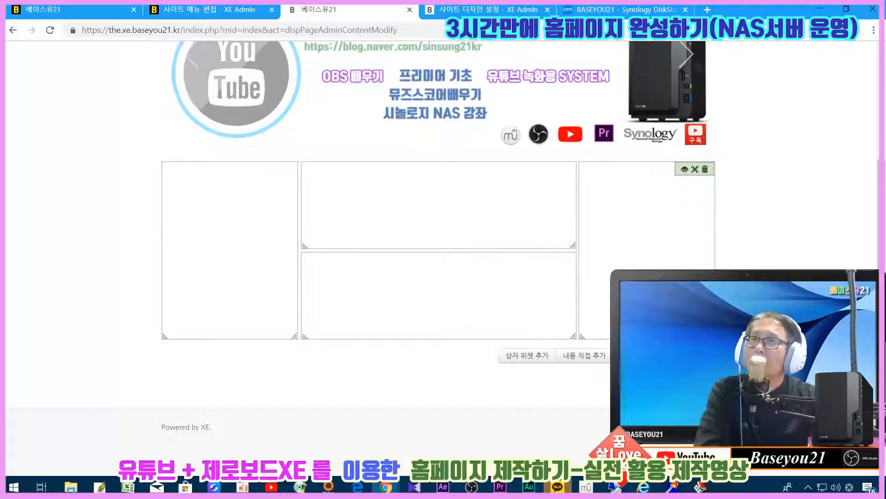
pyautogui.click(702, 355)
pyautogui.click(499, 101)
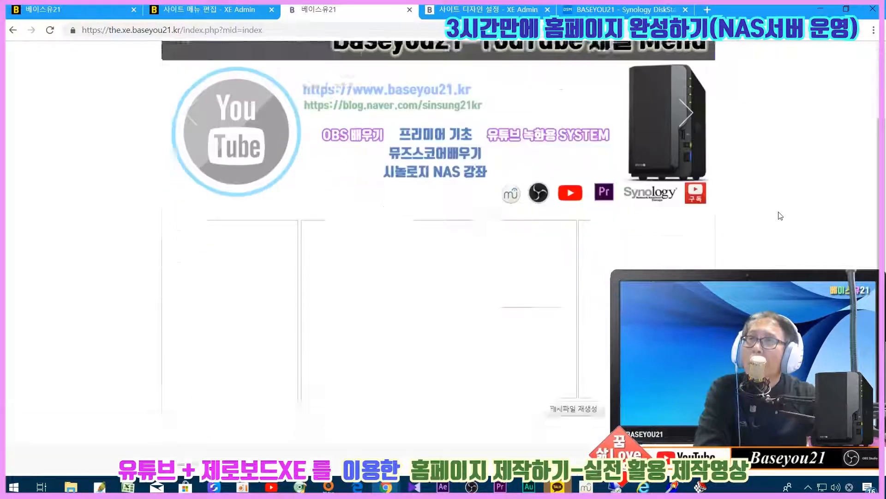
pyautogui.scroll(3, 519, 276)
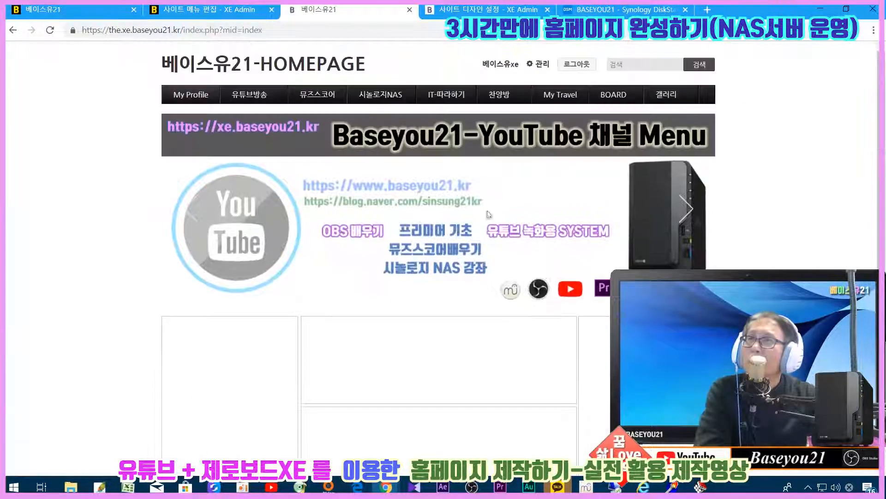
pyautogui.scroll(-3, 419, 214)
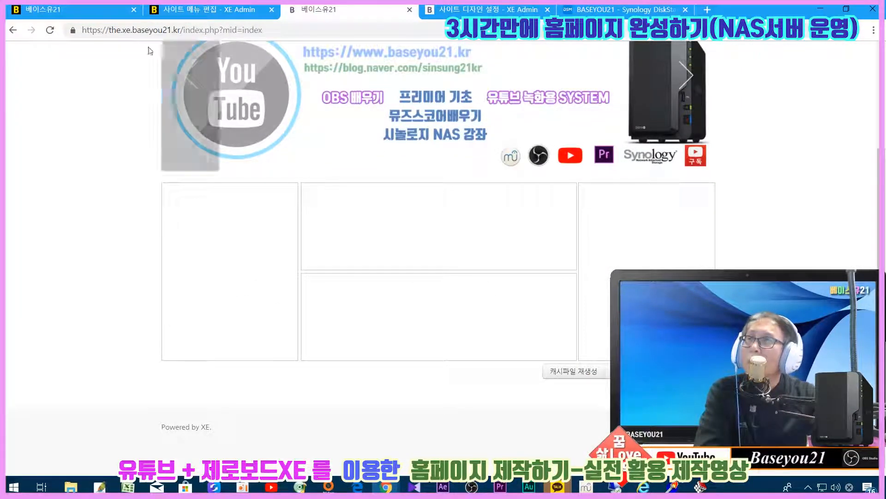
# Compare the upper boxes of the published reference homepage with the new homepage, and reload the new page.
pyautogui.click(66, 9)
pyautogui.scroll(5, 214, 147)
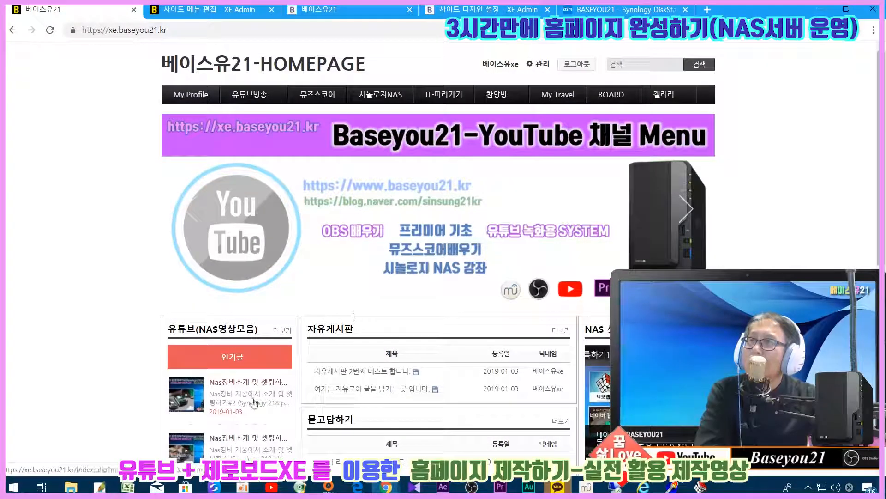
pyautogui.scroll(-1, 252, 399)
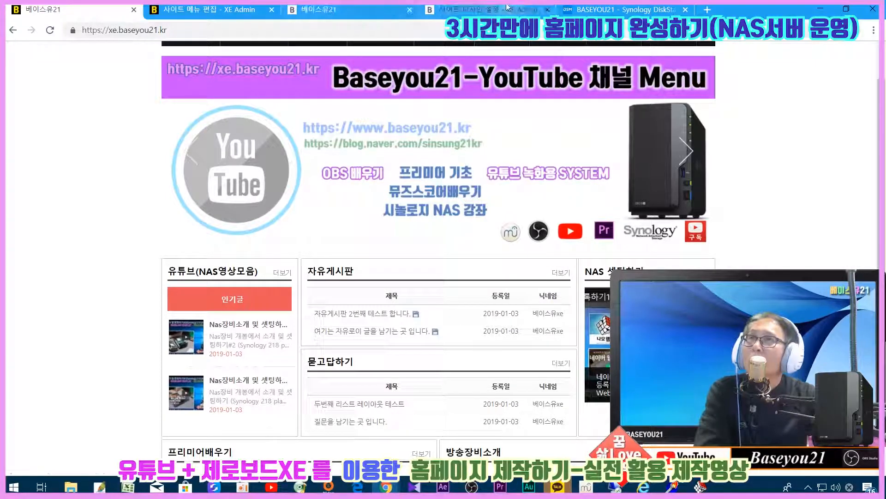
pyautogui.click(462, 9)
pyautogui.click(390, 7)
pyautogui.press('F5')
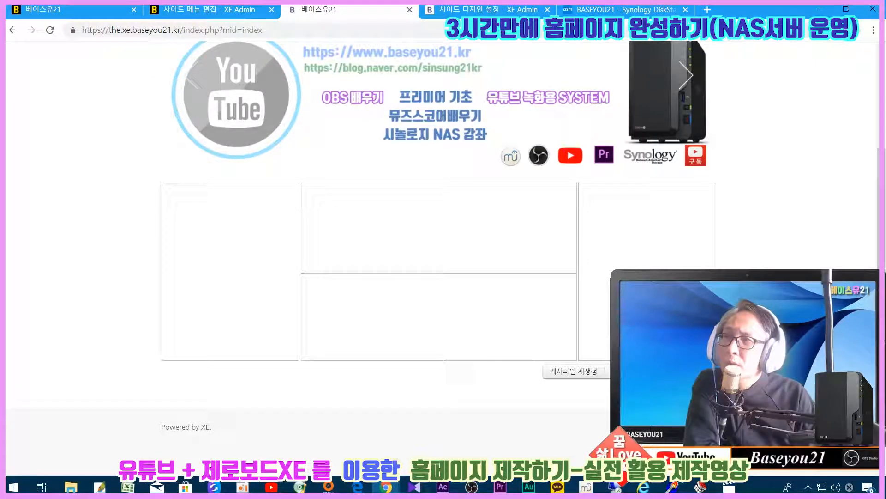
# Examine the lower box rows in the reference page's edit view and return to the new homepage.
pyautogui.click(99, 13)
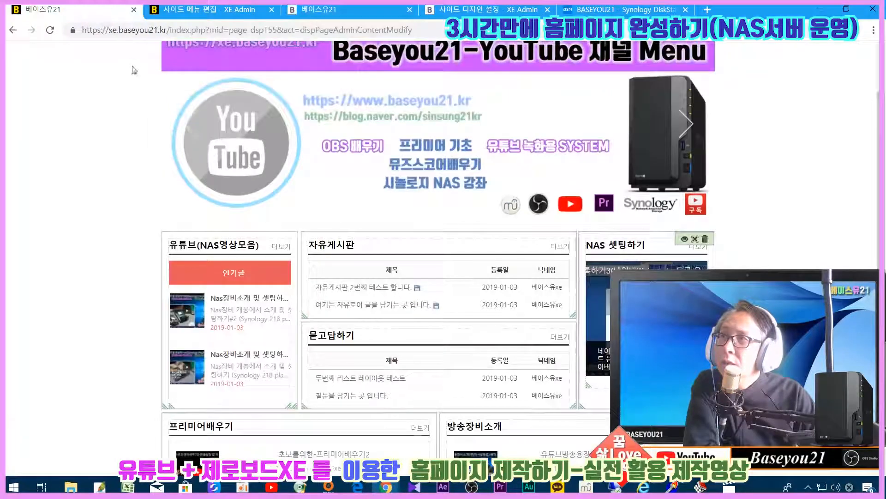
pyautogui.scroll(-4, 139, 90)
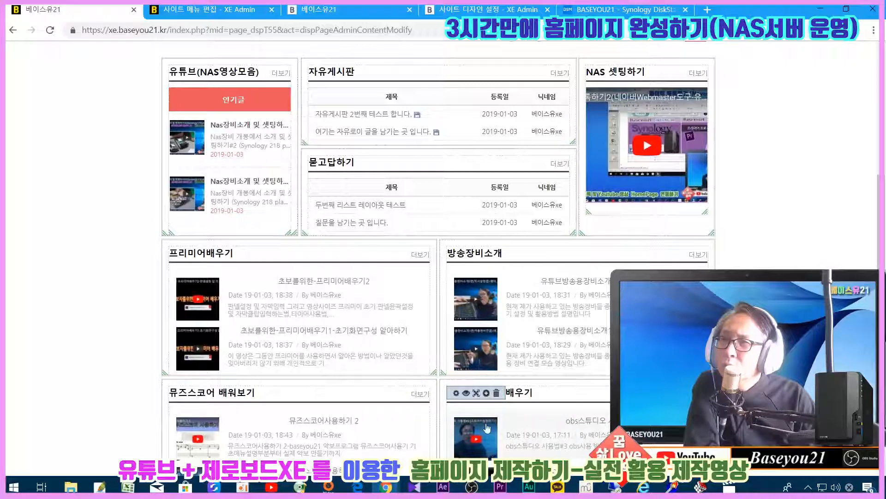
pyautogui.scroll(-2, 473, 375)
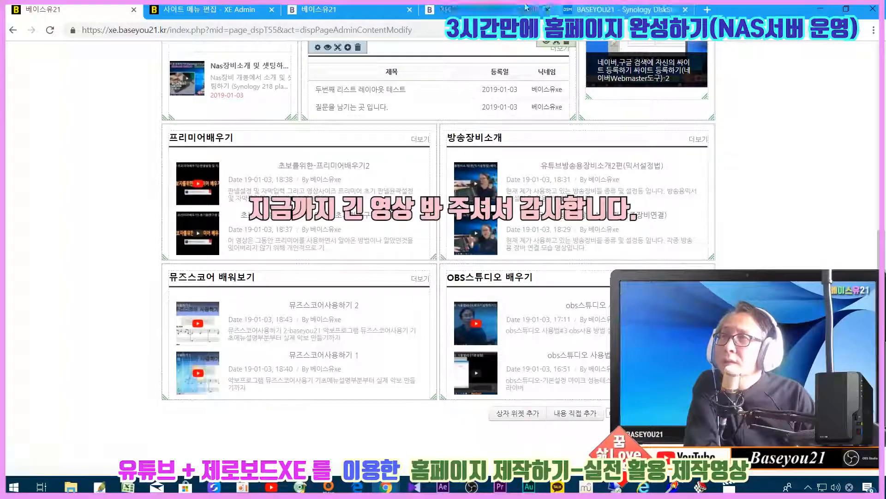
pyautogui.click(332, 9)
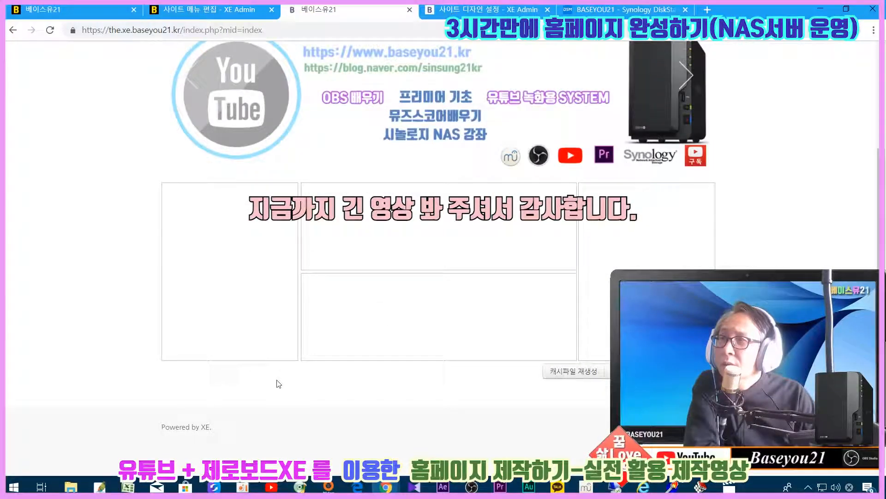